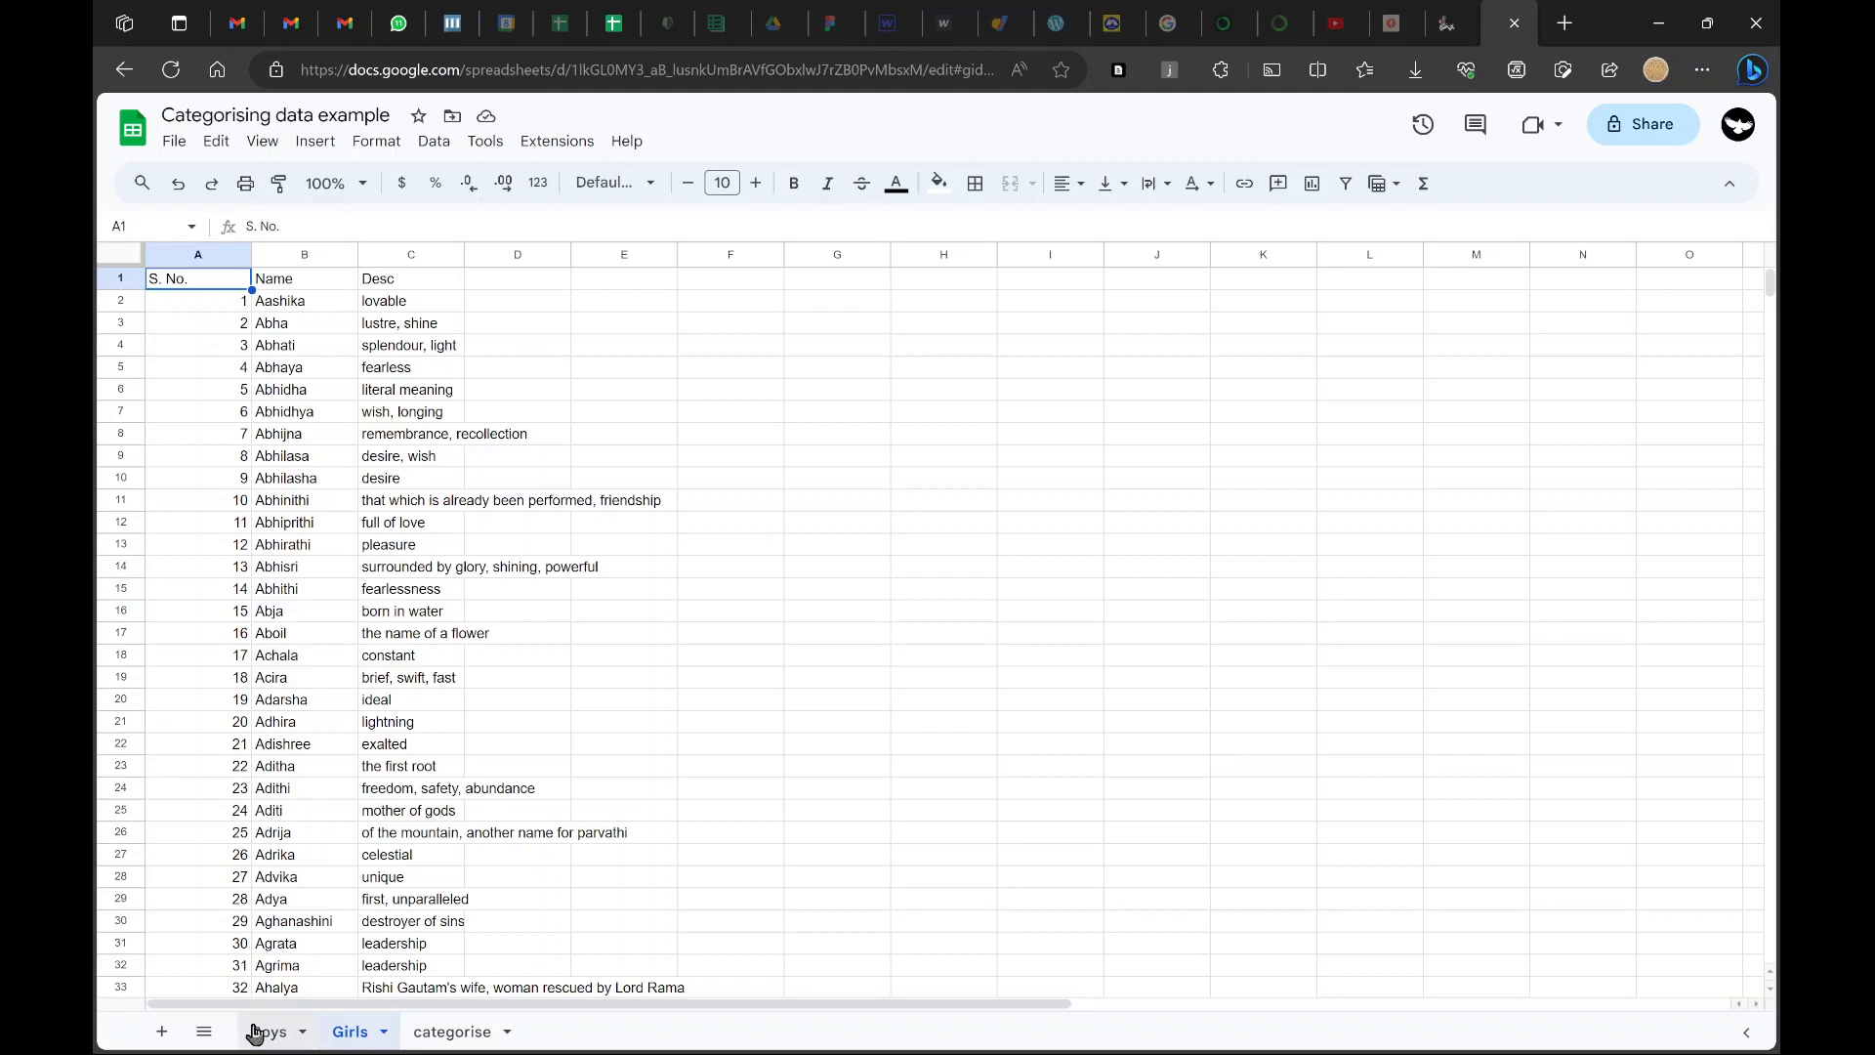
Copy all descriptions from the Boys sheet, C2 to the last entry, into the categorise sheet starting at A1
click(262, 1031)
click(354, 1034)
click(281, 1037)
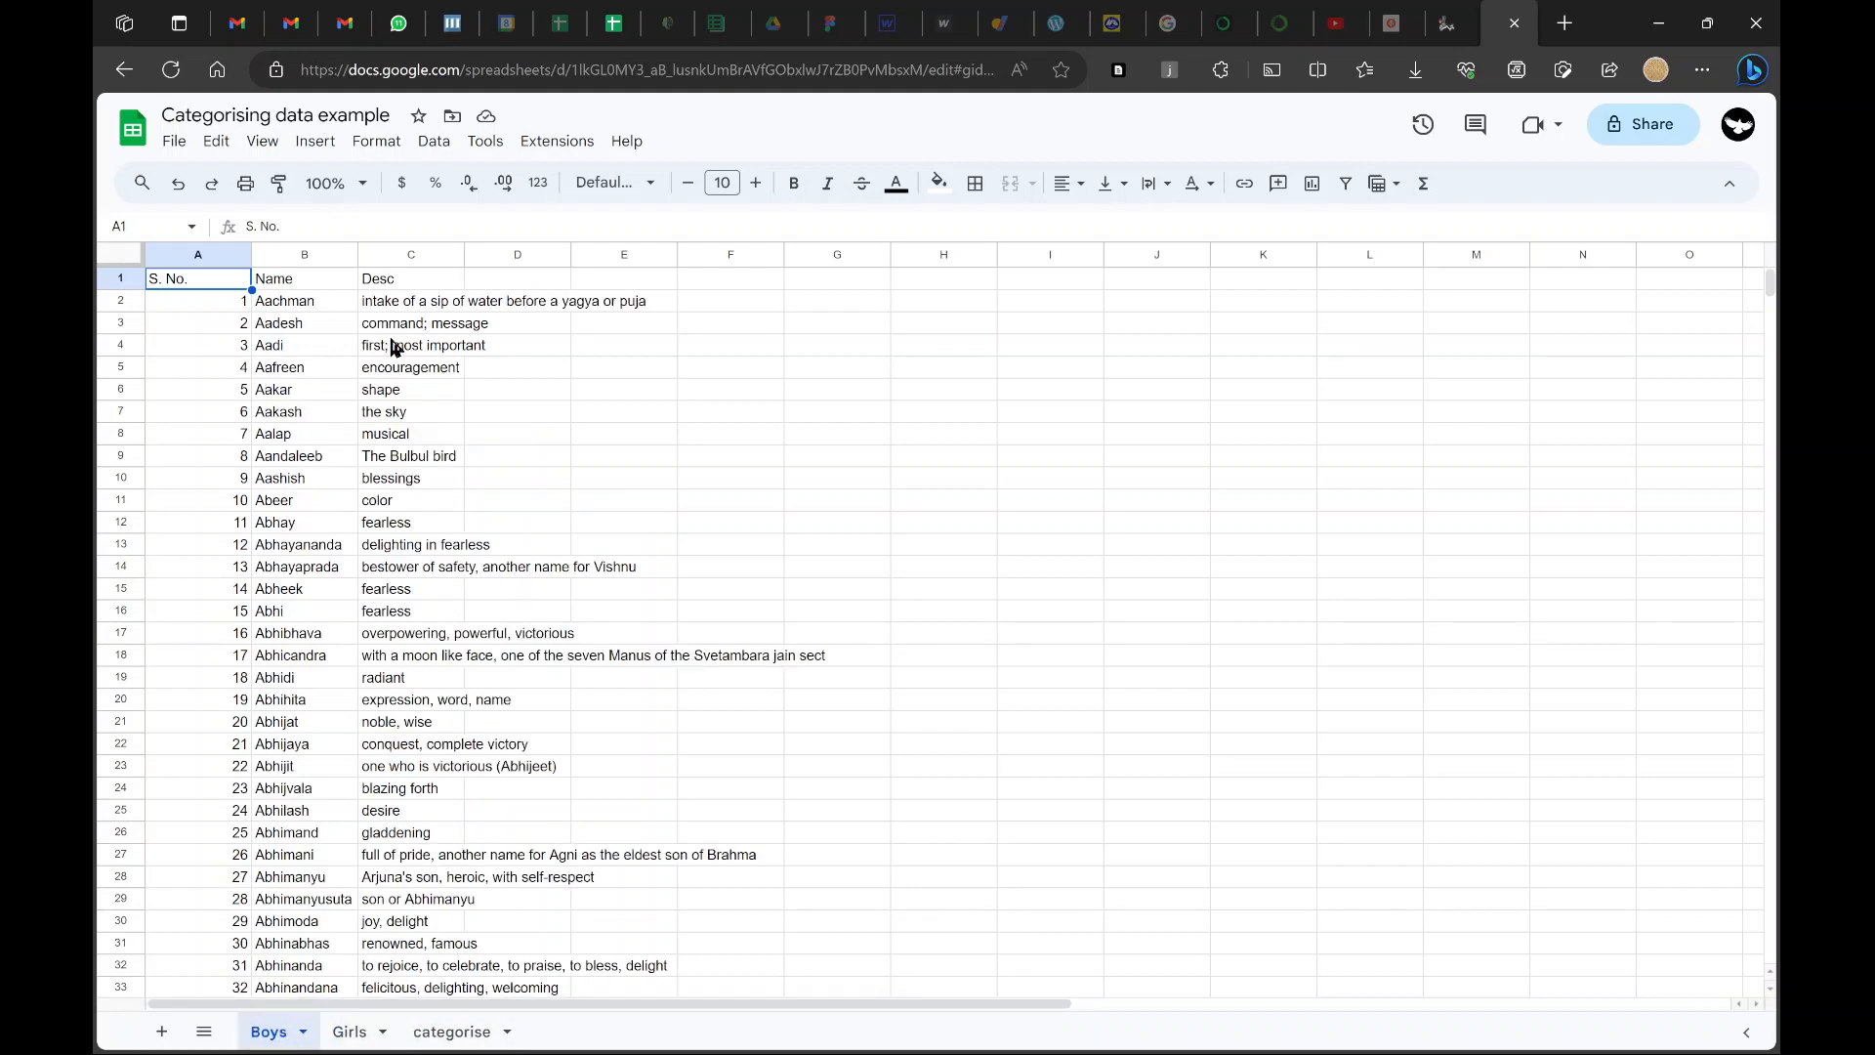
drag(396, 347, 384, 613)
click(407, 304)
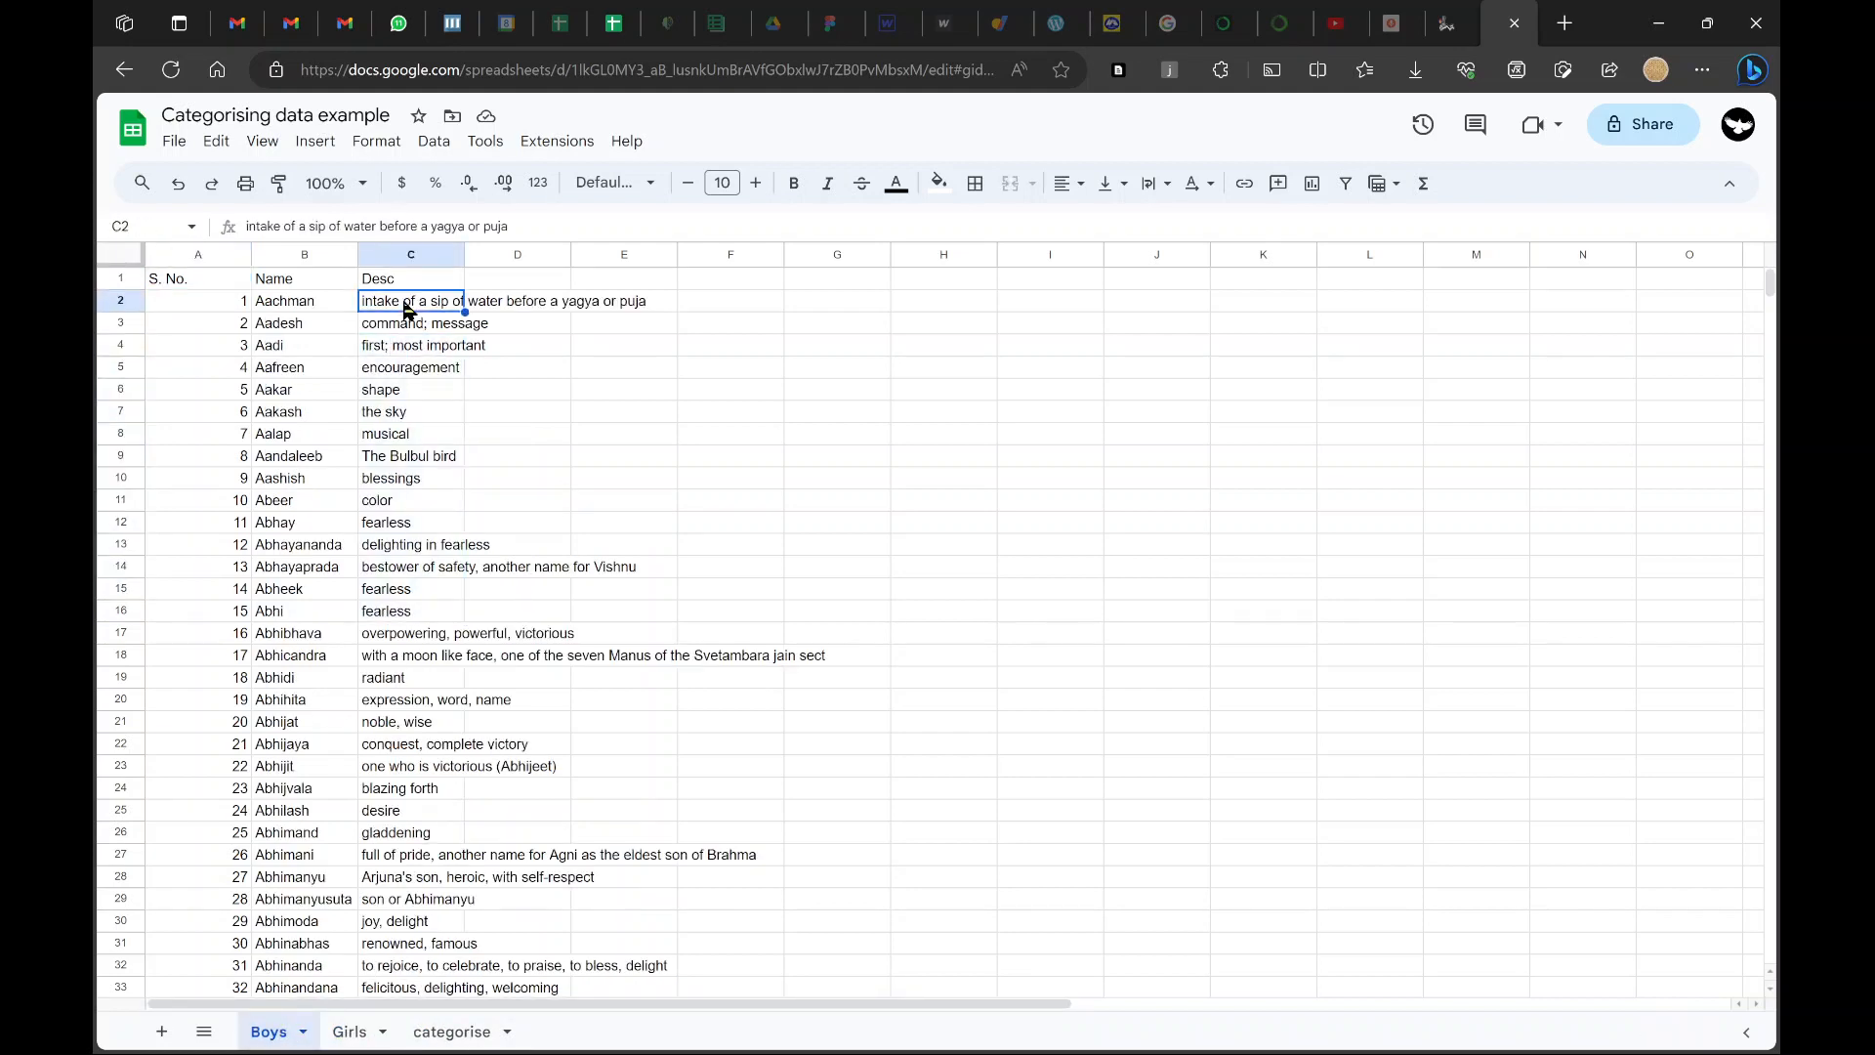
key(ctrl+shift+Down)
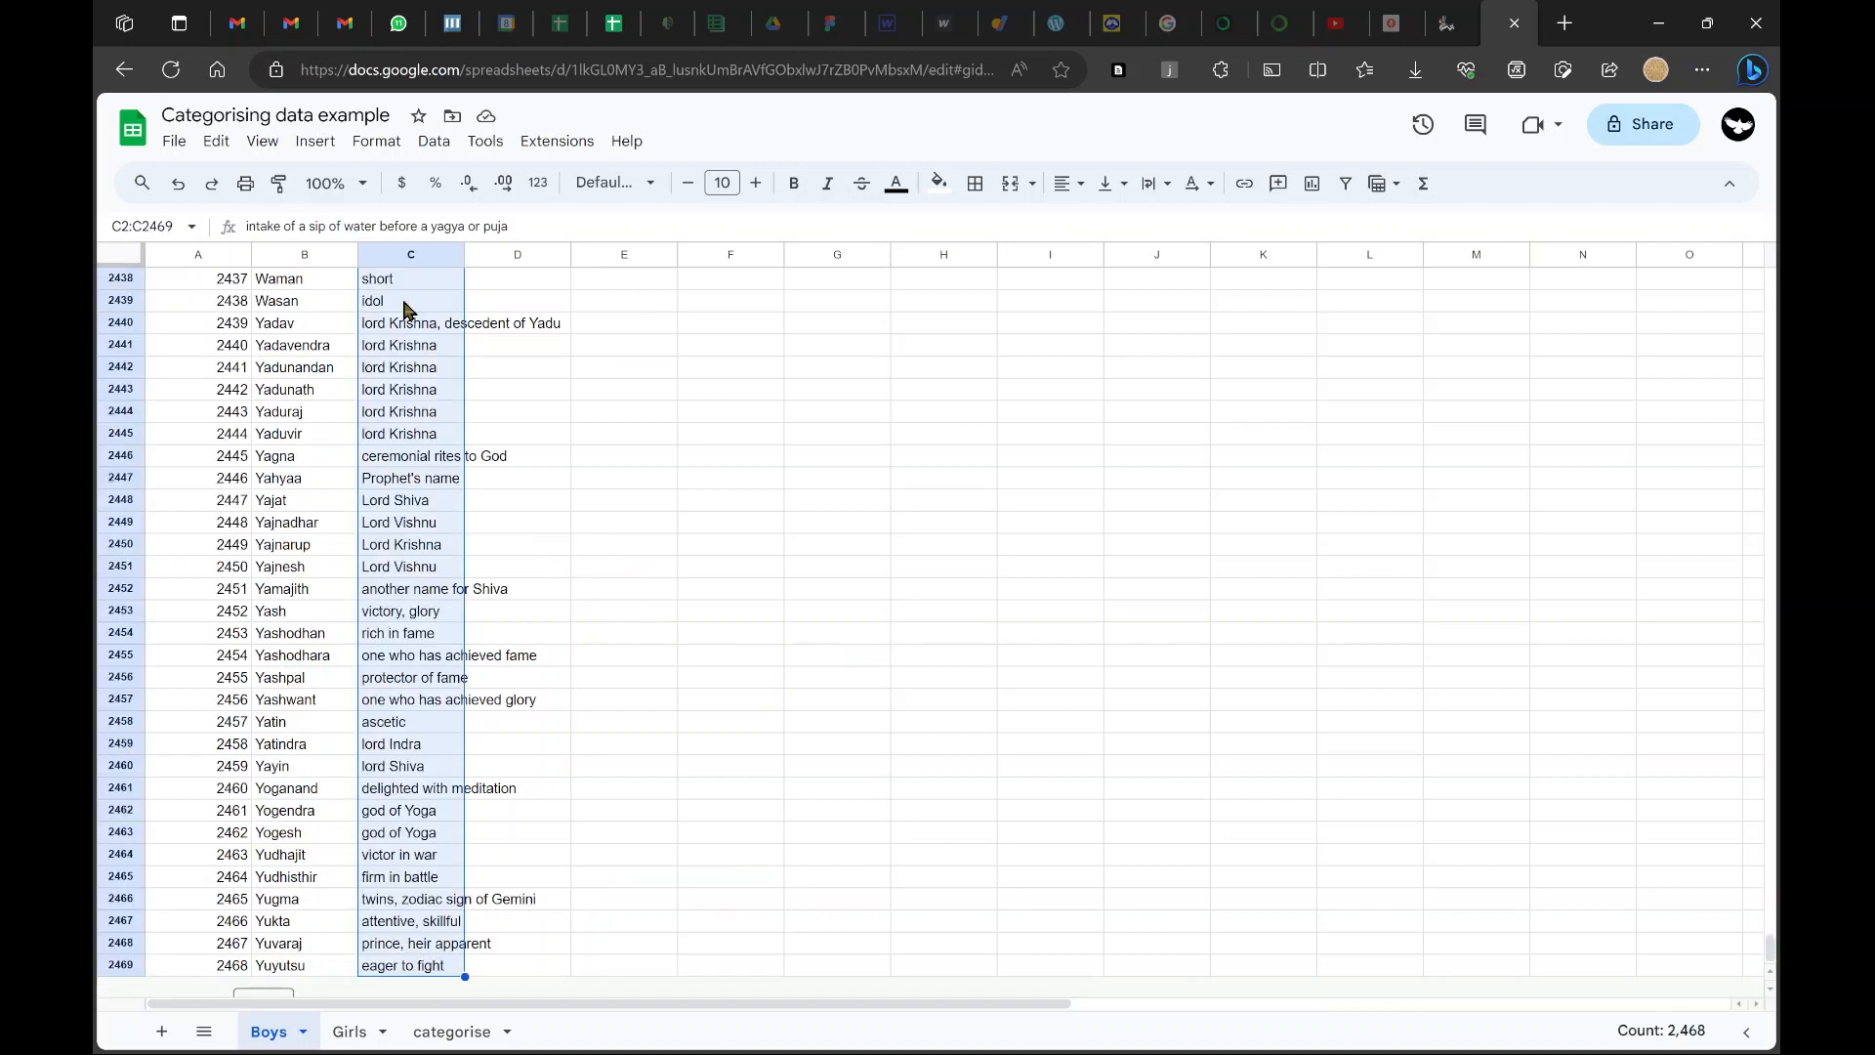
key(ctrl+c)
click(449, 1031)
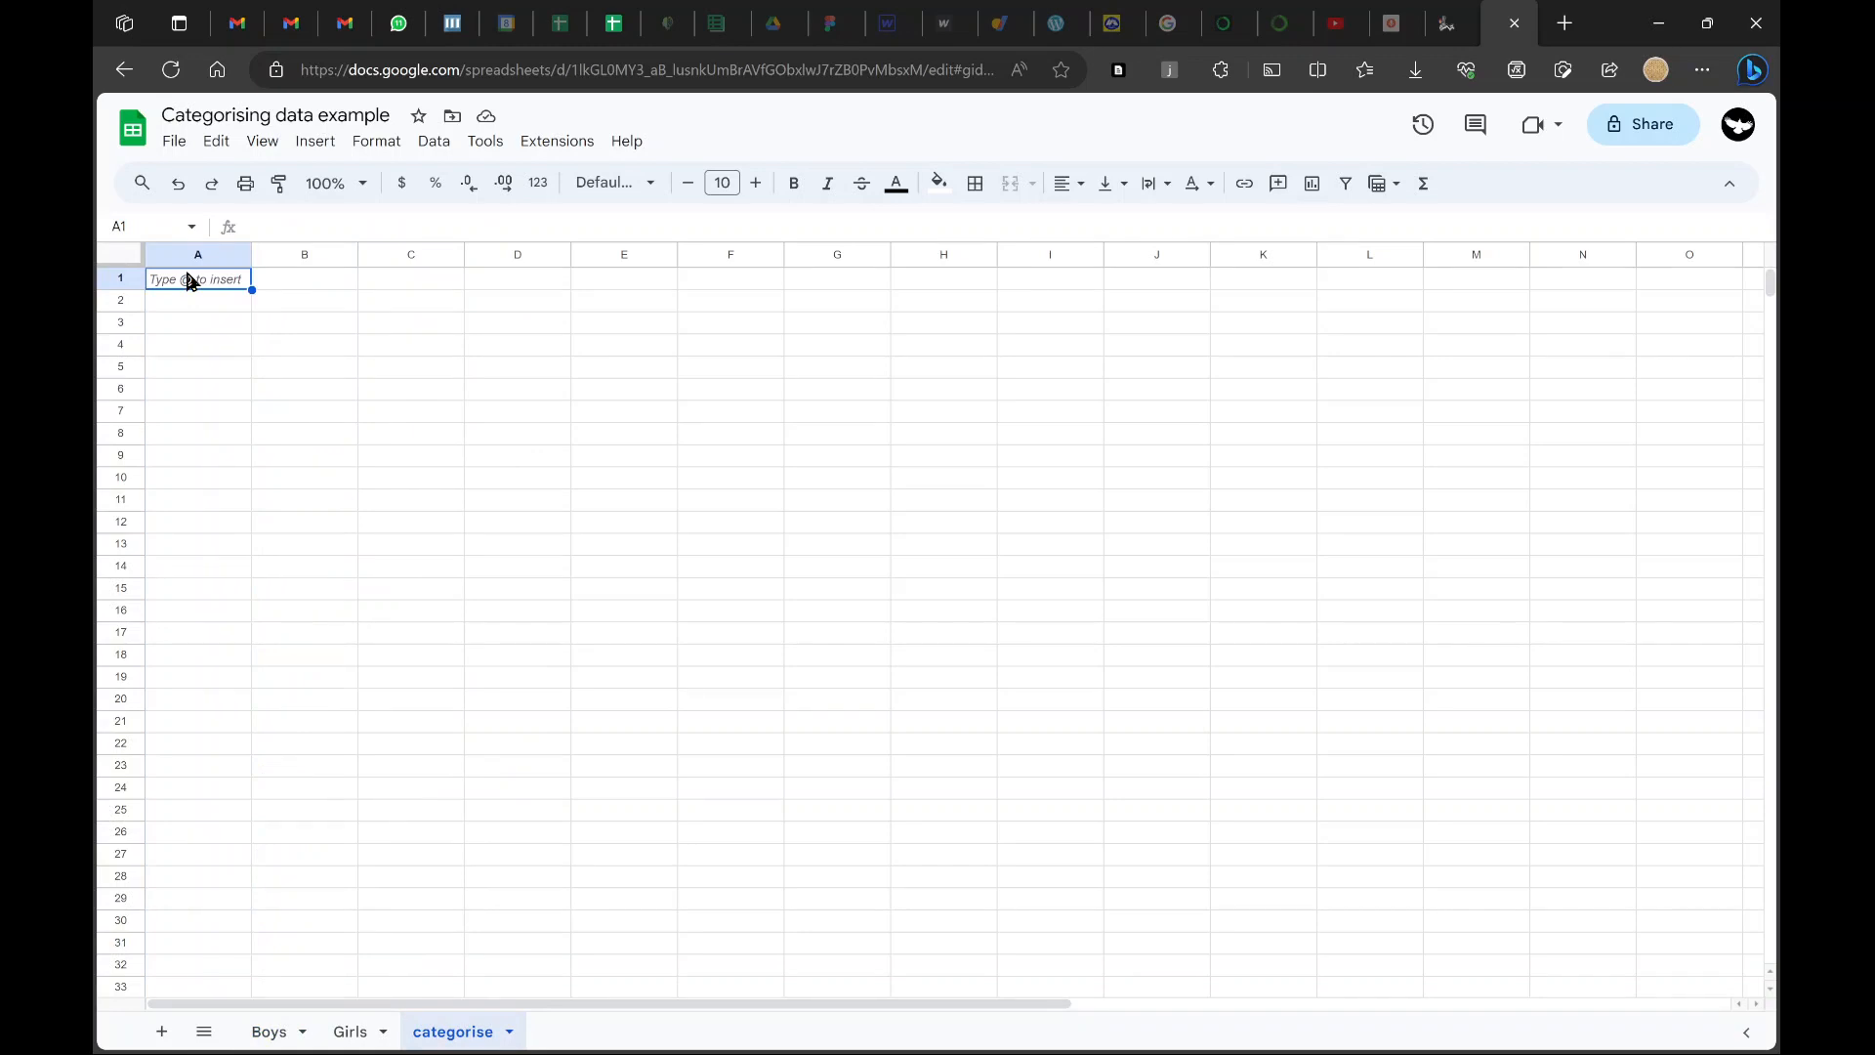
key(ctrl+v)
Add 1000 more rows at the end of the categorise sheet and return to the last filled cell in column A
key(Down)
key(ctrl+Down)
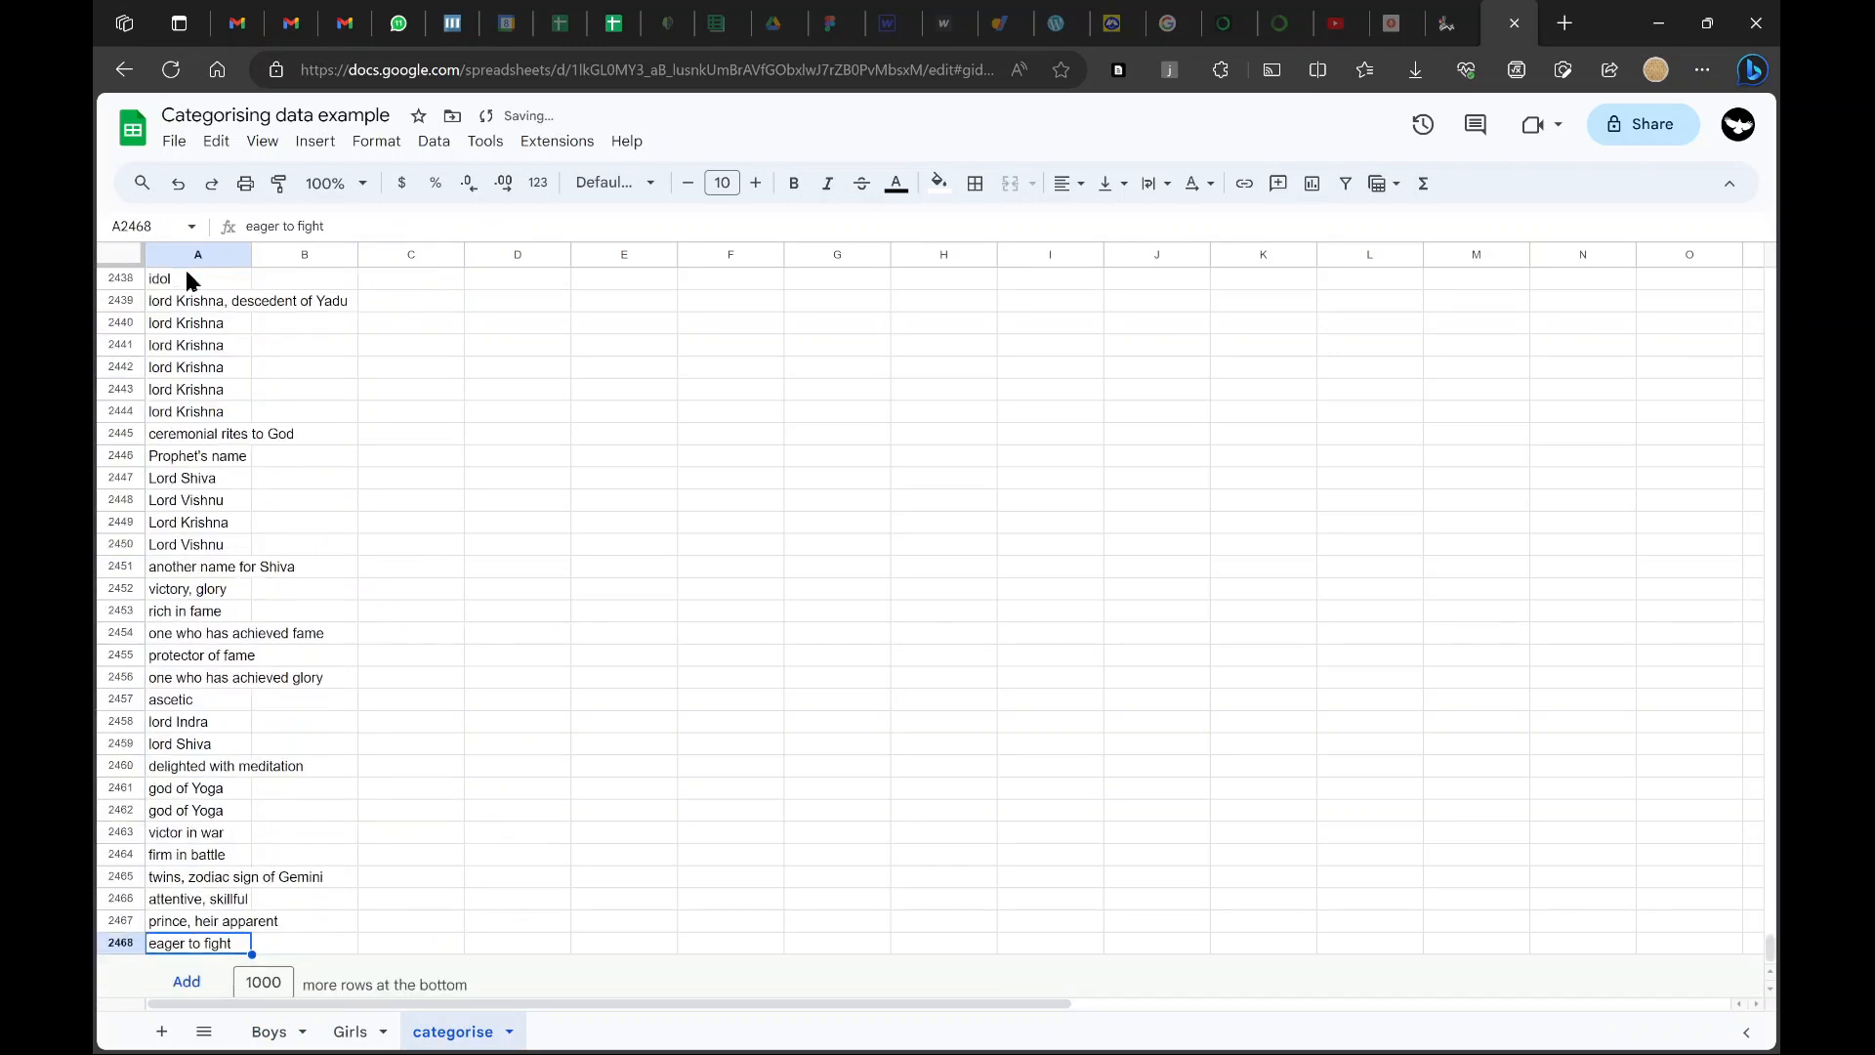
click(186, 981)
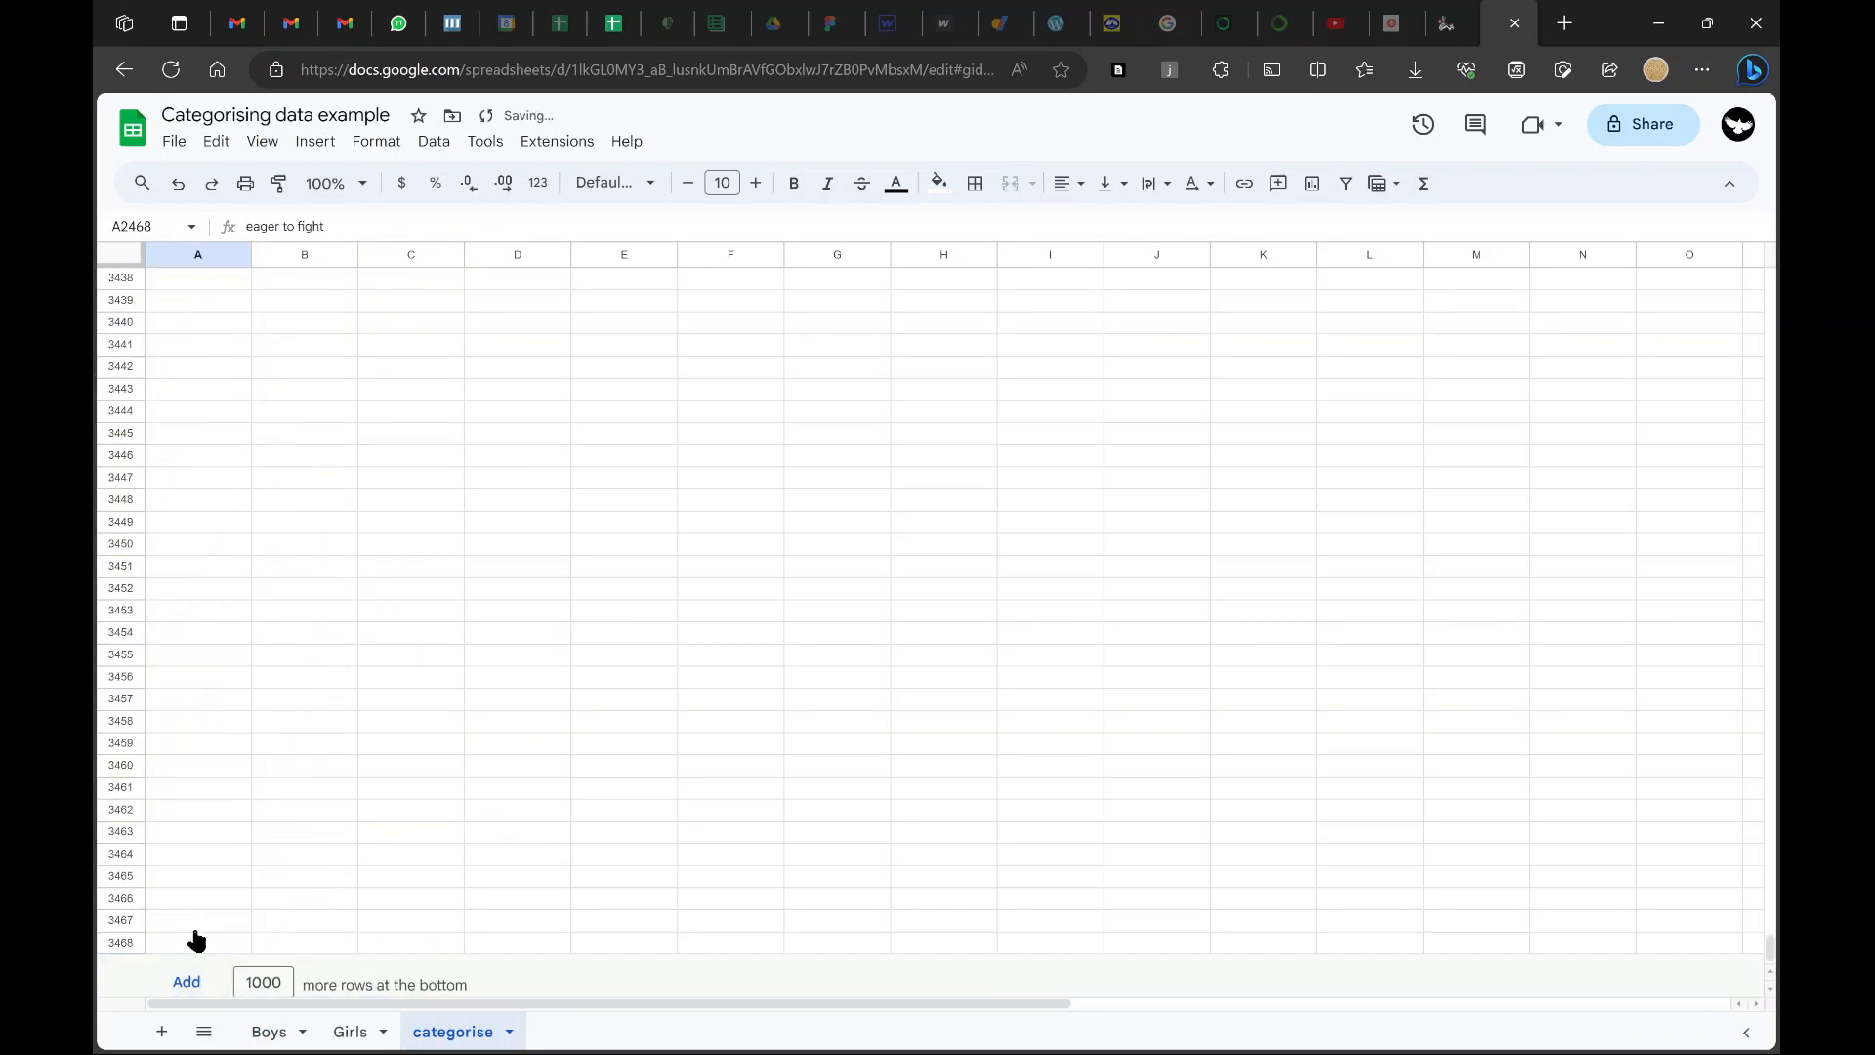
click(180, 811)
key(ctrl+Up)
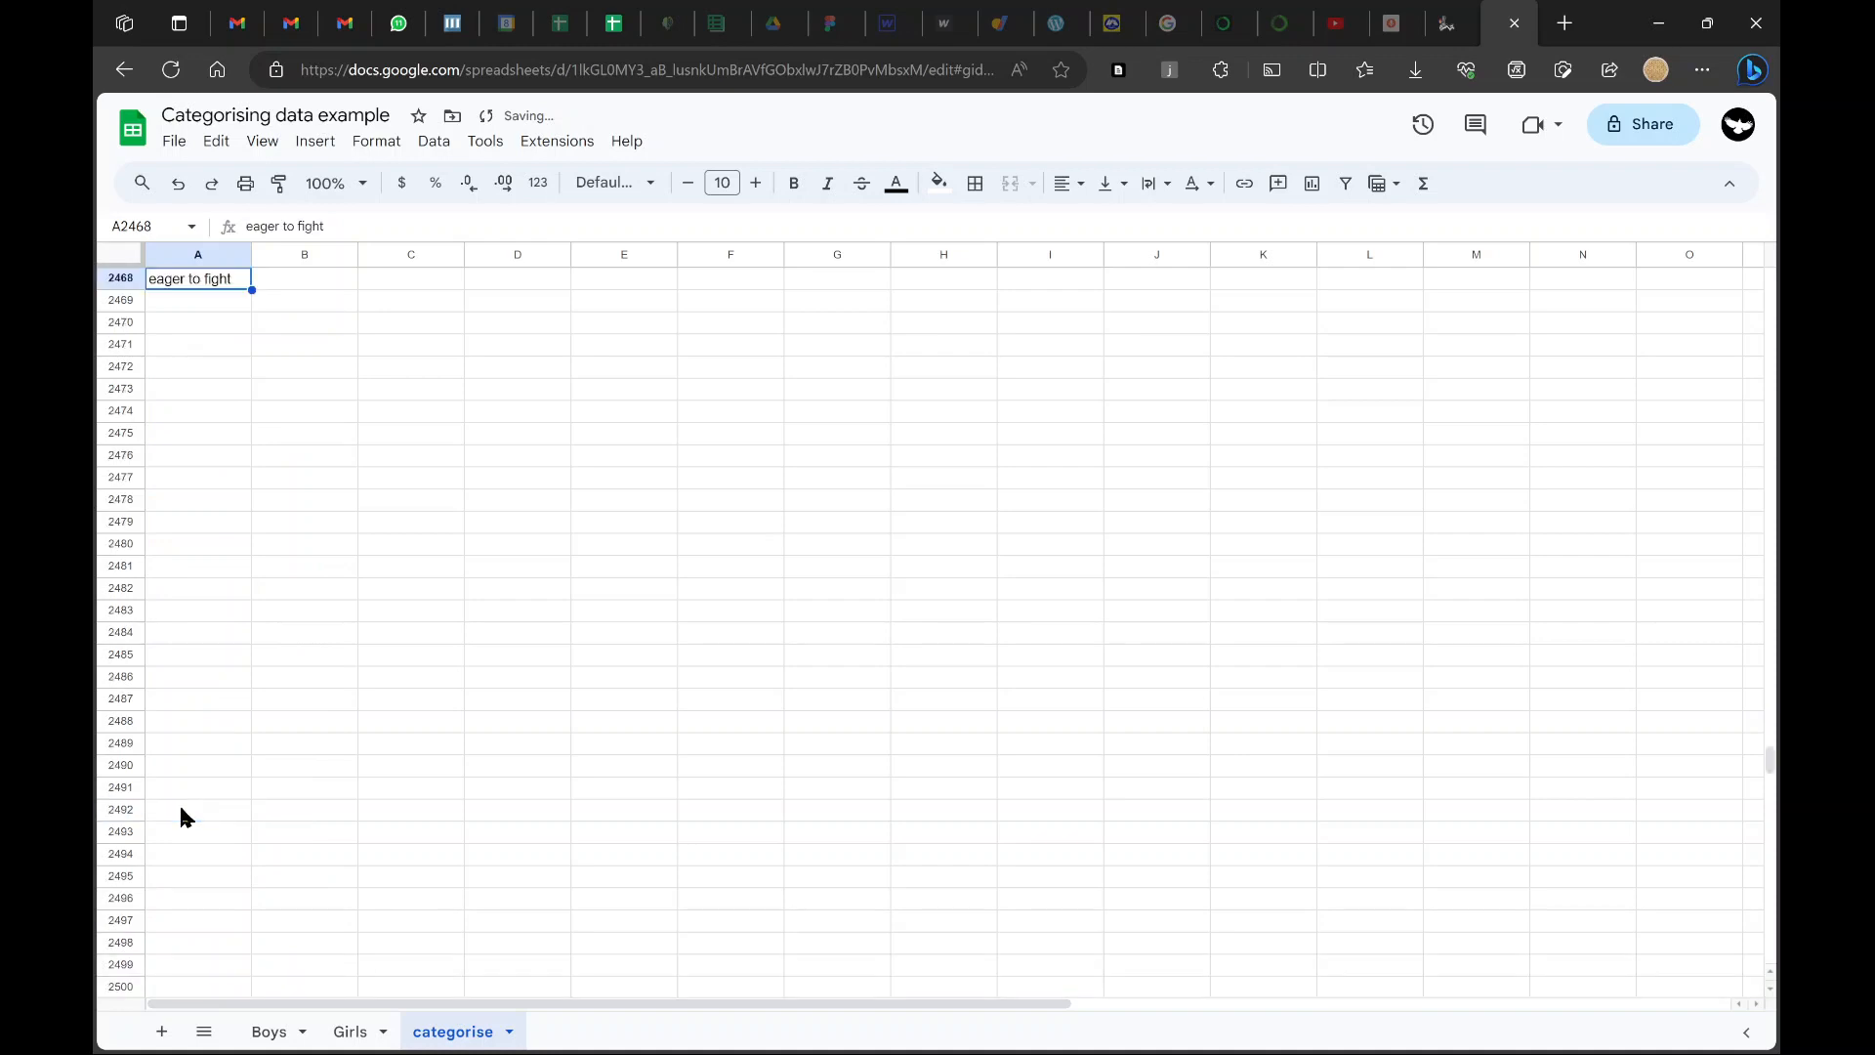
Copy the Girls sheet's descriptions from C2 down and paste them below the existing entries in the categorise sheet, starting at A2469
click(342, 1025)
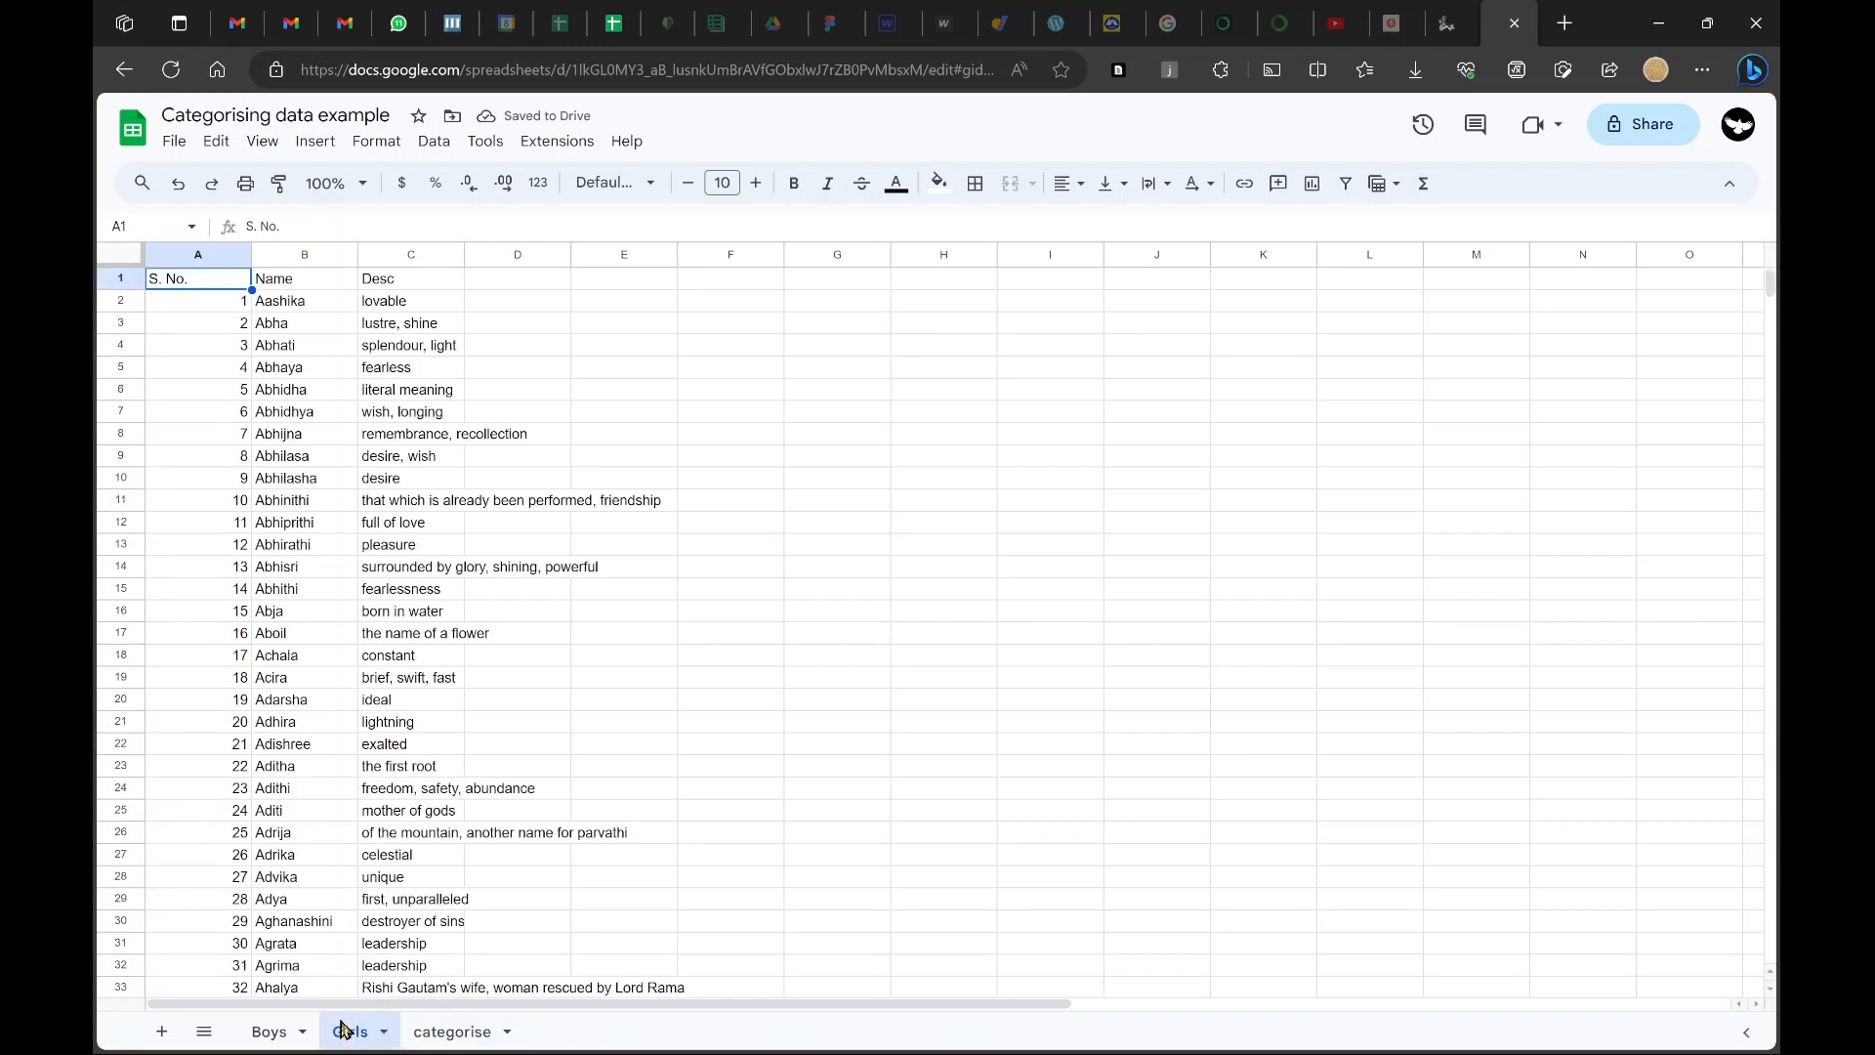
click(390, 302)
key(ctrl+shift+Down)
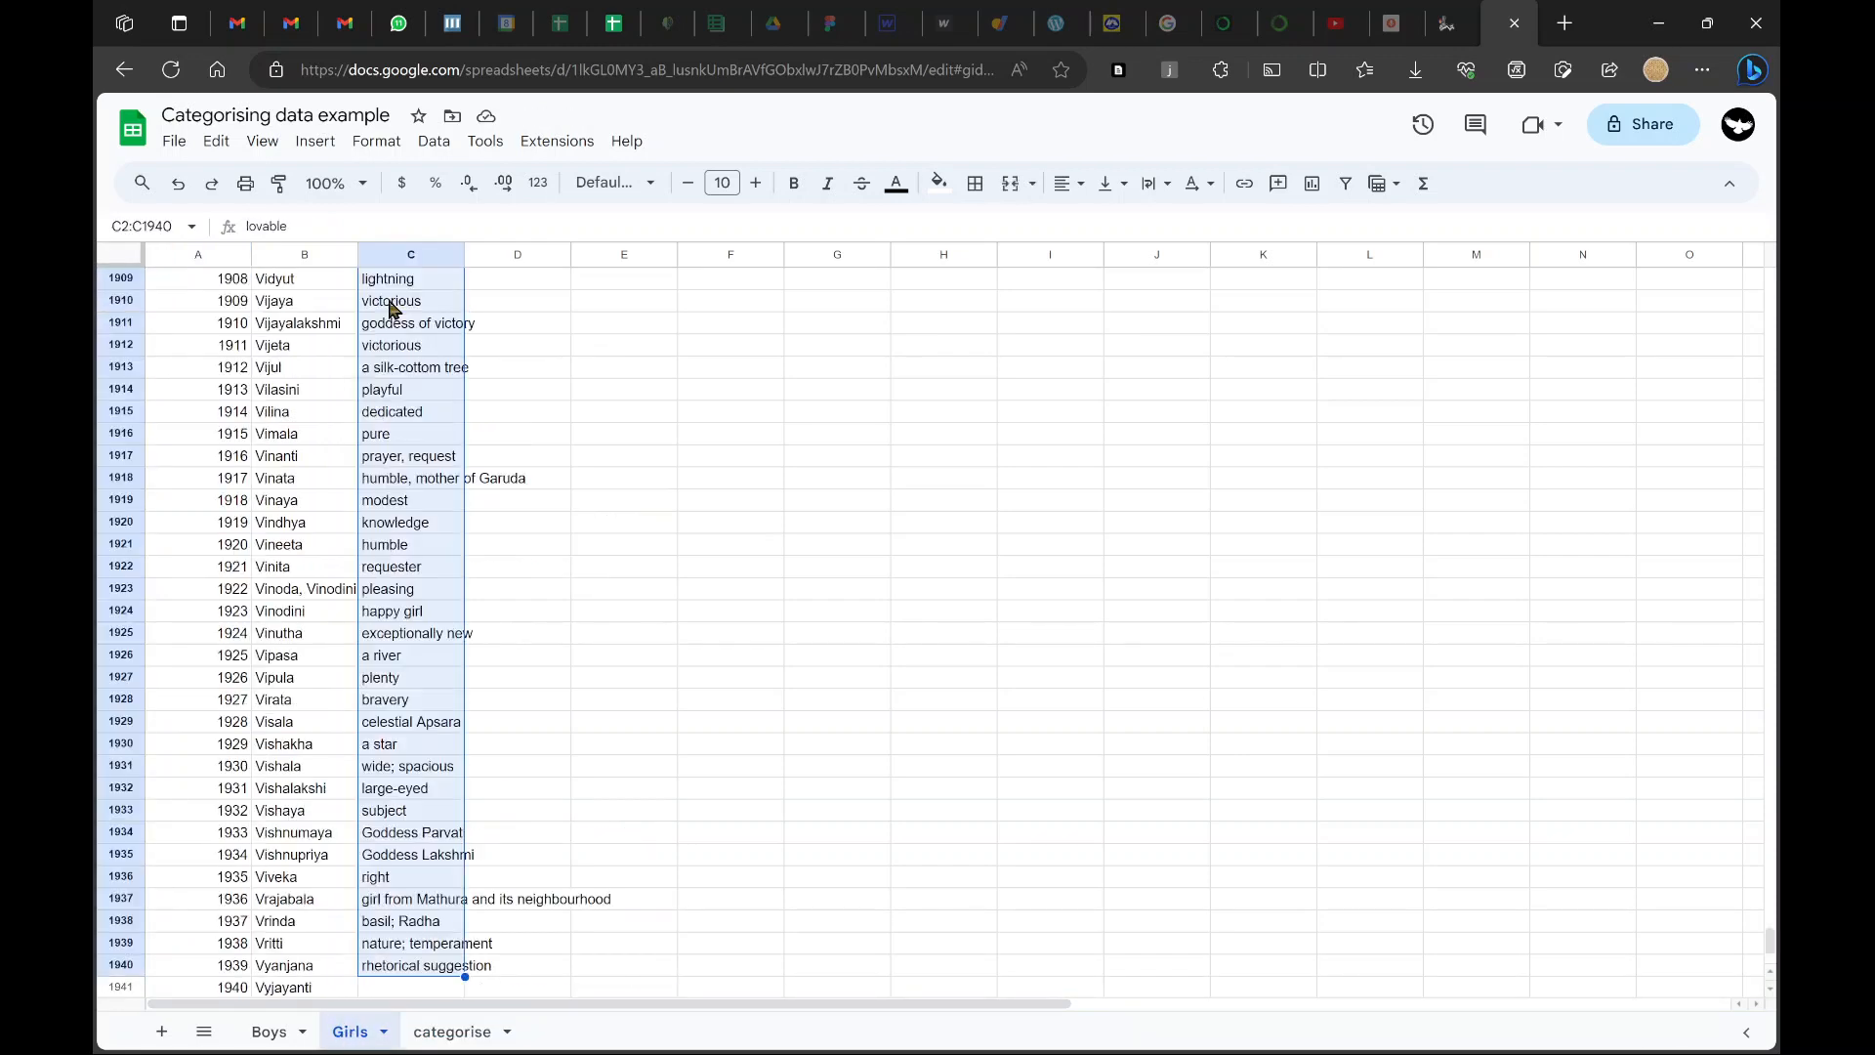
click(452, 1031)
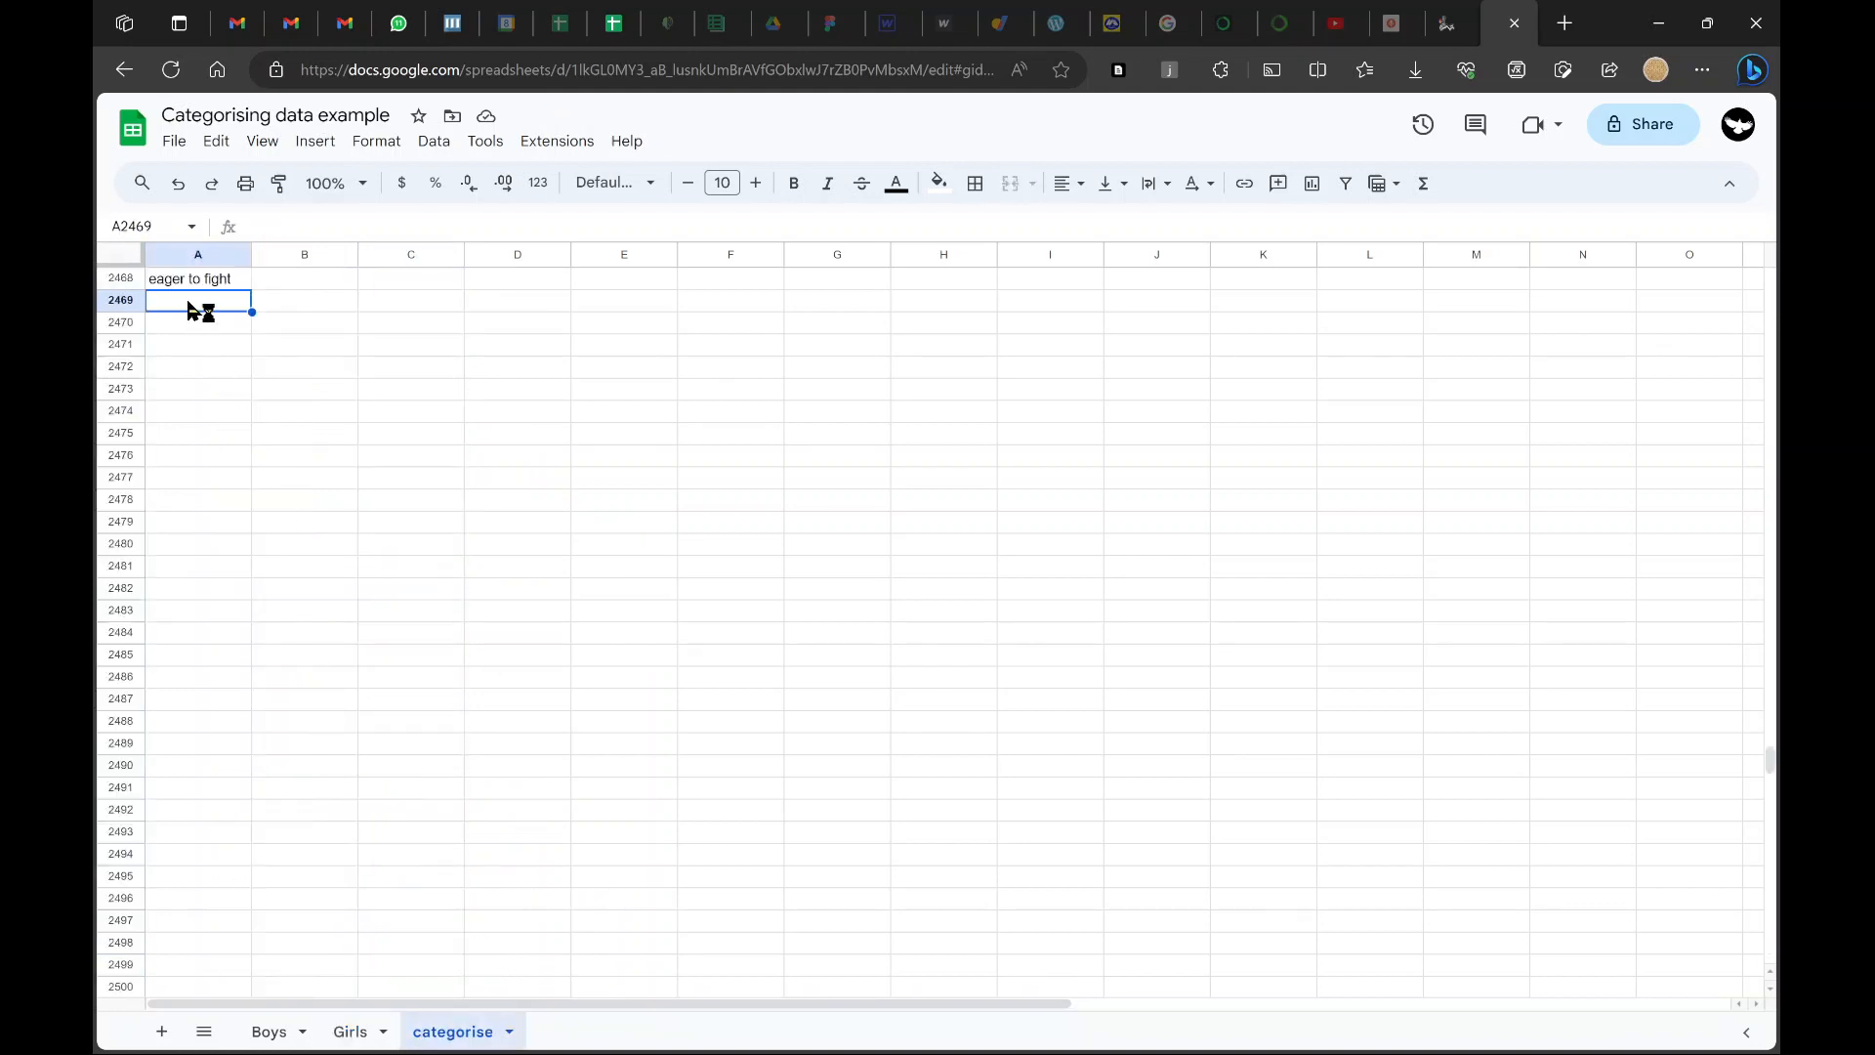
key(ctrl+v)
Check the combined description list in column A of the categorise sheet from beginning to end
click(214, 369)
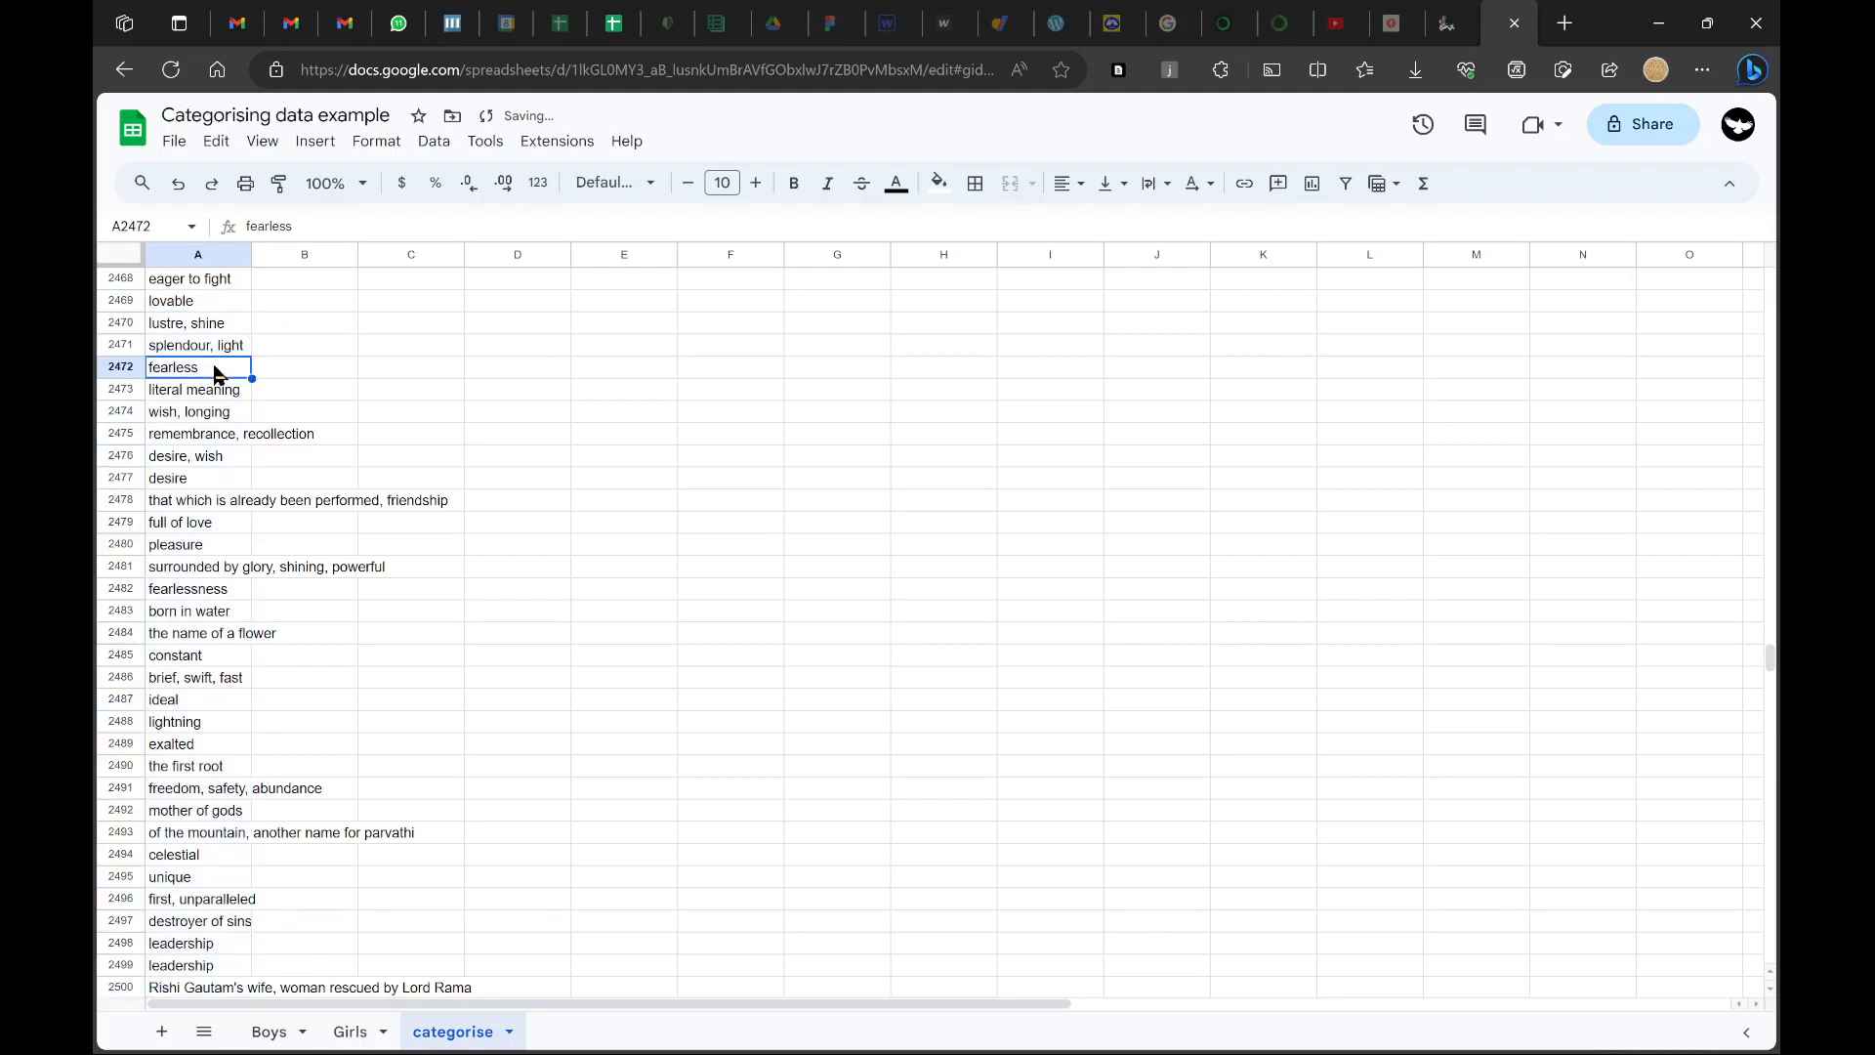
key(ctrl+Up)
key(Down)
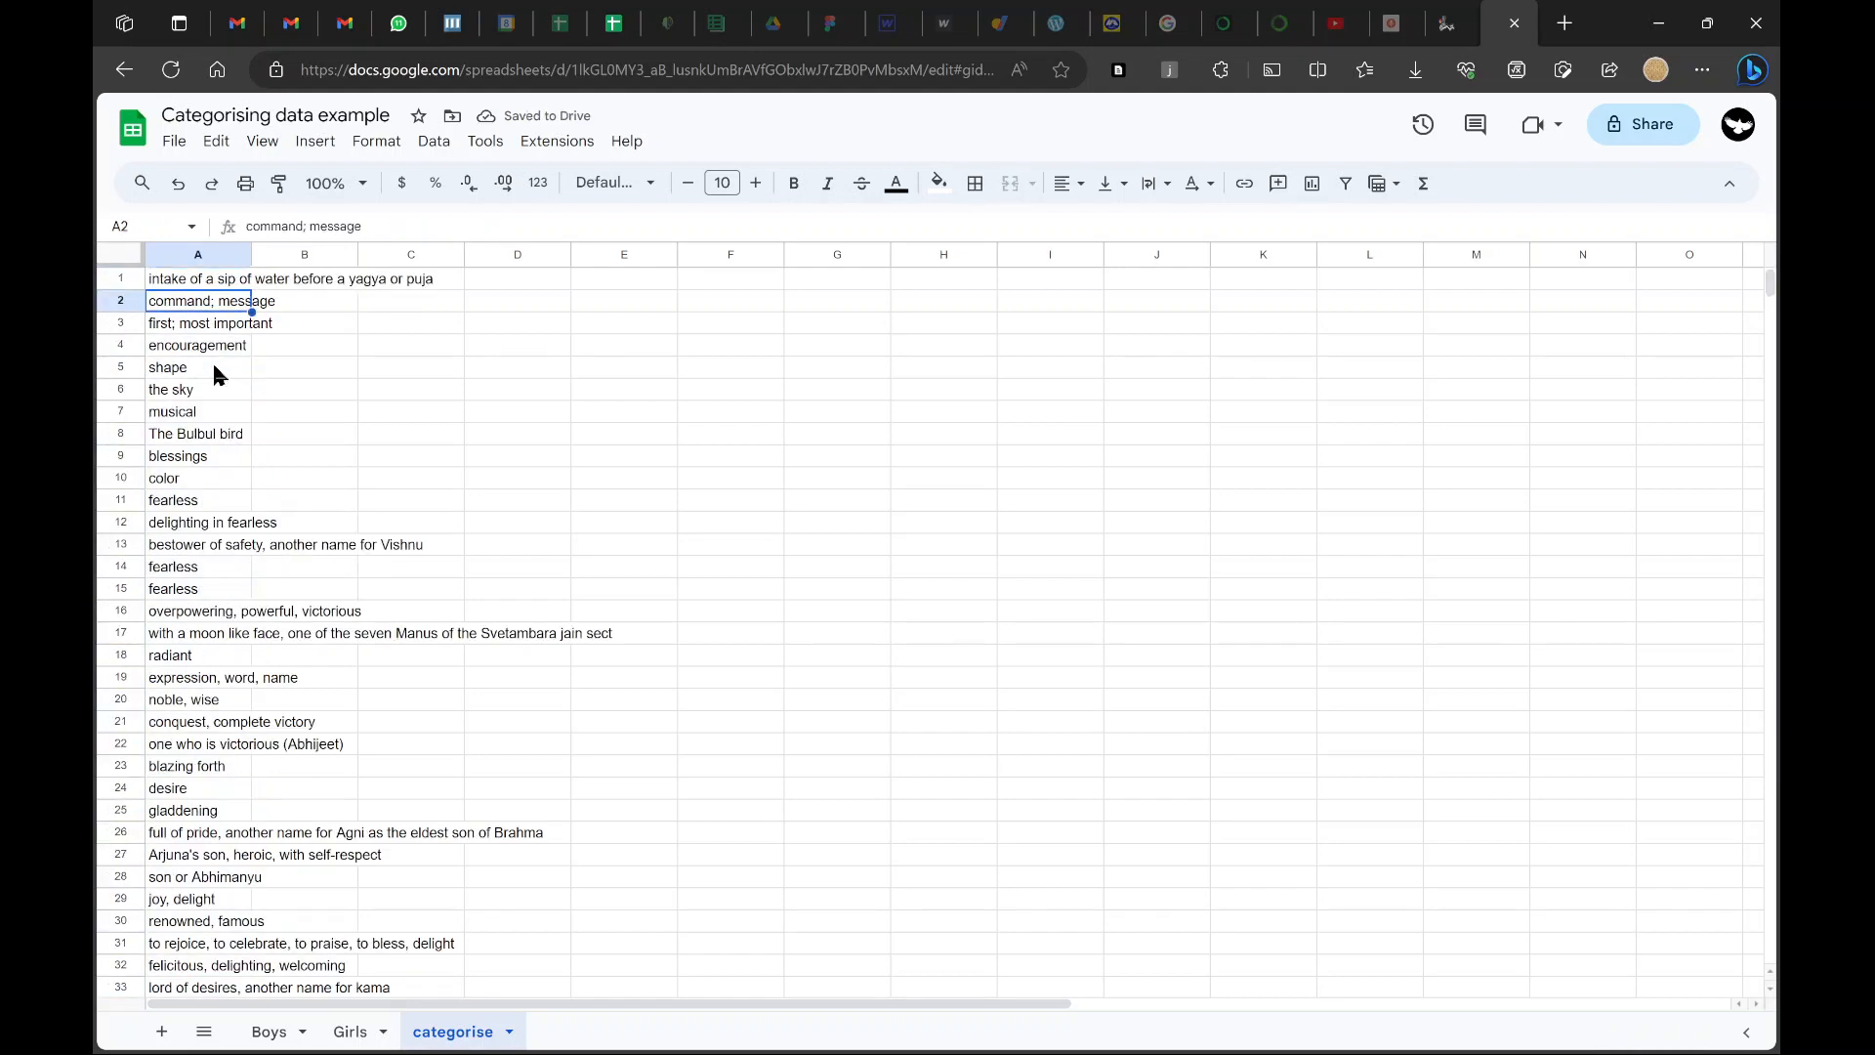
key(ctrl+Down)
key(ctrl+Up)
key(Down)
key(Up)
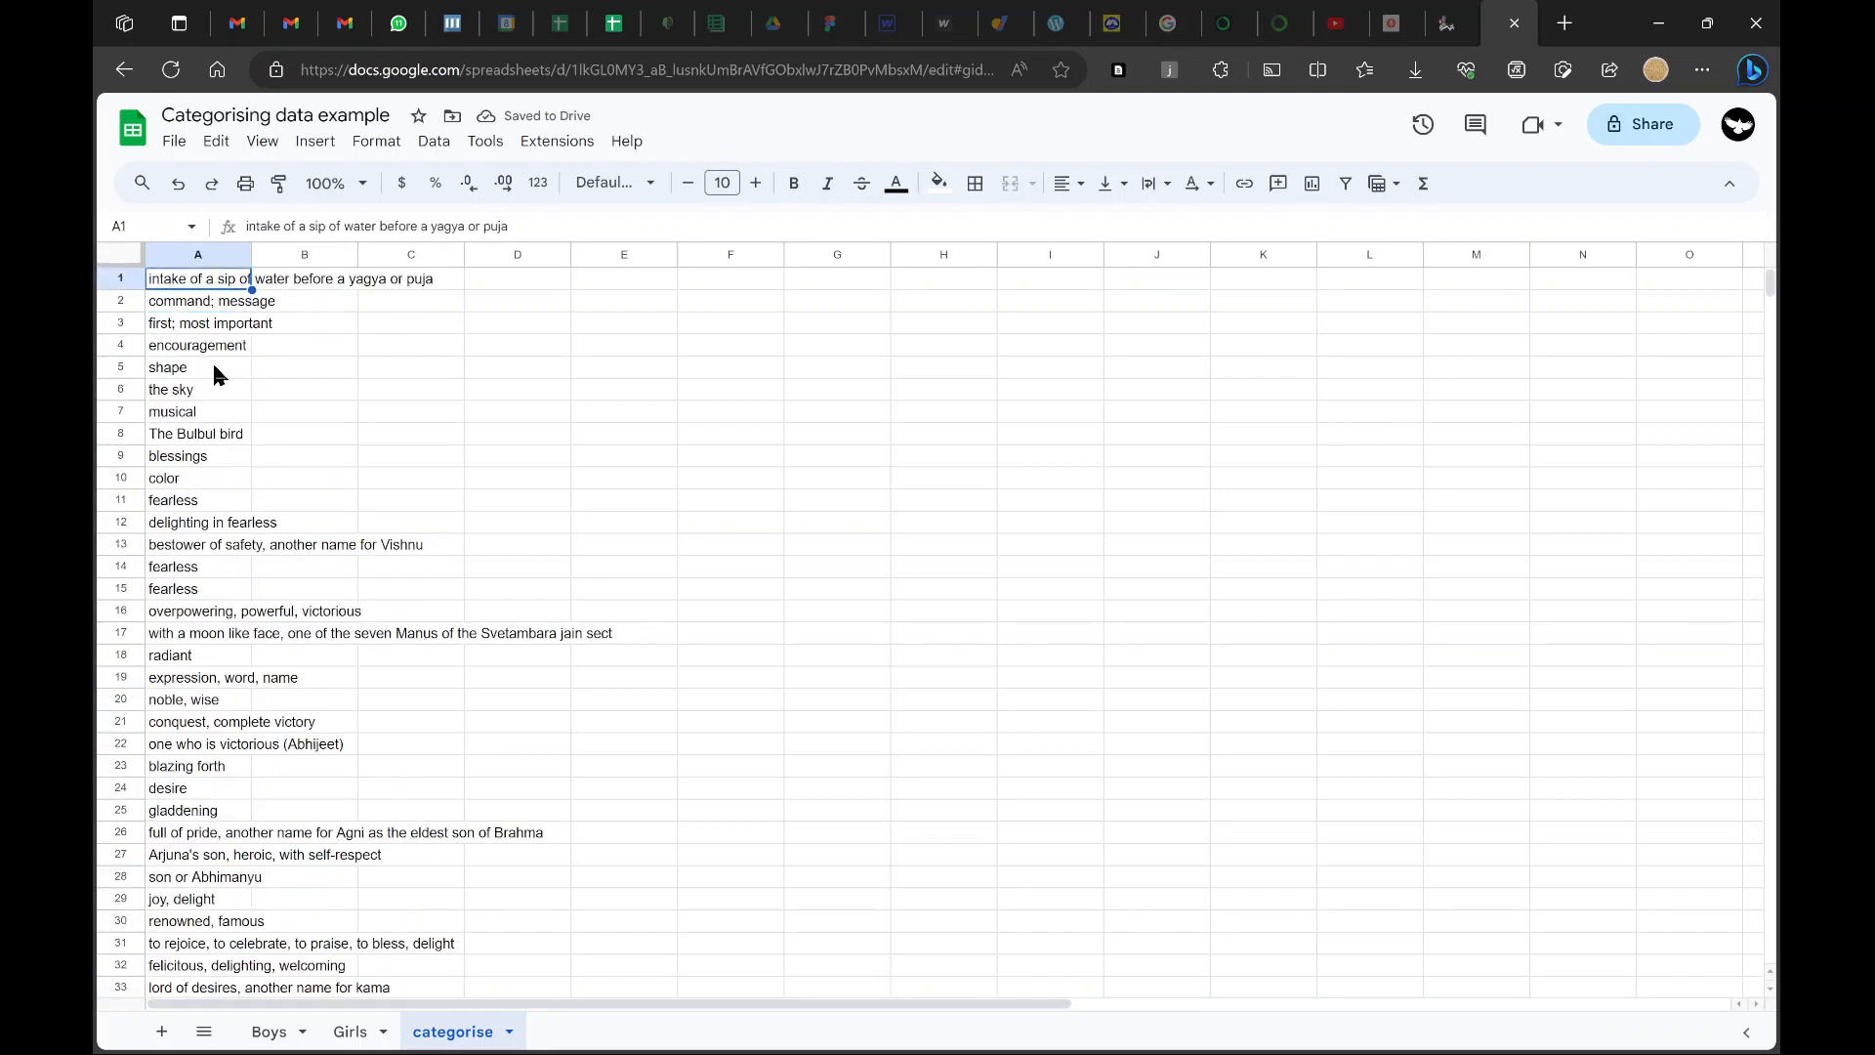
Remove the duplicate entries from column A of the categorise sheet, treating the data as having no header row
click(201, 255)
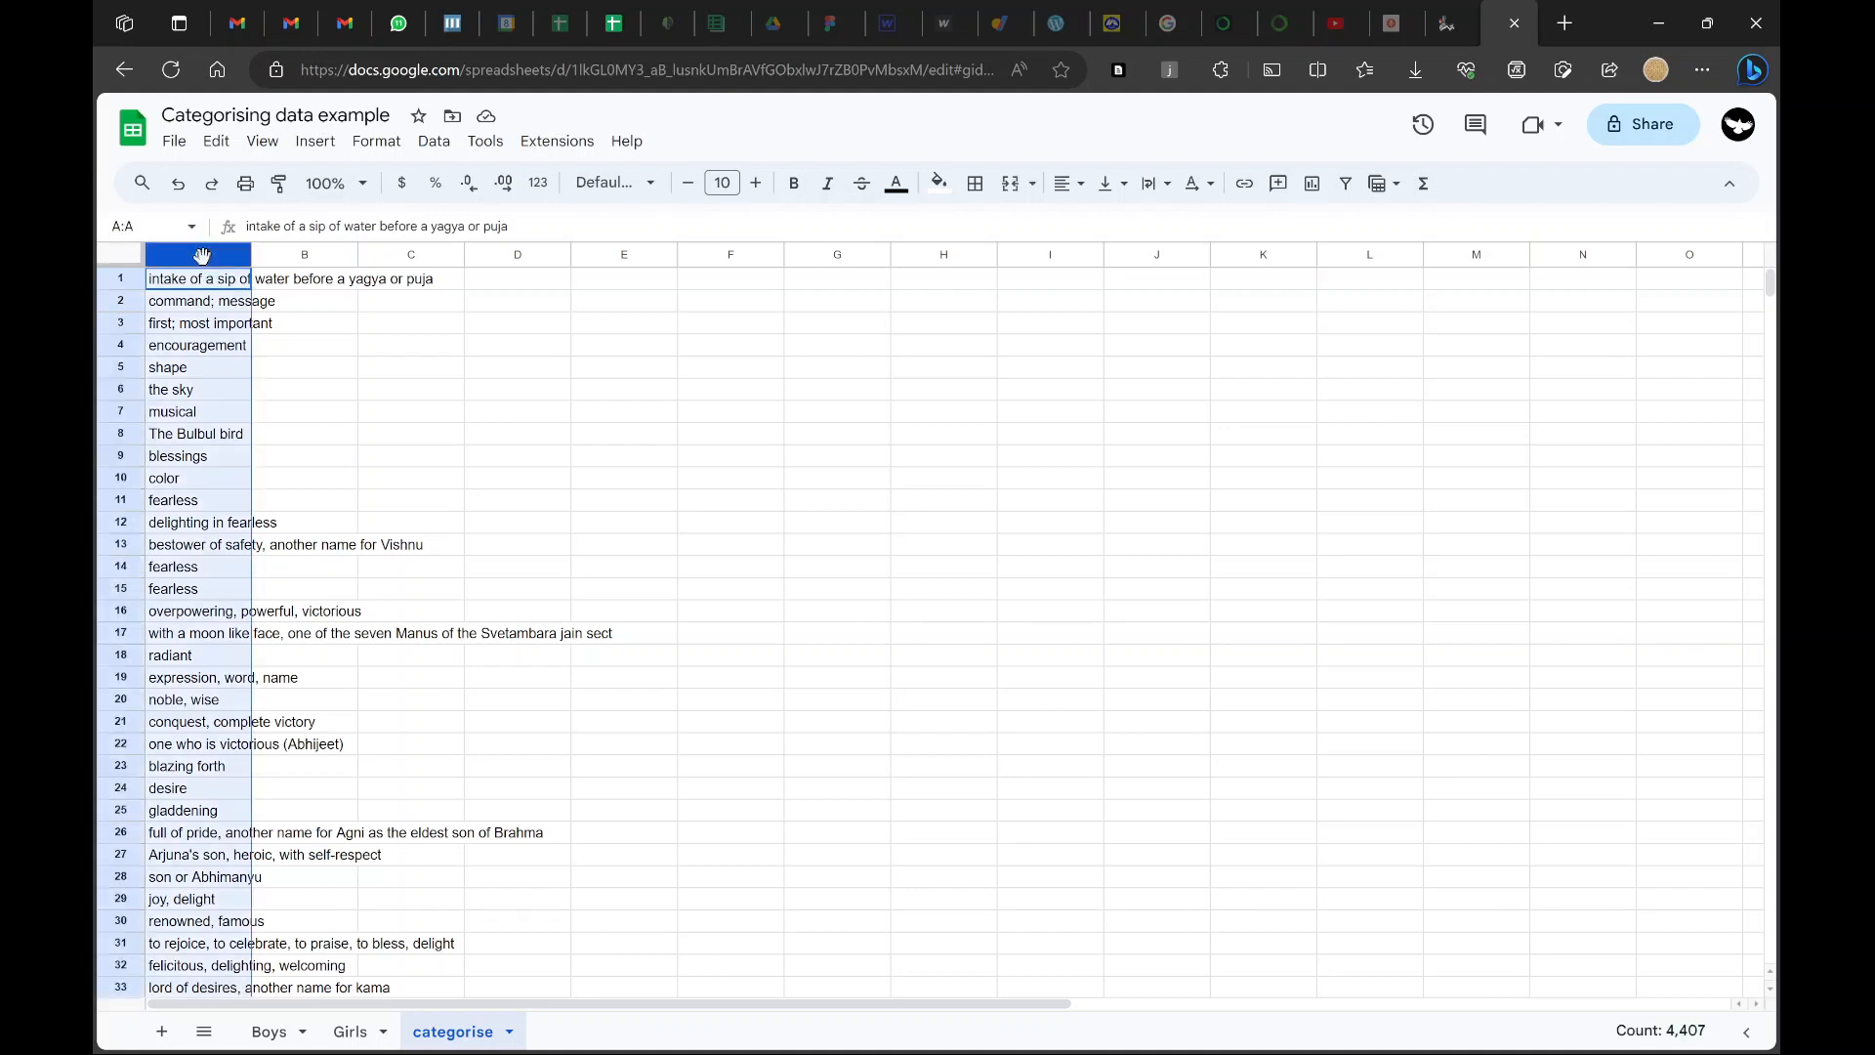
click(433, 147)
mouse_move(619, 610)
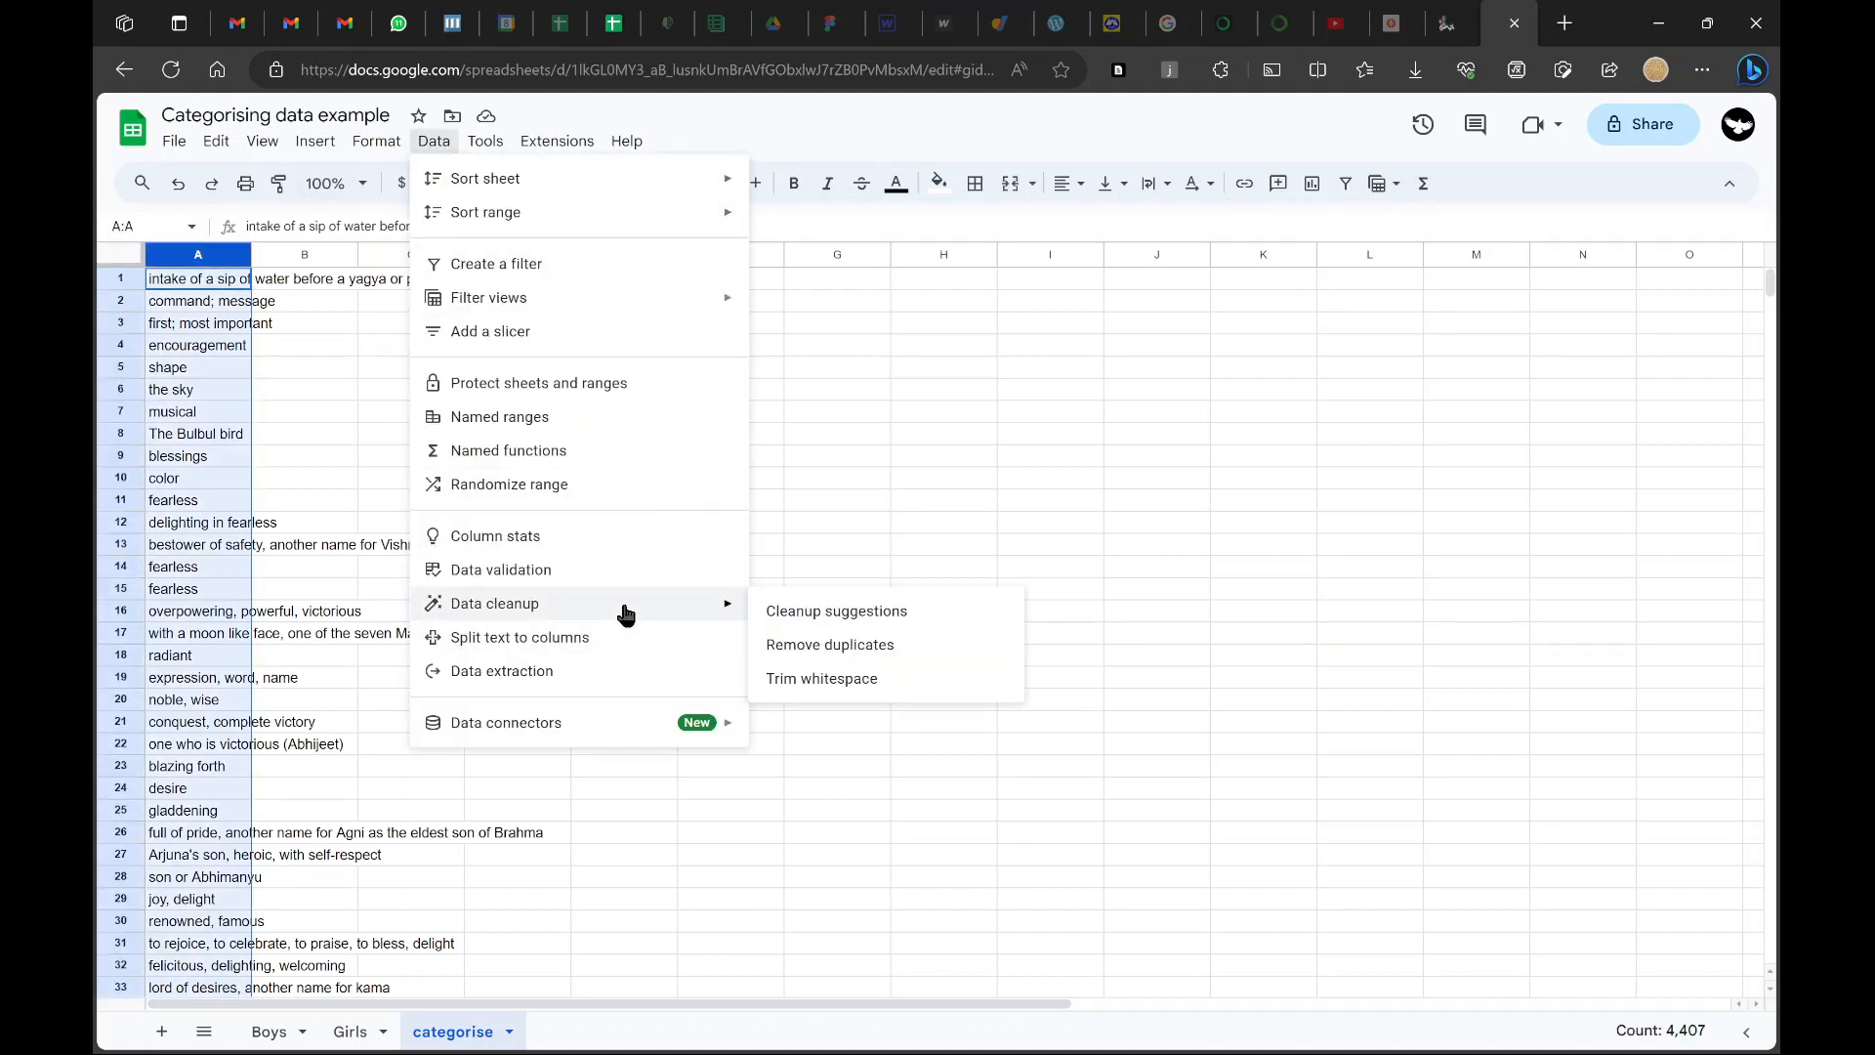
click(887, 647)
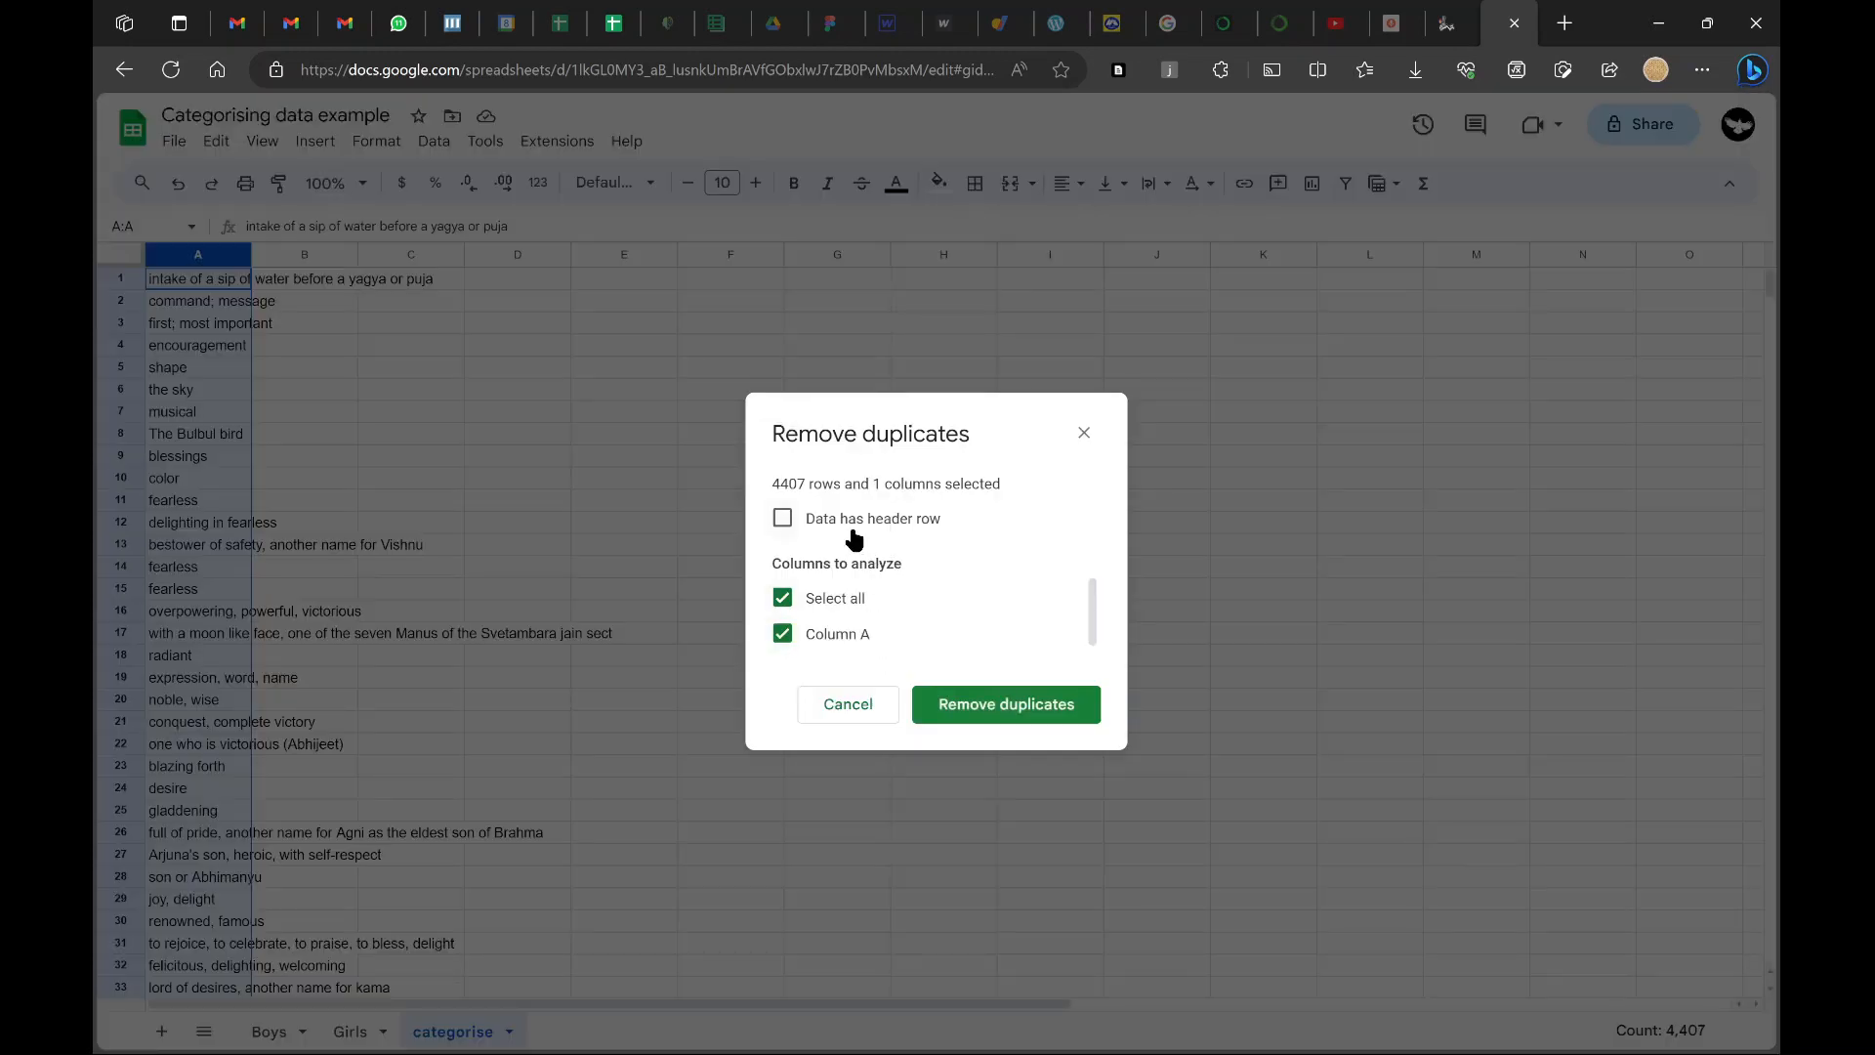
click(978, 710)
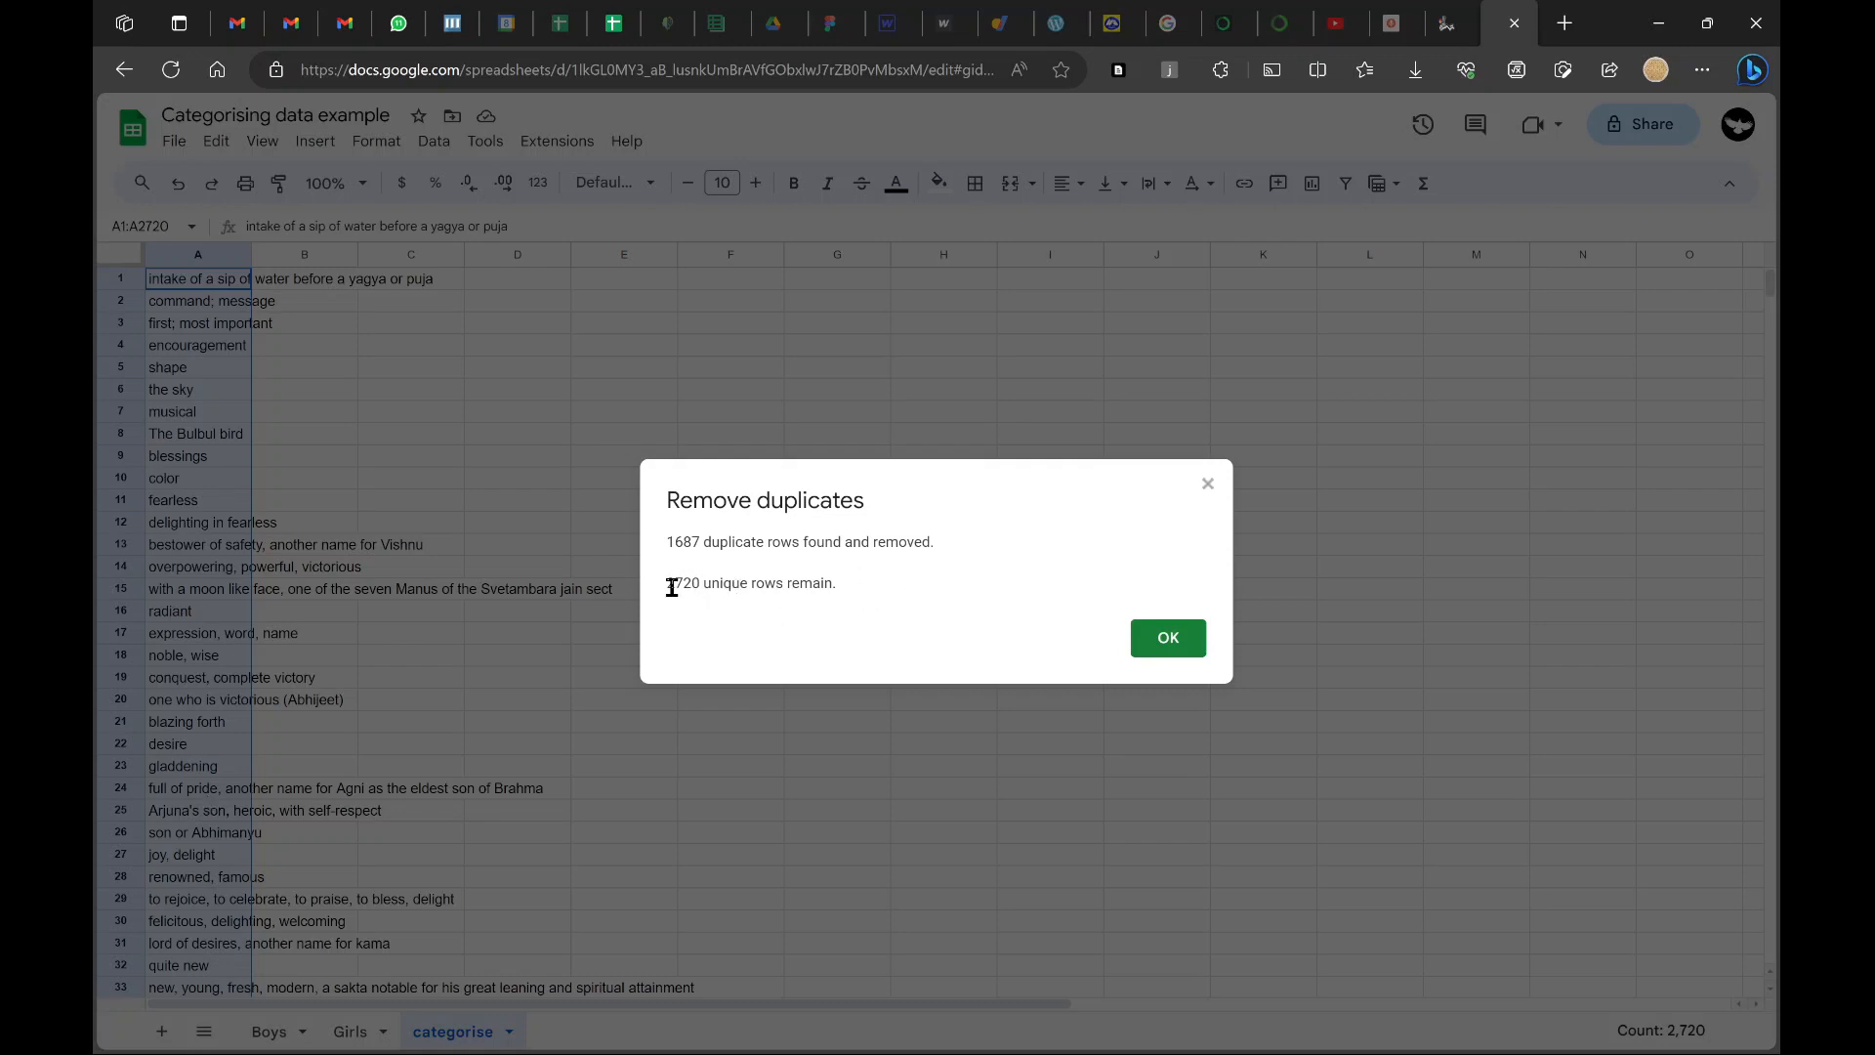
click(1170, 640)
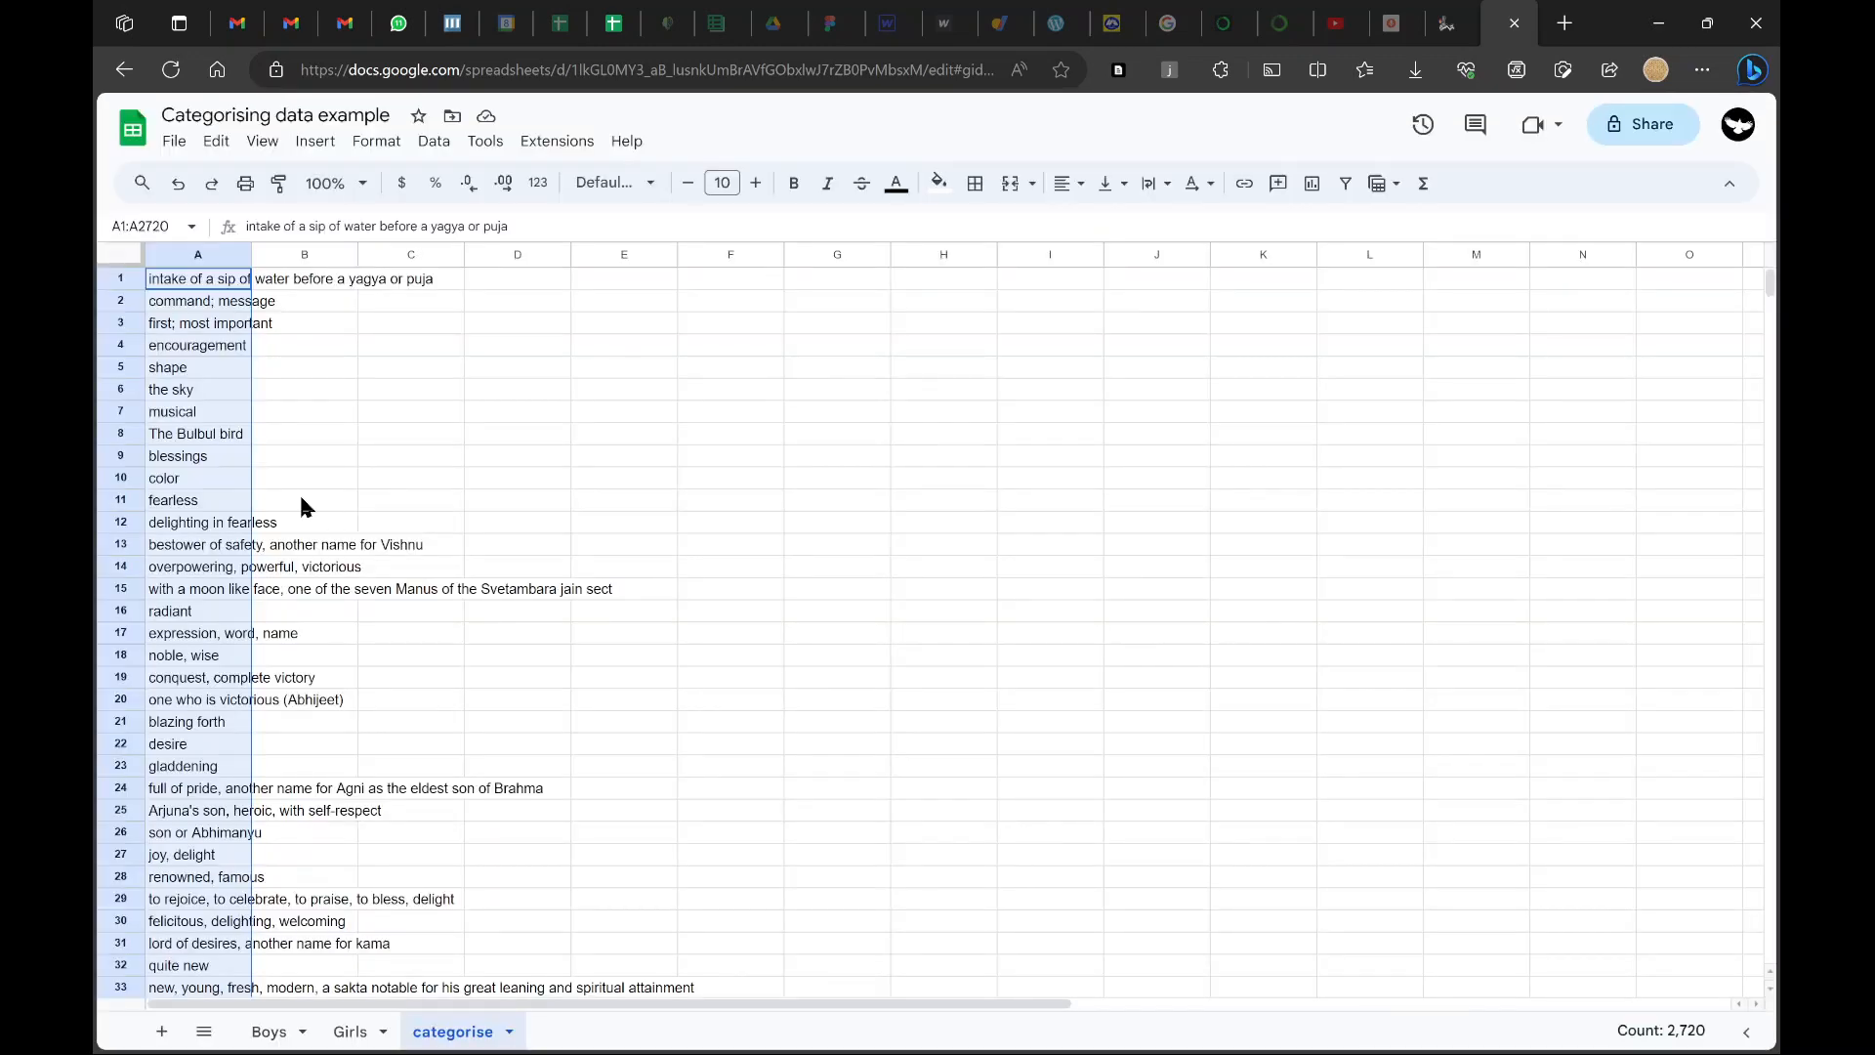
Sort the range in column A of the categorise sheet from A to Z
click(166, 439)
key(ctrl+Home)
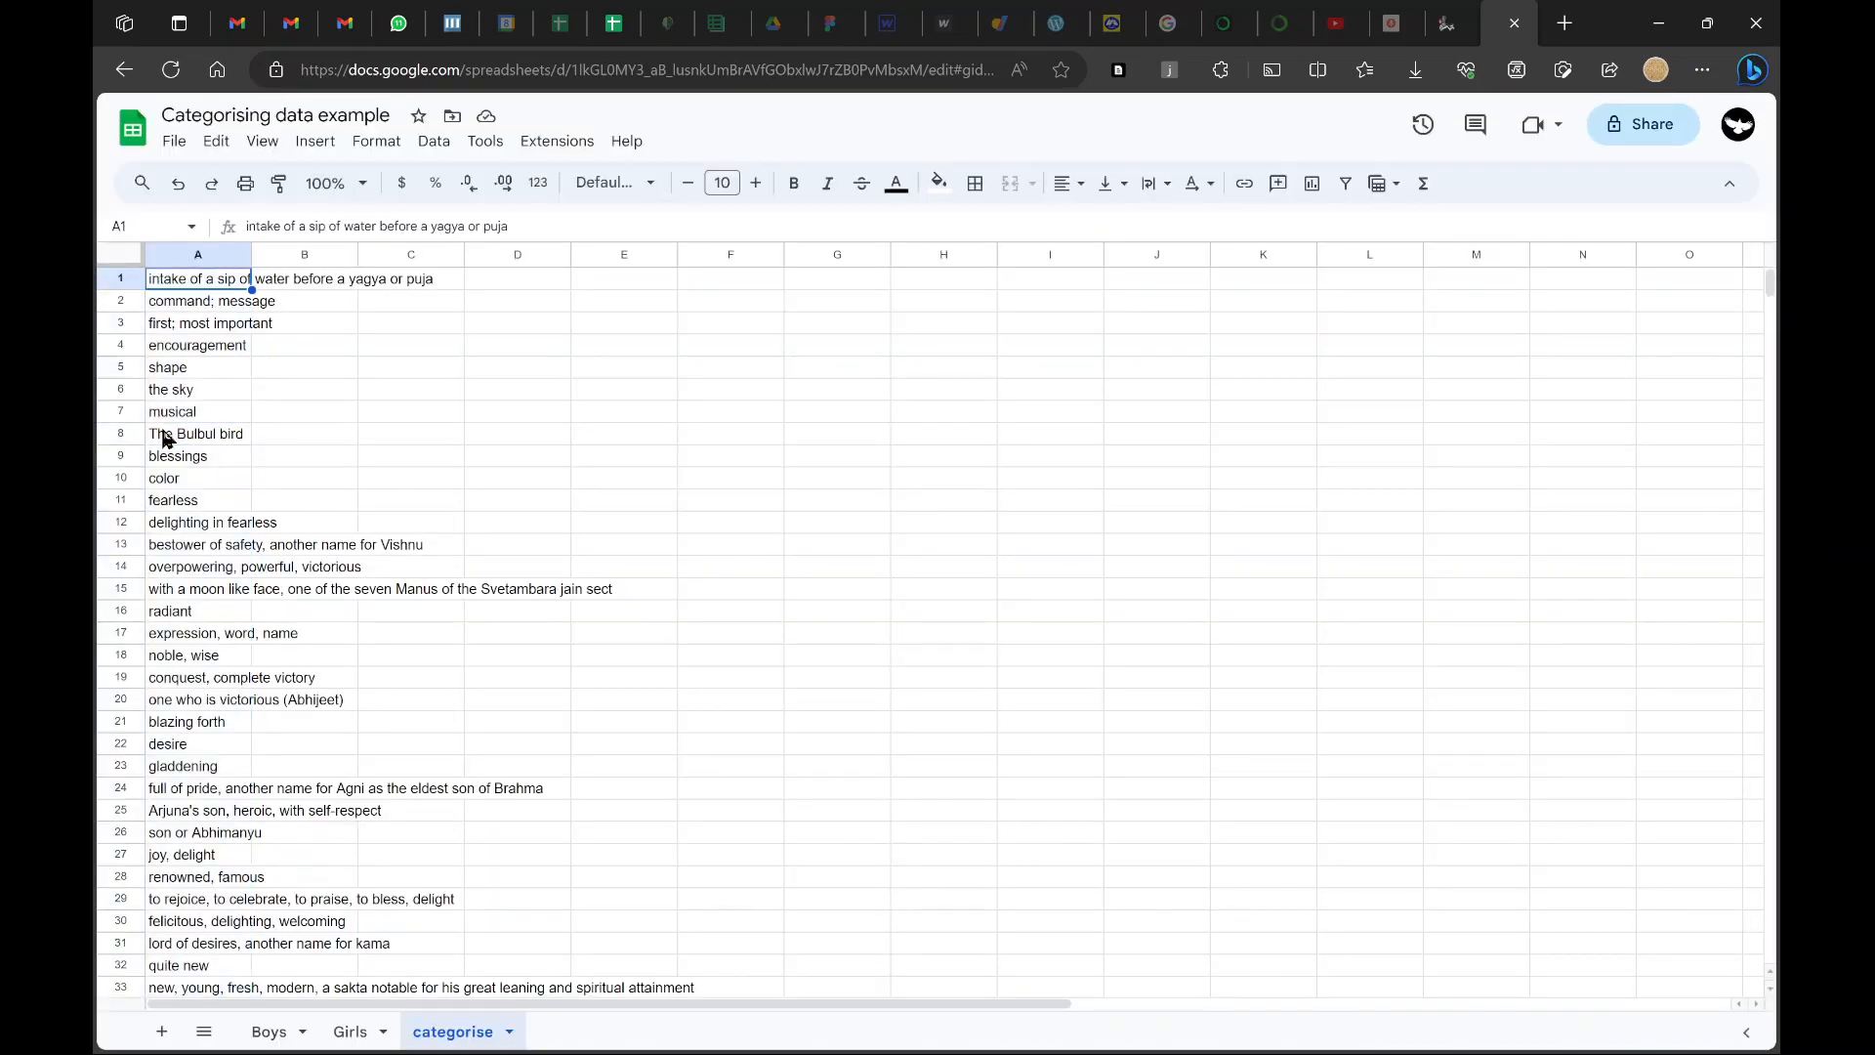
key(Down)
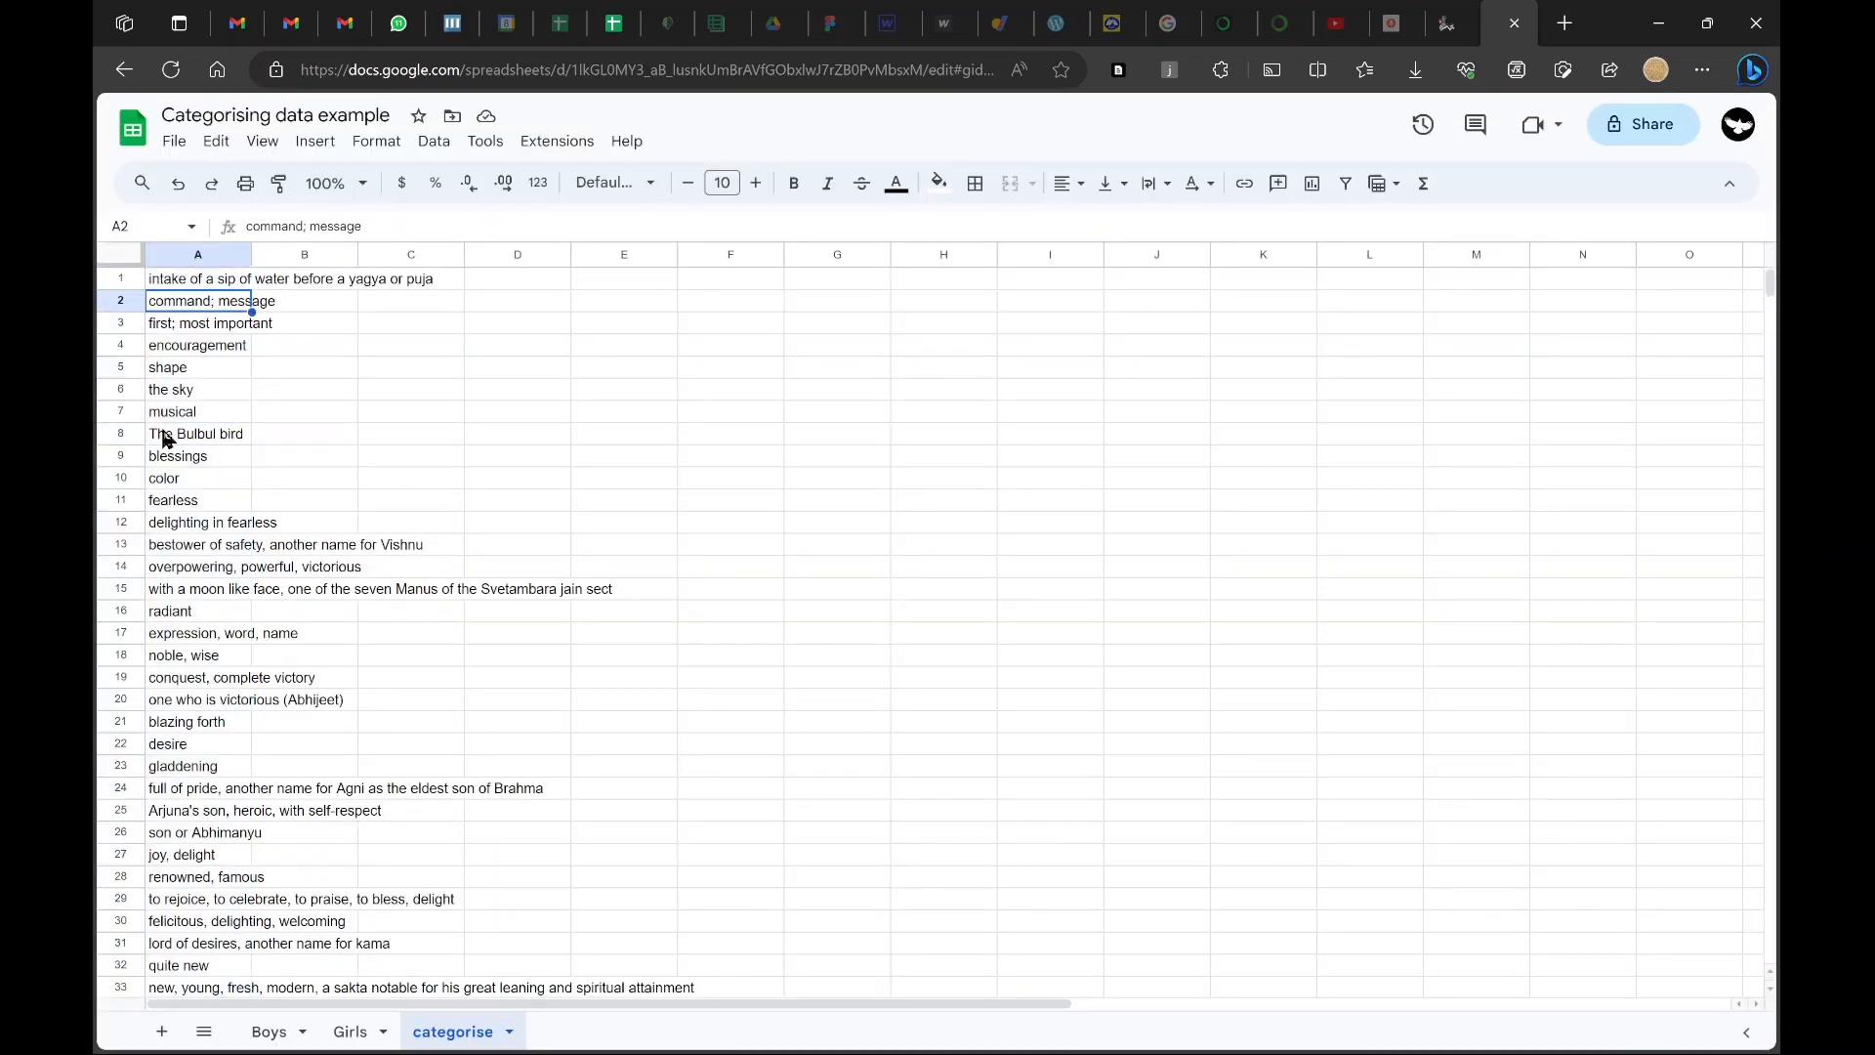
click(187, 254)
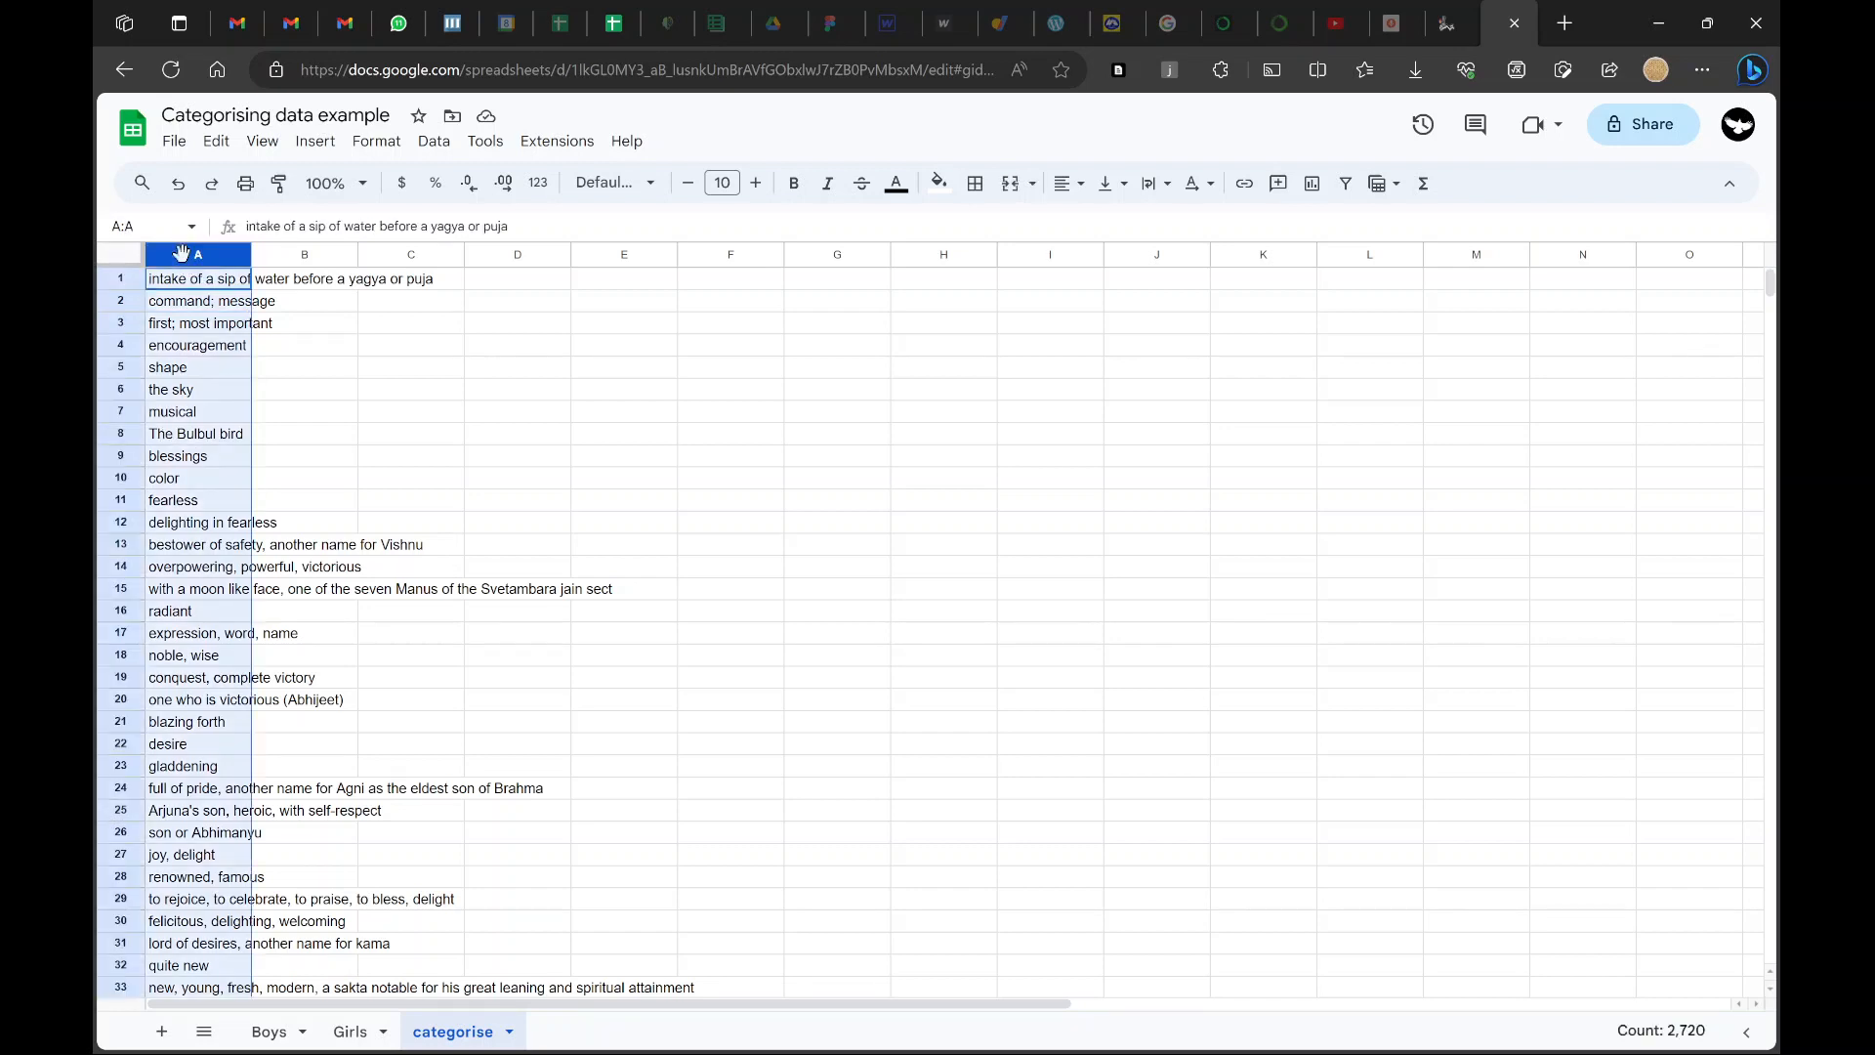
click(433, 144)
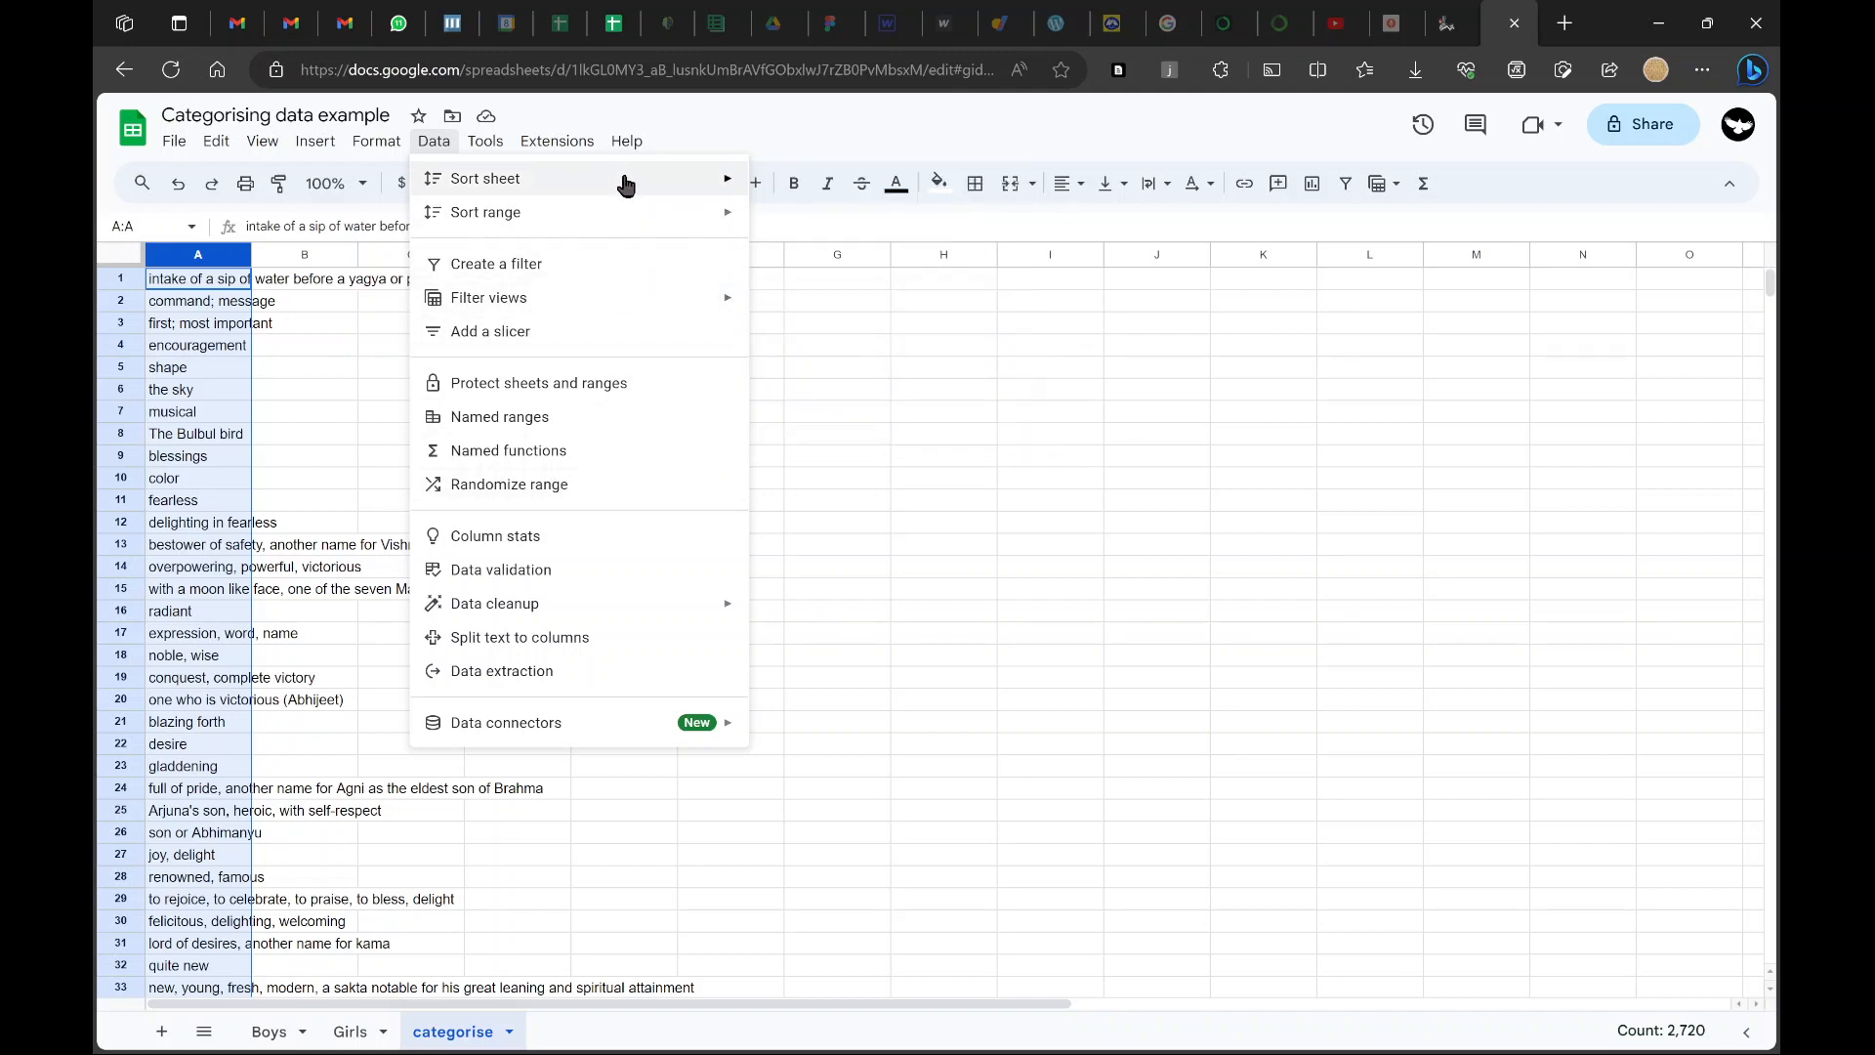
mouse_move(648, 207)
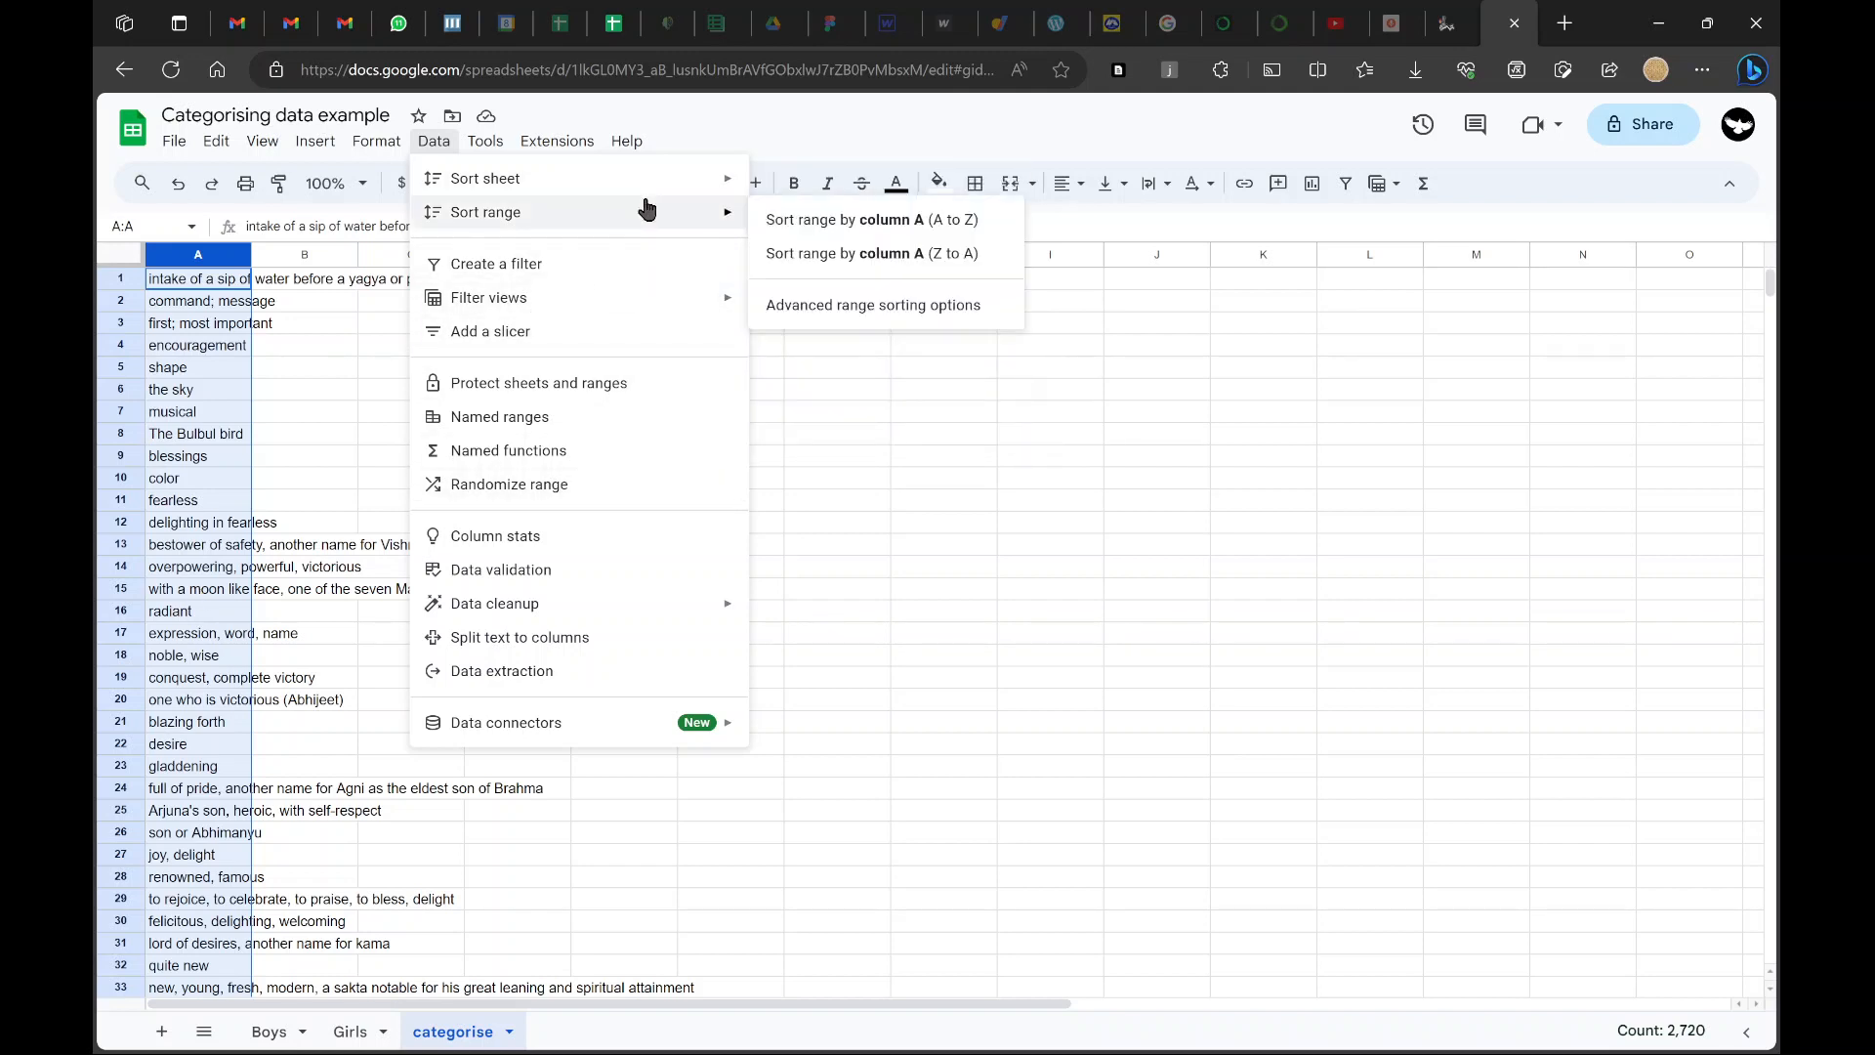
click(877, 223)
Examine the sorted descriptions in column A for similar entries that could share a category
click(293, 300)
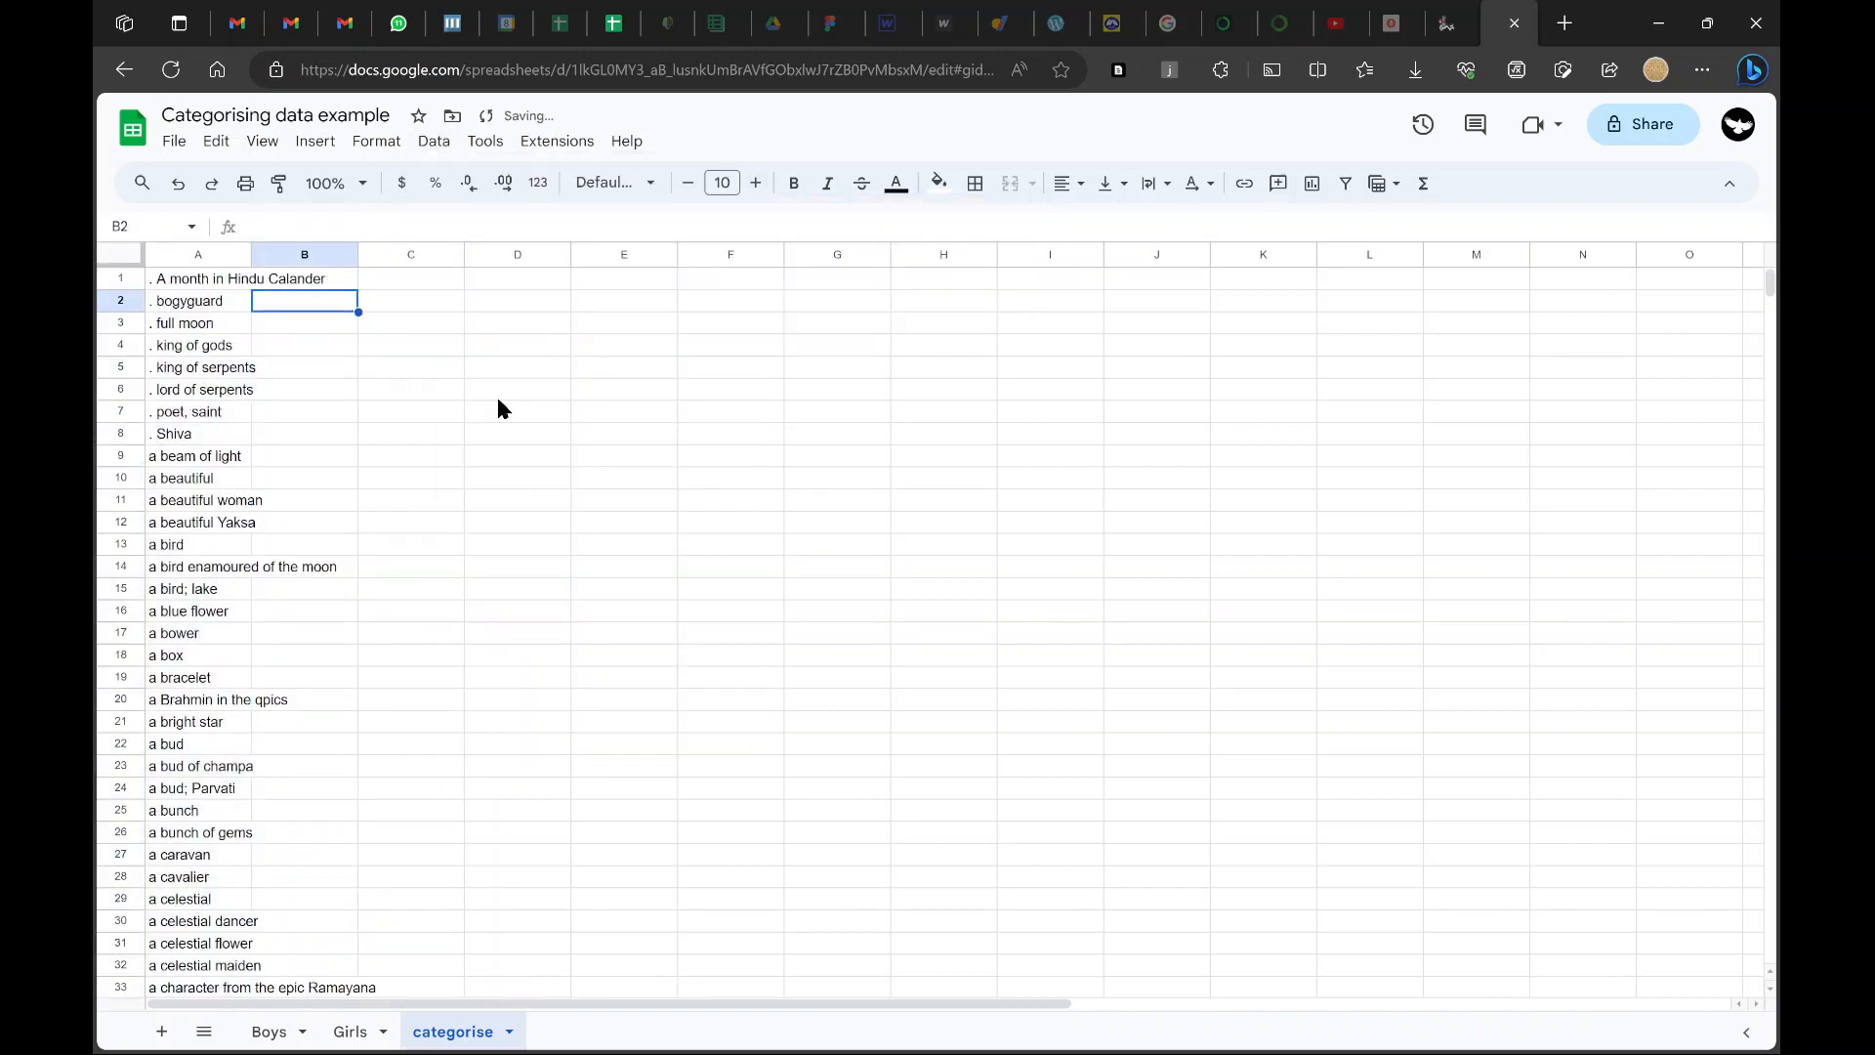
key(Up)
key(Left)
key(Down)
key(Down)
key(Down)
key(Down)
key(Down)
key(Down)
key(Down)
key(Down)
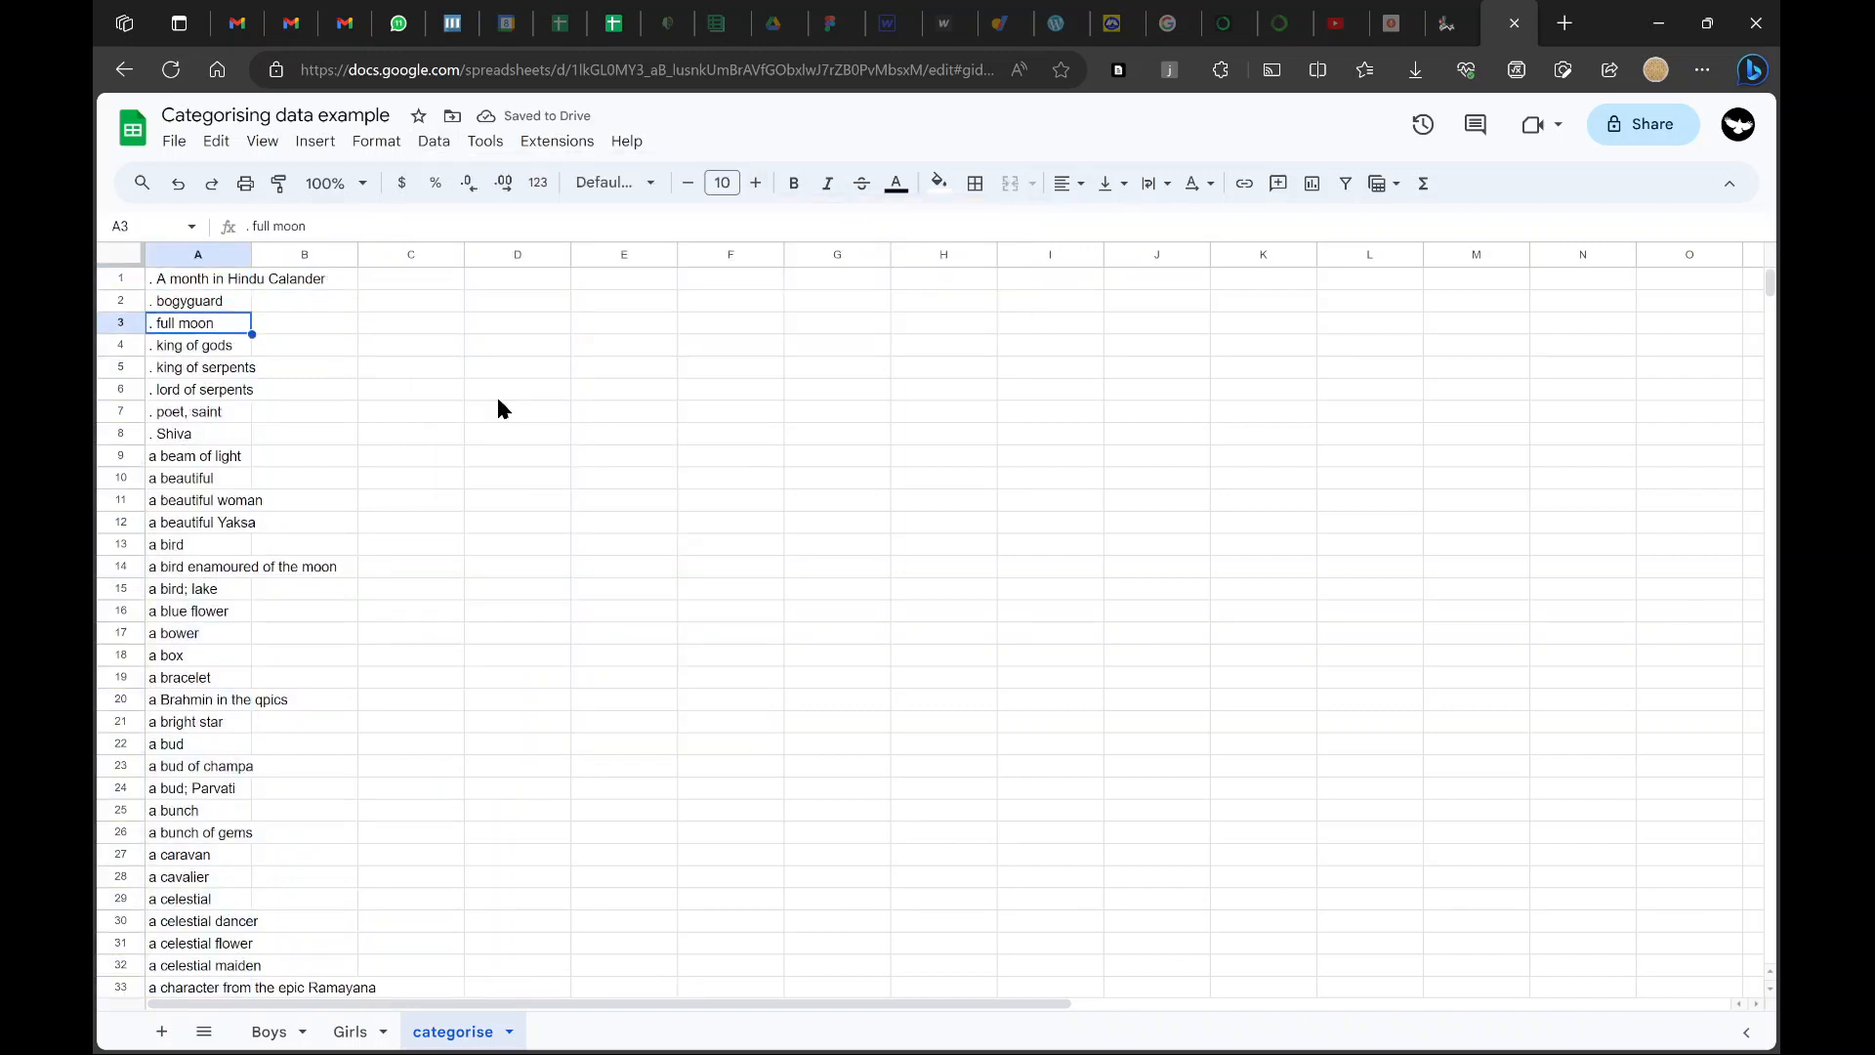
key(Right)
key(Up)
key(Left)
key(Down)
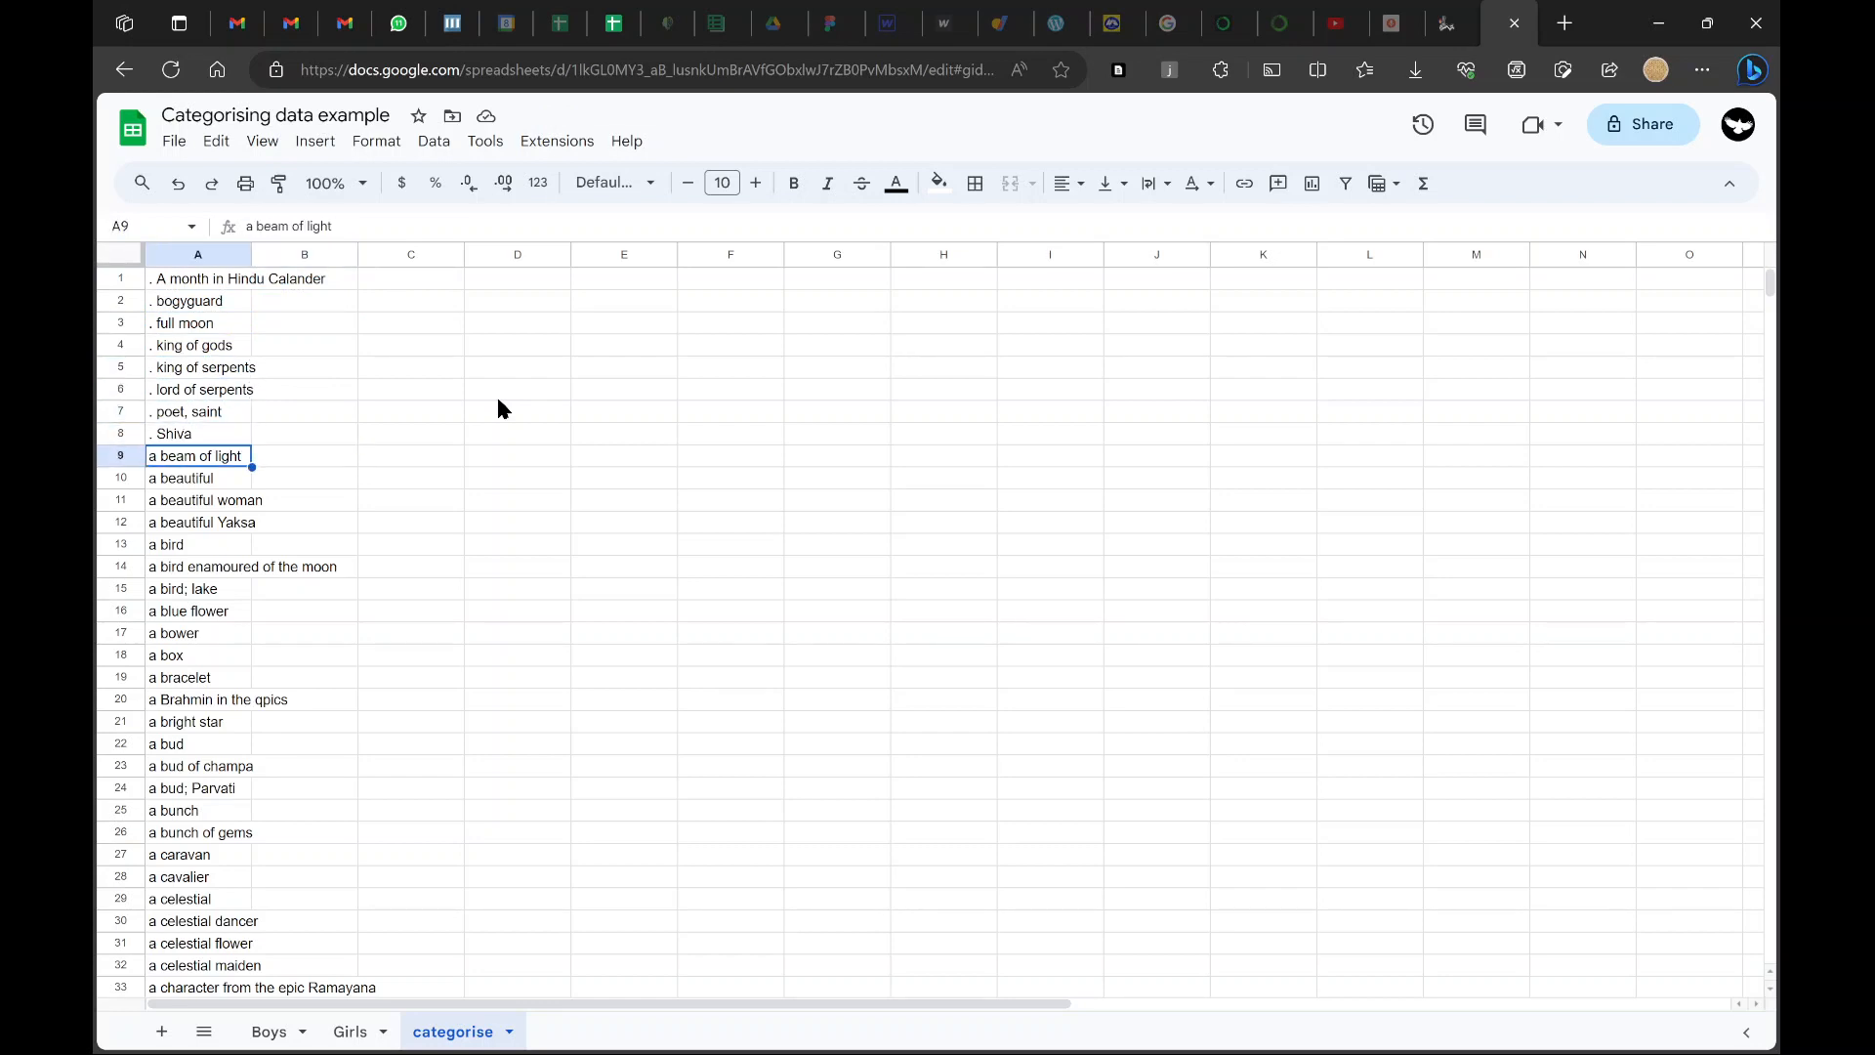
scroll(198, 767, down, 4)
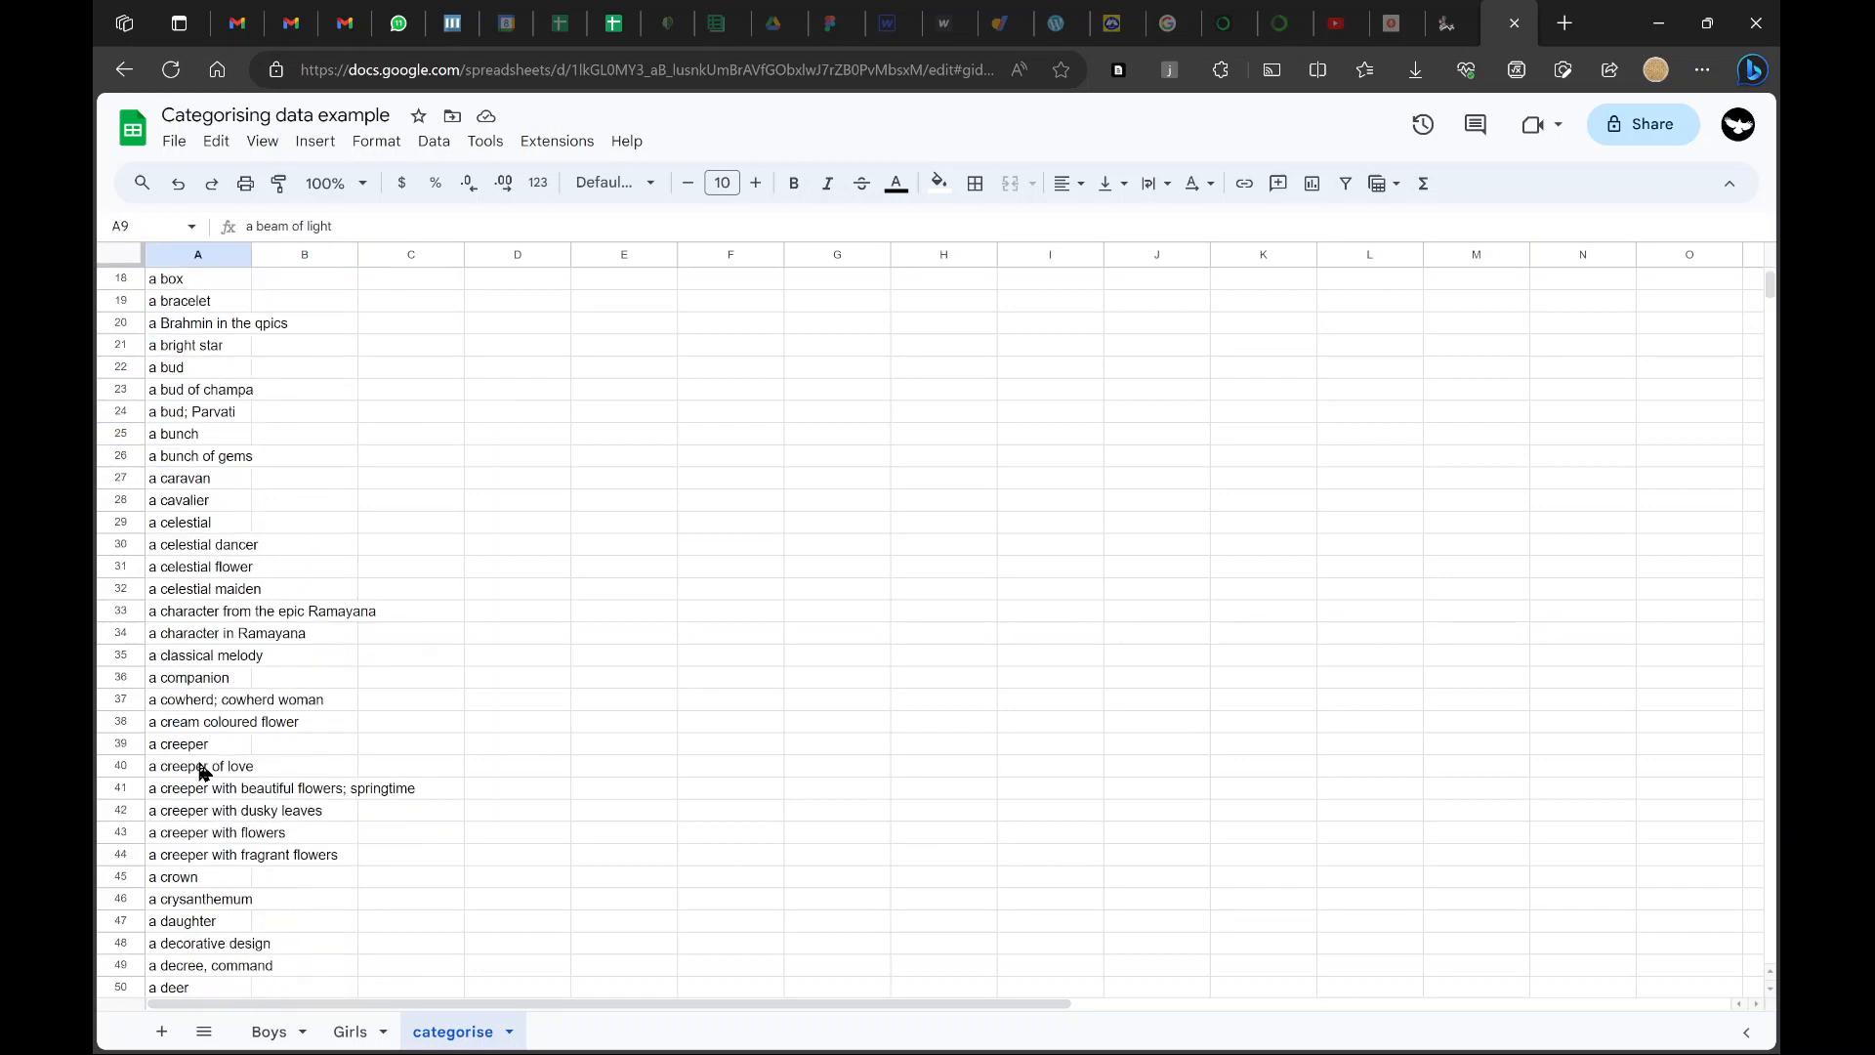
scroll(200, 770, up, 2)
scroll(200, 769, up, 2)
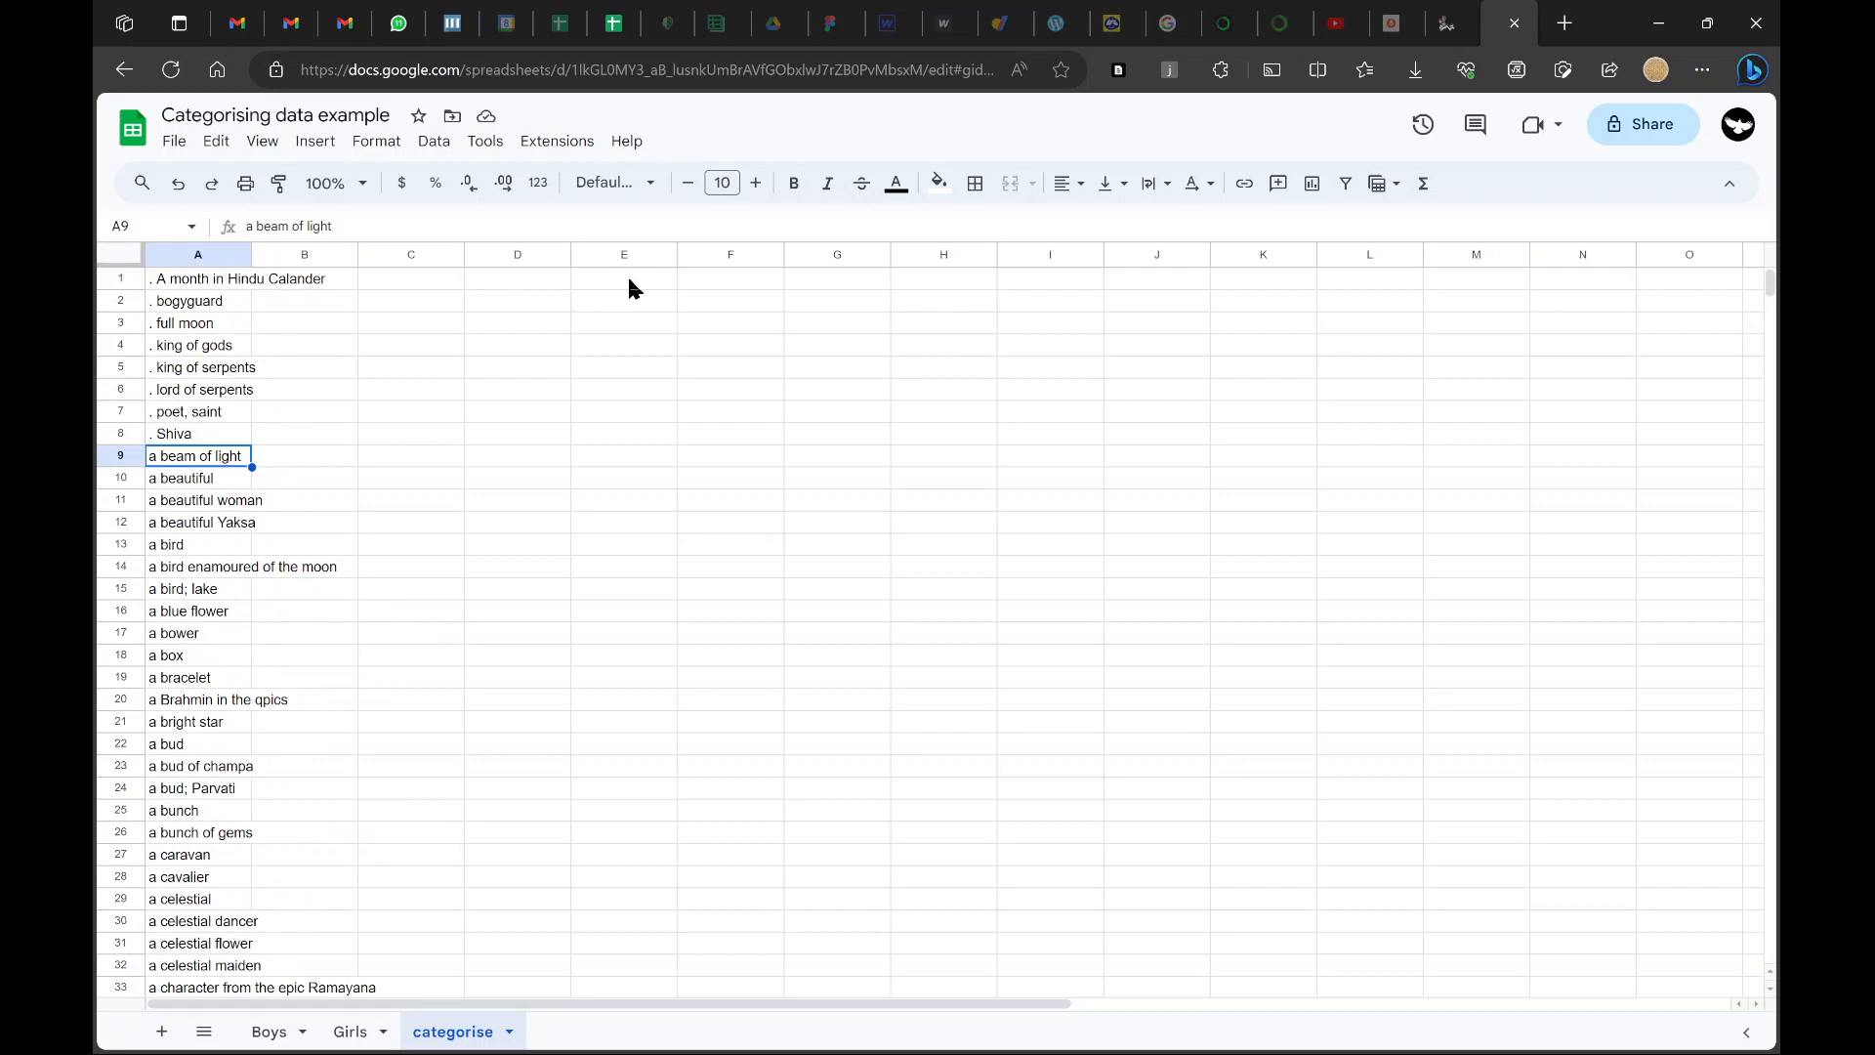
click(547, 280)
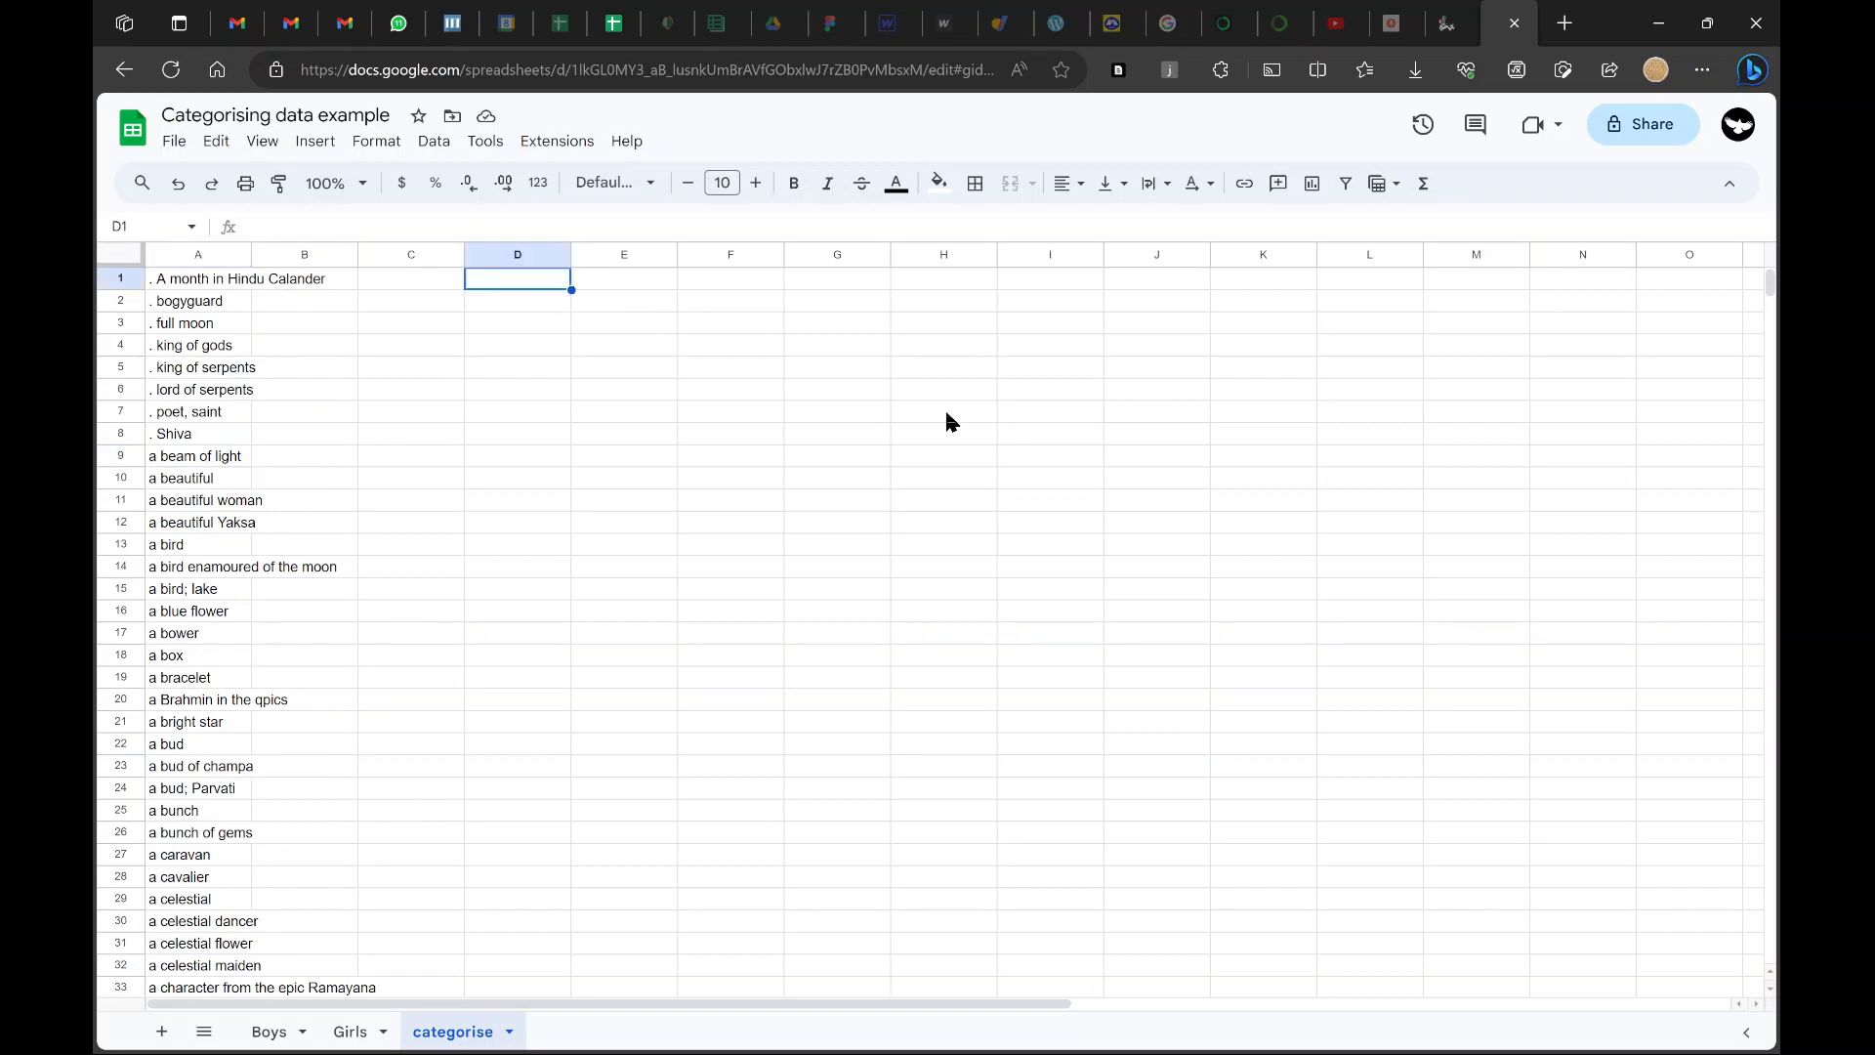
click(839, 289)
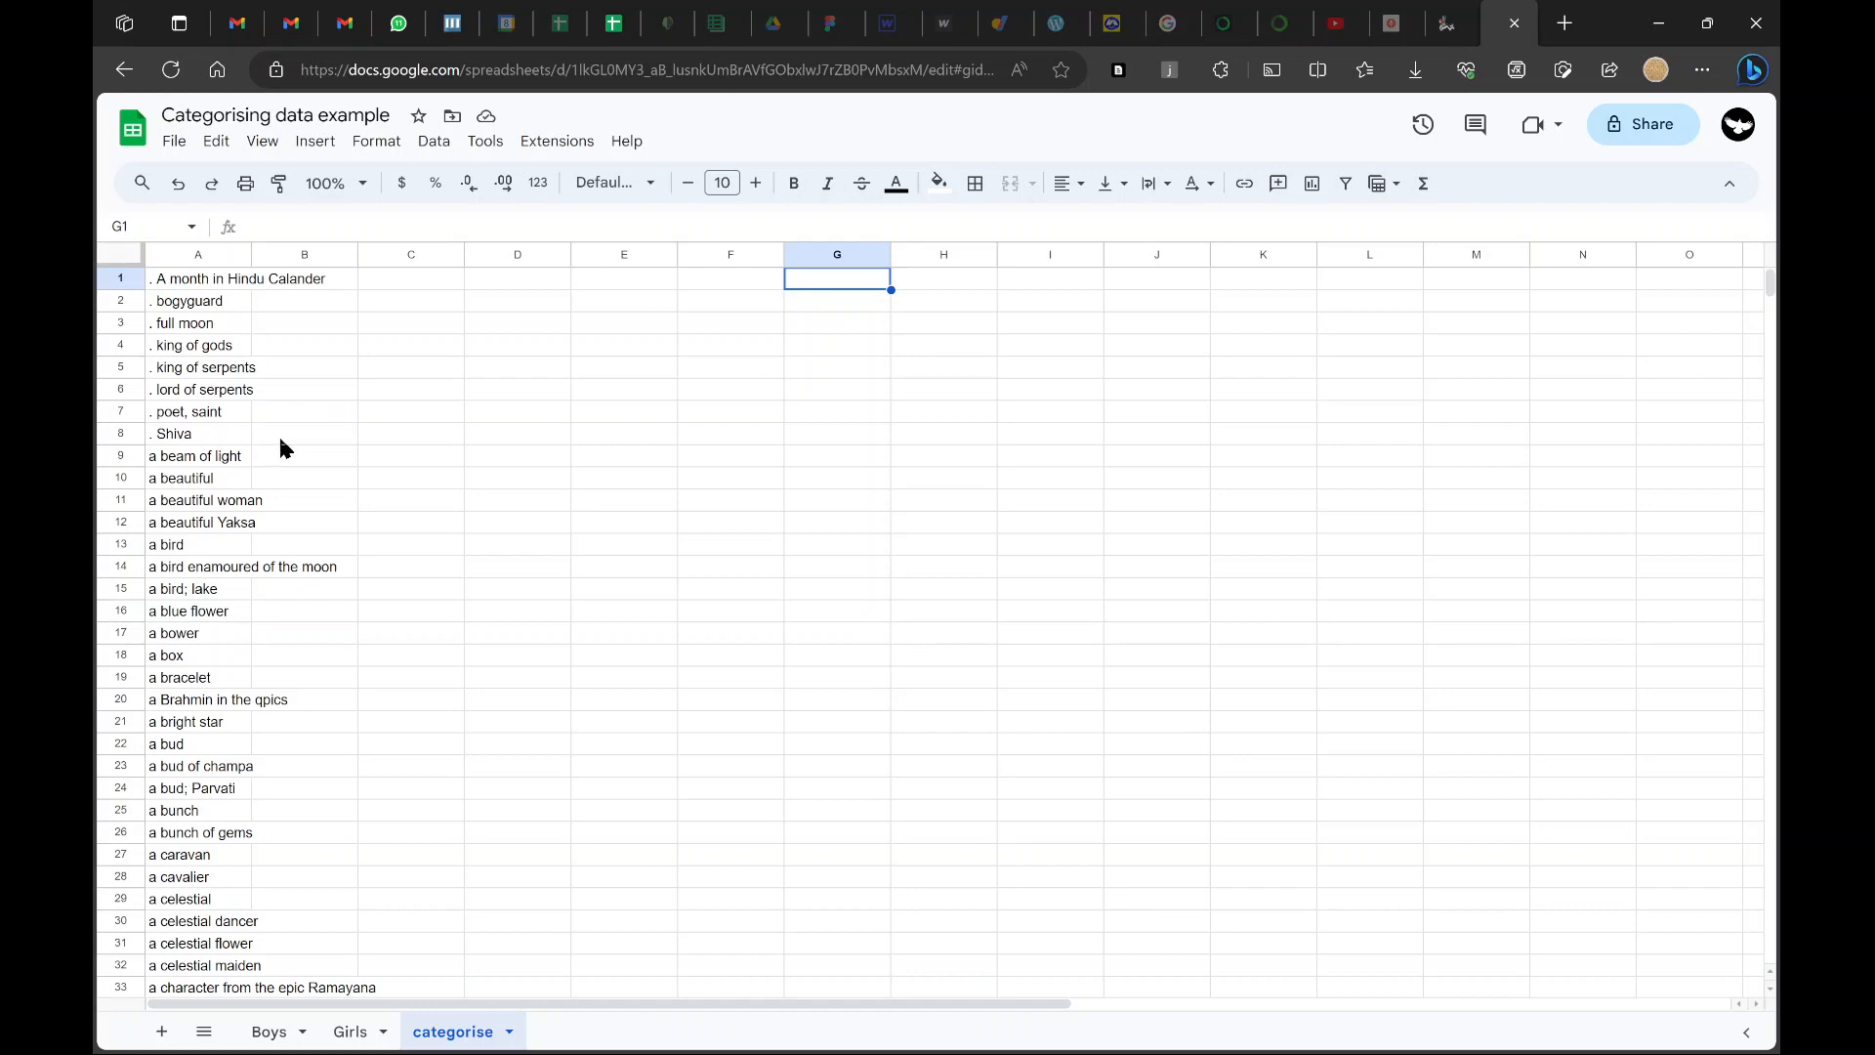
Enter the category "beauty" in B10 beside the description "a beautiful"
click(284, 439)
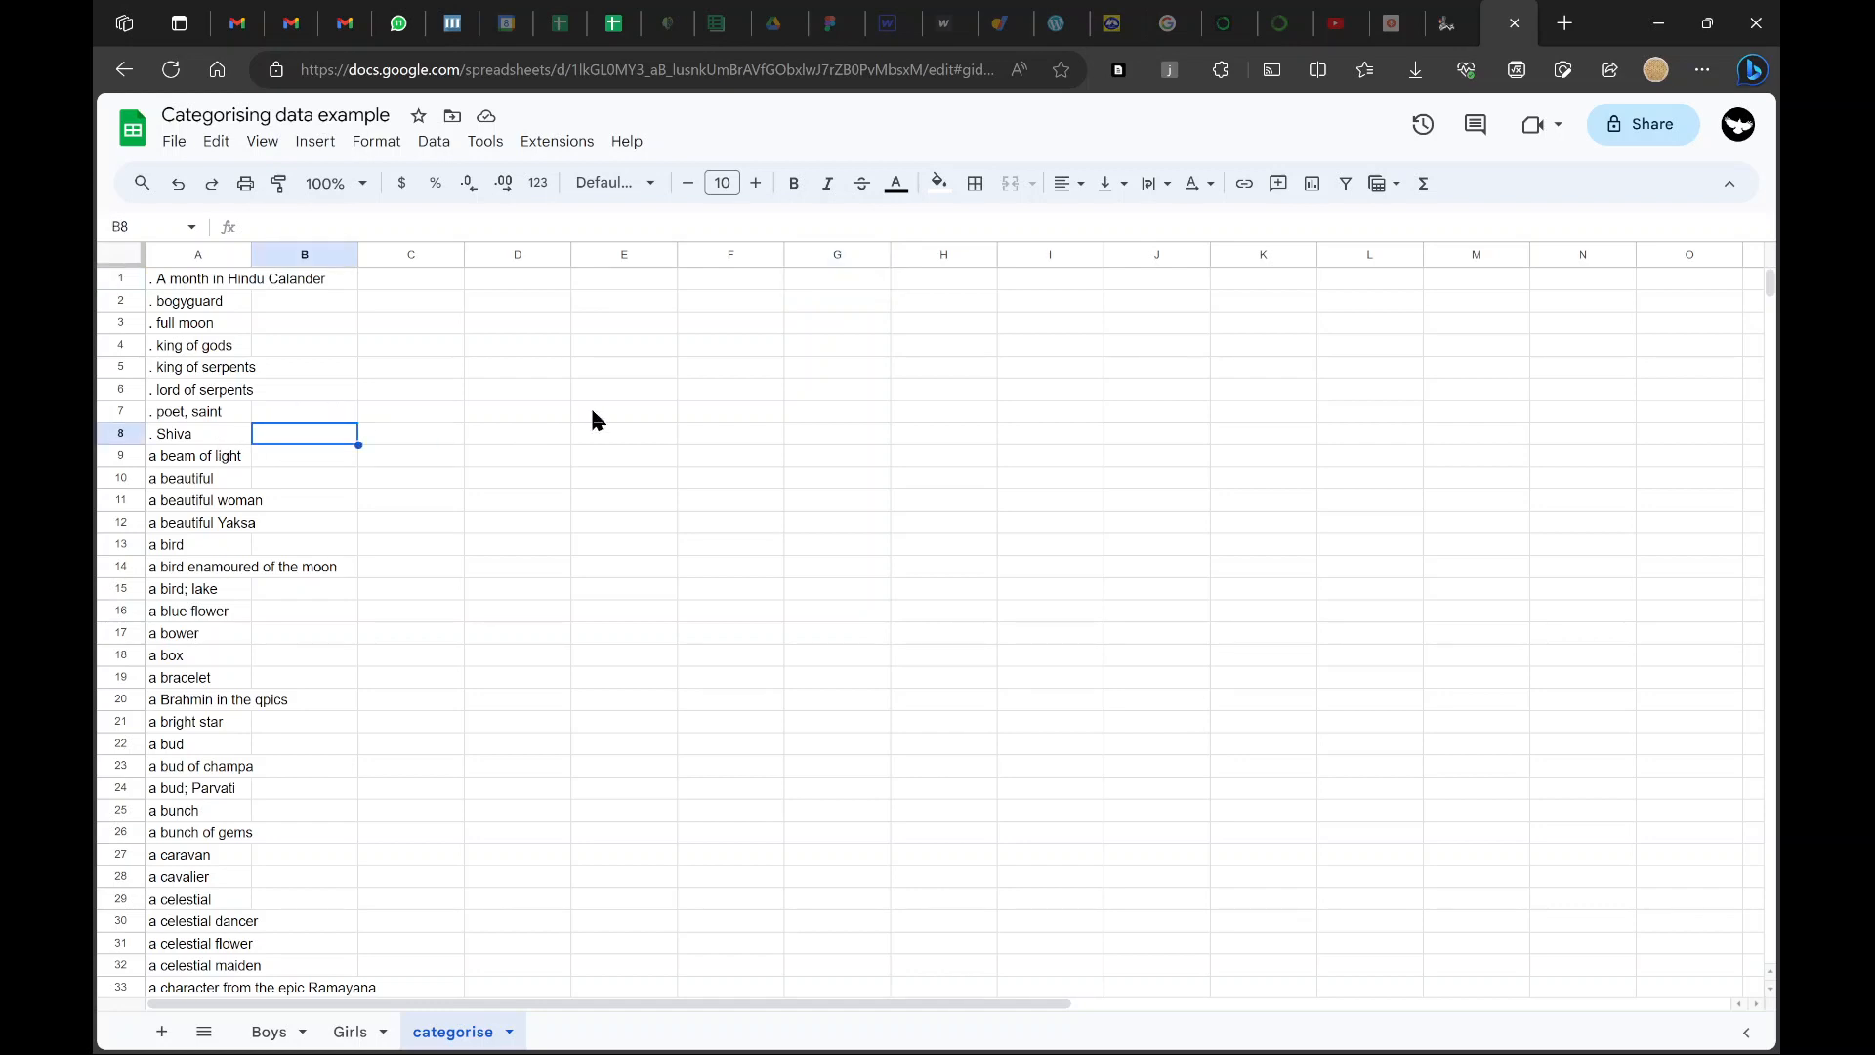
key(Down)
key(Down)
key(Up)
key(Down)
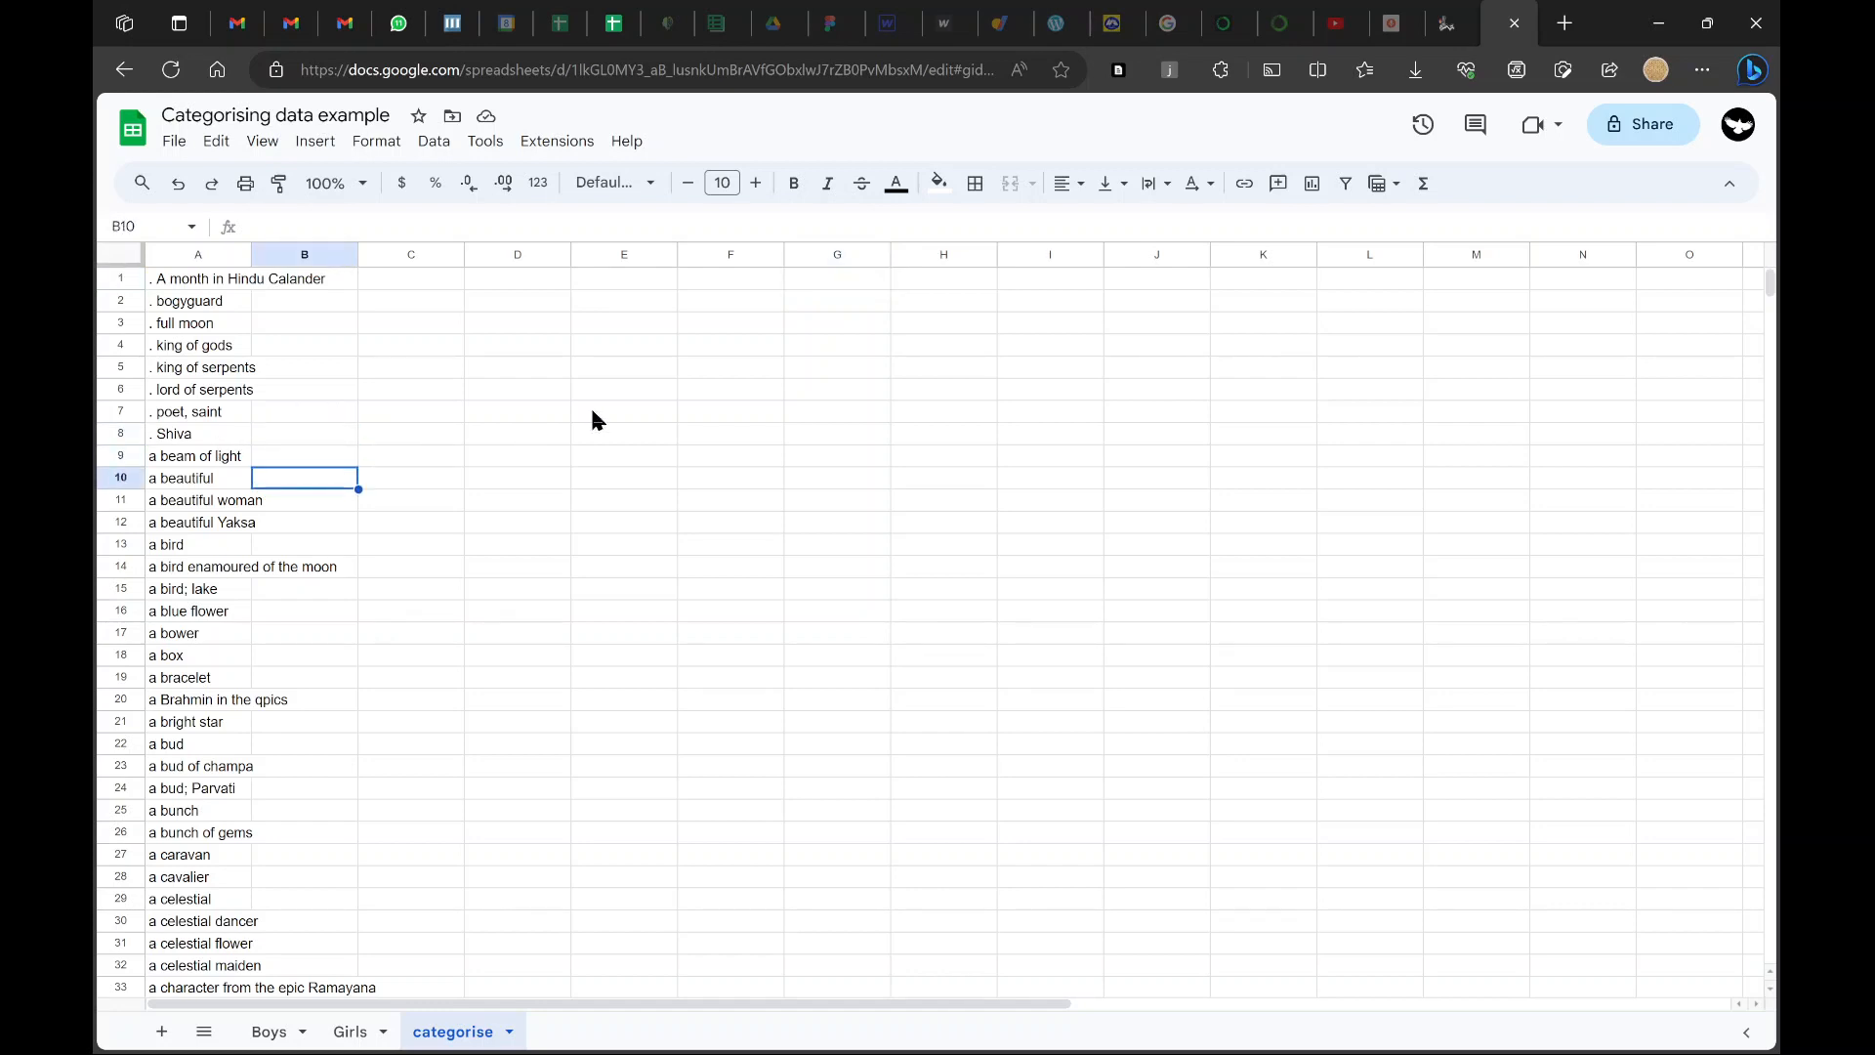
key(shift+Down)
key(shift+Down)
key(shift+Down)
key(shift+Up)
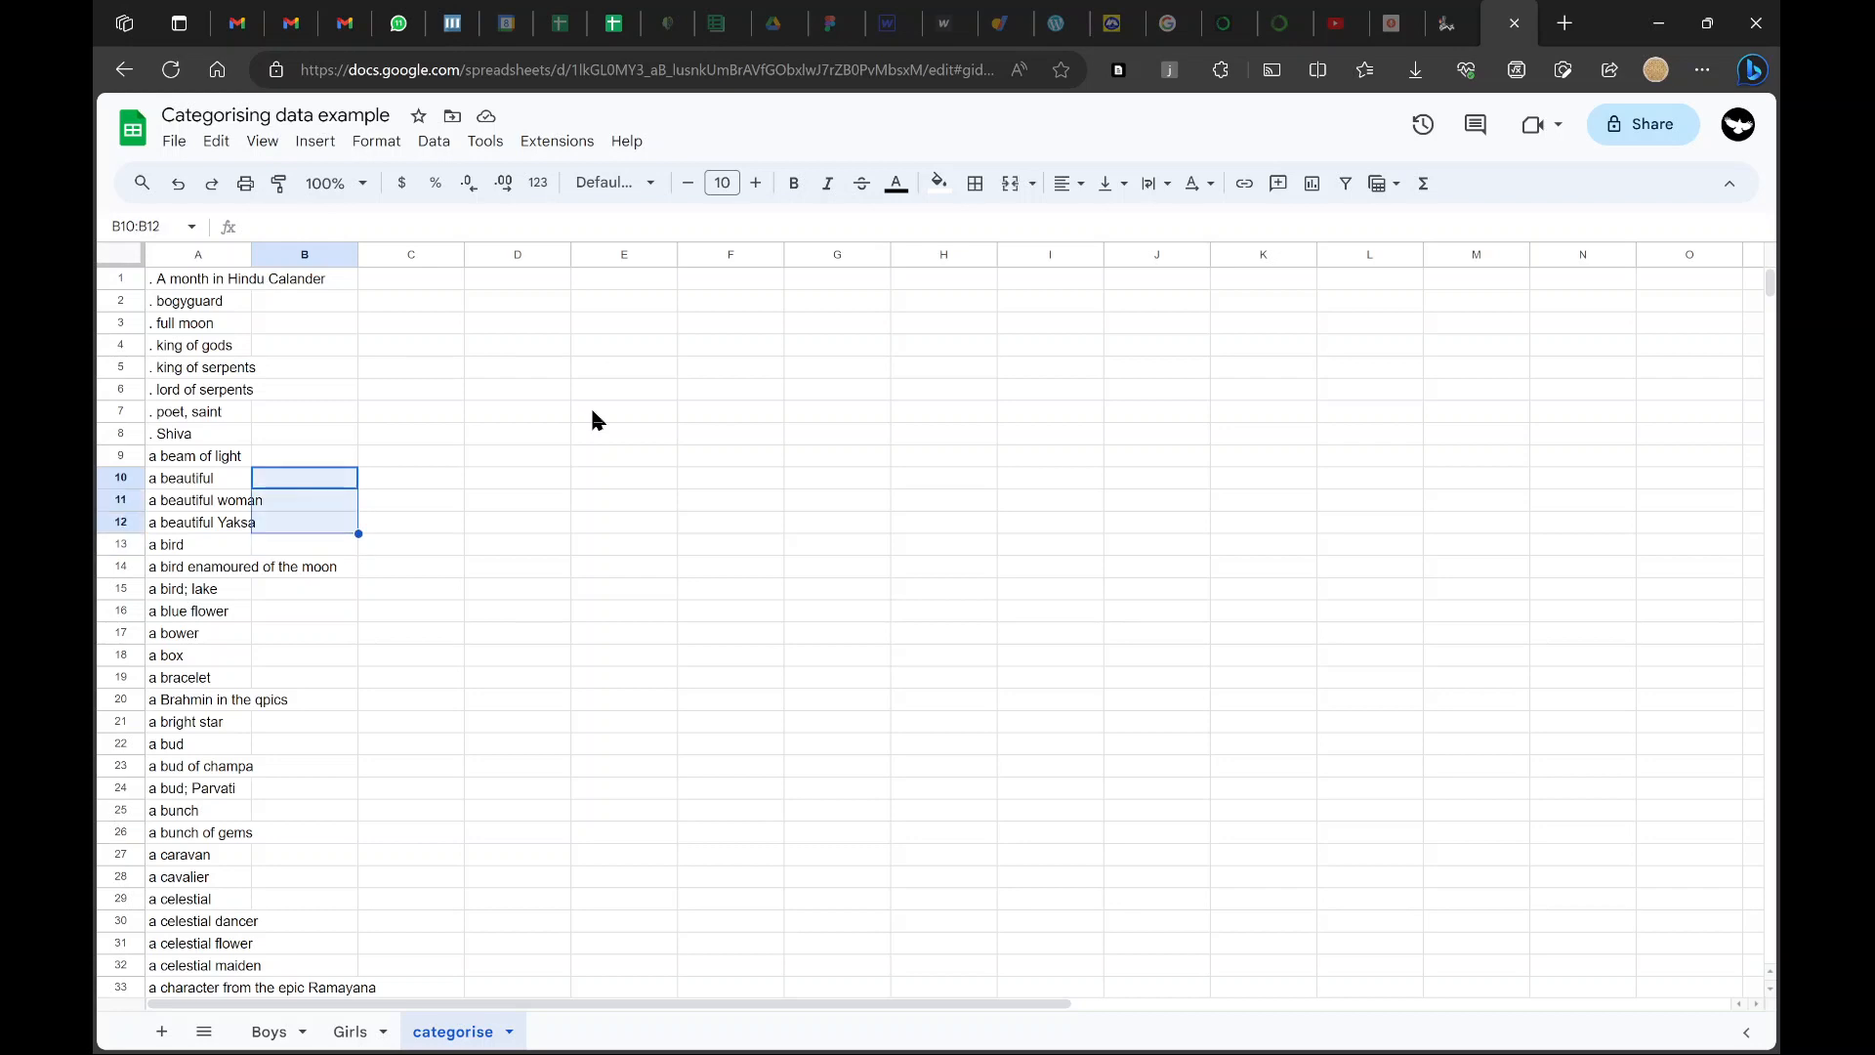
key(Up)
key(Down)
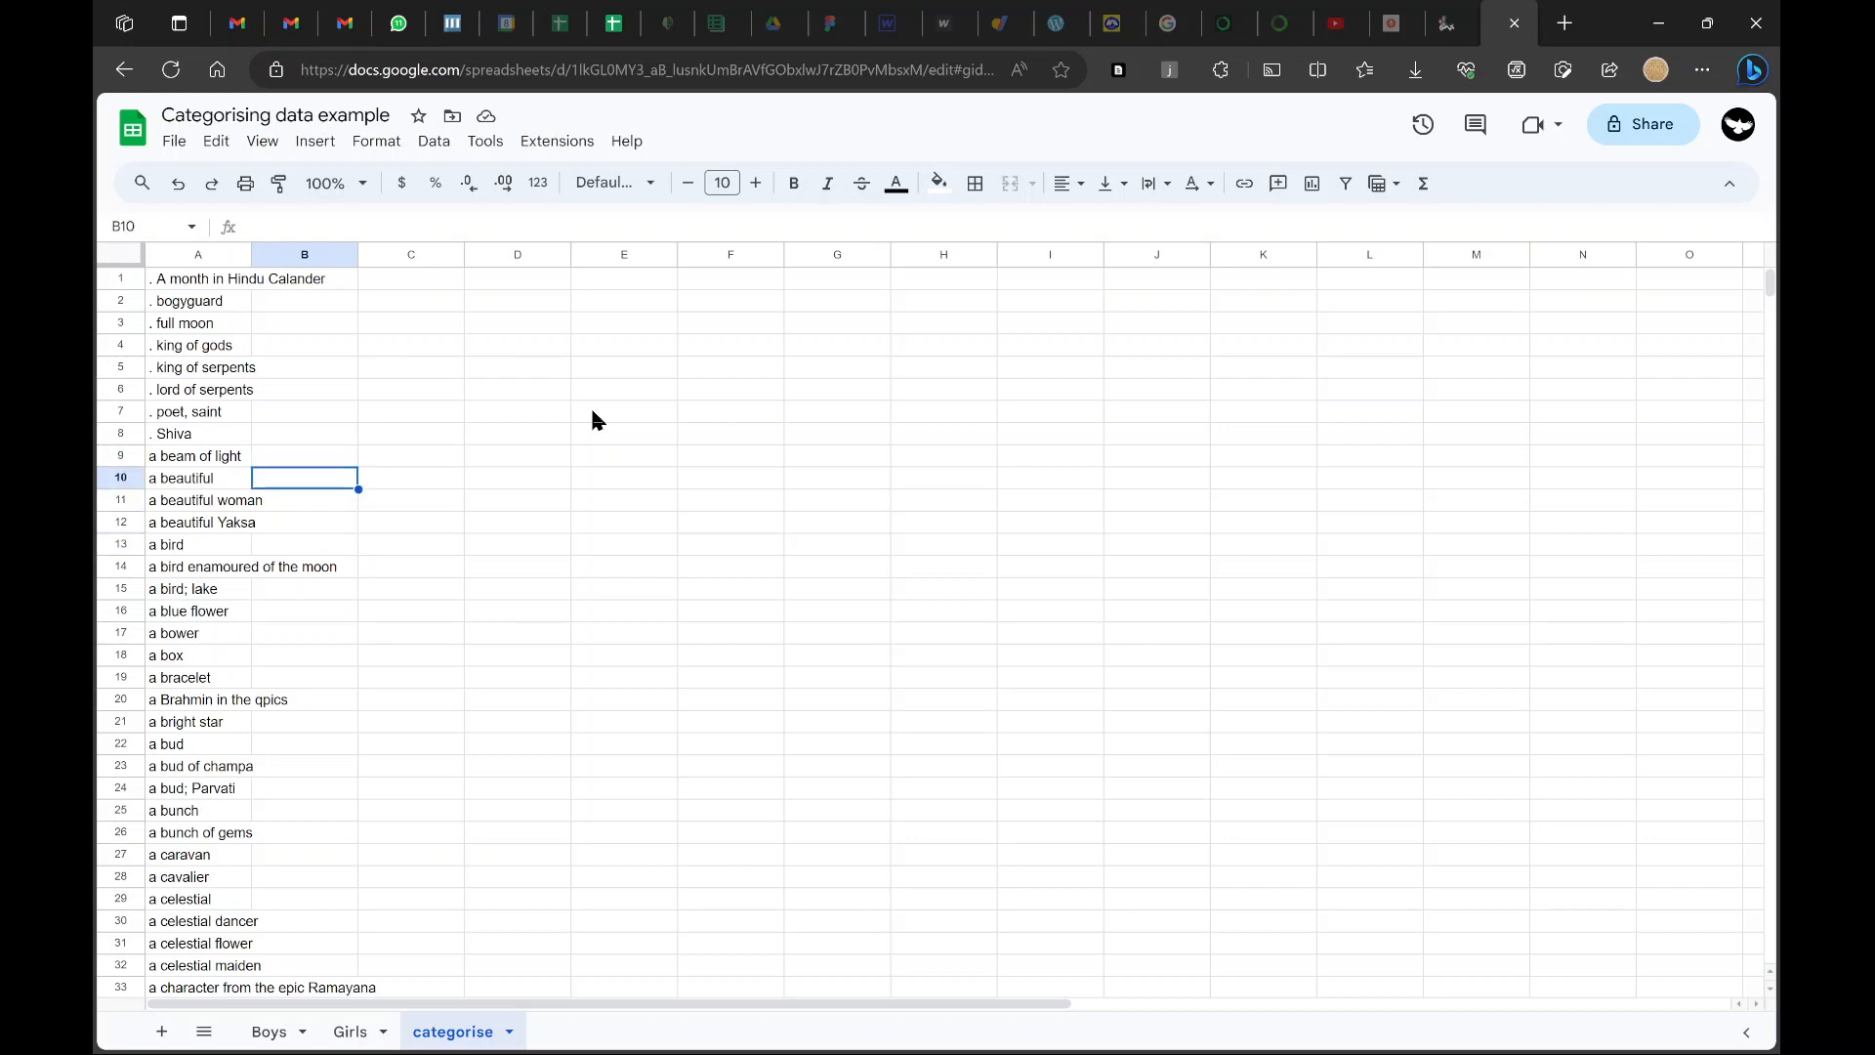
text(beauty)
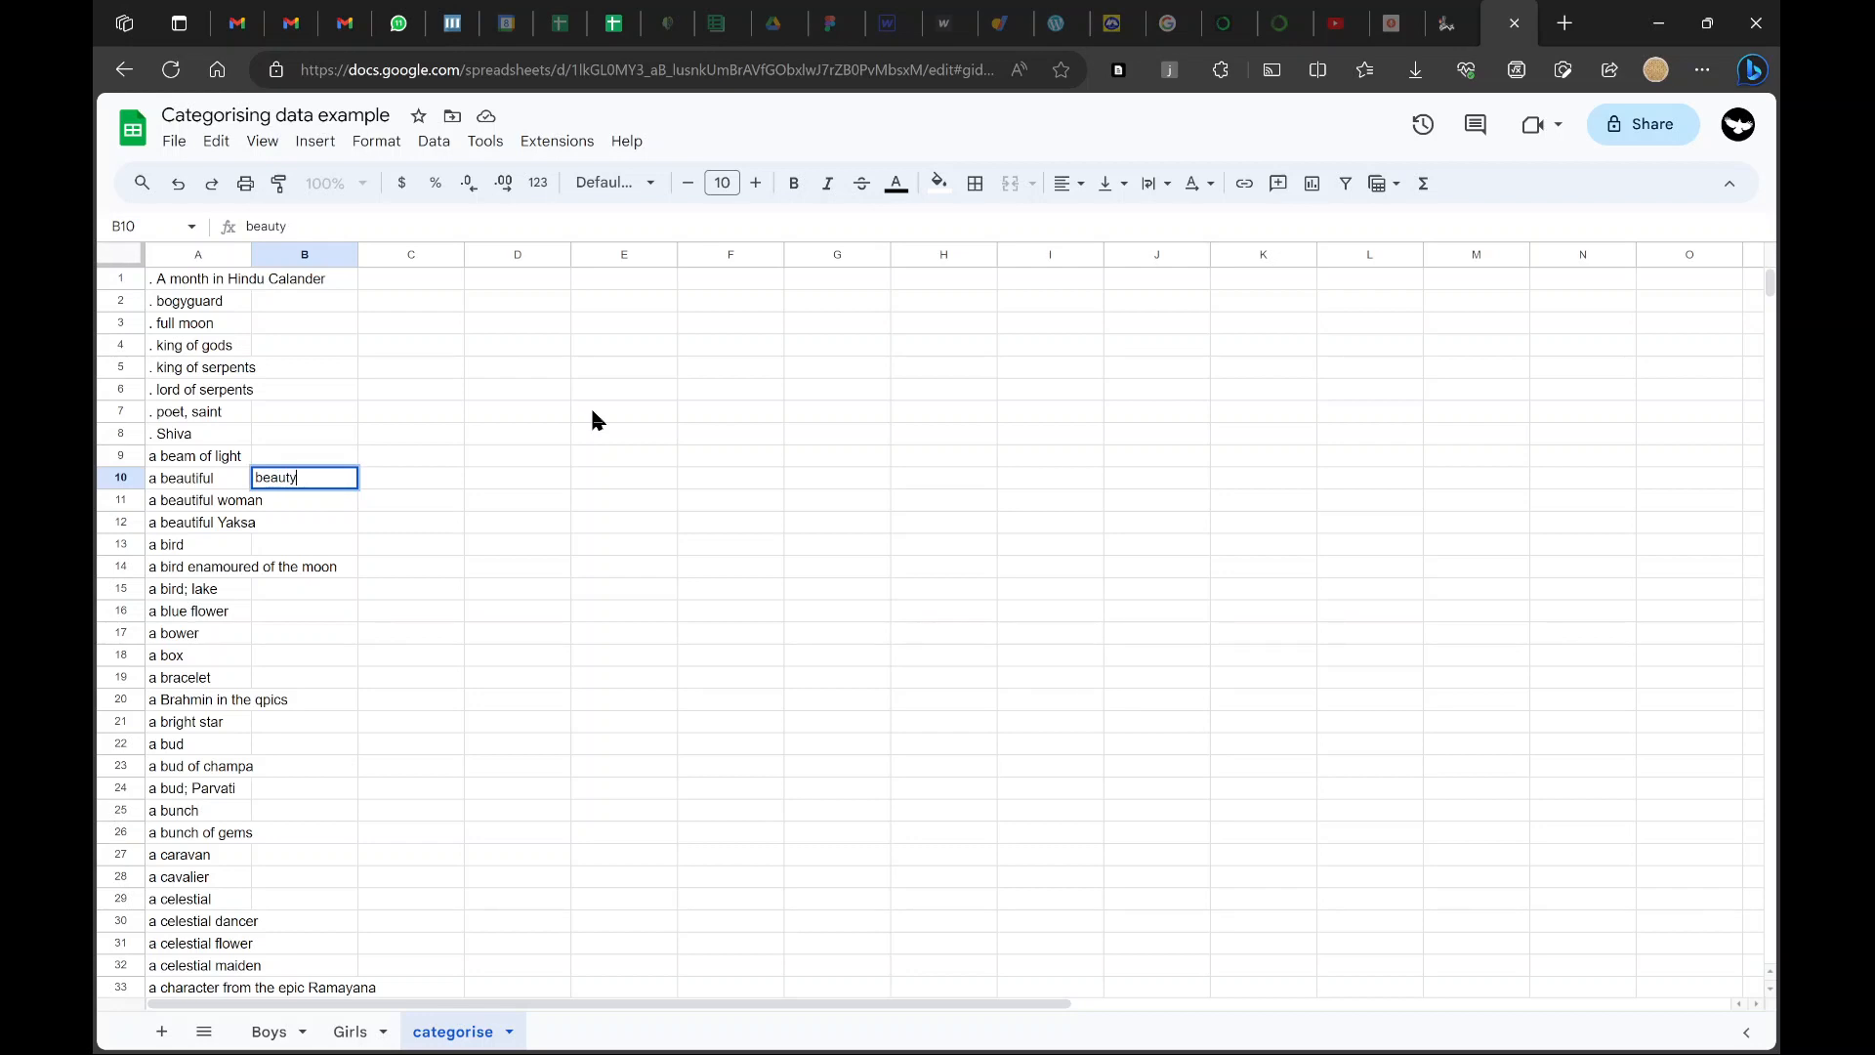
key(Return)
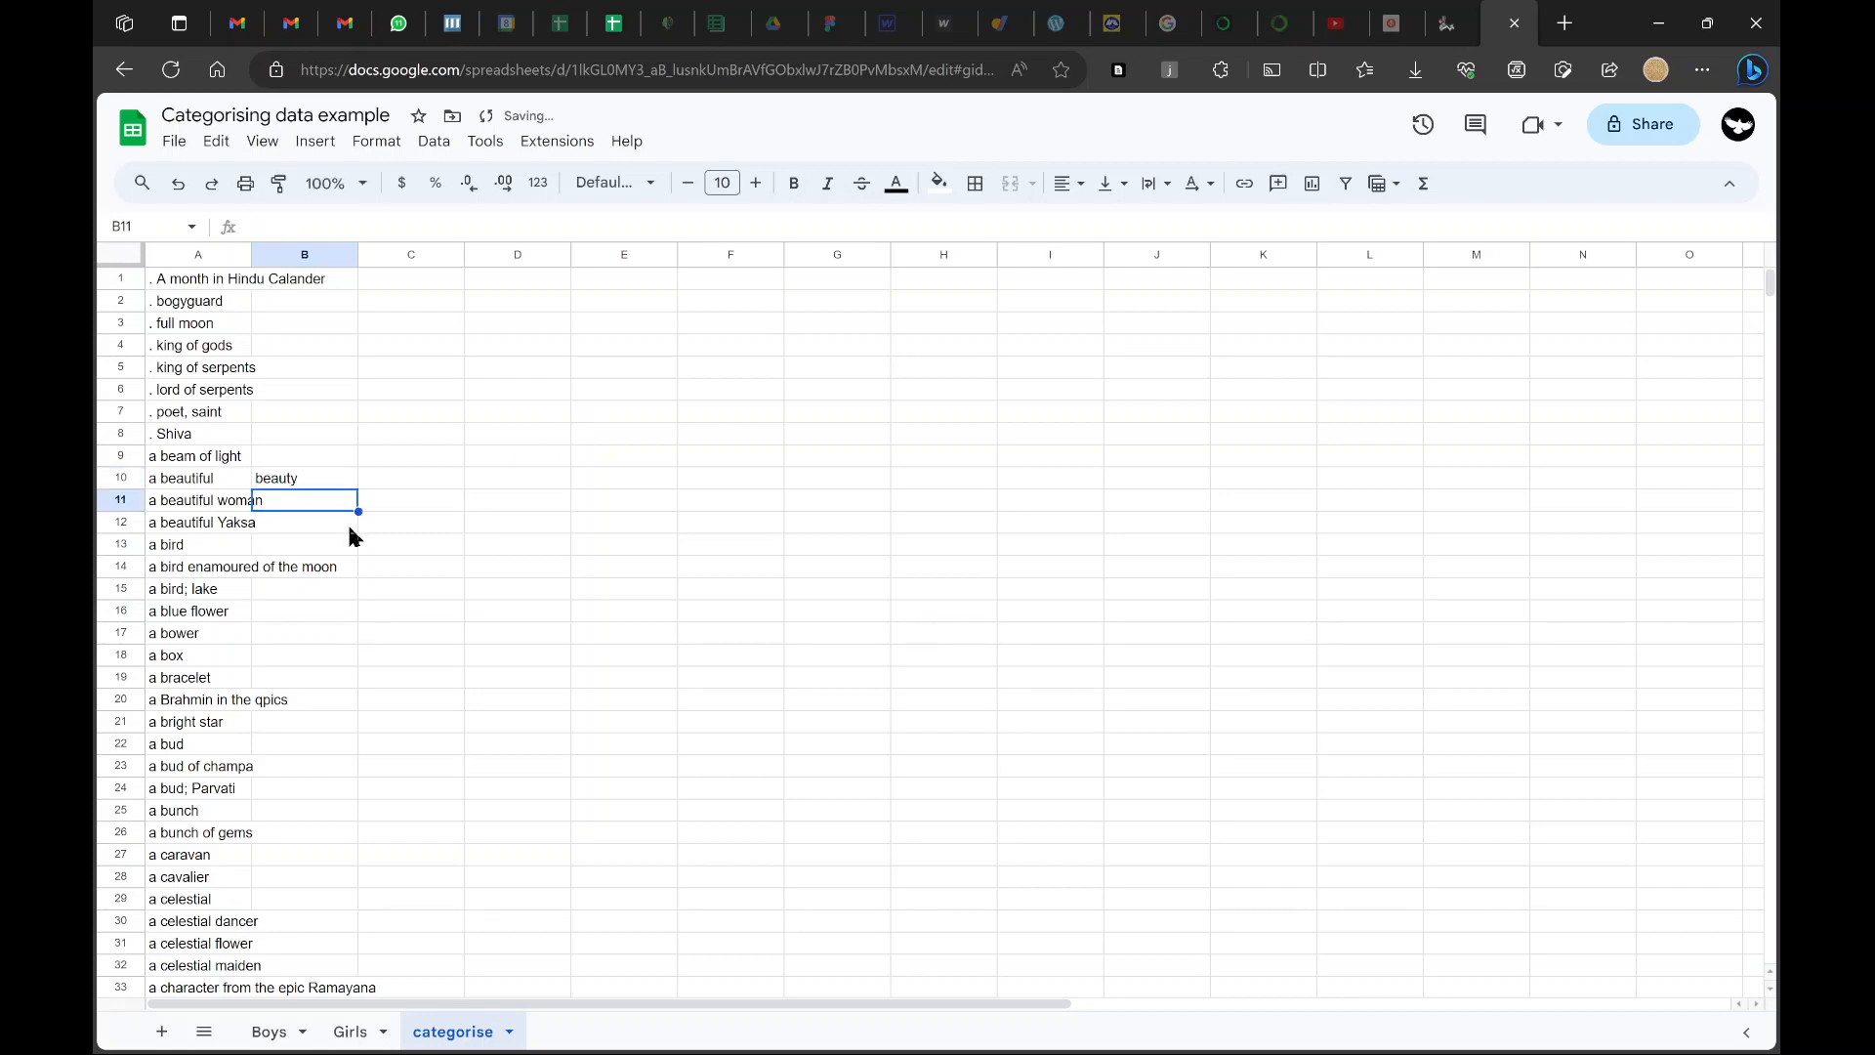
Fill the "beauty" category down from B10 to B12 for the other two beautiful descriptions
key(Up)
key(Down)
key(Up)
key(shift+Down)
key(shift+Down)
key(ctrl+d)
key(Down)
key(Down)
key(Down)
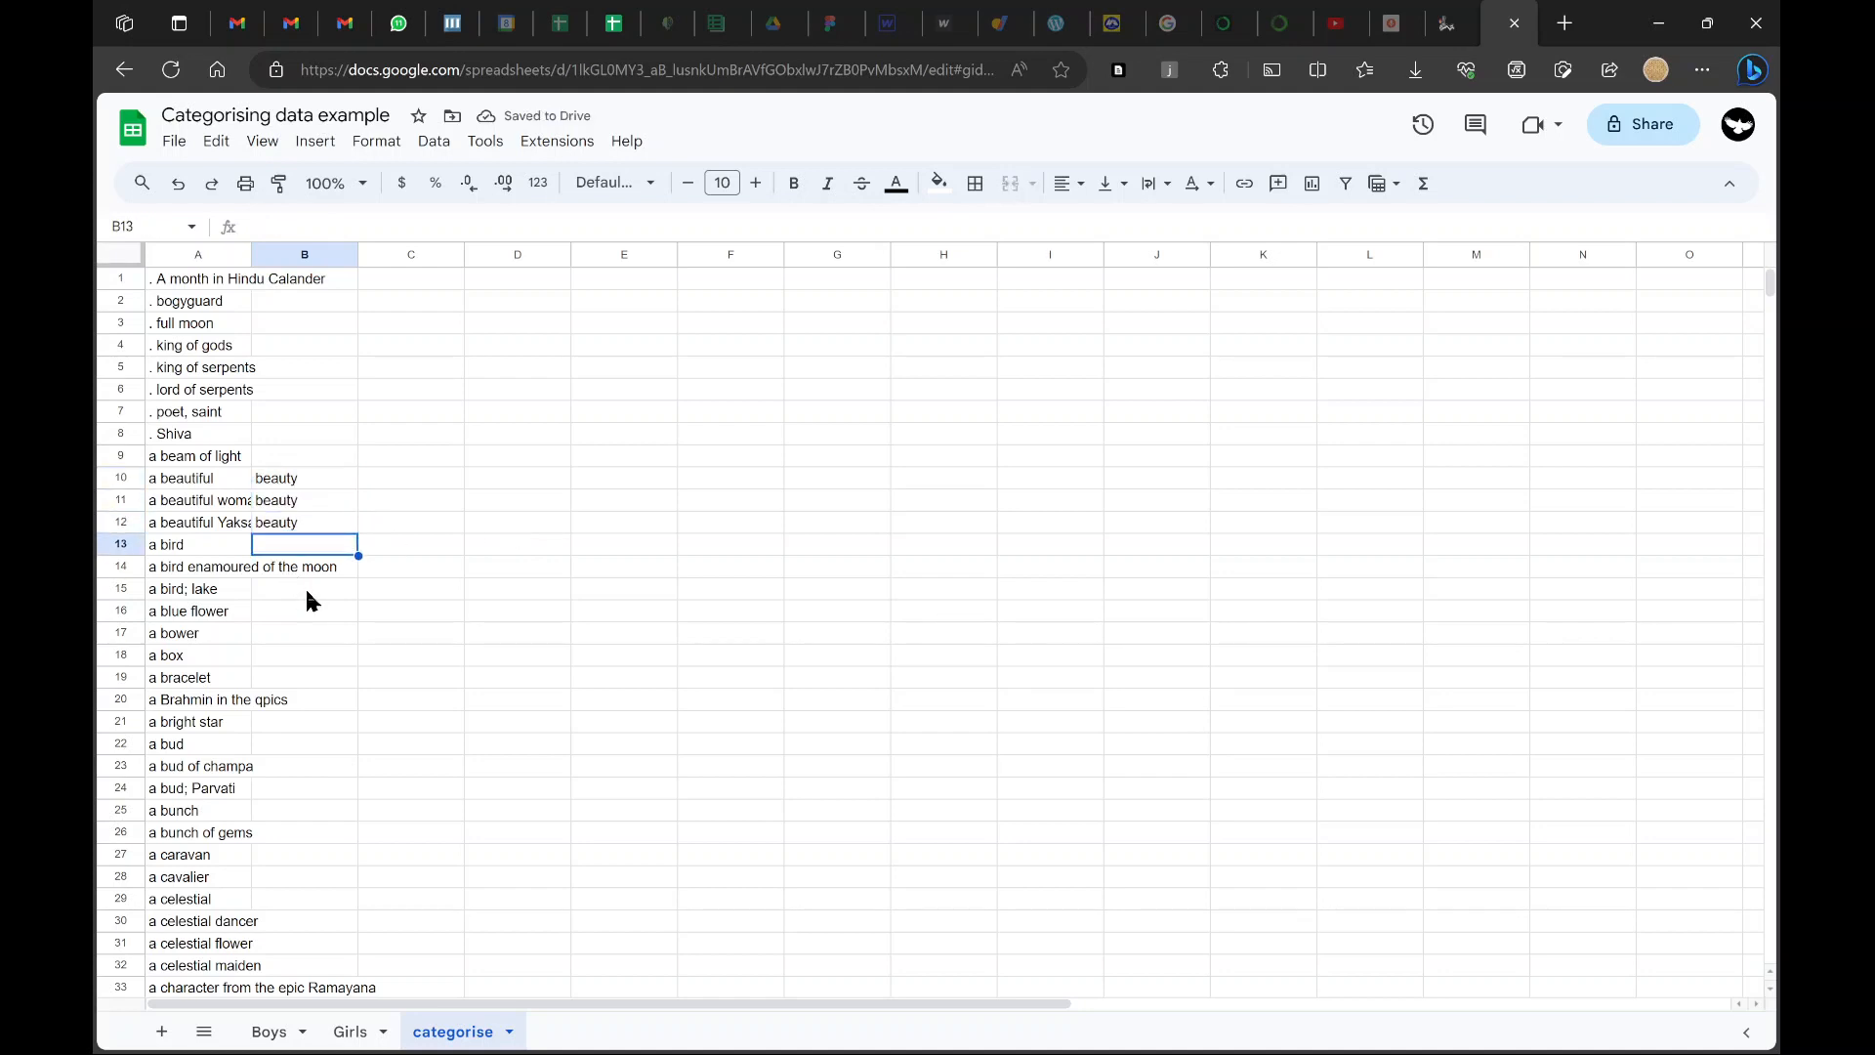
Enter the category "birds" in B13, B14 and B15 for the three bird descriptions
click(305, 586)
key(Up)
key(Up)
text(bird)
key(Return)
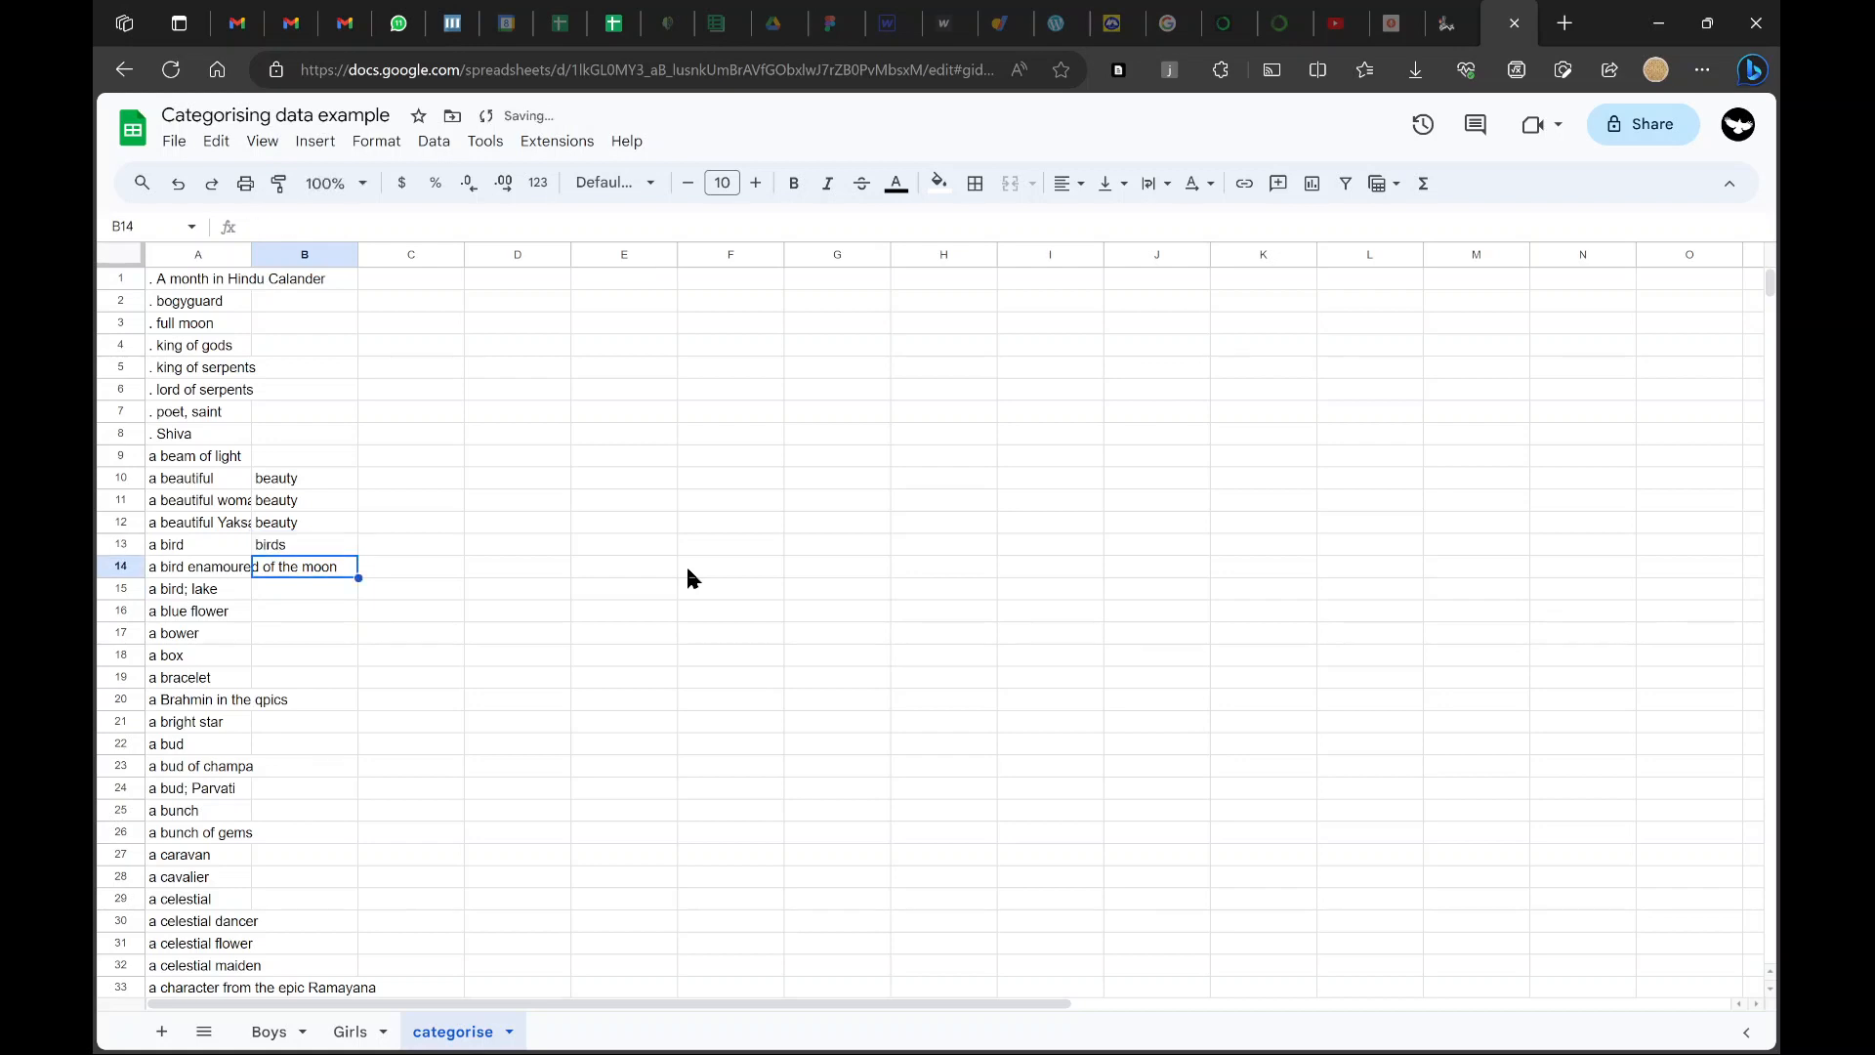
text(birds)
key(Return)
text(birds)
key(Return)
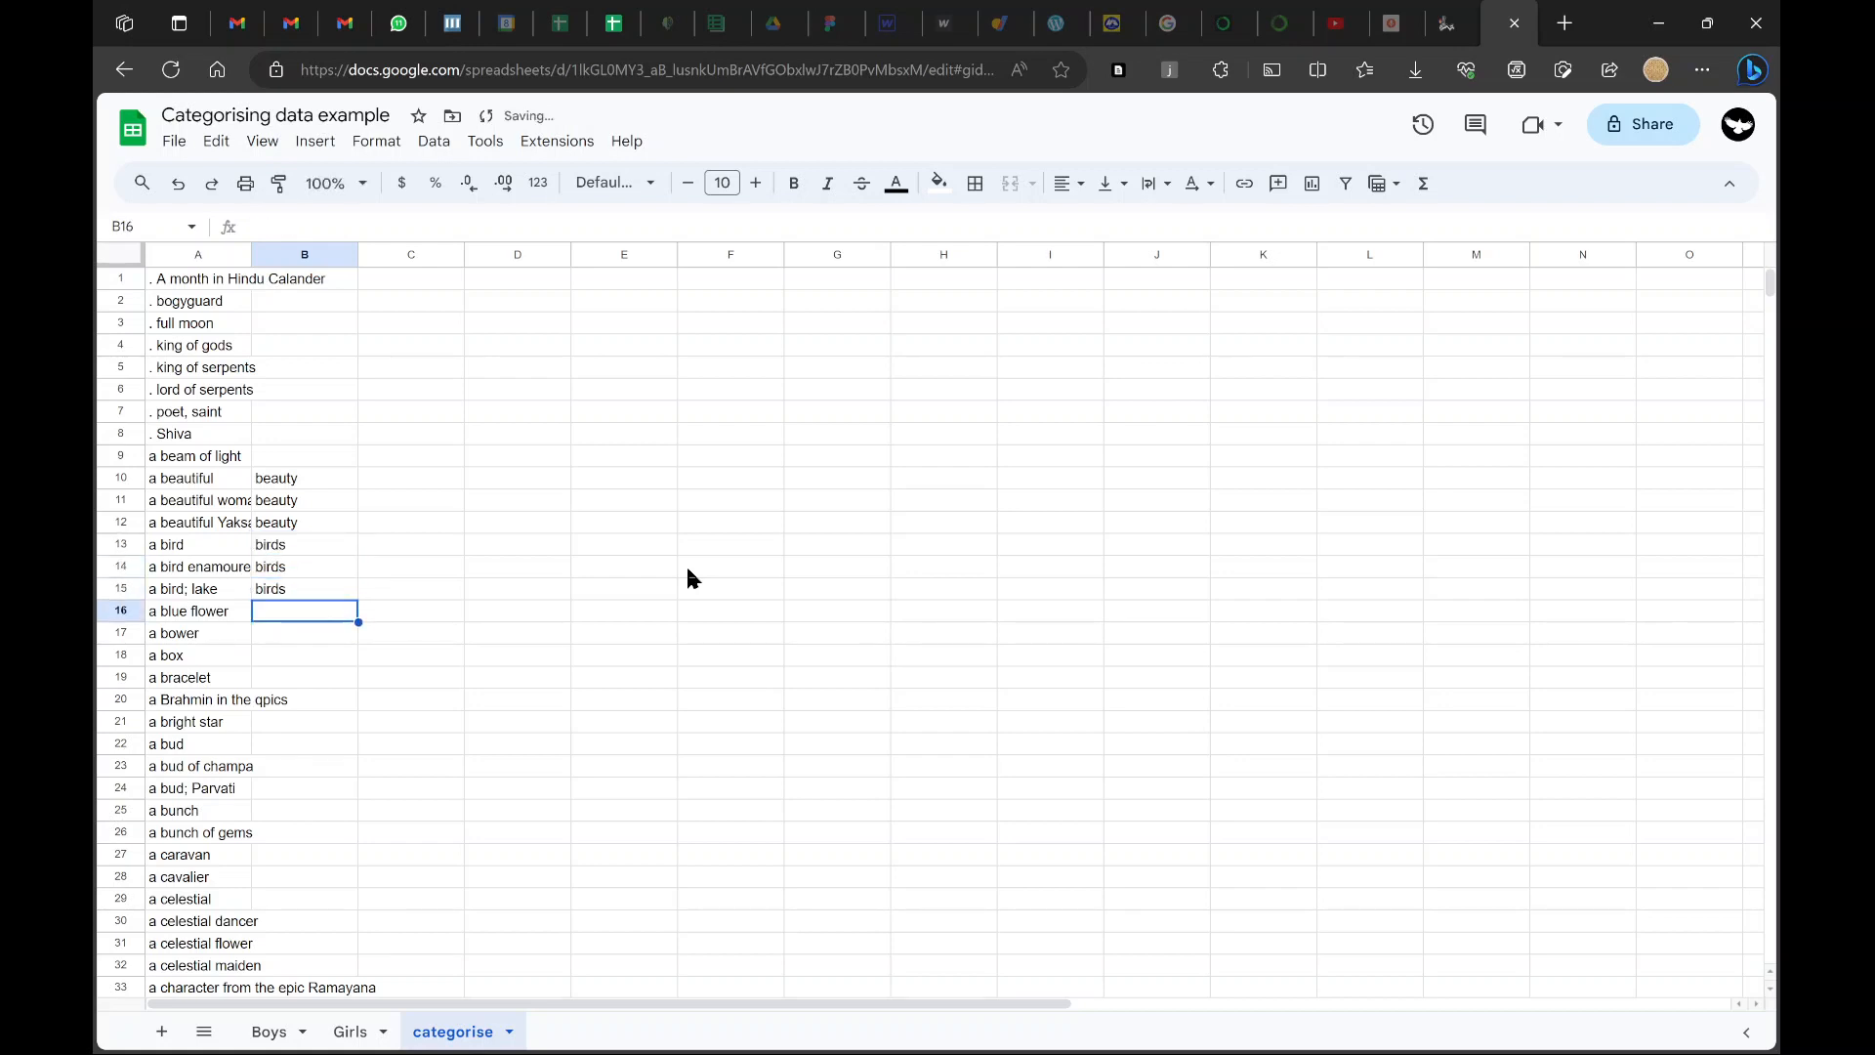
Enter the category "flowers" in B16 beside the description "a blue flower"
text(flowers)
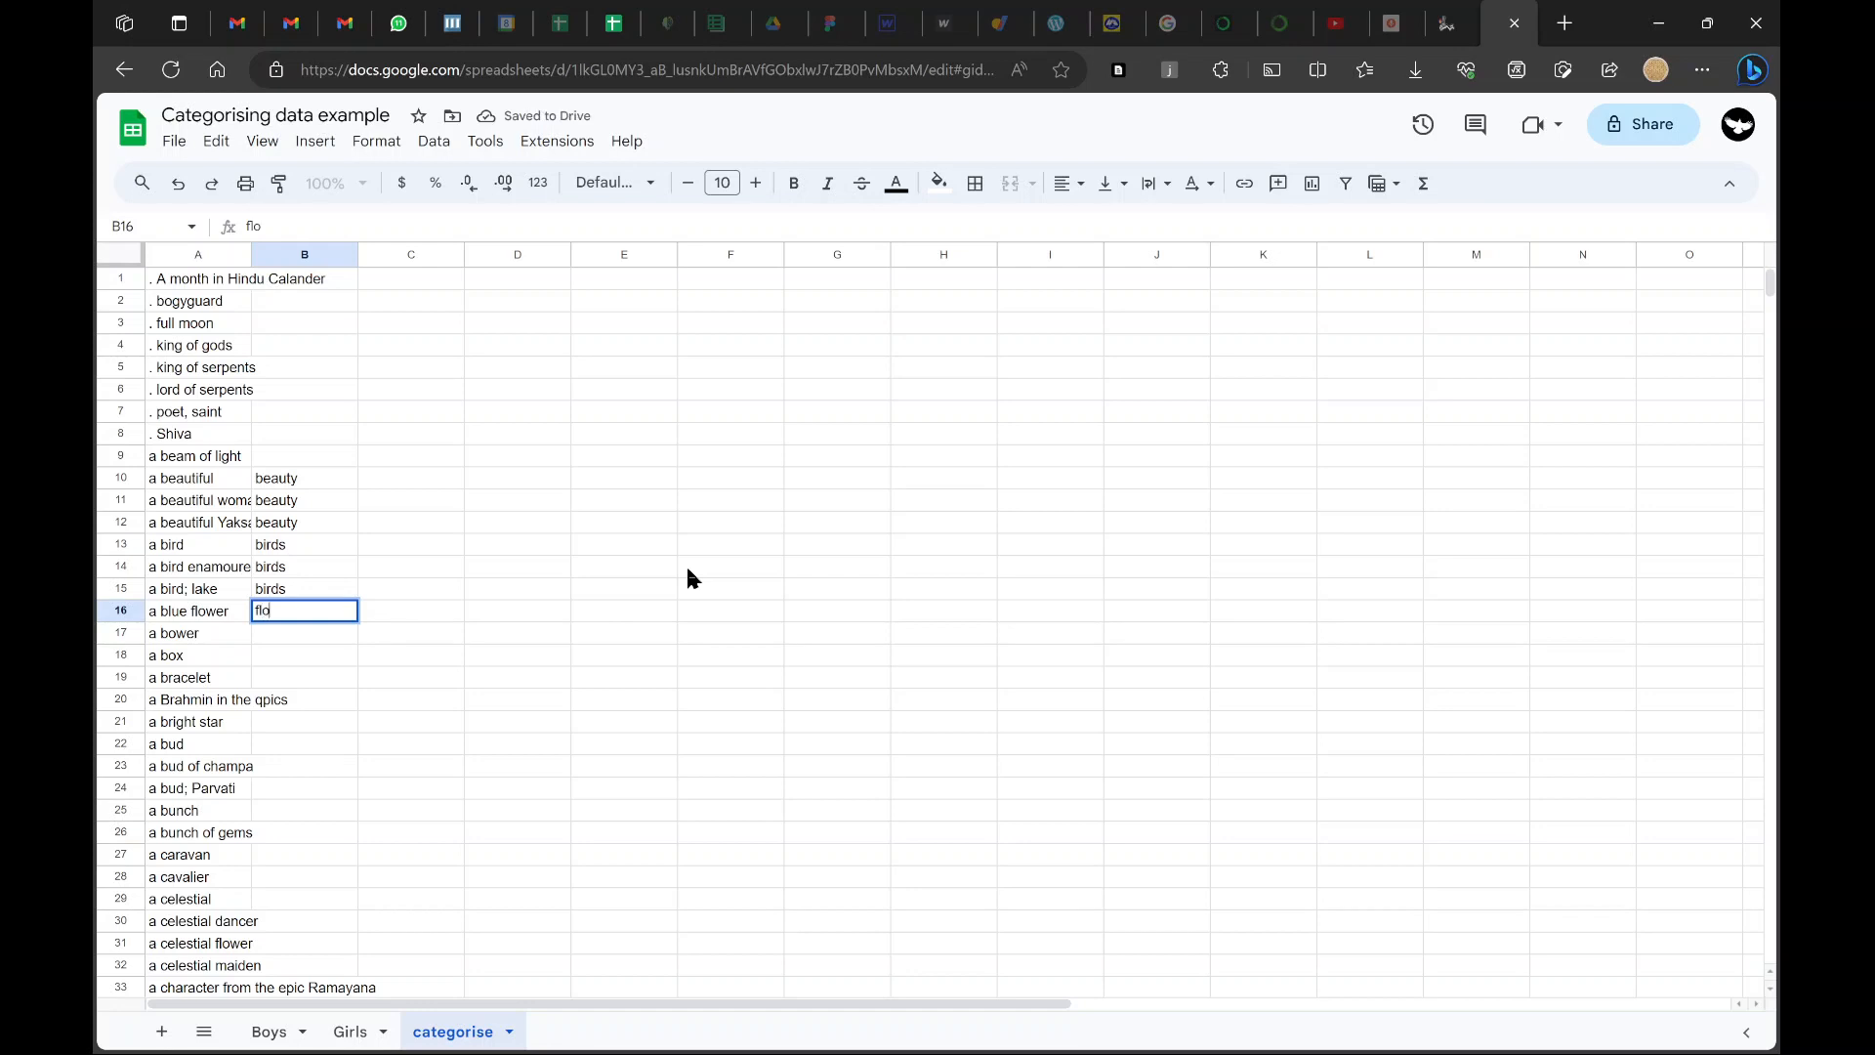
key(Return)
key(Up)
key(Down)
key(Down)
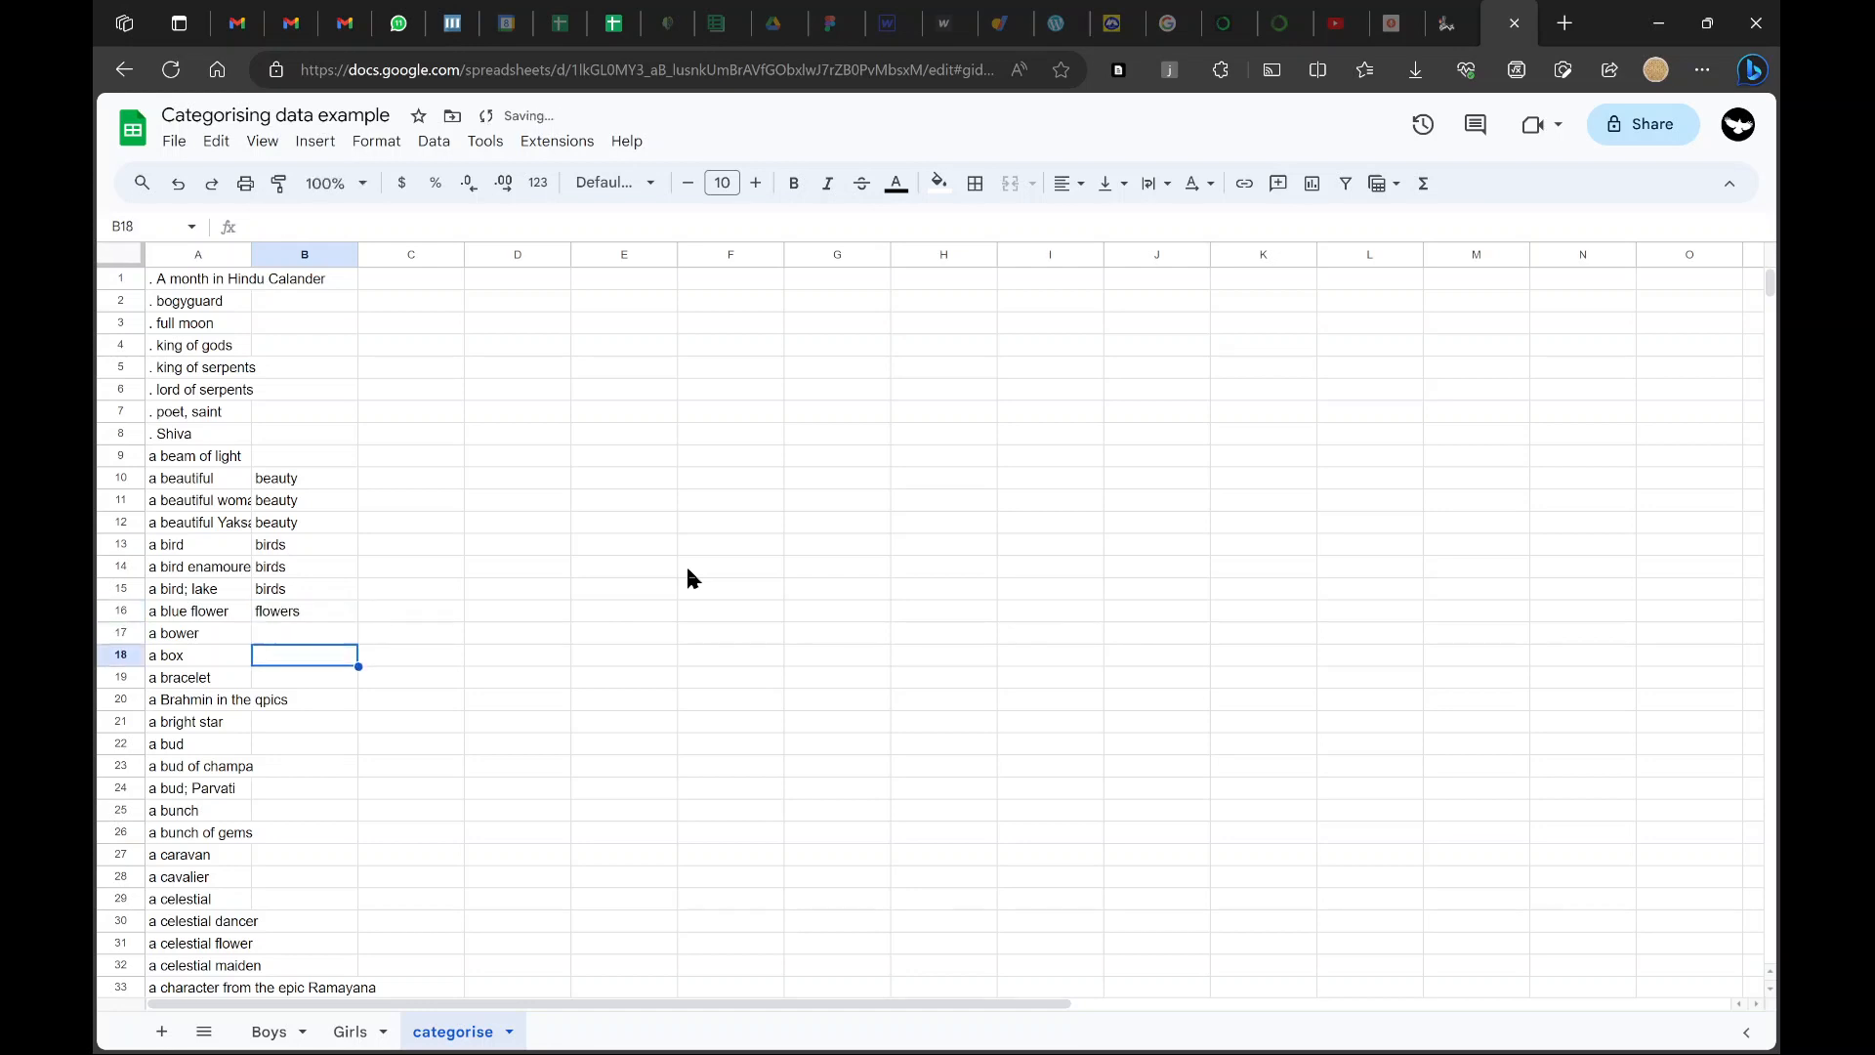
Examine the uncategorised descriptions below "a blue flower", such as "a bower", "a box" and "a bracelet", for a possible category
scroll(445, 894, down, 5)
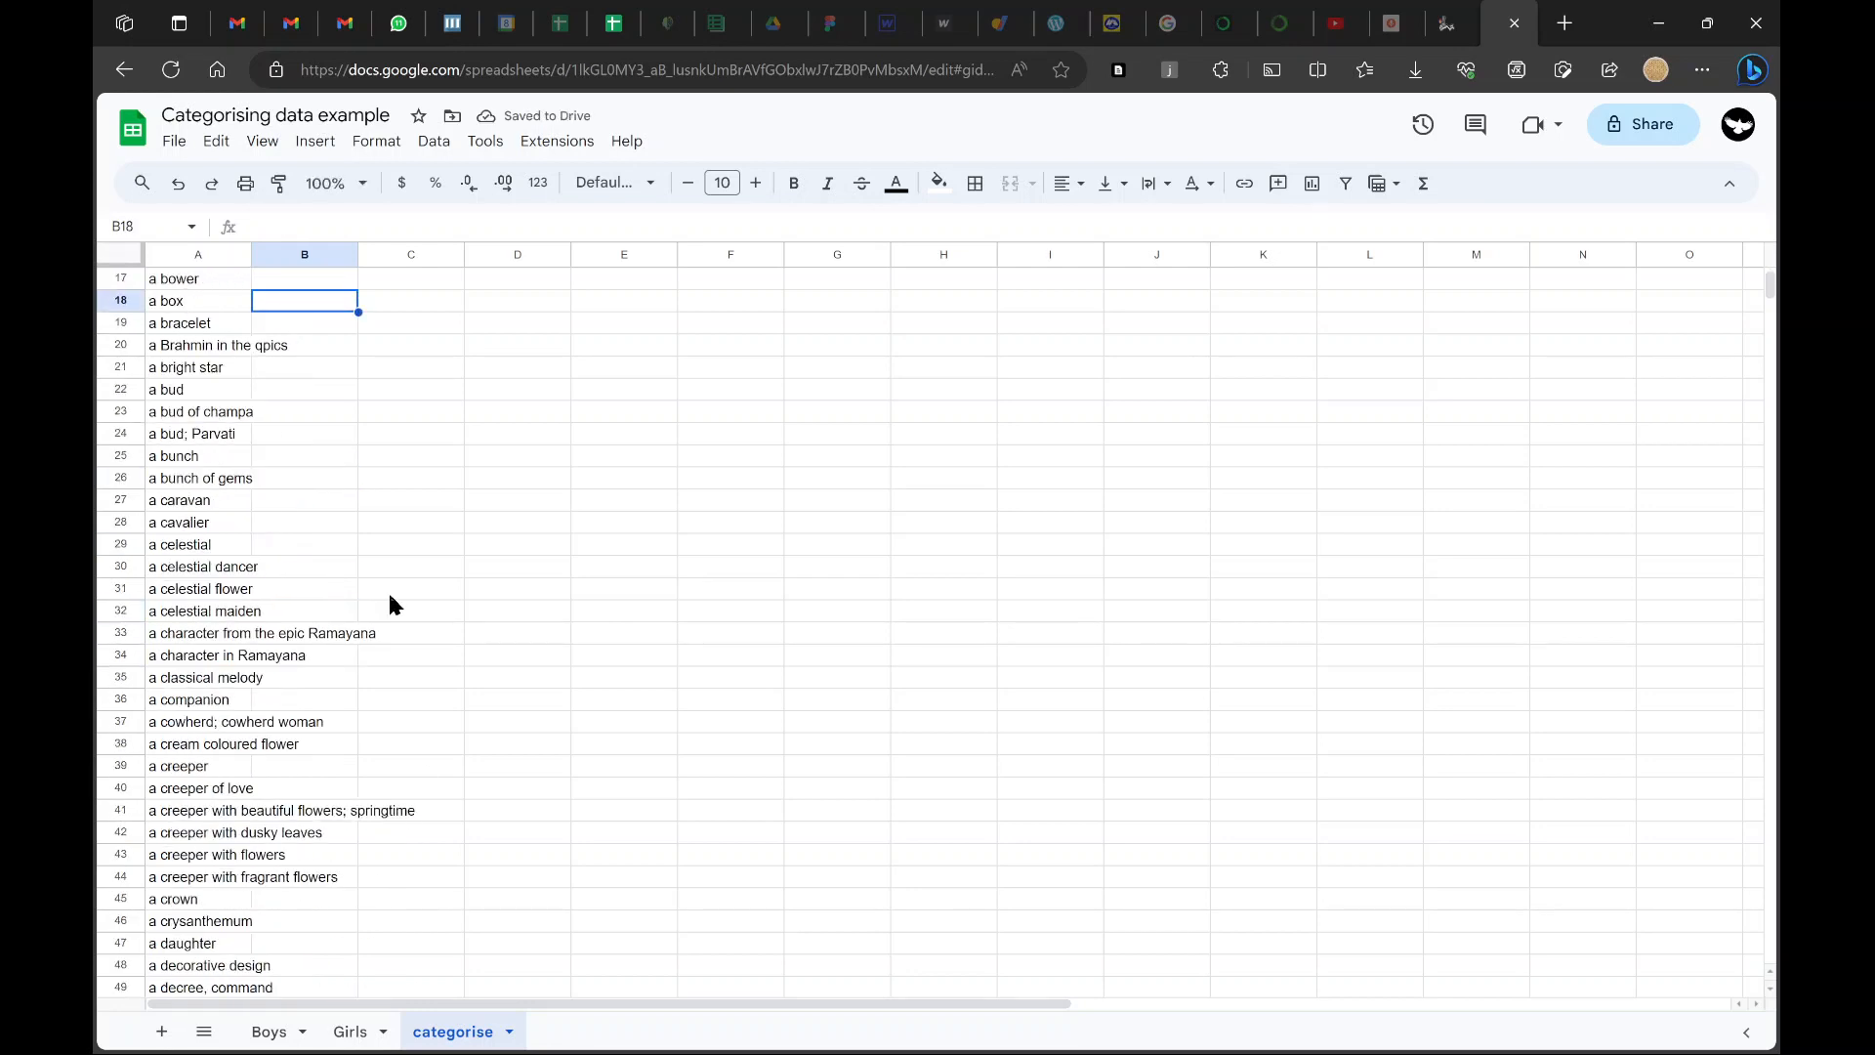
scroll(389, 603, down, 1)
scroll(389, 603, up, 4)
click(298, 463)
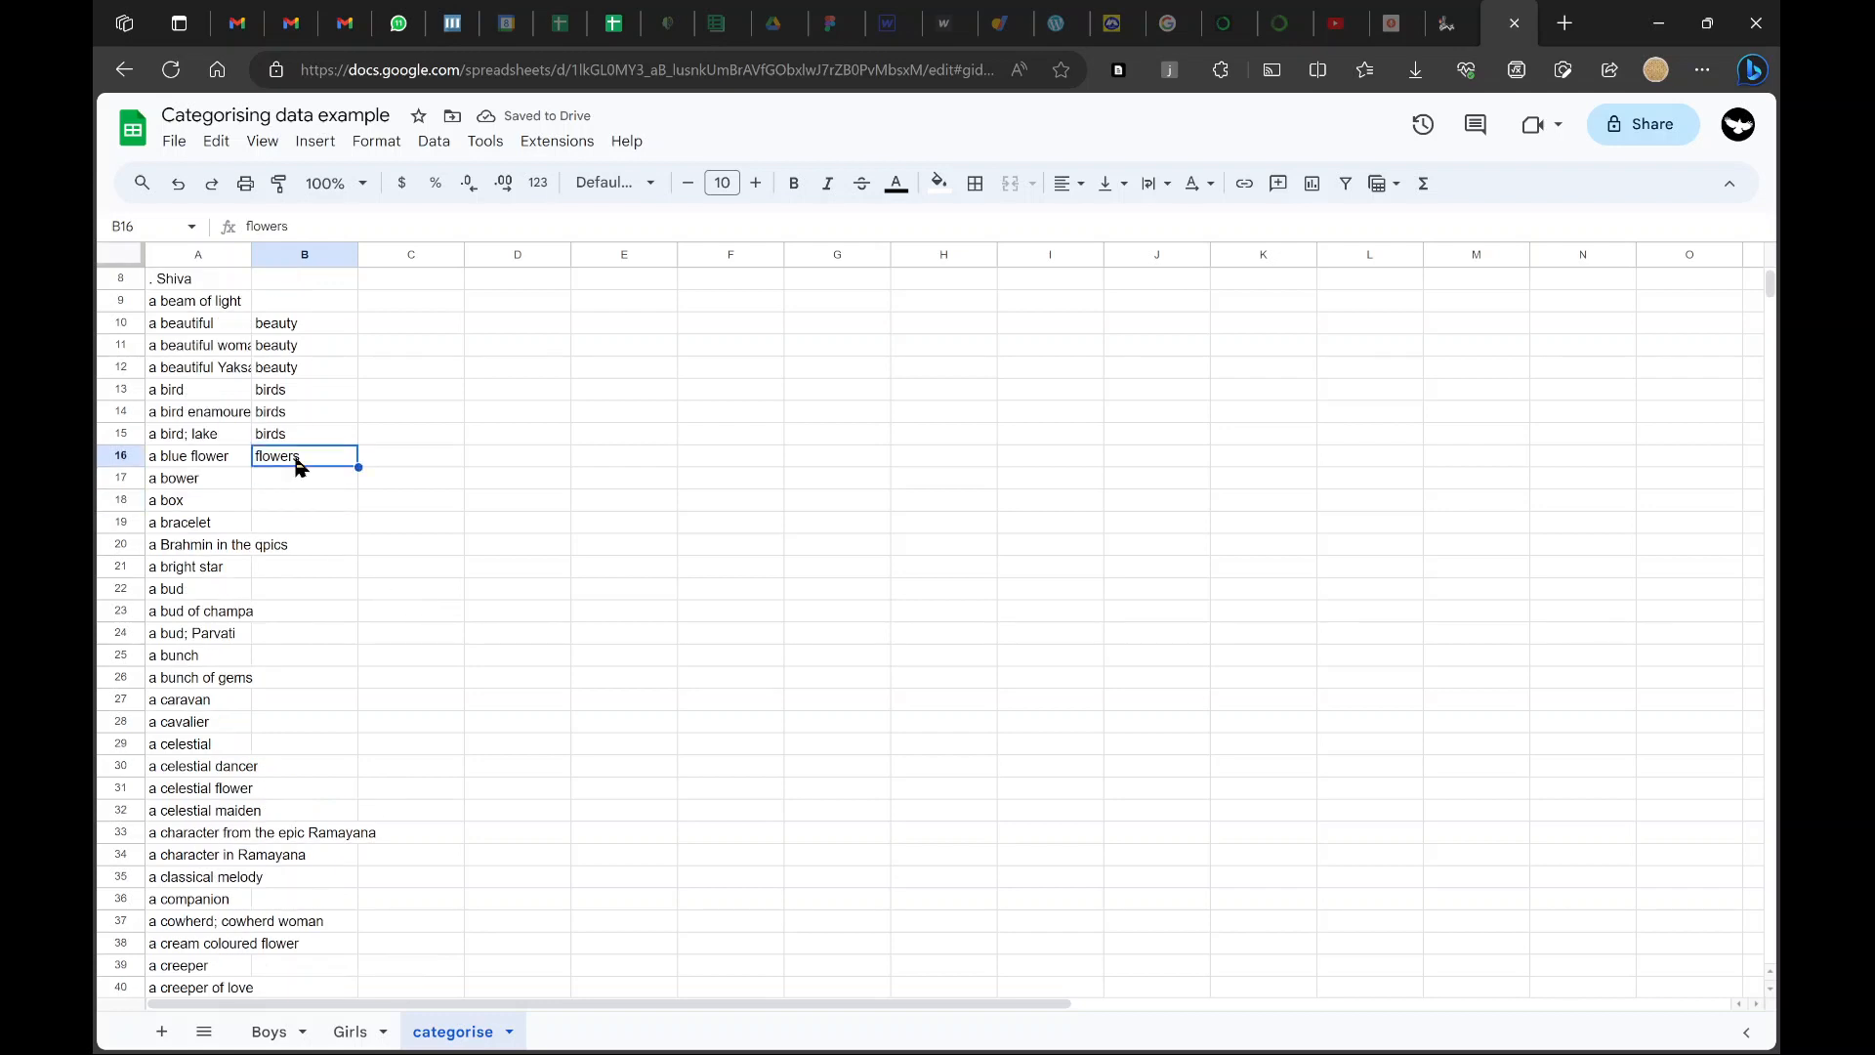
click(226, 459)
click(221, 472)
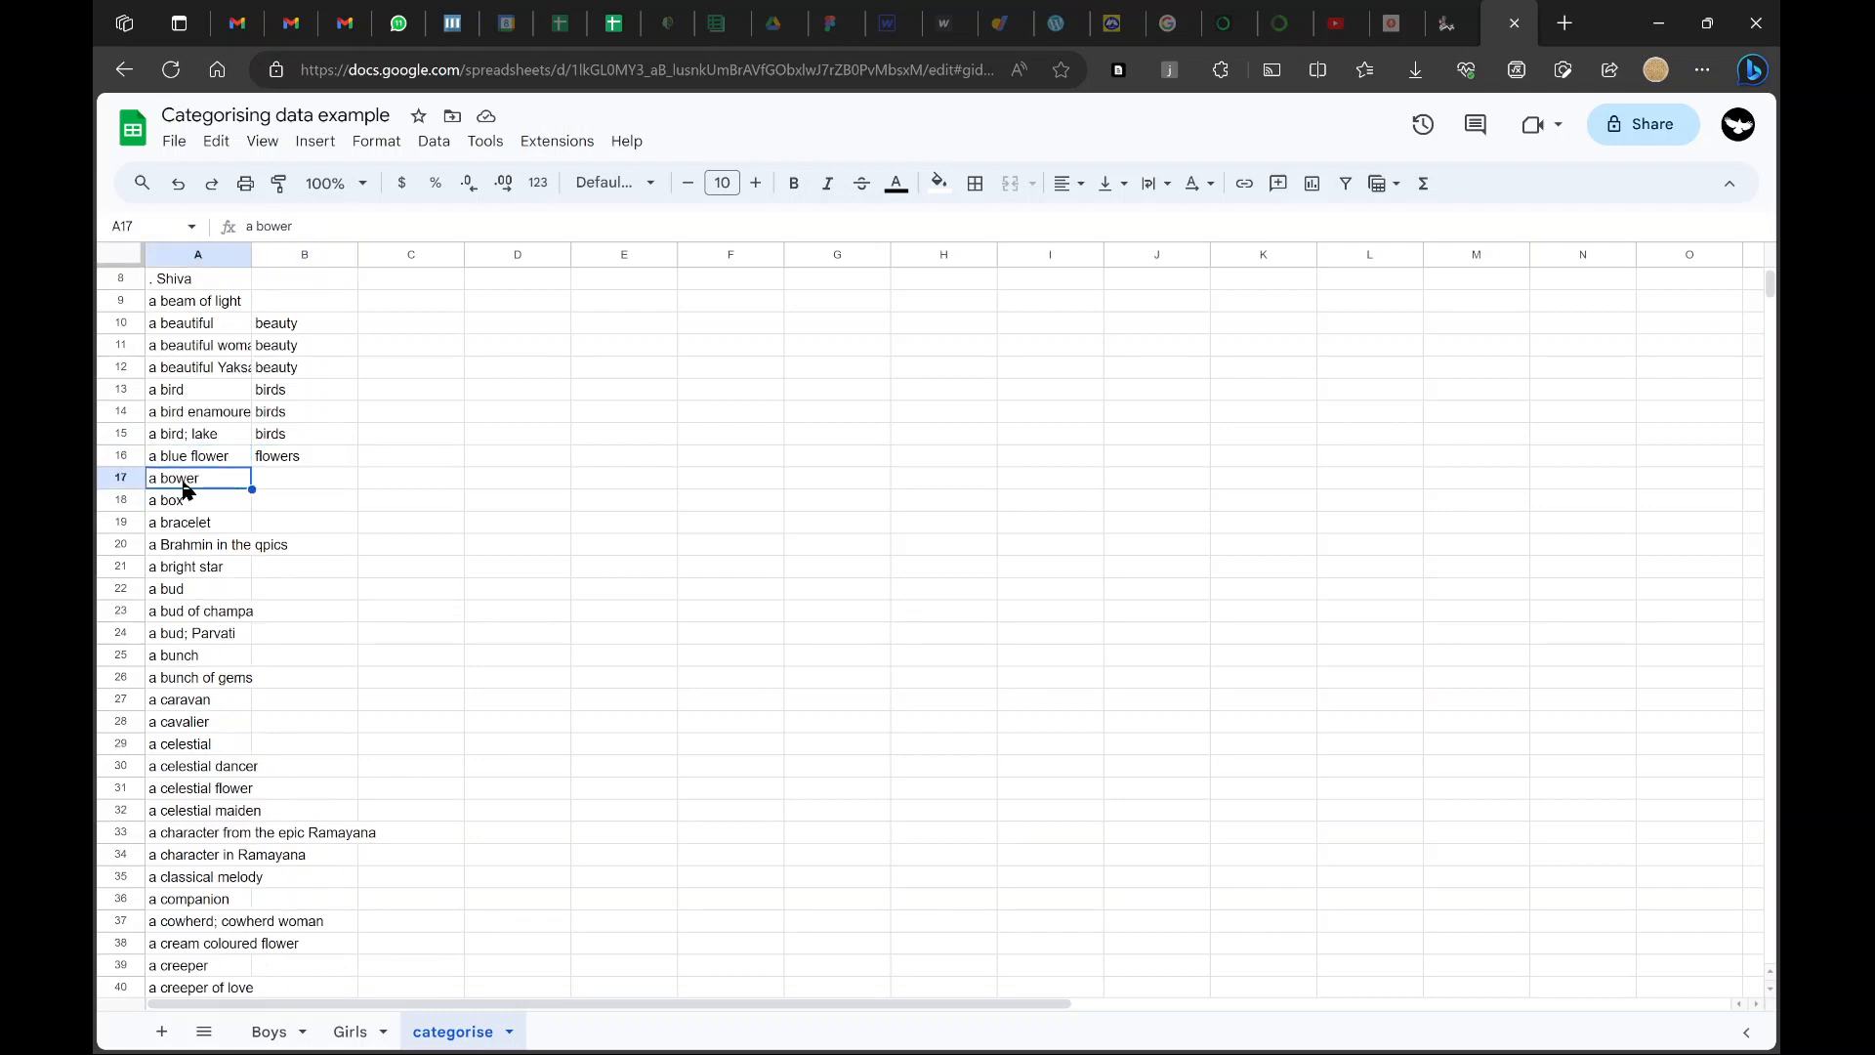
click(297, 478)
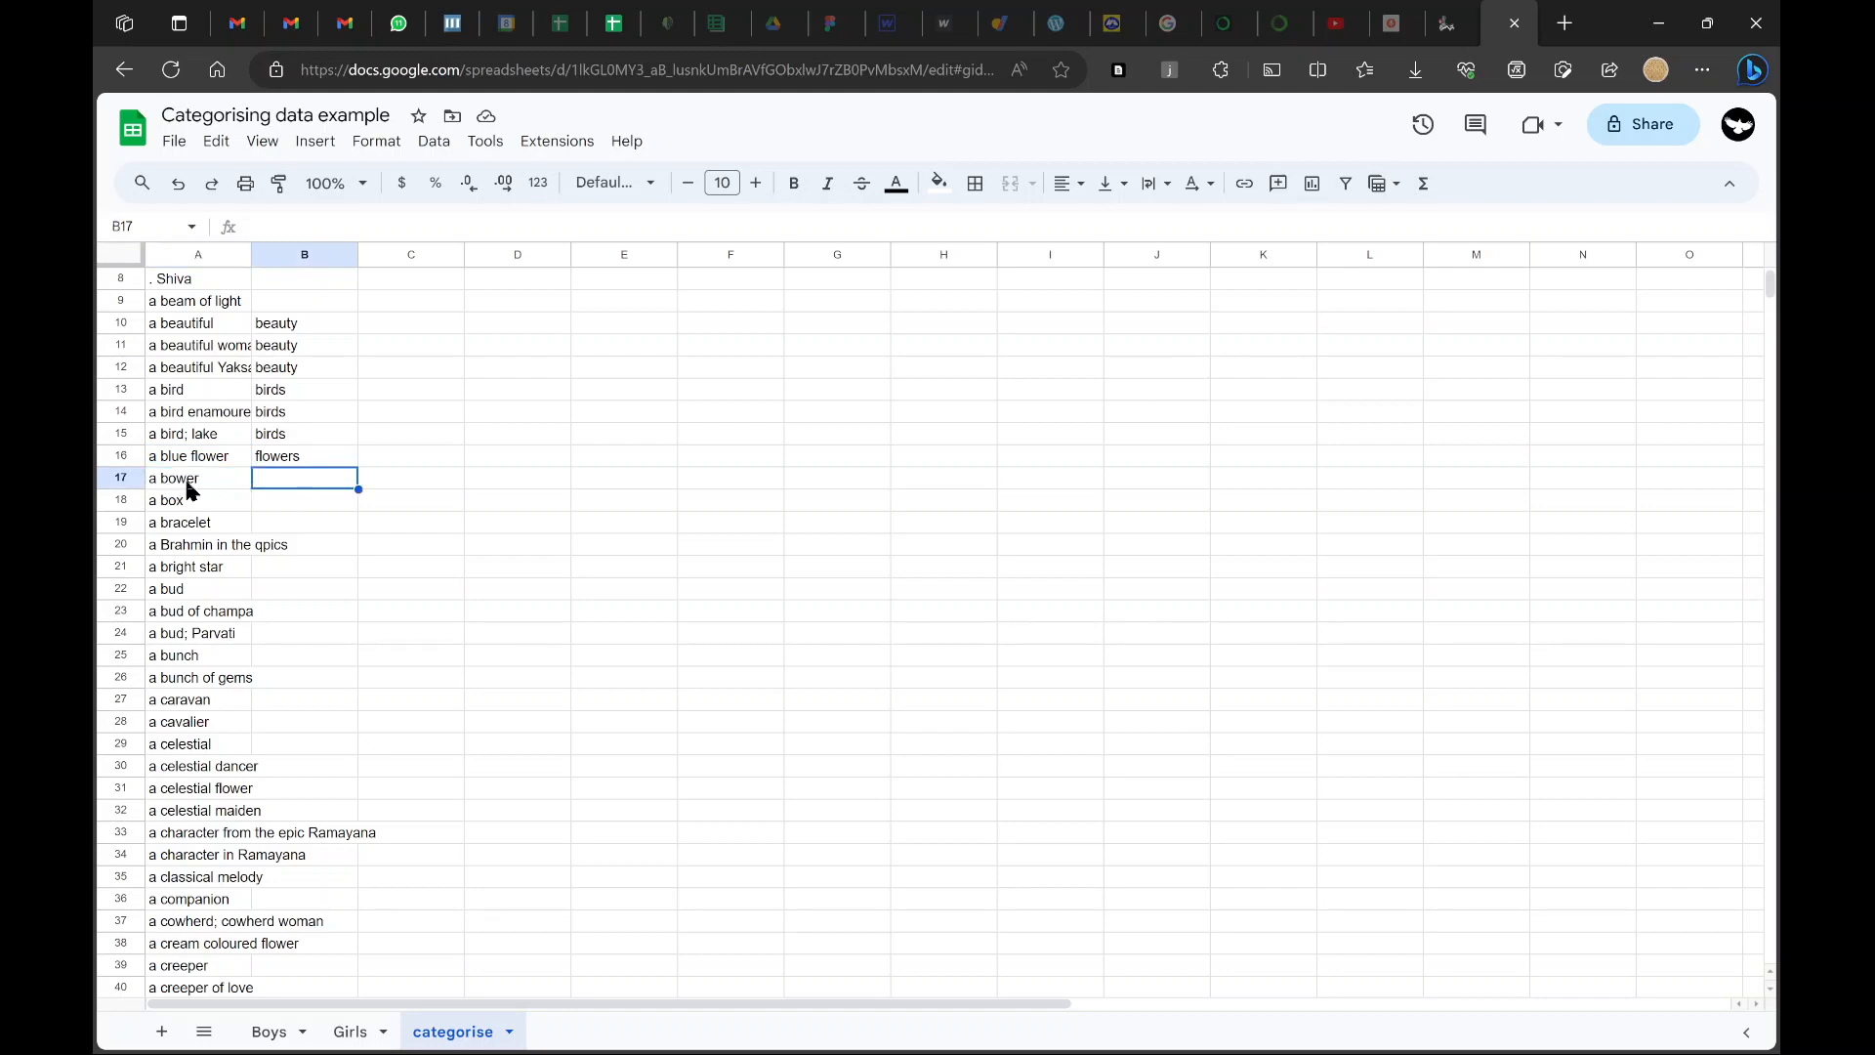
click(188, 481)
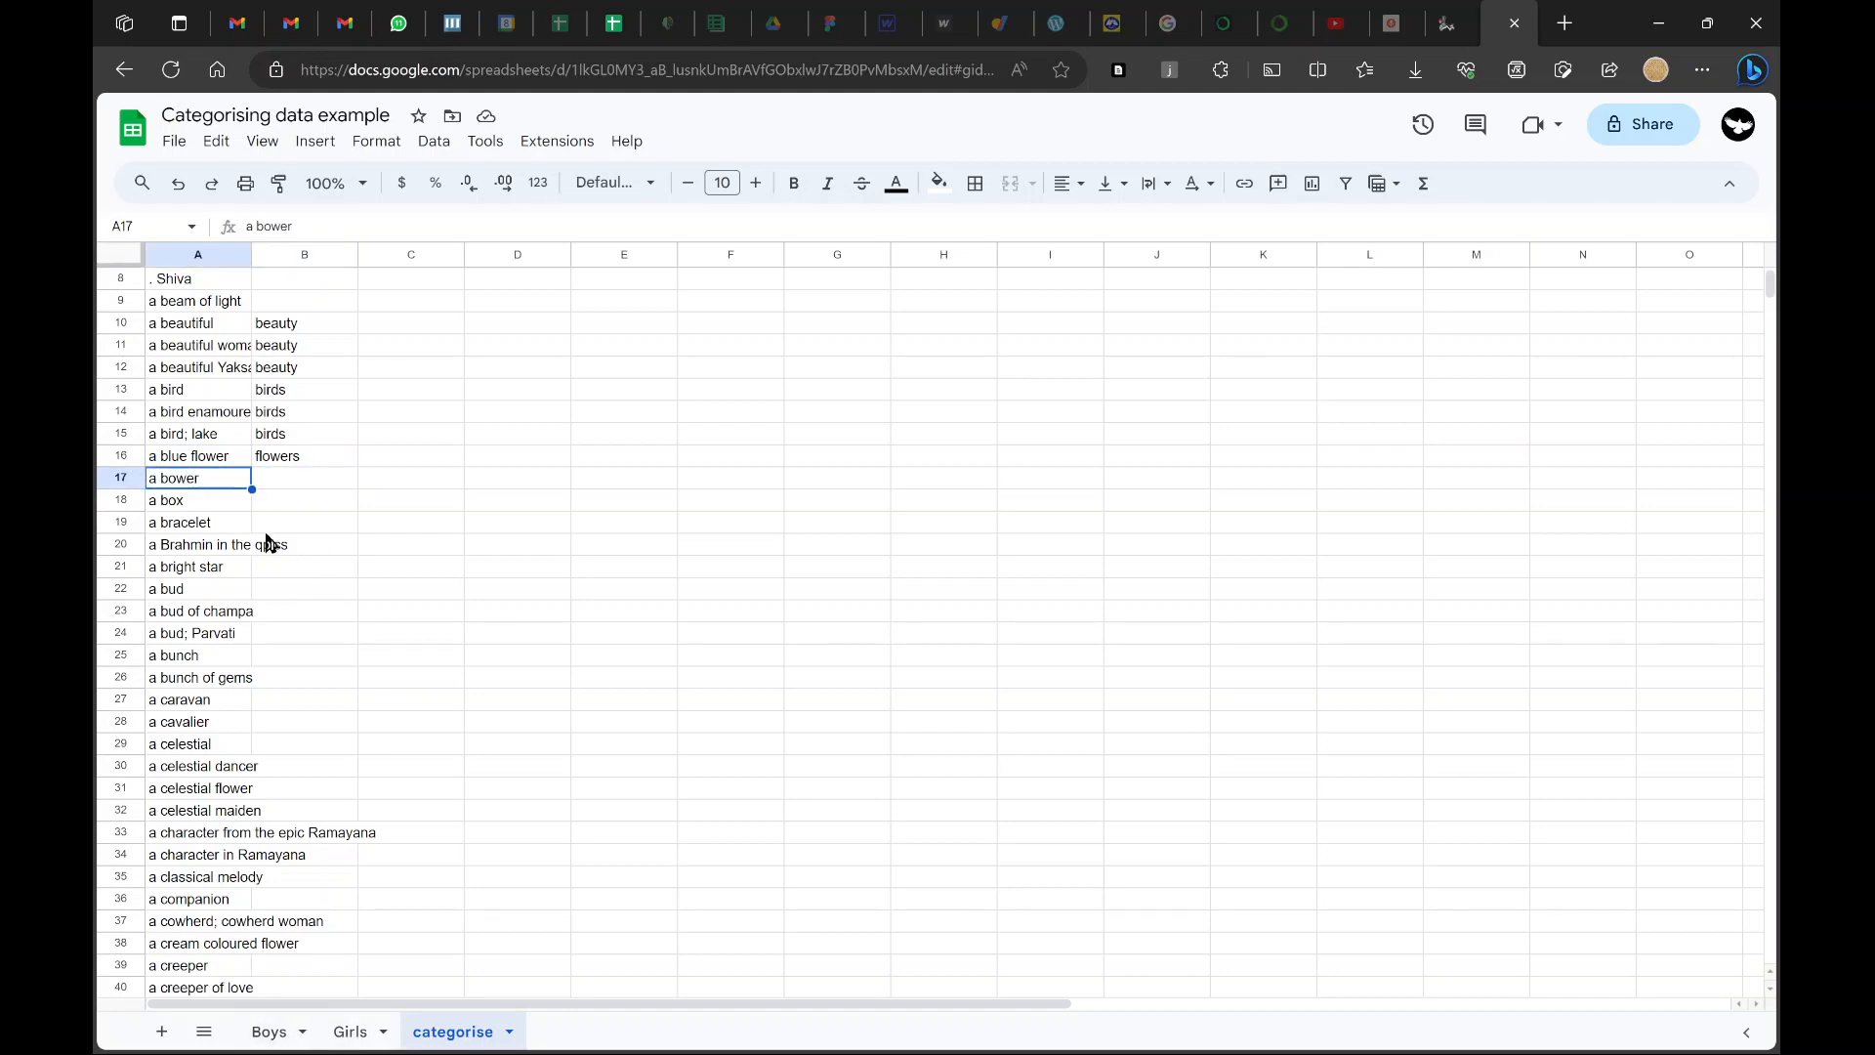
click(213, 503)
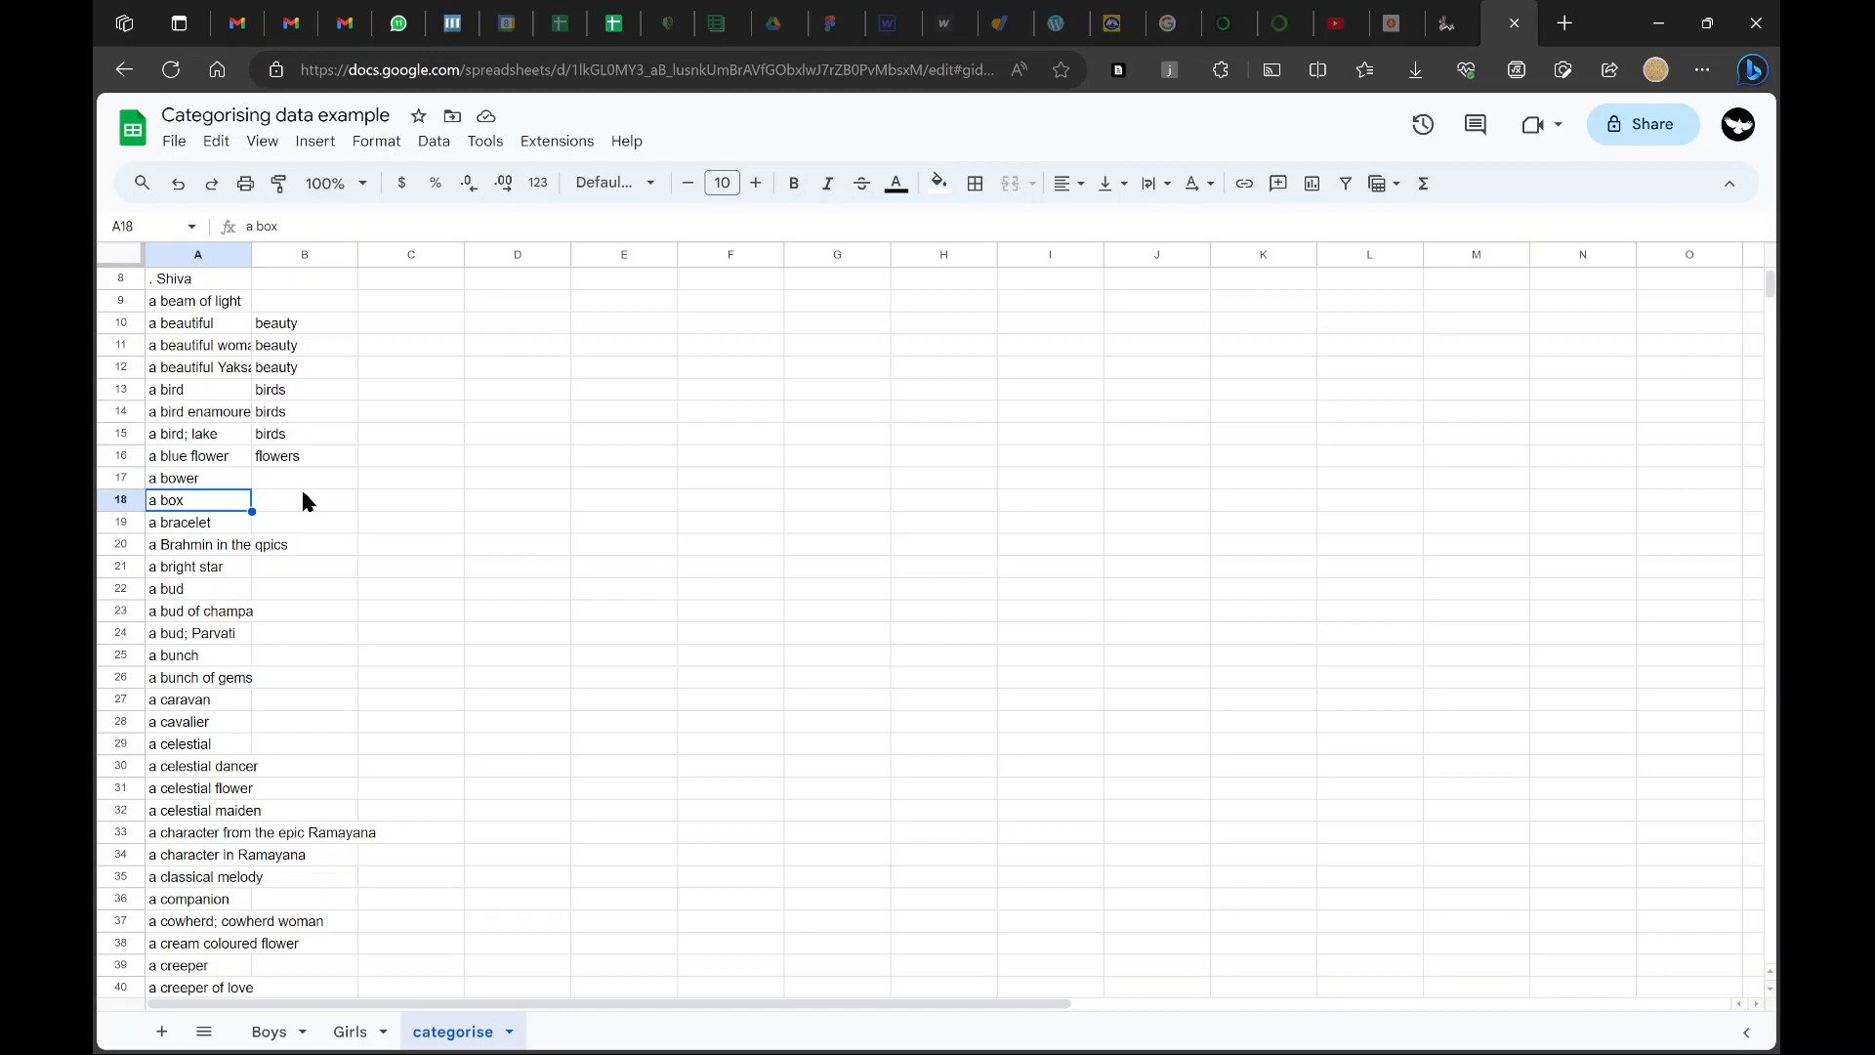
click(212, 527)
click(193, 482)
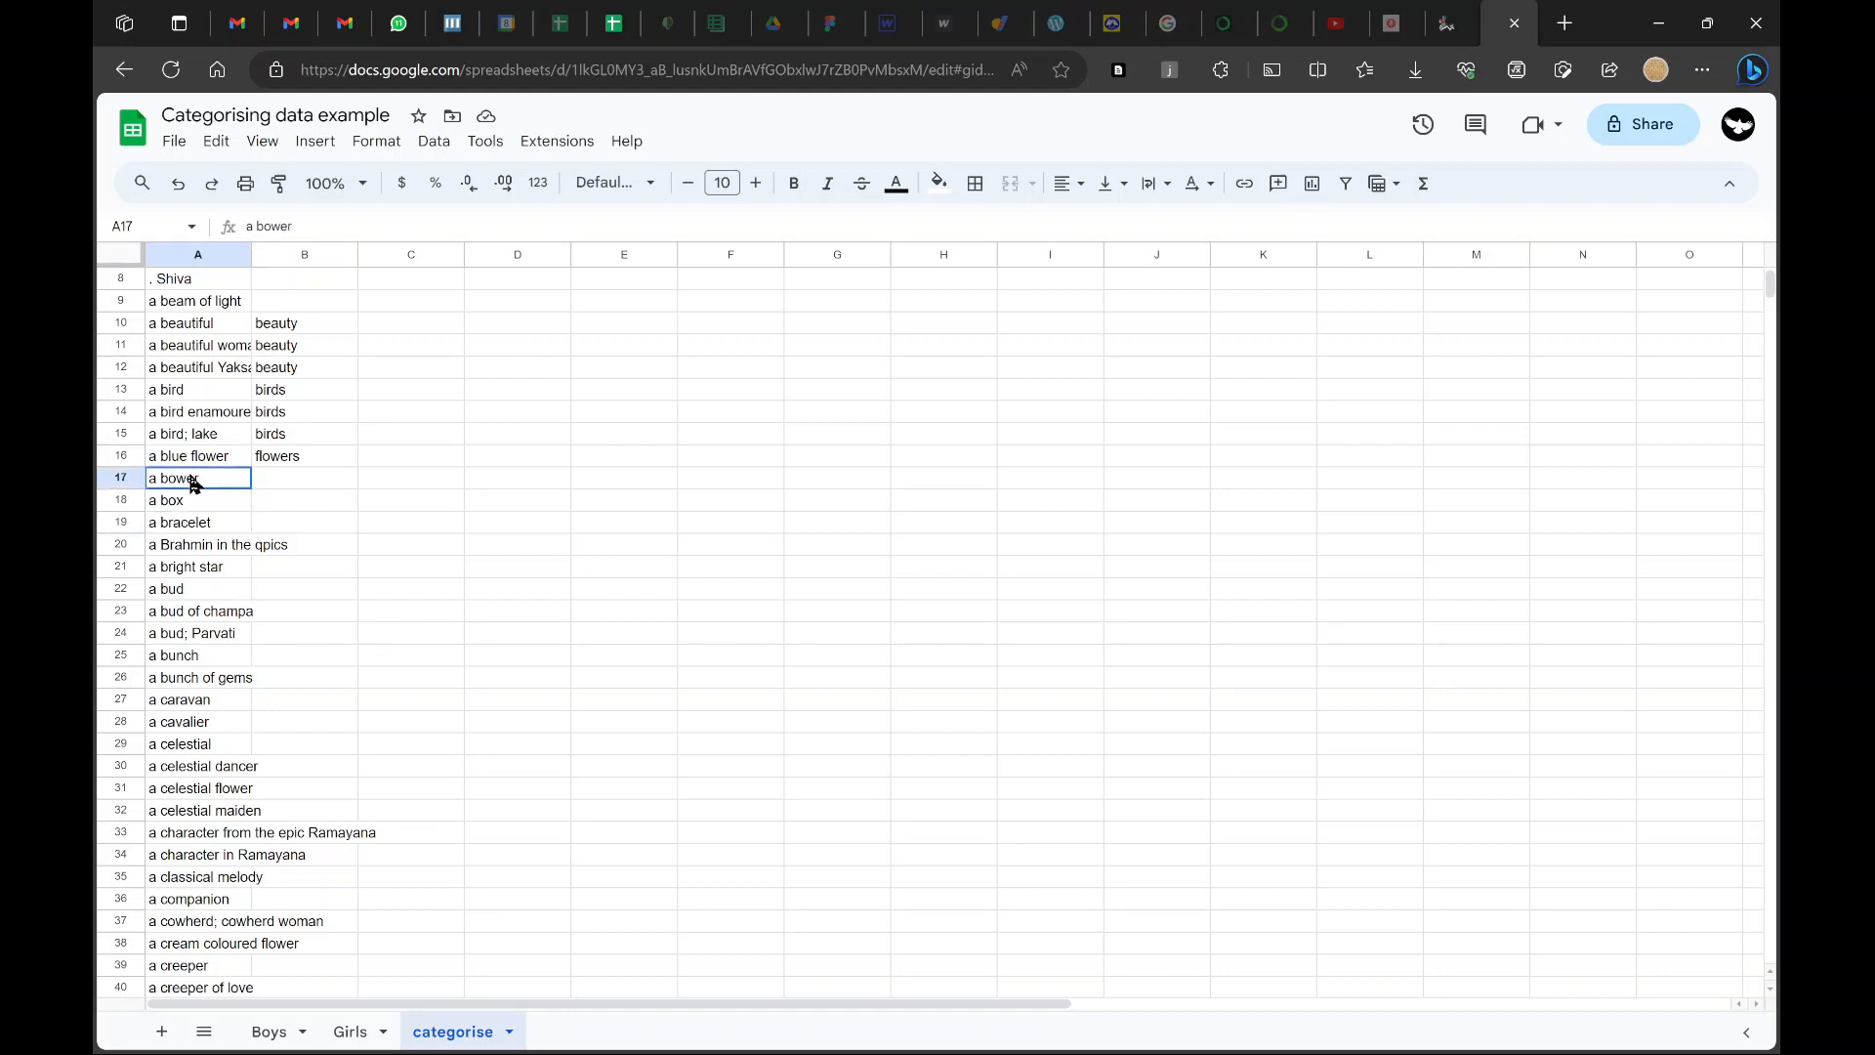
click(225, 527)
key(Right)
key(Up)
key(Left)
key(Down)
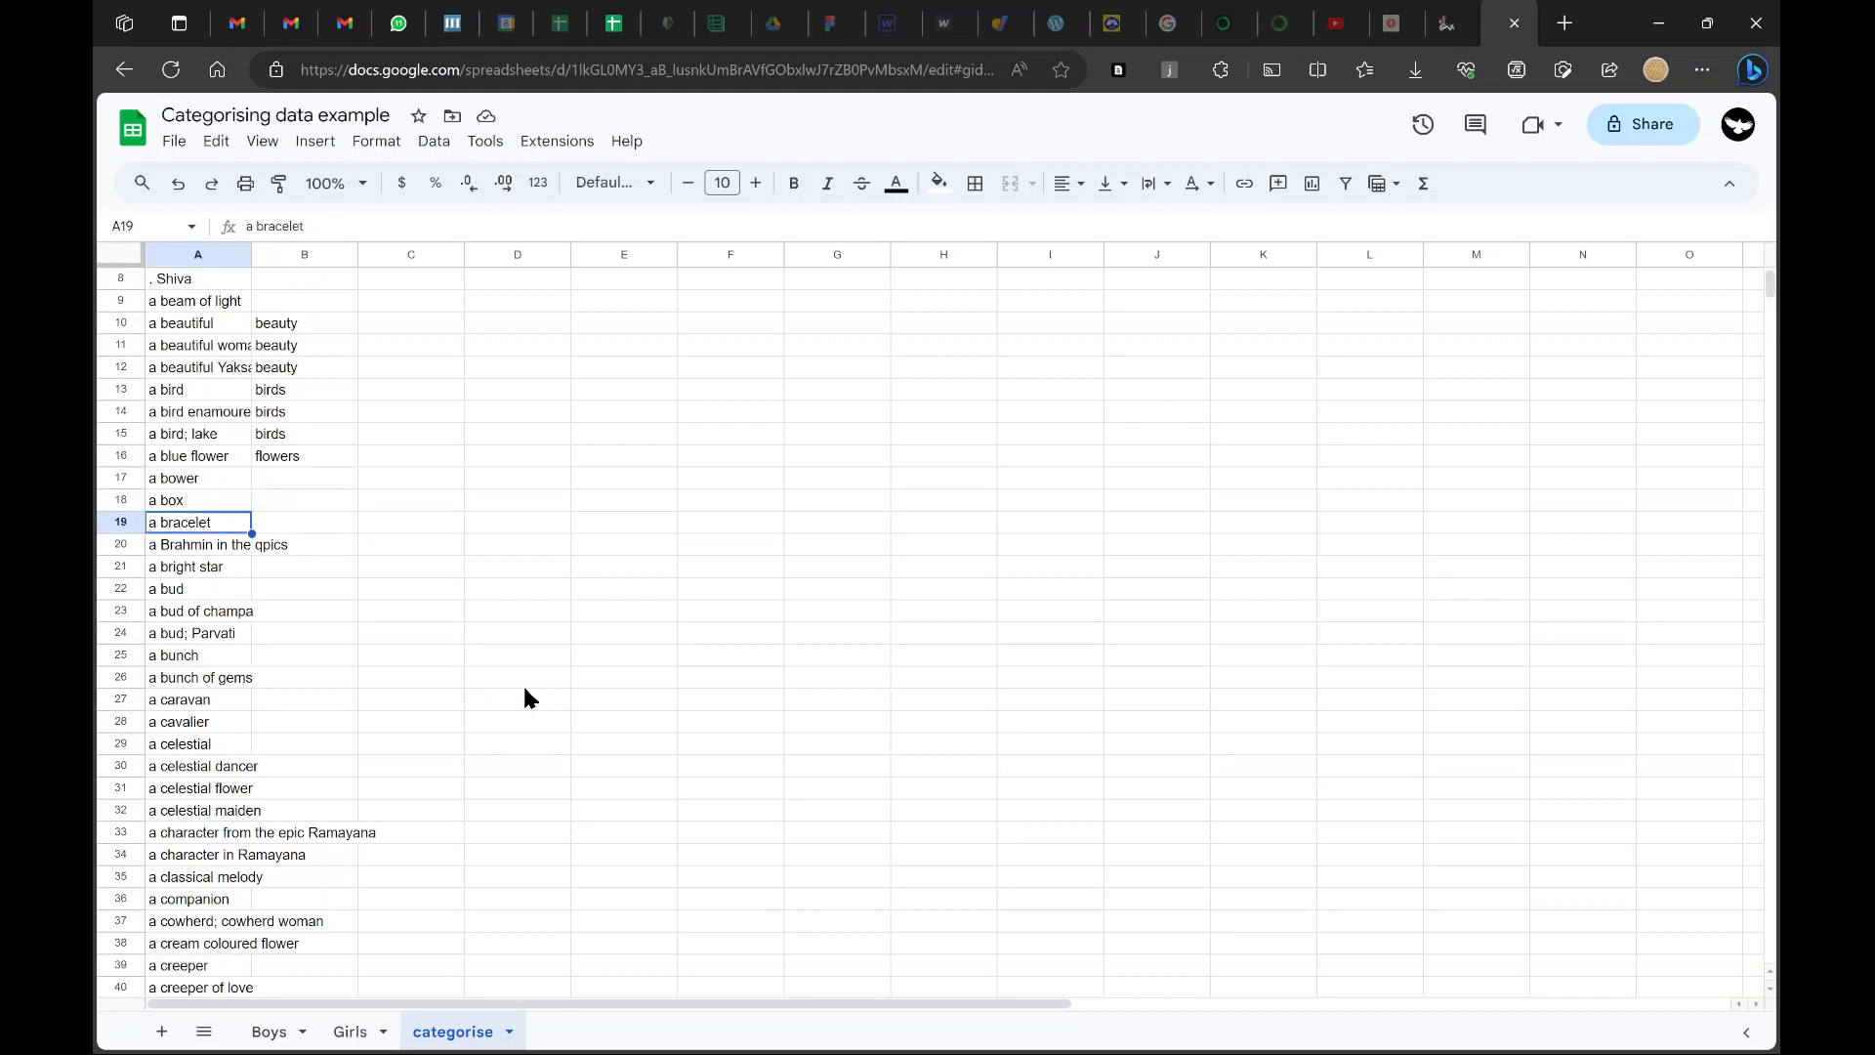
Enter the category "flowers" in B22 beside the description "a bud"
key(Down)
key(Down)
key(Down)
key(Down)
key(Up)
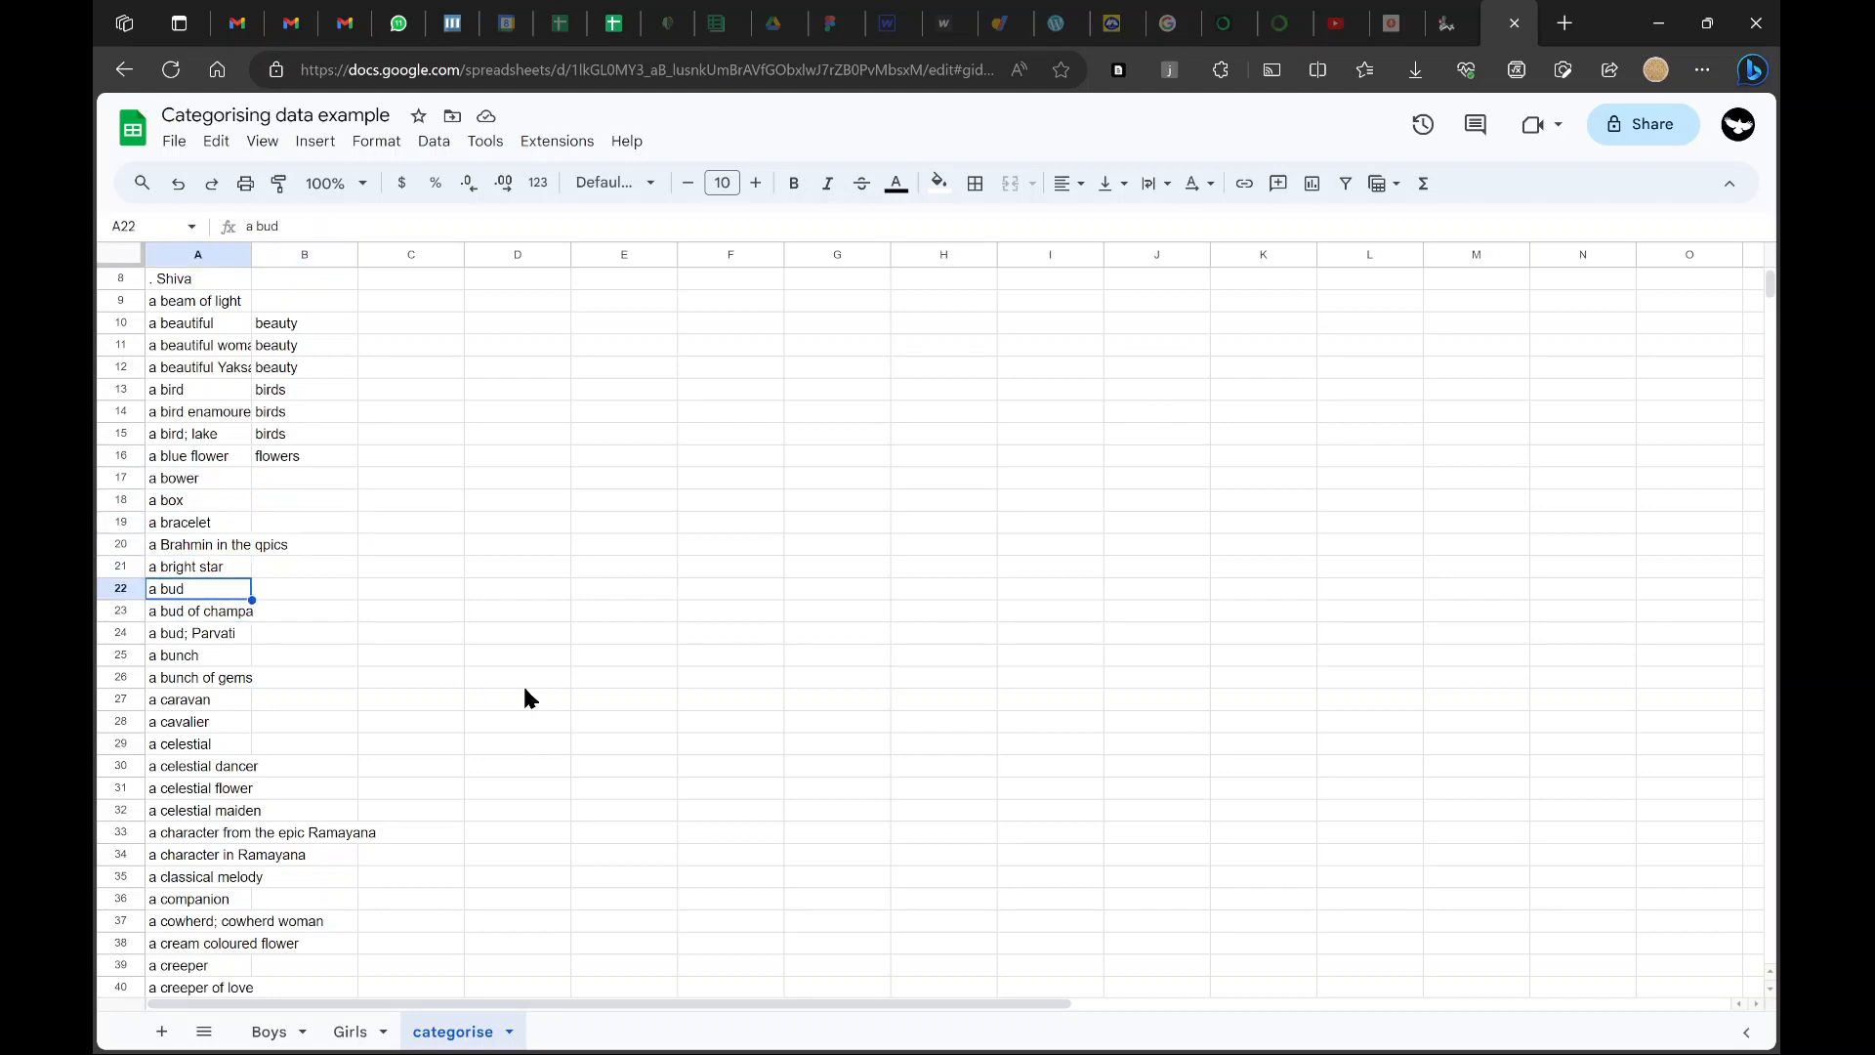
key(Right)
key(Left)
key(shift+Down)
key(shift+Down)
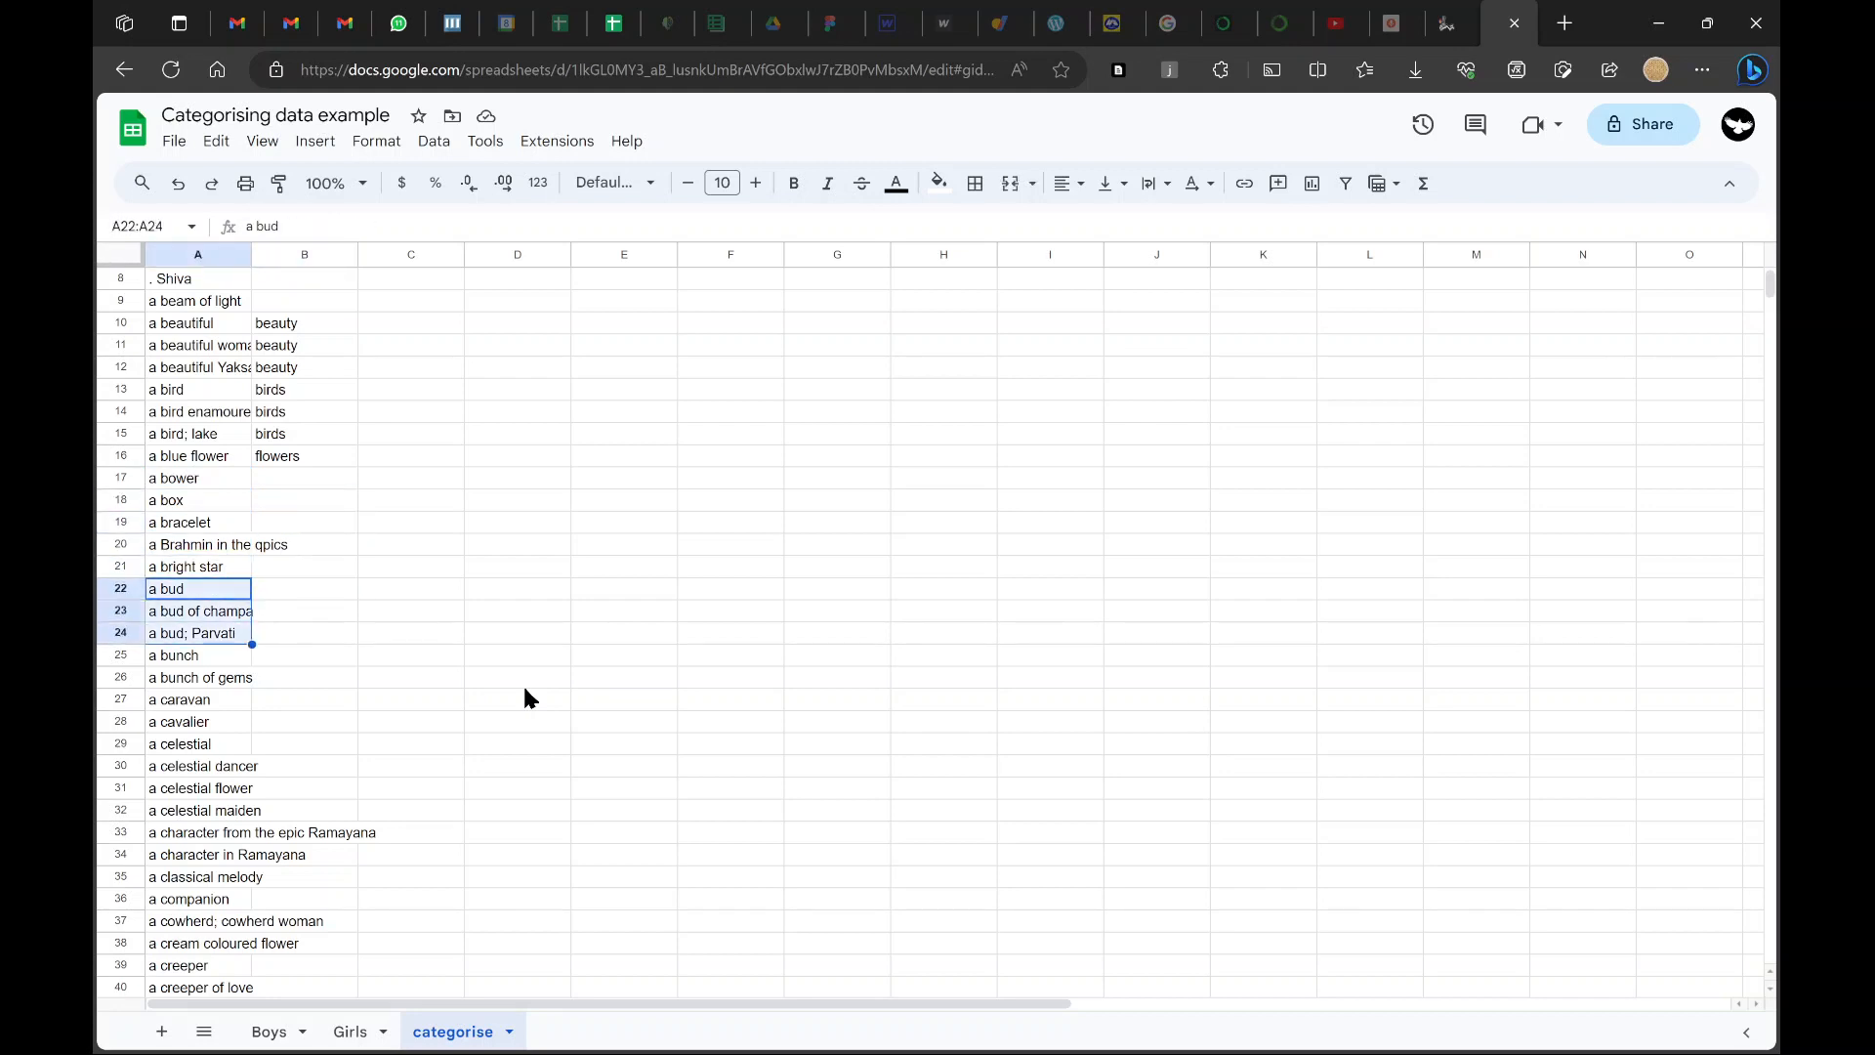
key(Right)
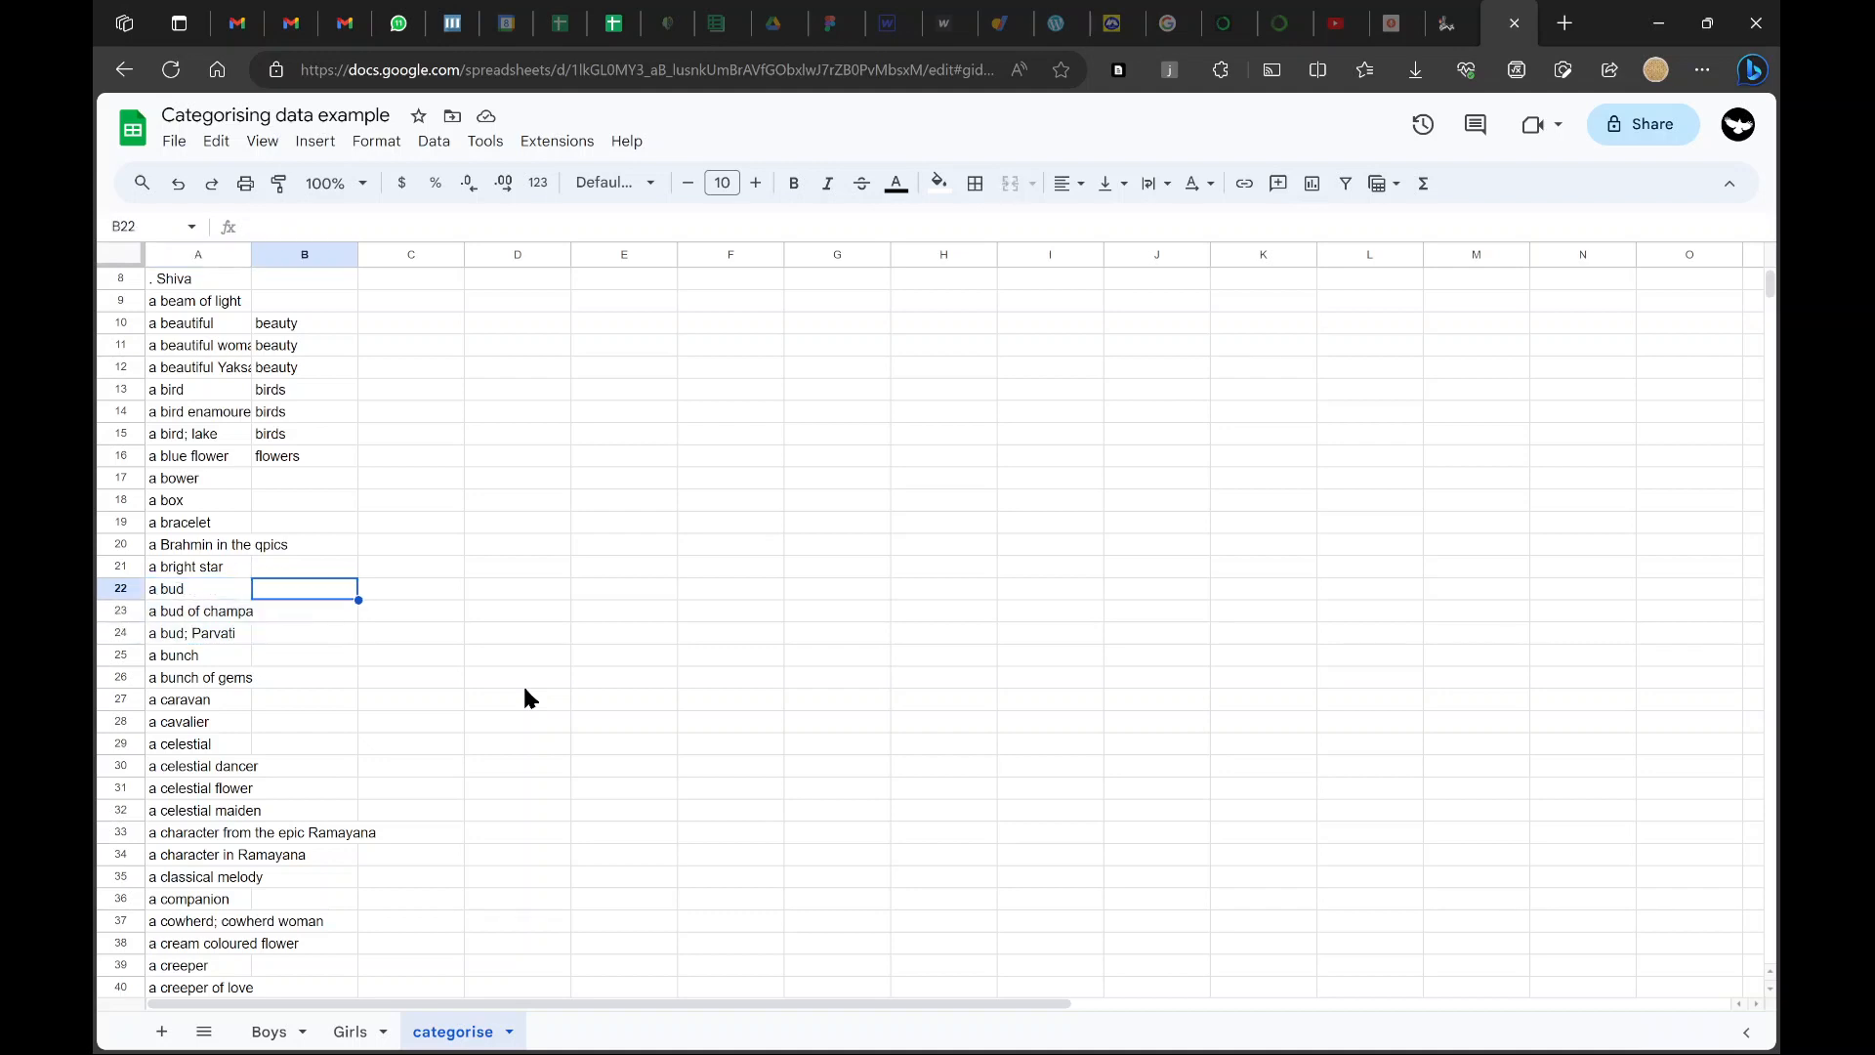
text(flowers)
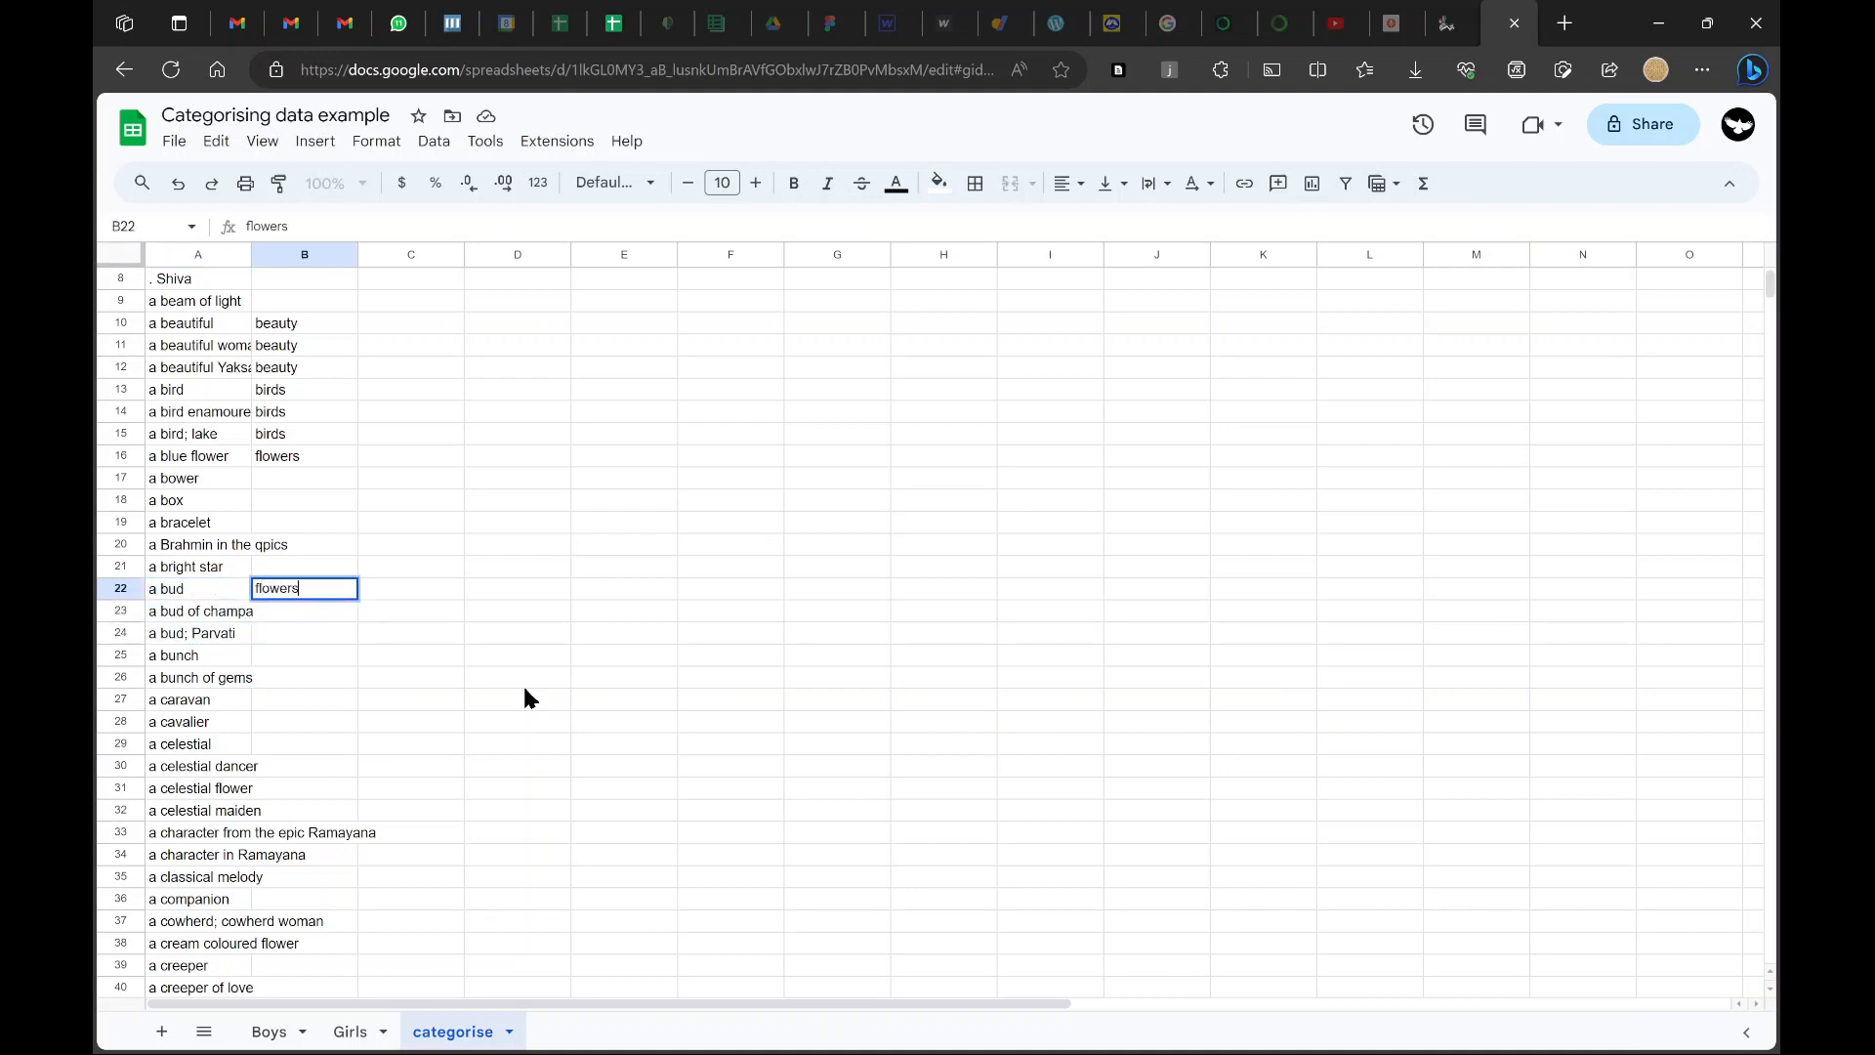
key(Return)
Fill the "flowers" category down from B22 to B24 for the remaining bud descriptions
key(Up)
key(shift+Down)
key(shift+Down)
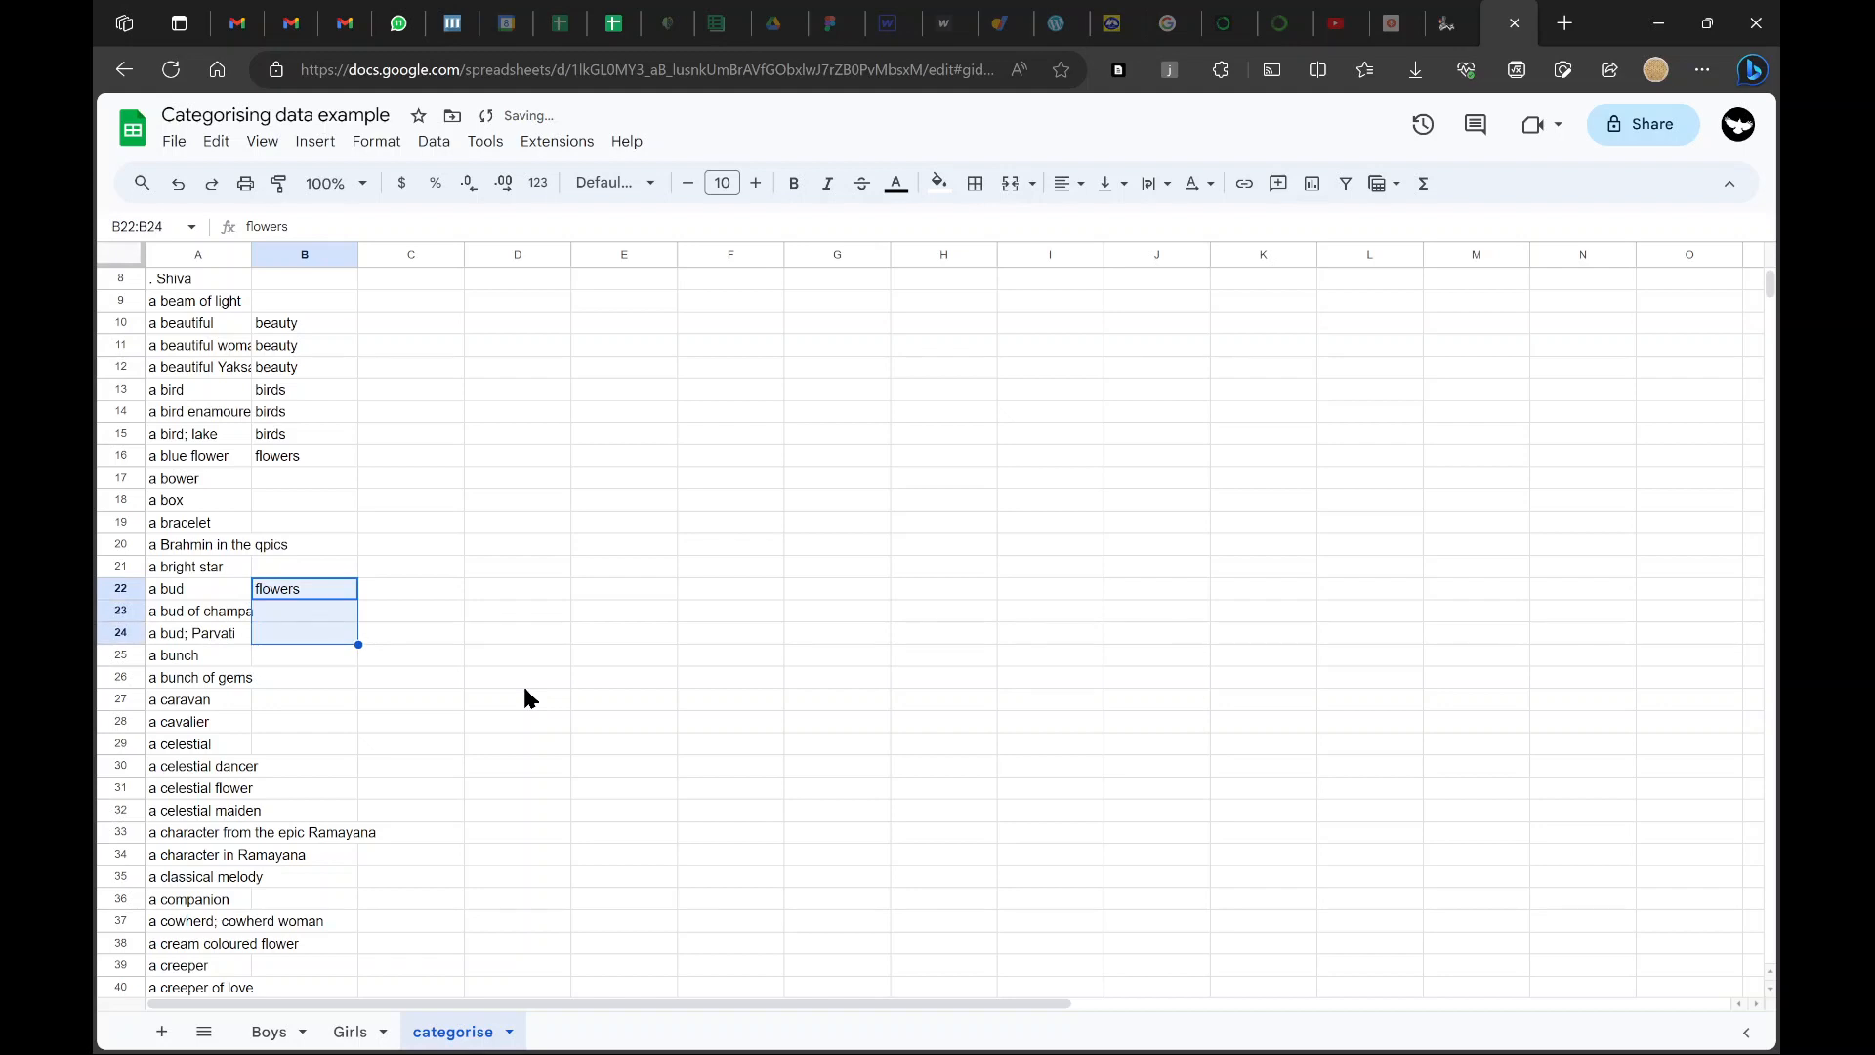
key(ctrl+d)
key(Down)
key(Down)
key(Down)
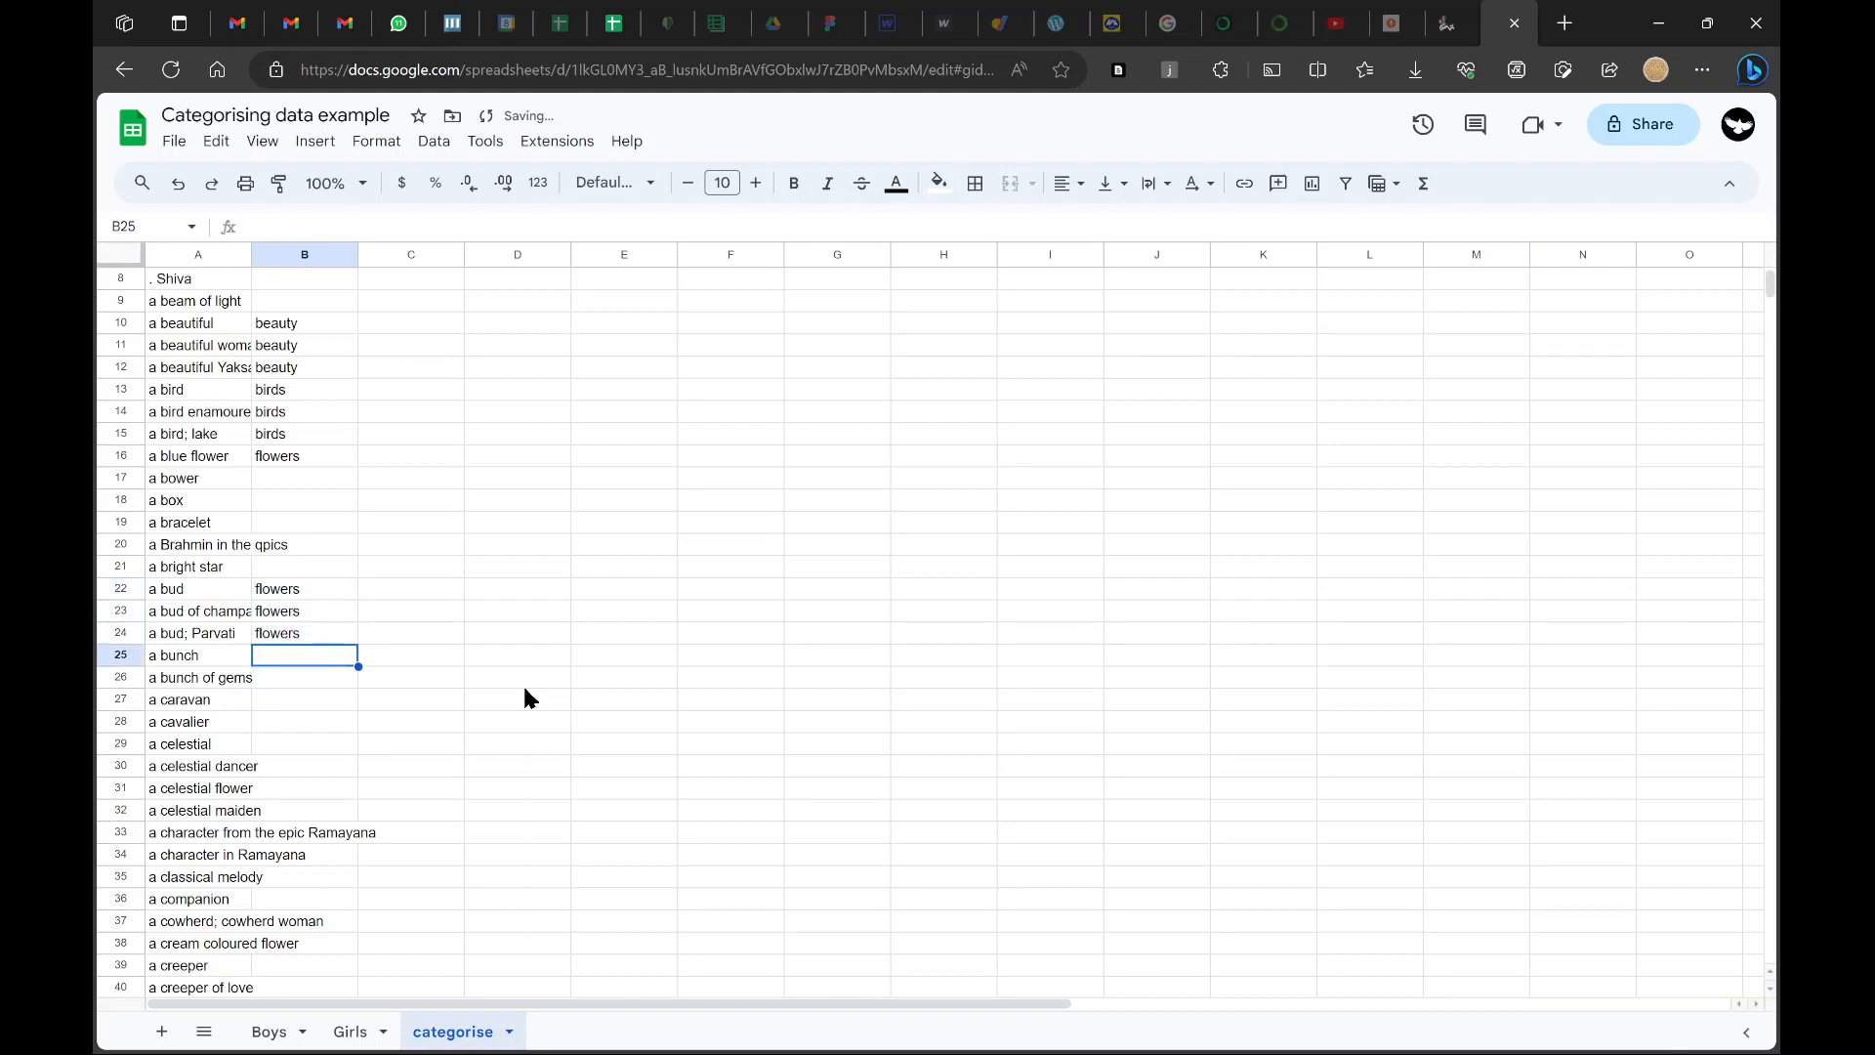
List the distinct categories of column B with the formula =UNIQUE(B:B) in E8
drag(303, 323, 359, 682)
click(419, 526)
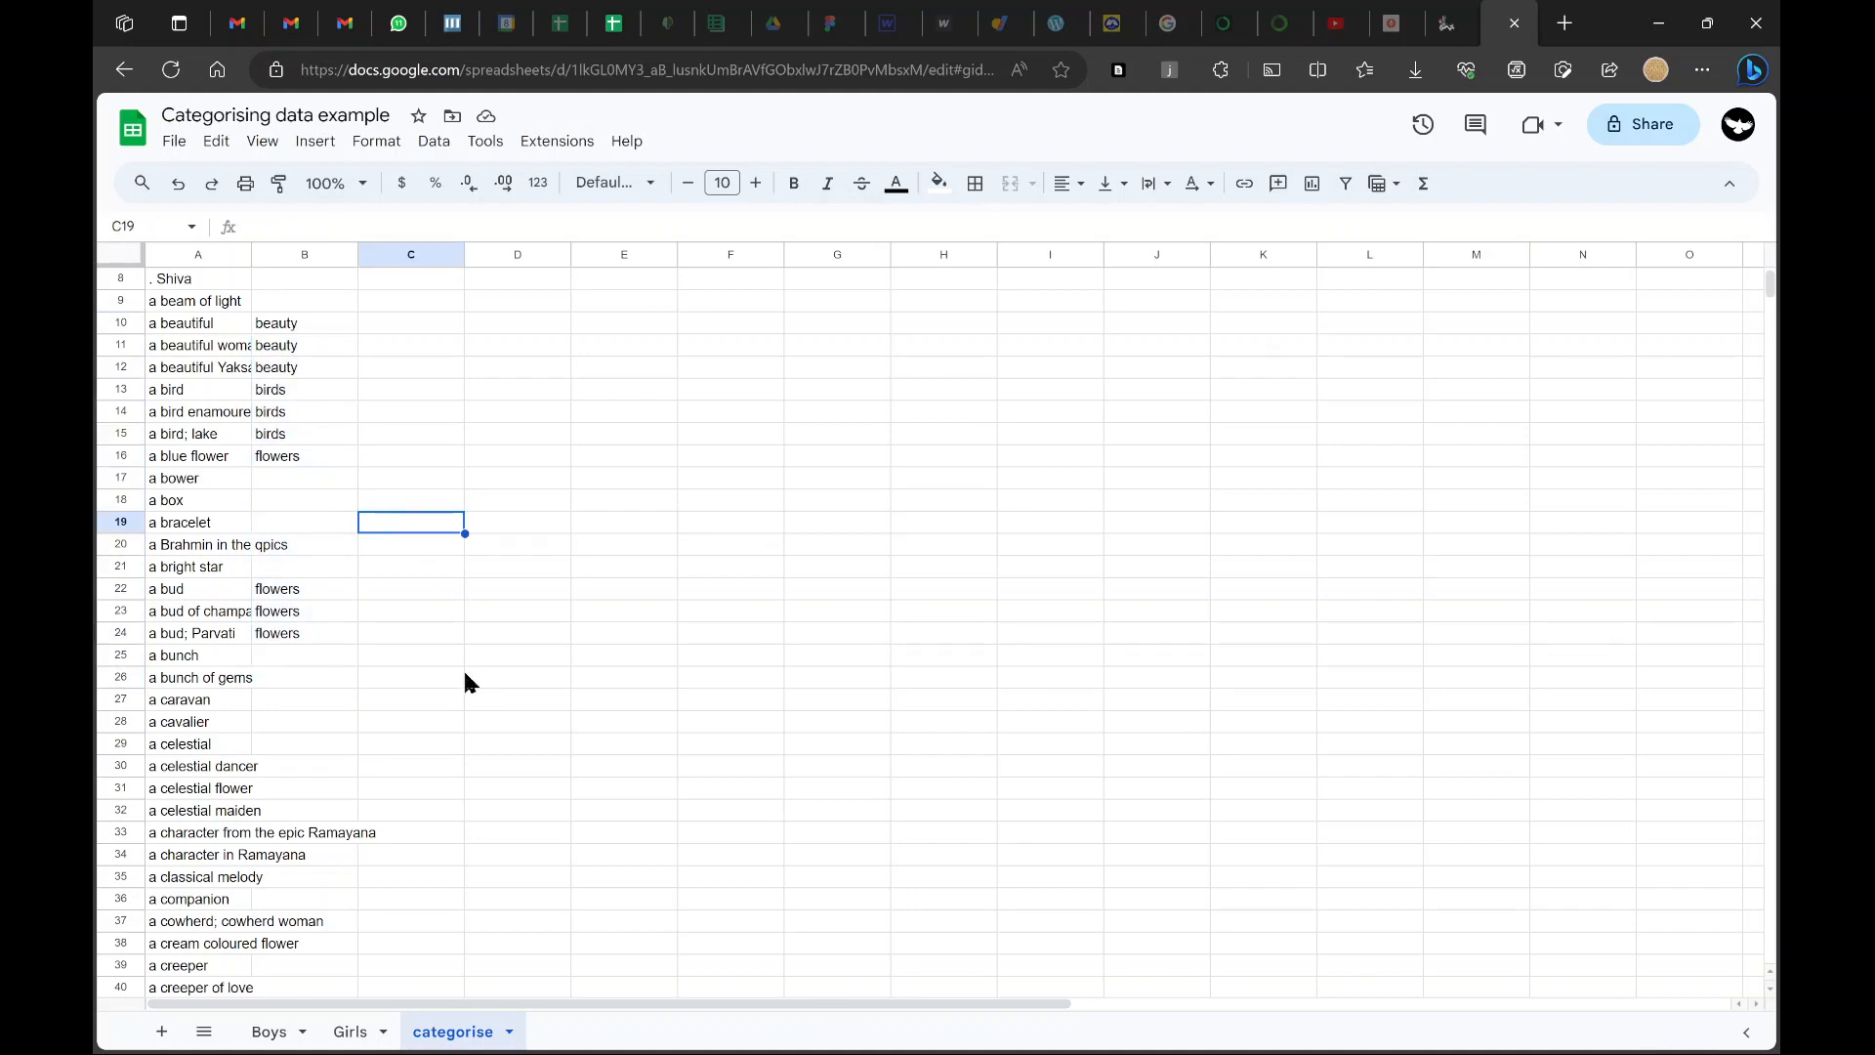
click(619, 278)
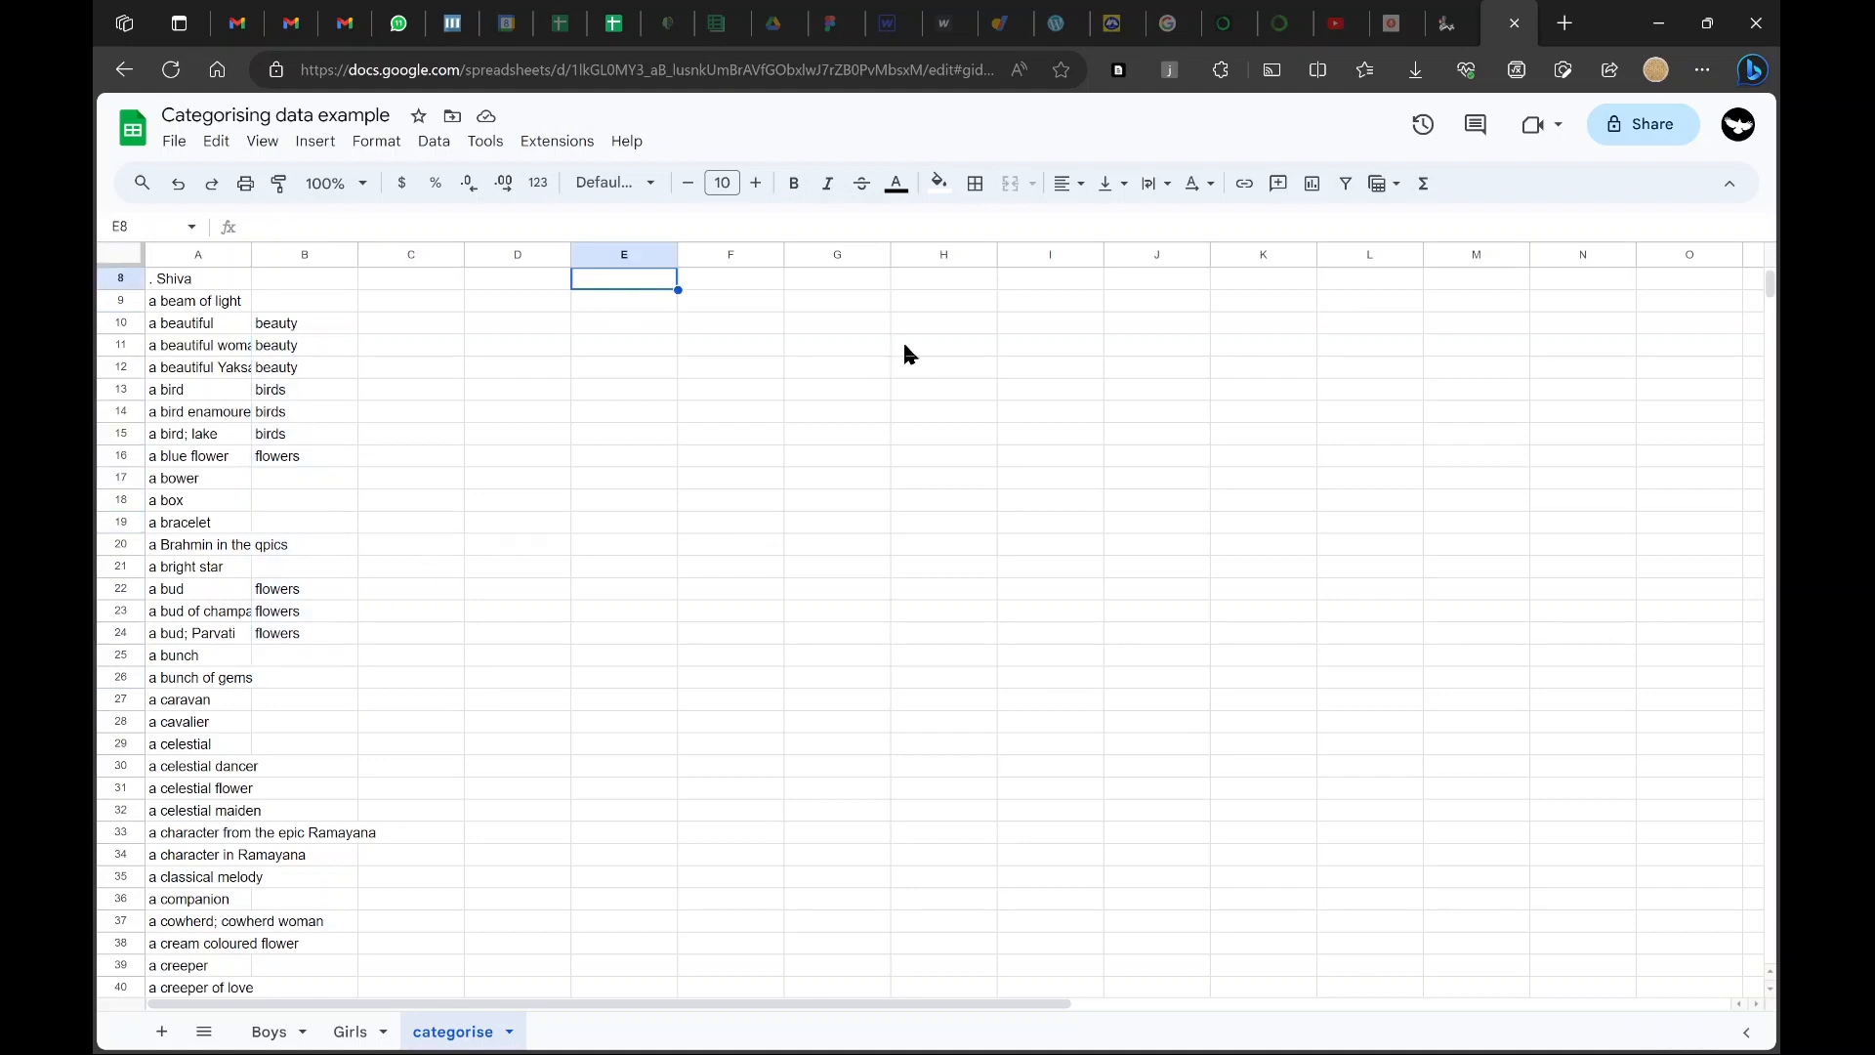
text(=)
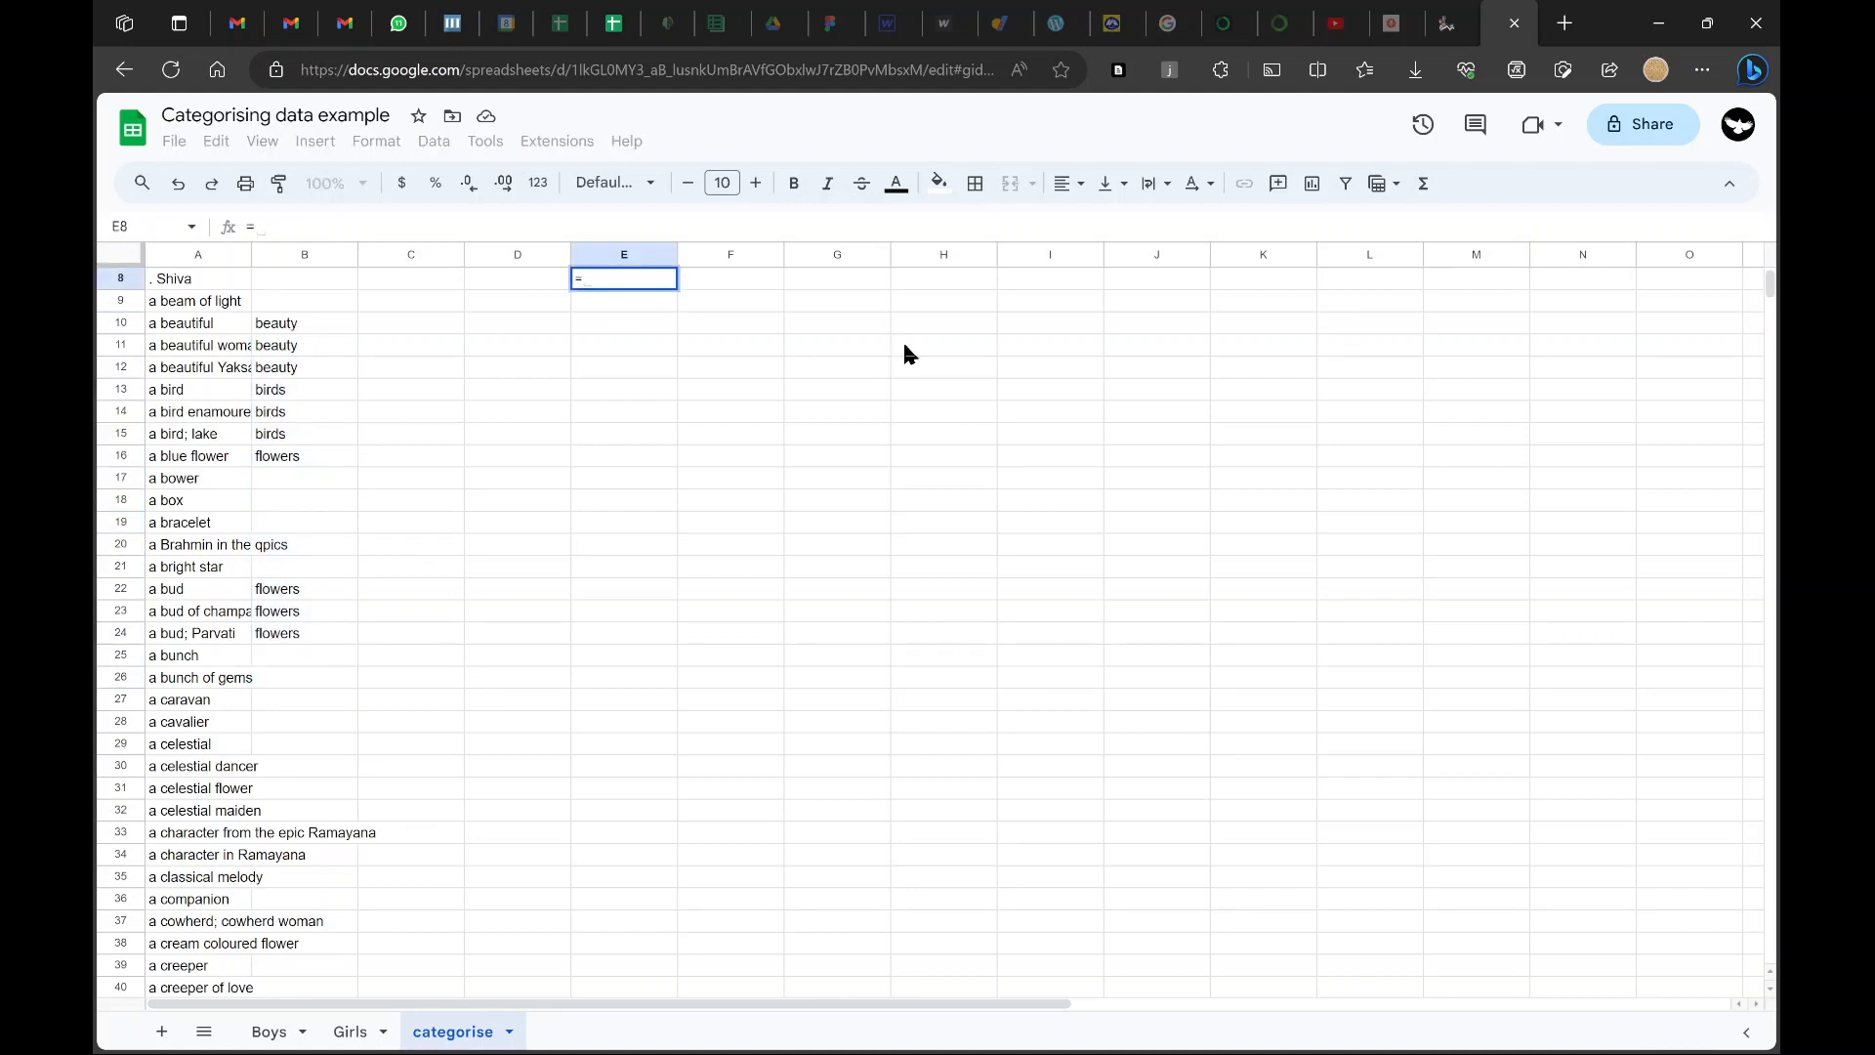
text(UNIQUE()
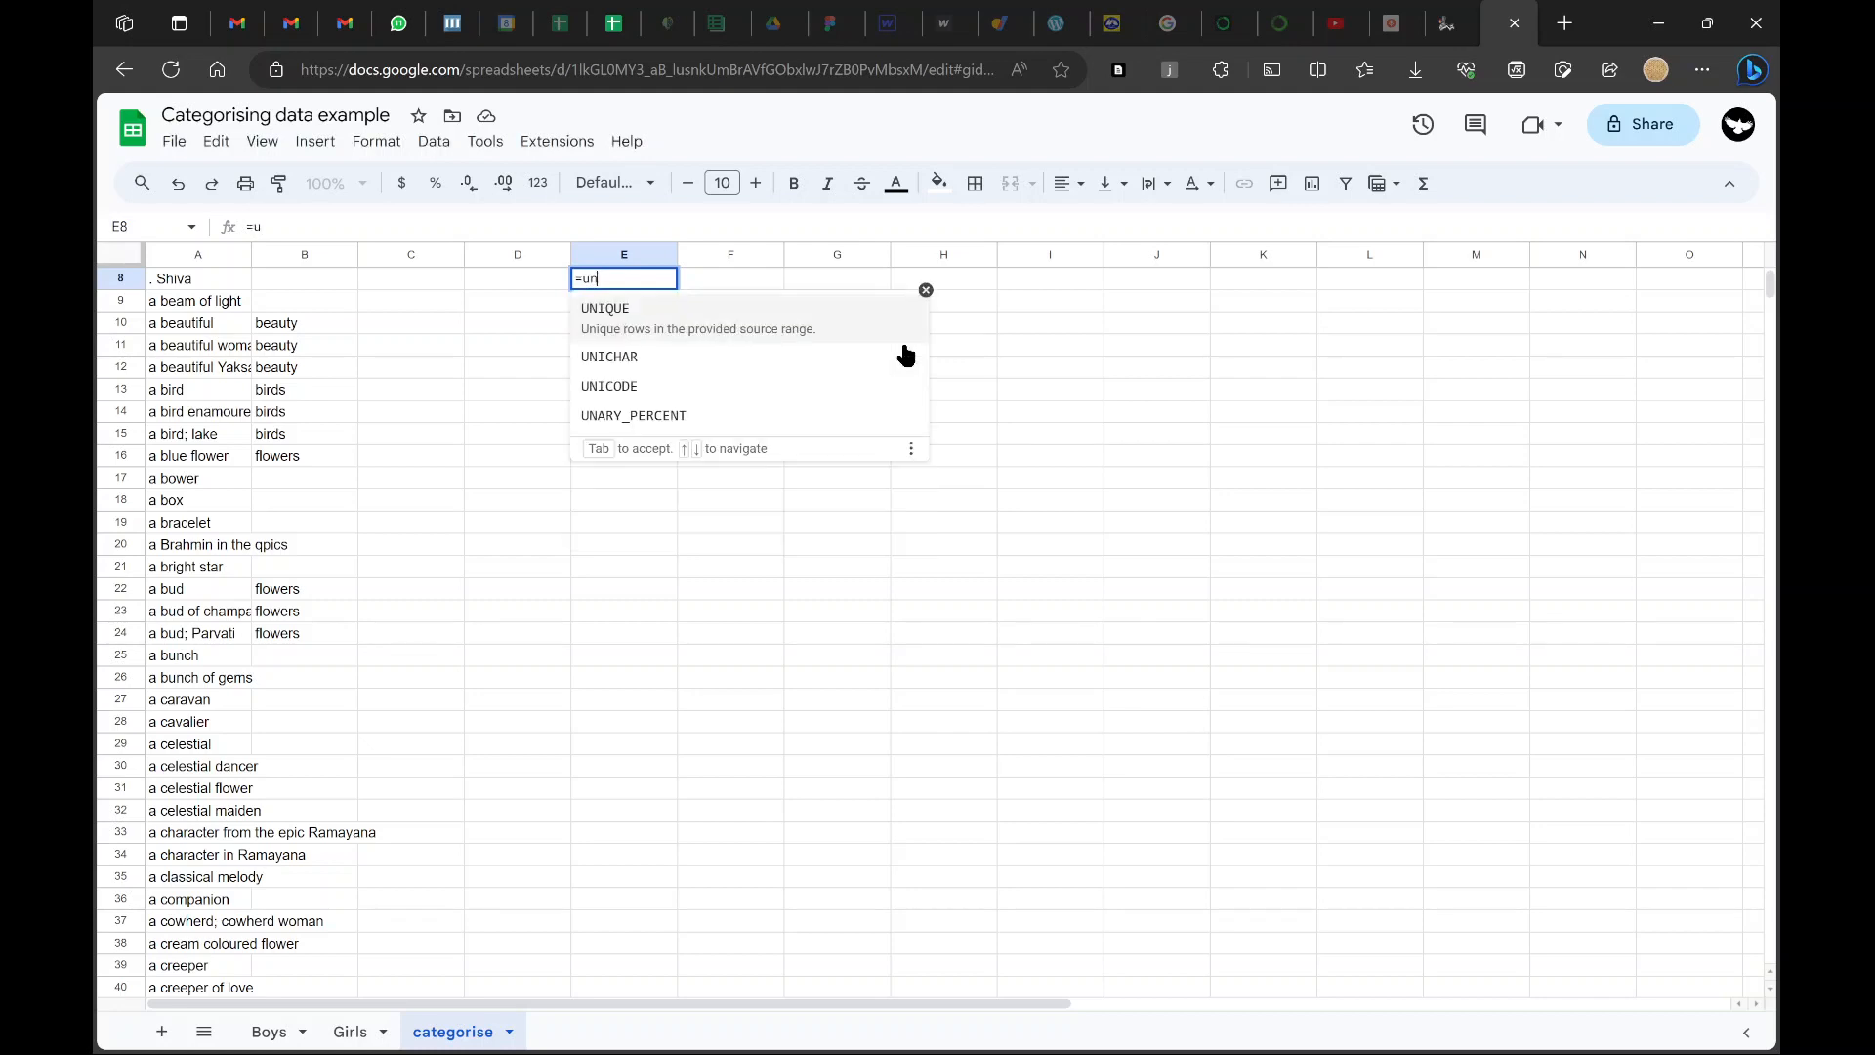
click(303, 255)
key(Return)
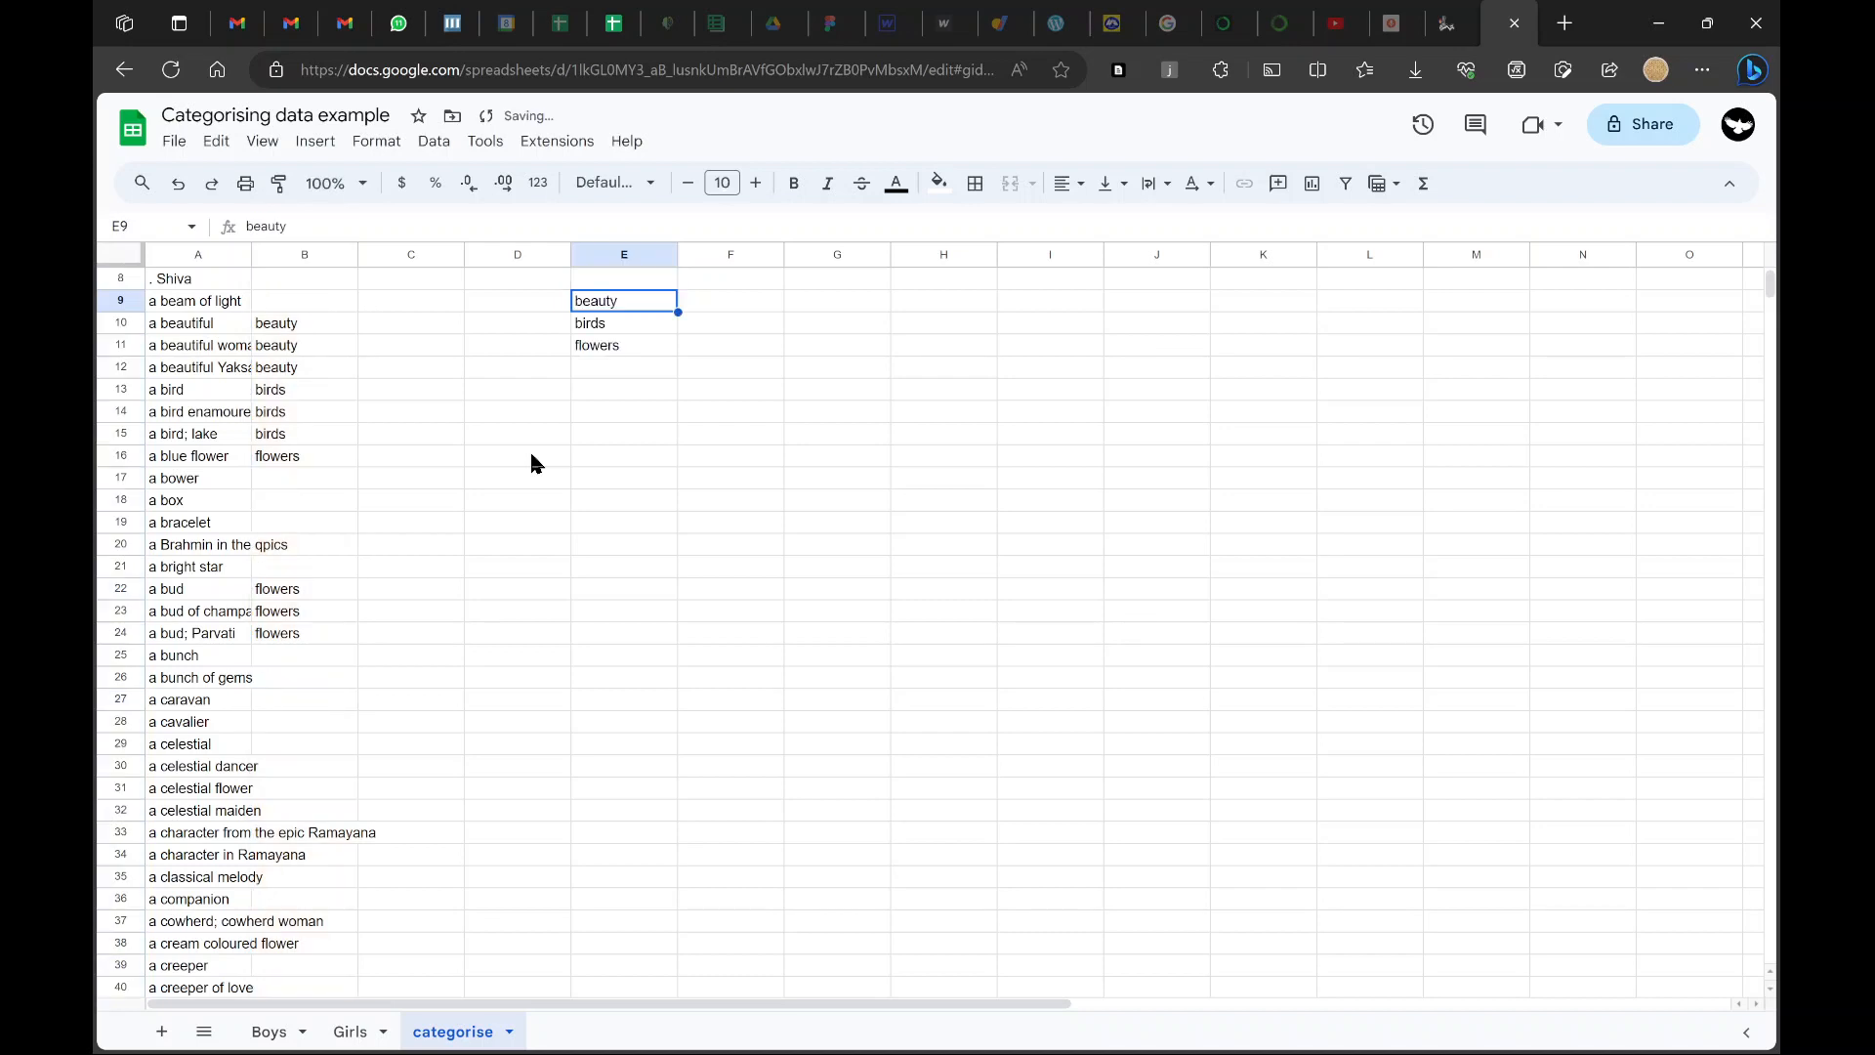
Move the UNIQUE formula from E8 to E1 so the category list starts in the sheet's first row
key(Down)
key(Down)
key(Down)
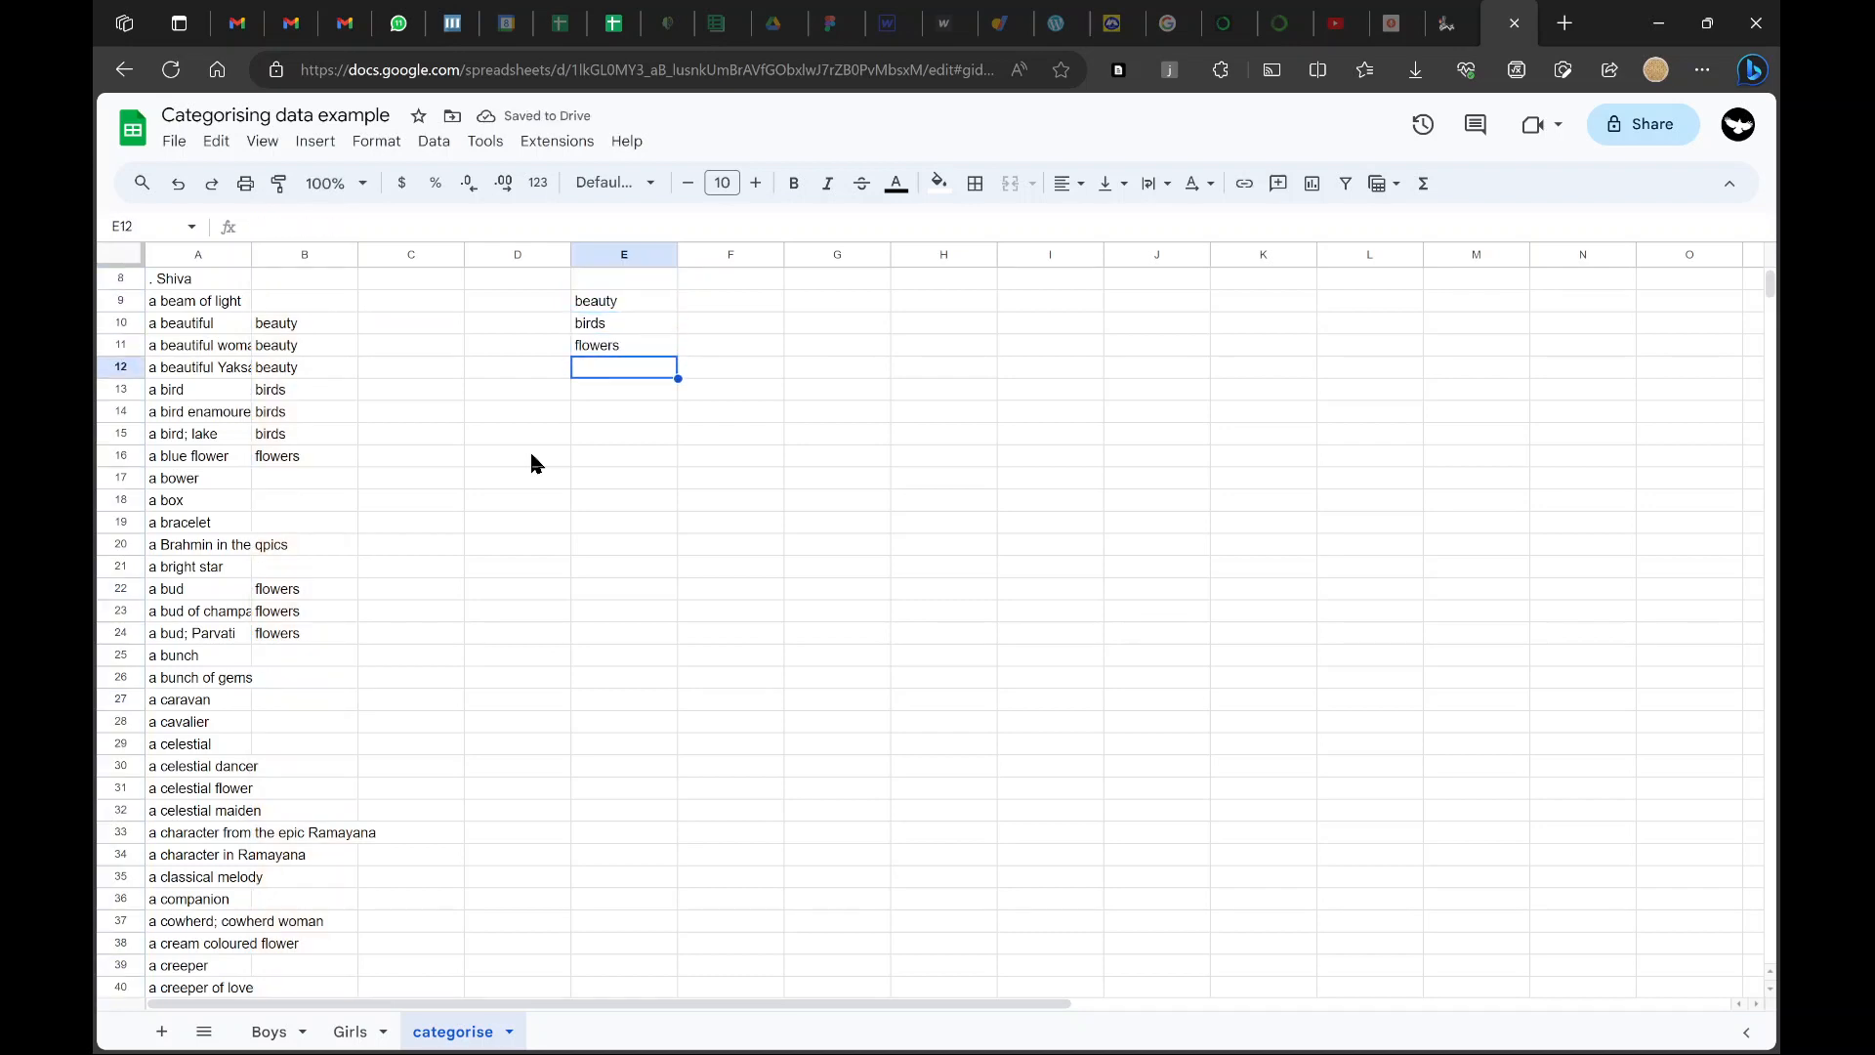
scroll(524, 634, down, 2)
scroll(524, 635, up, 4)
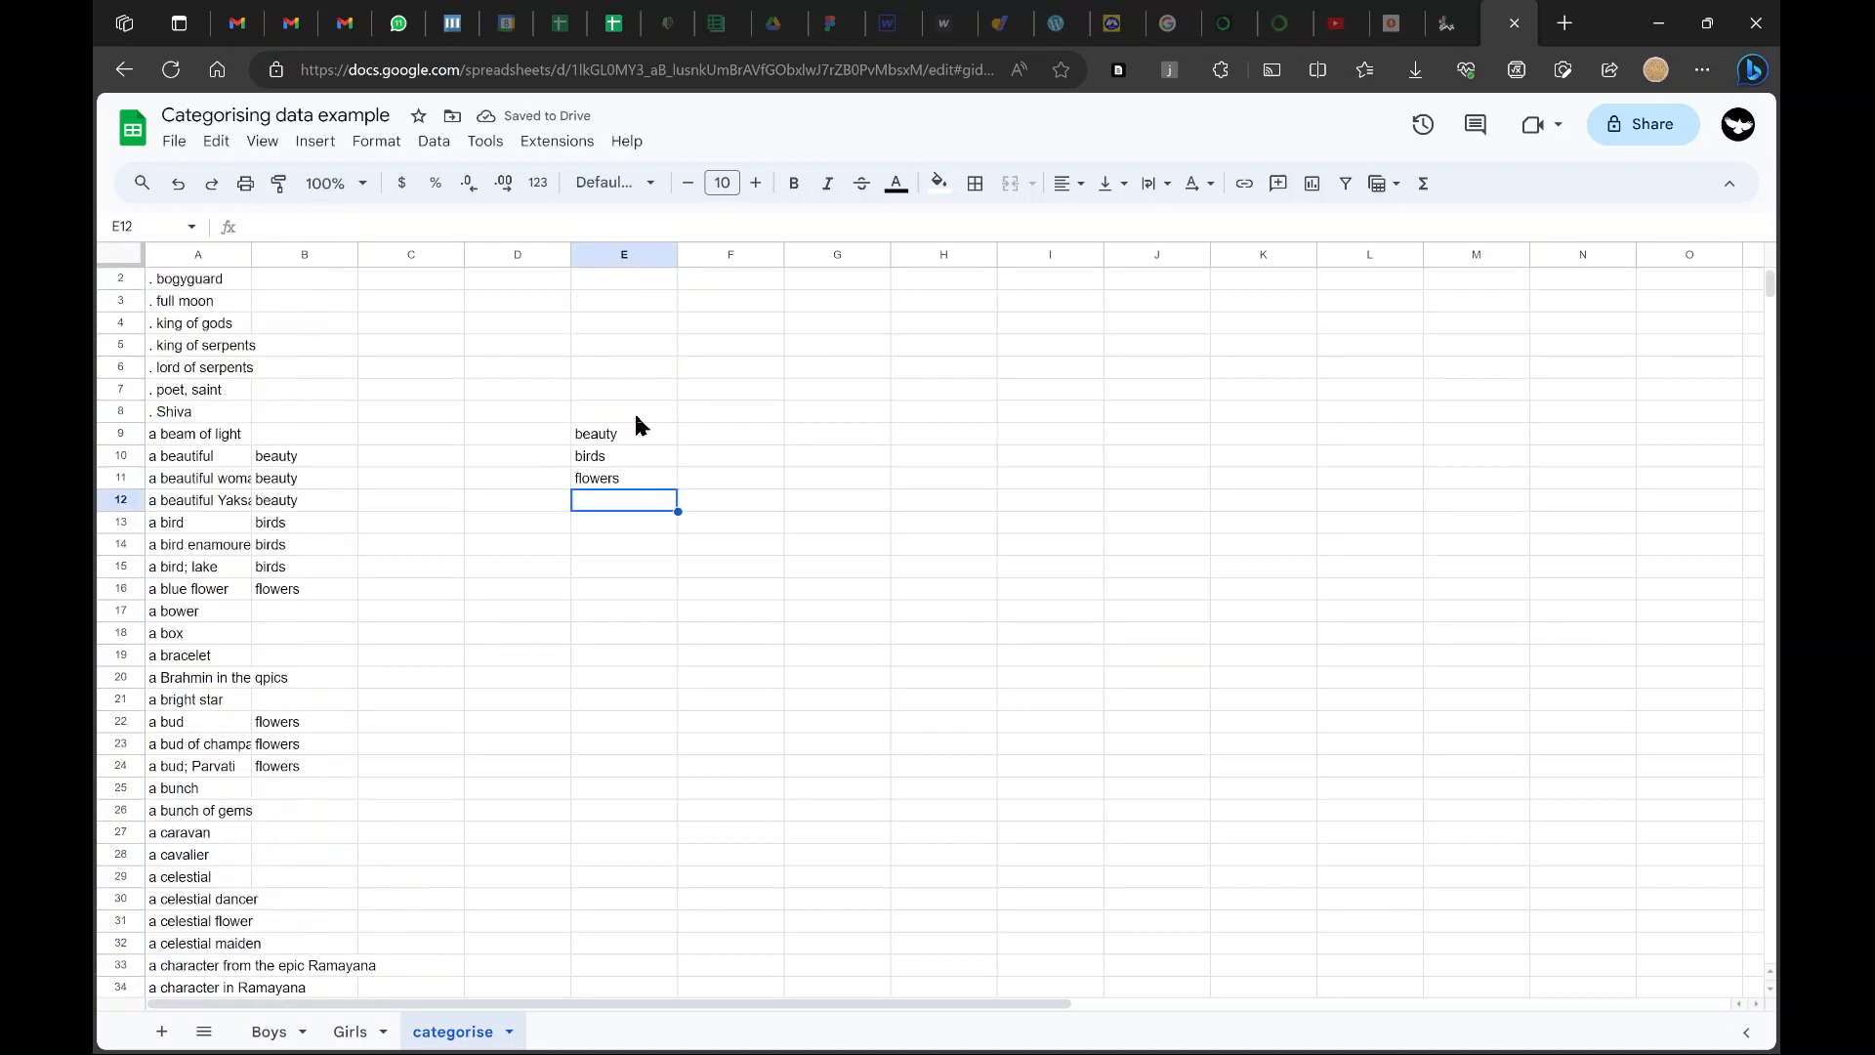
click(612, 438)
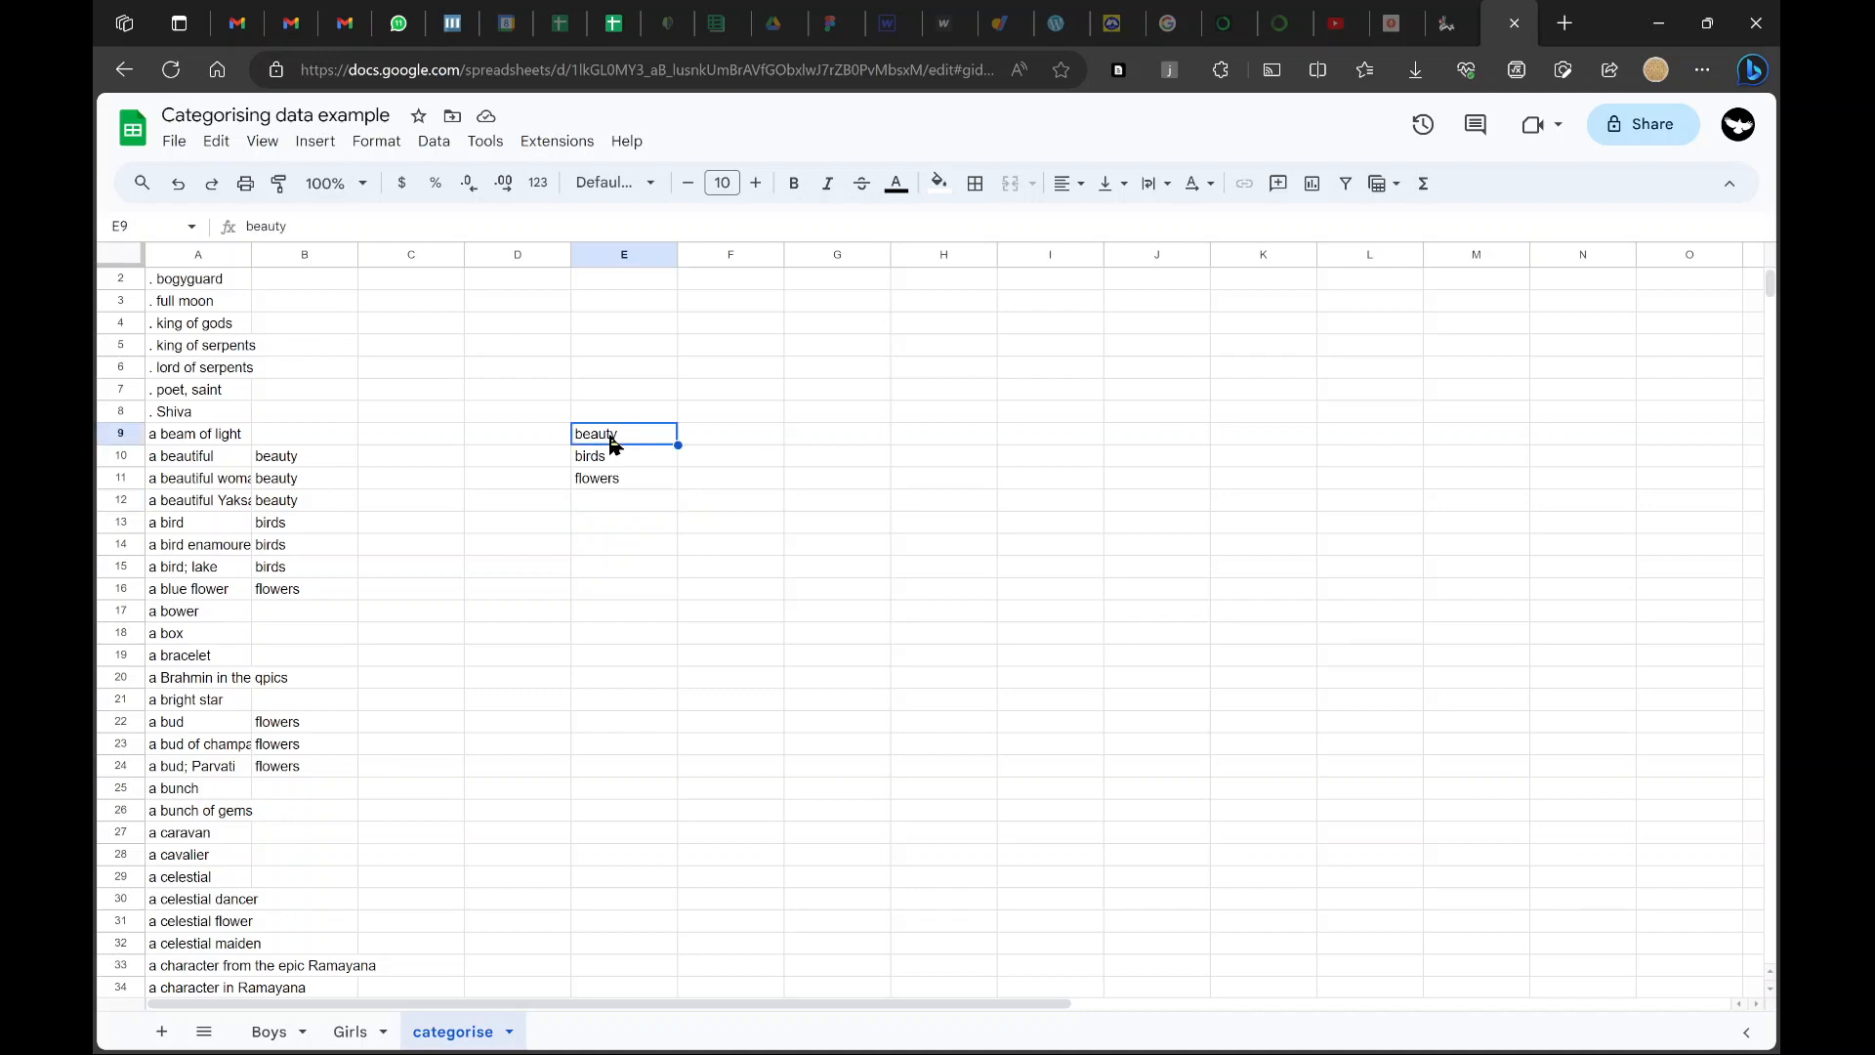
key(Up)
key(ctrl+c)
key(ctrl+Up)
key(ctrl+v)
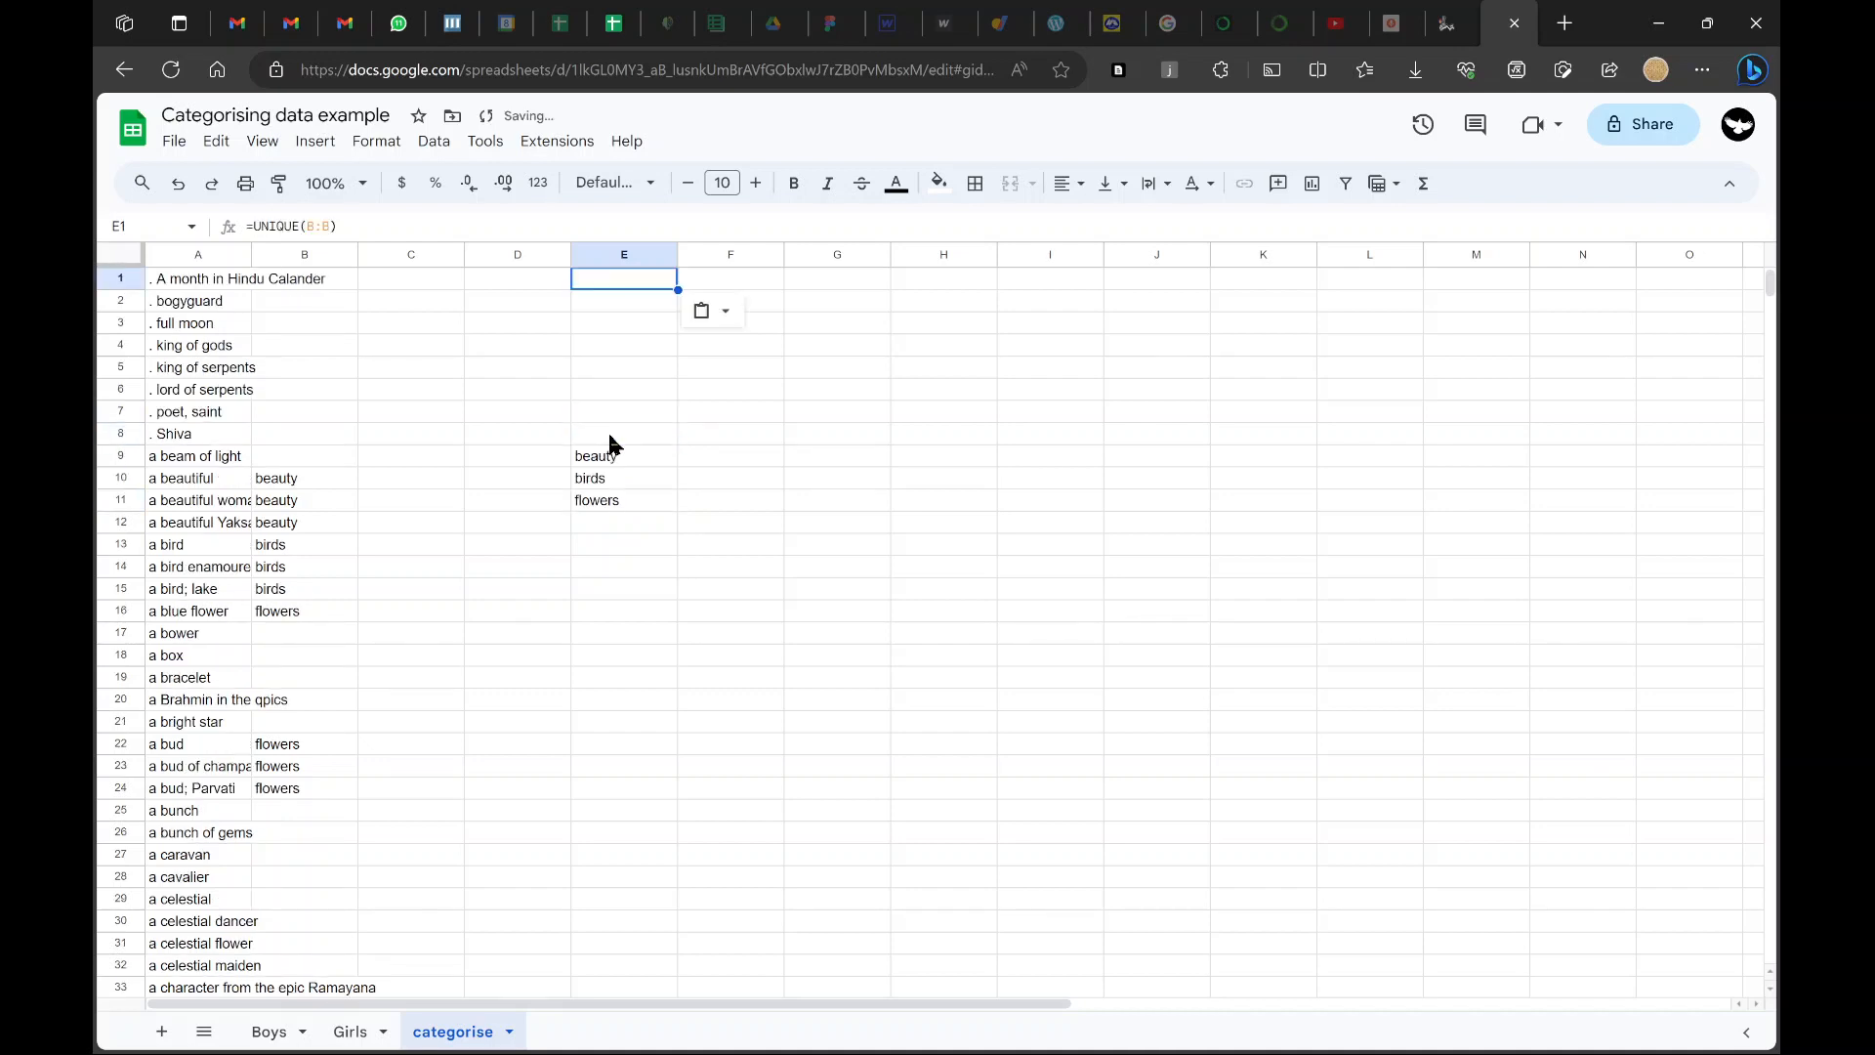
key(Down)
click(290, 677)
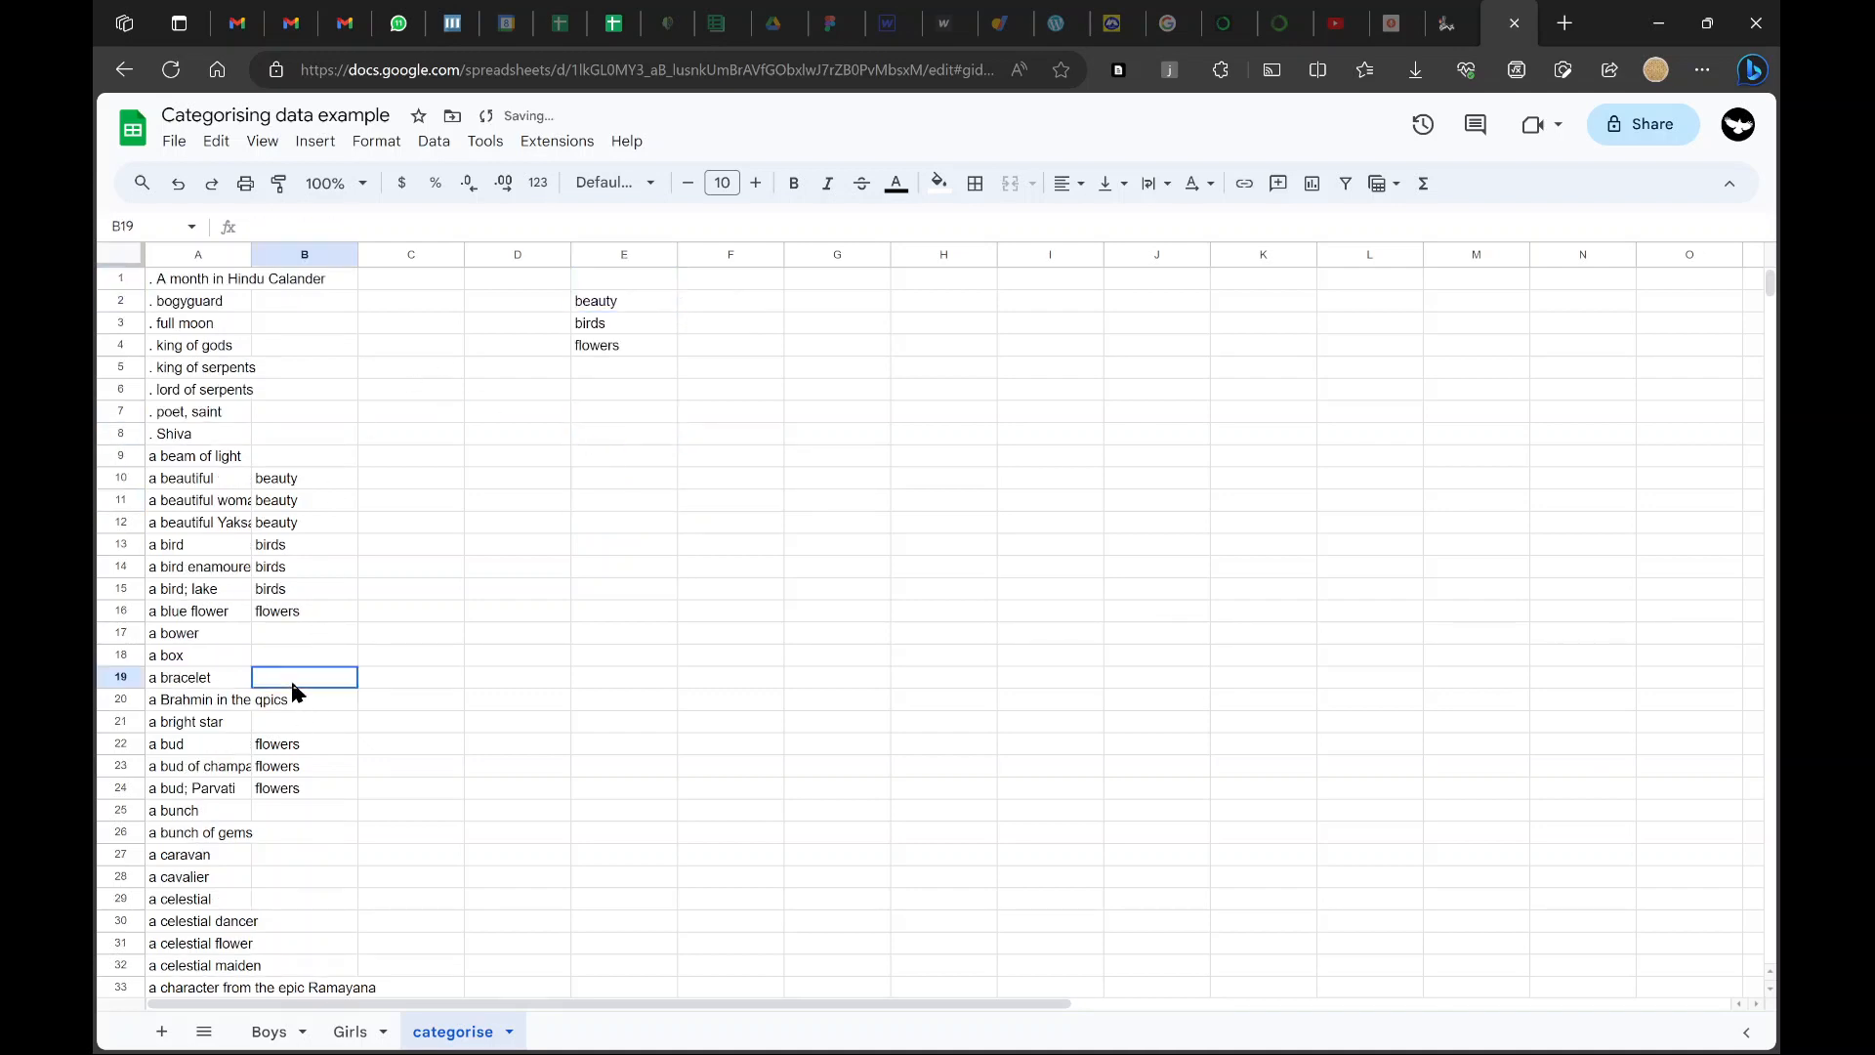
Enter the category "objects" in B18 beside the description "a box"
click(285, 661)
text(ob)
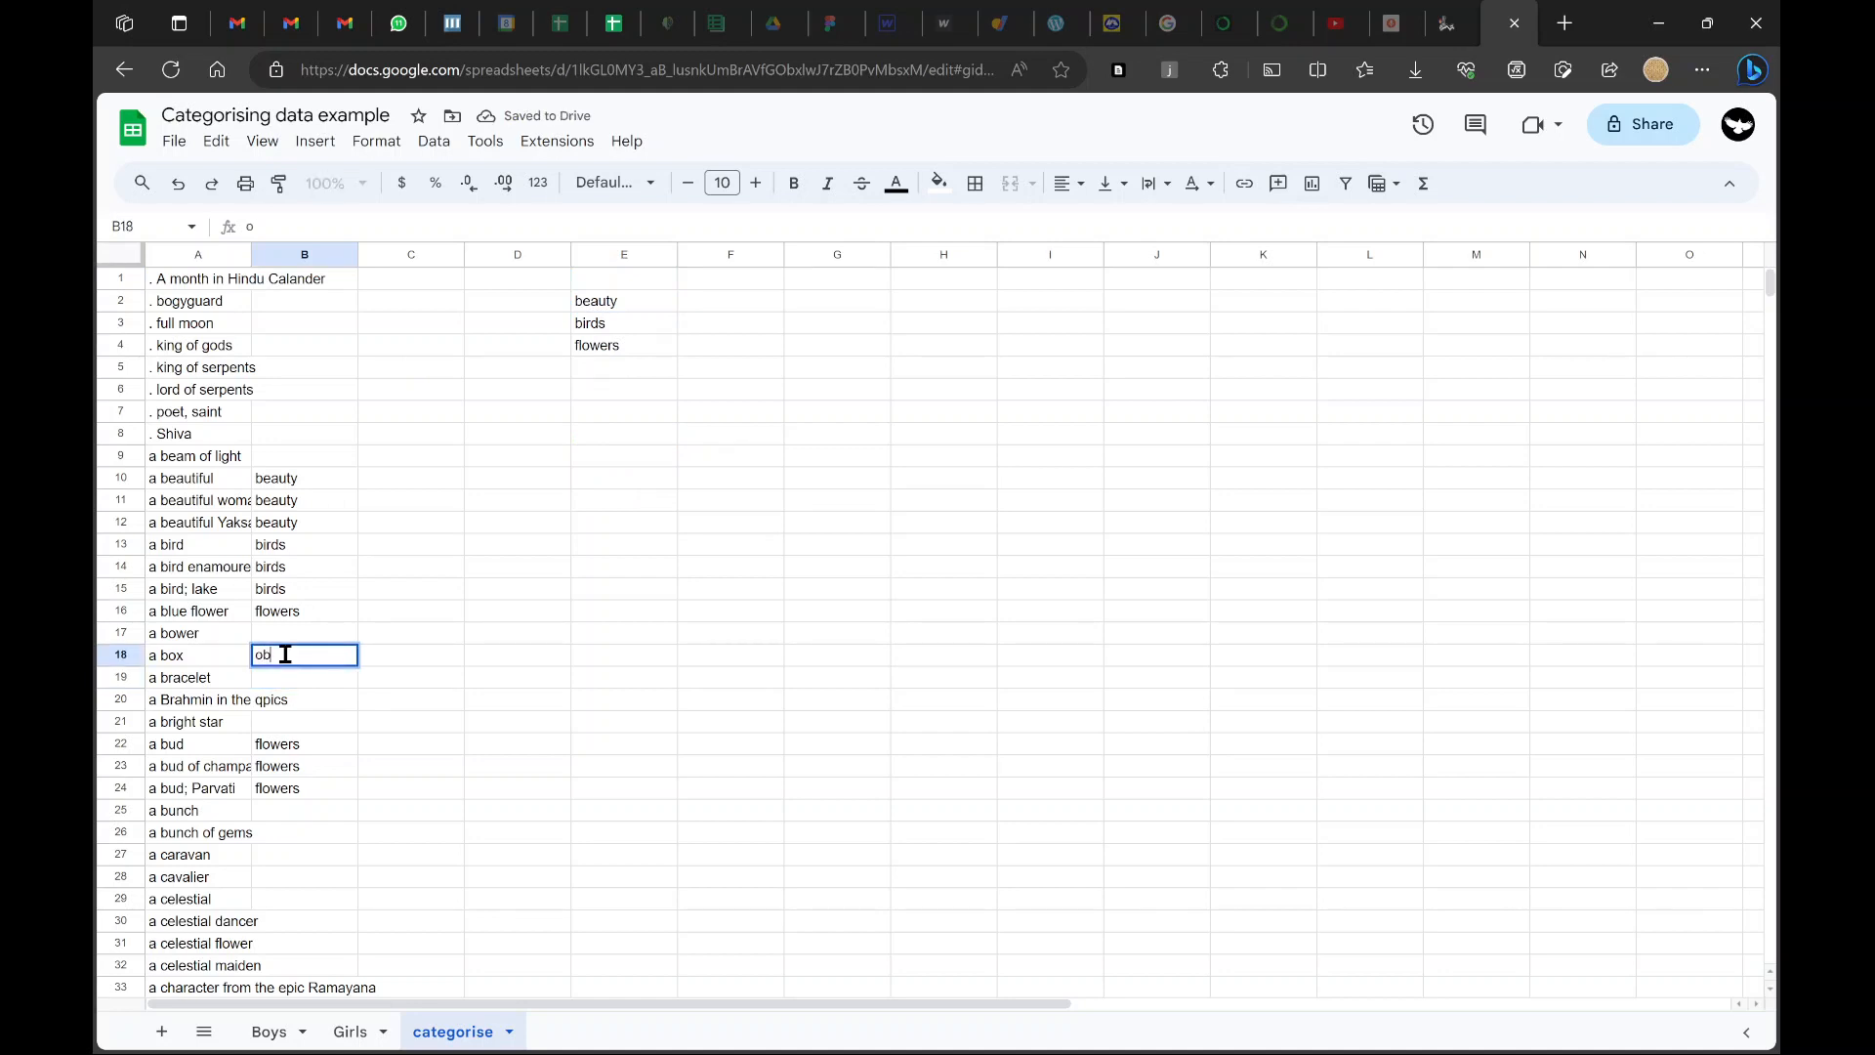
text(jects)
key(Return)
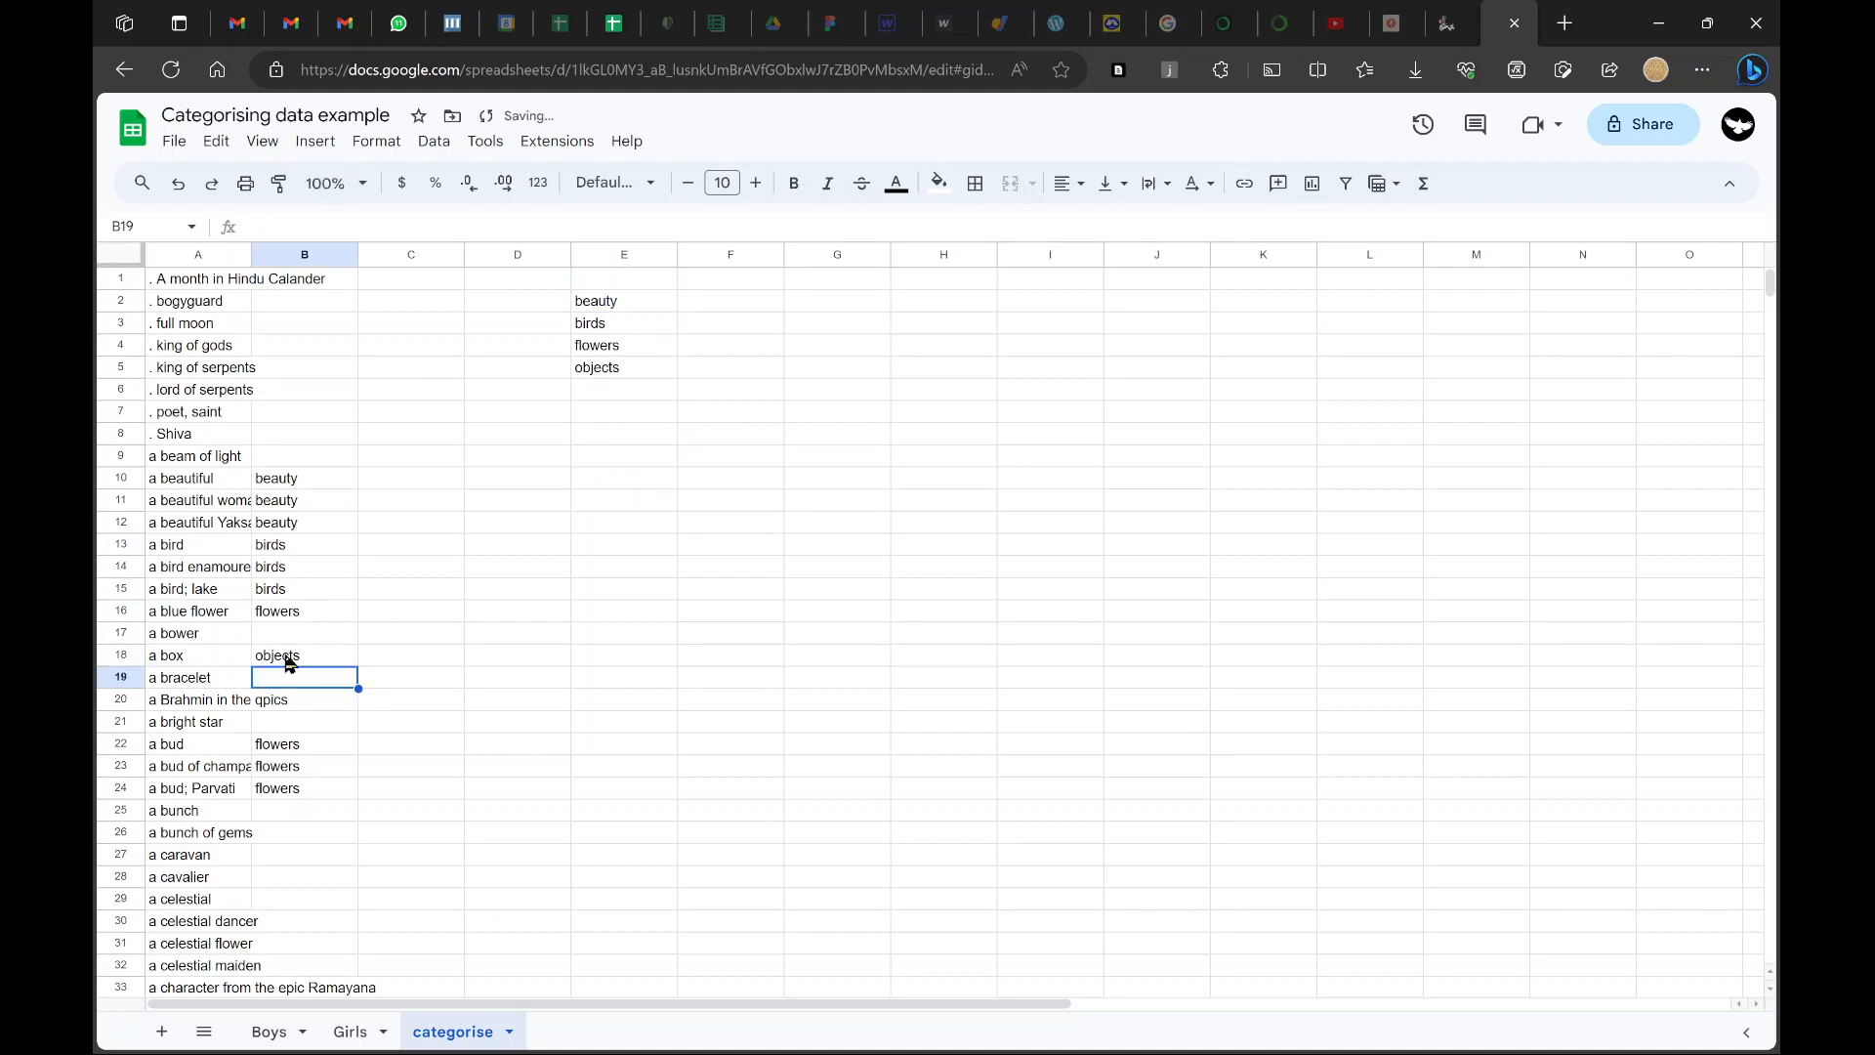
Review the unique category list in column E and look through the uncategorised descriptions in column A for ones that share a theme
click(615, 376)
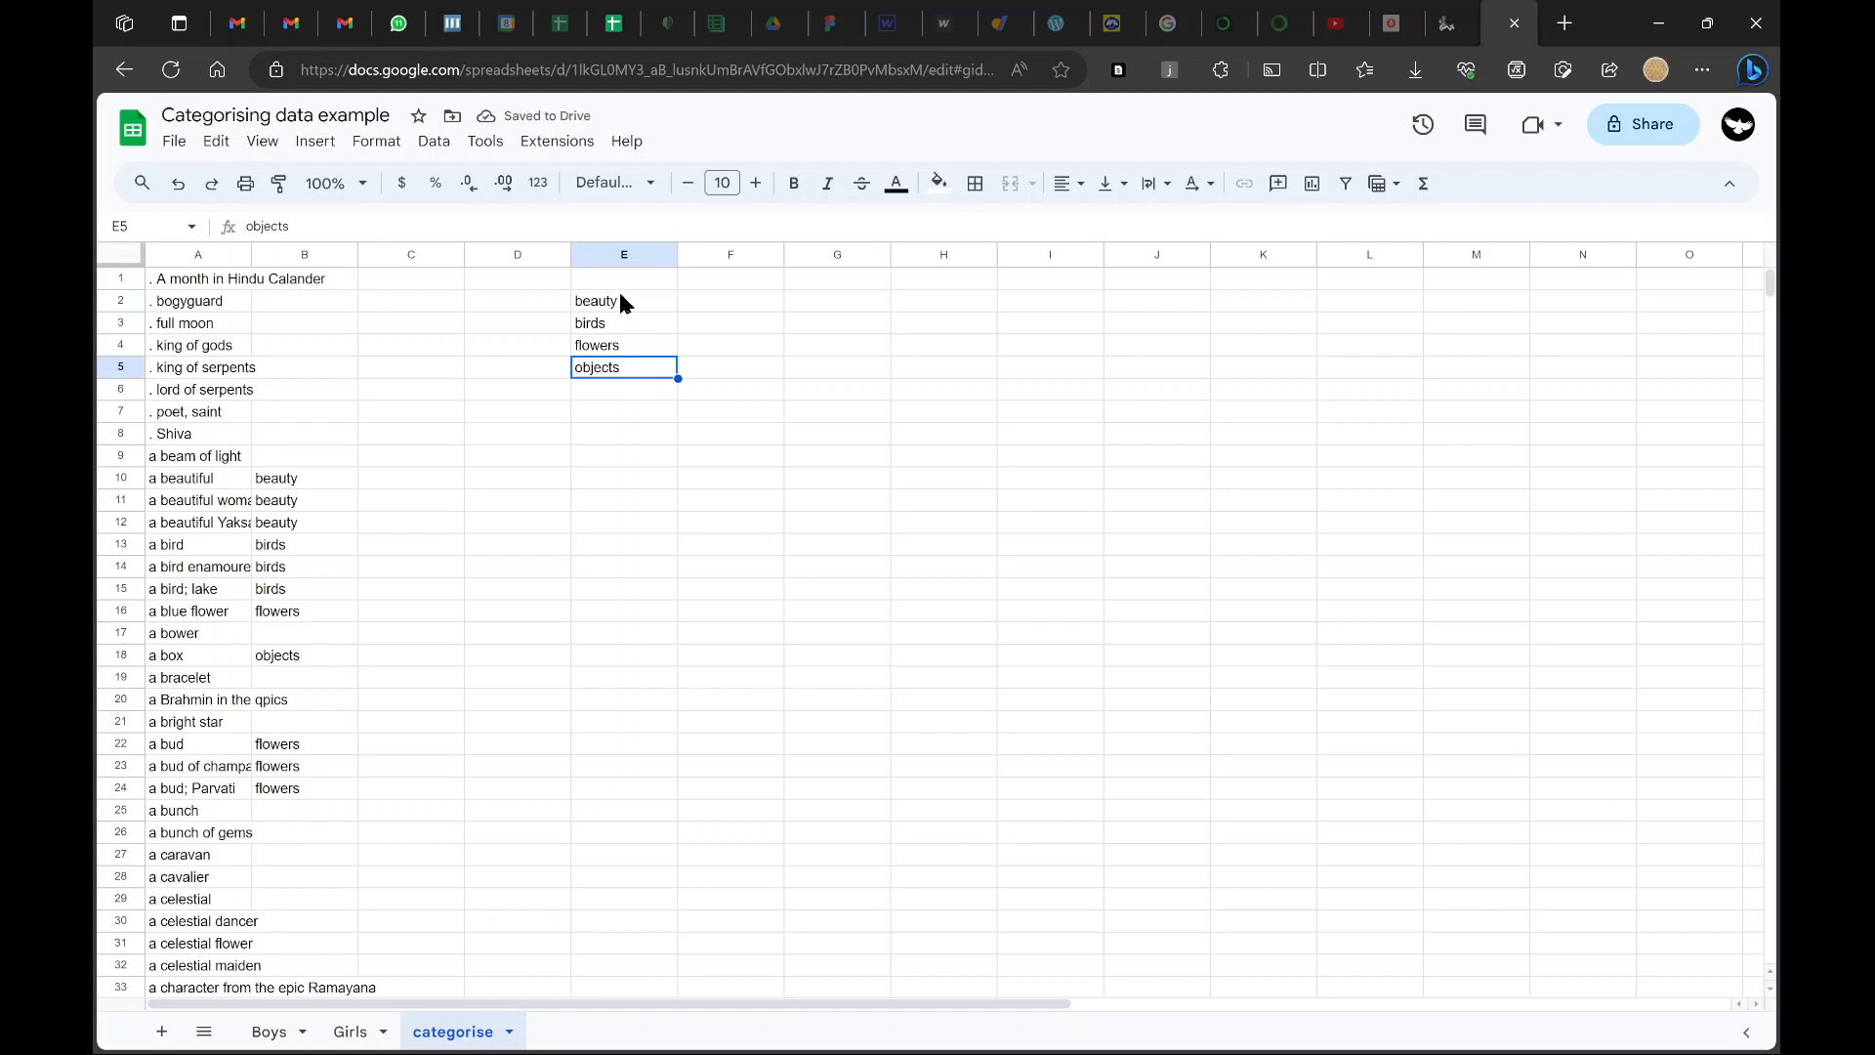
drag(618, 293, 630, 371)
click(309, 852)
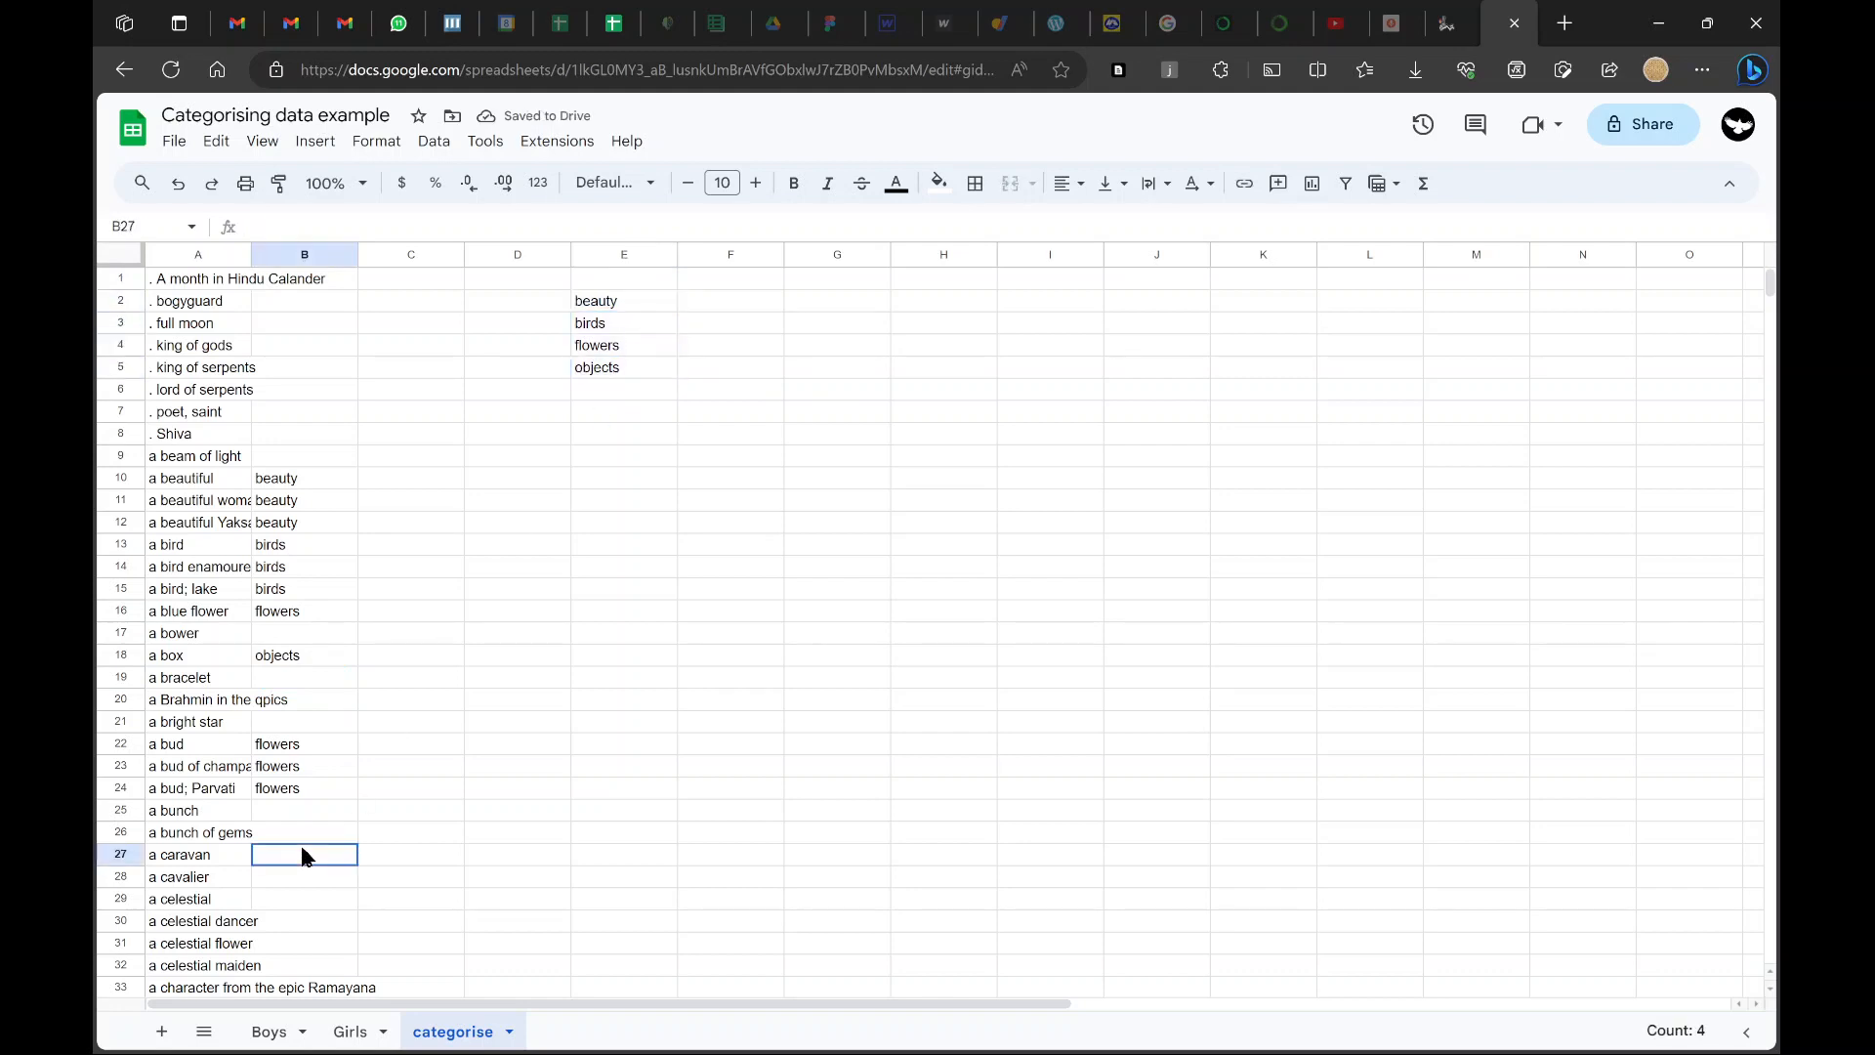
click(333, 793)
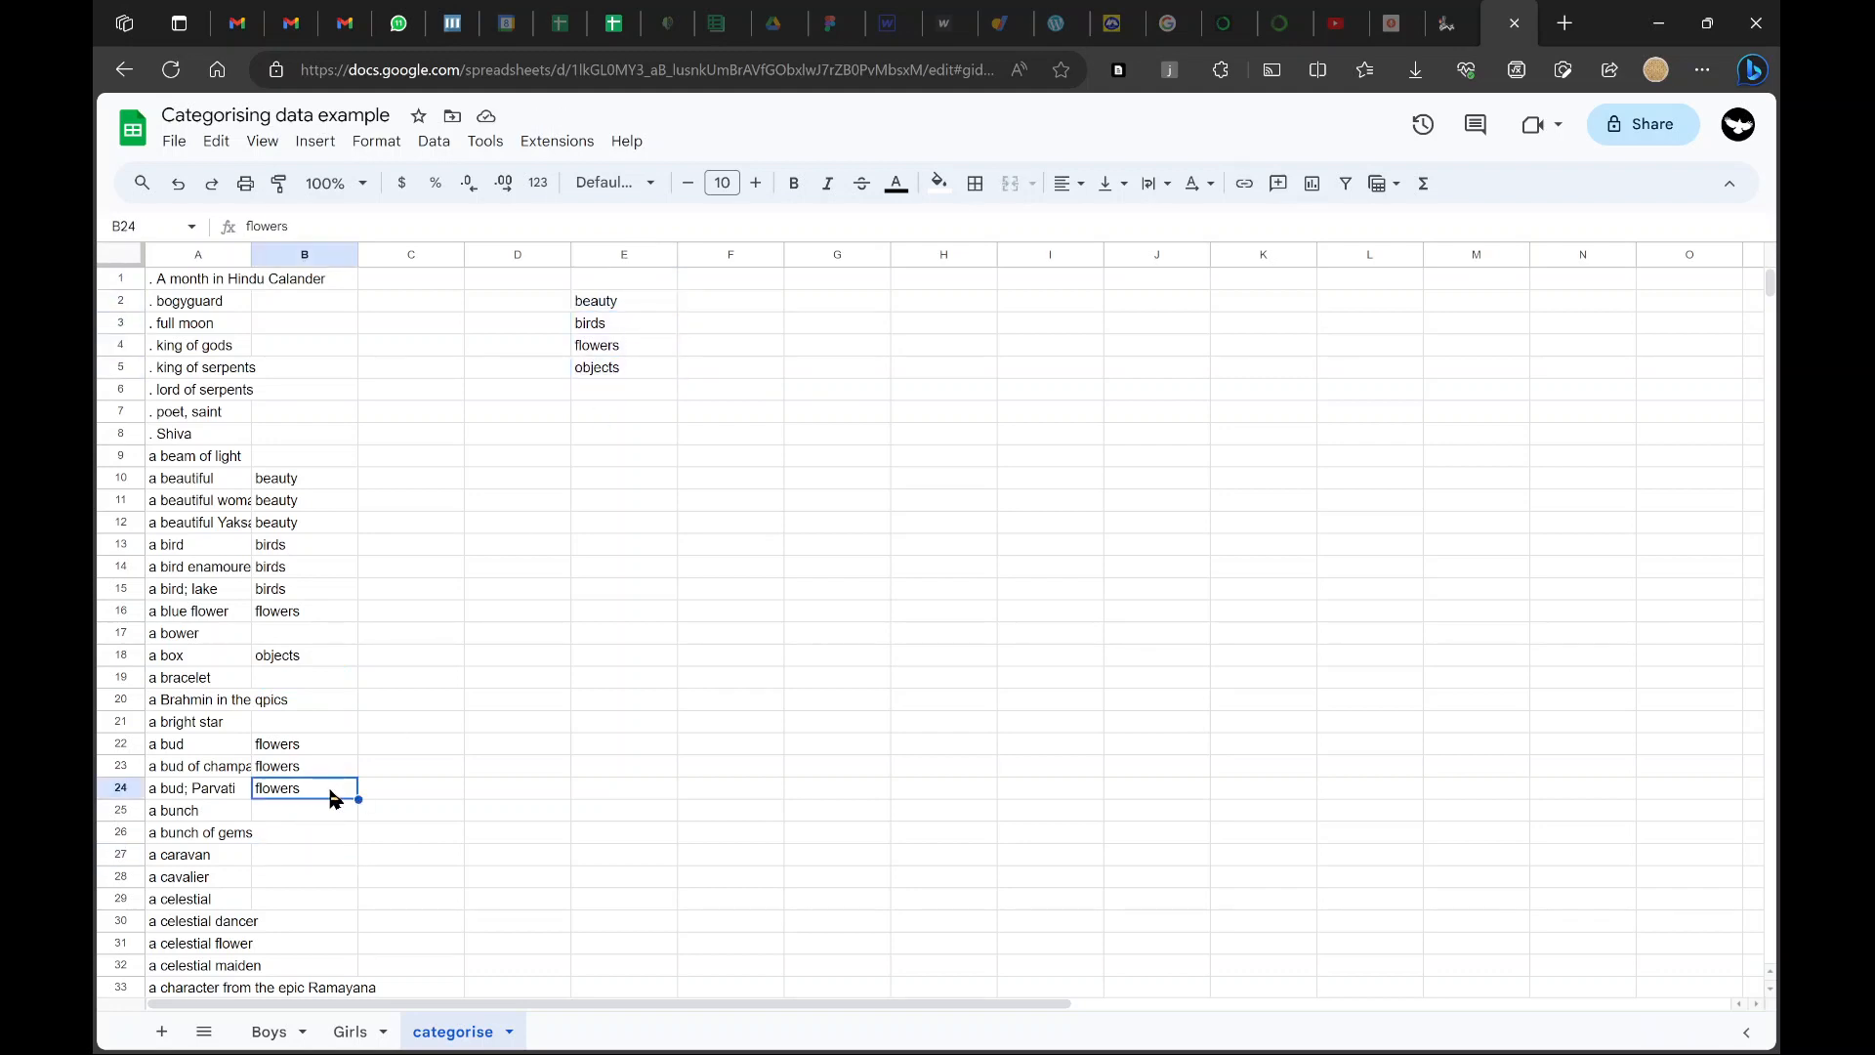
drag(613, 303, 617, 379)
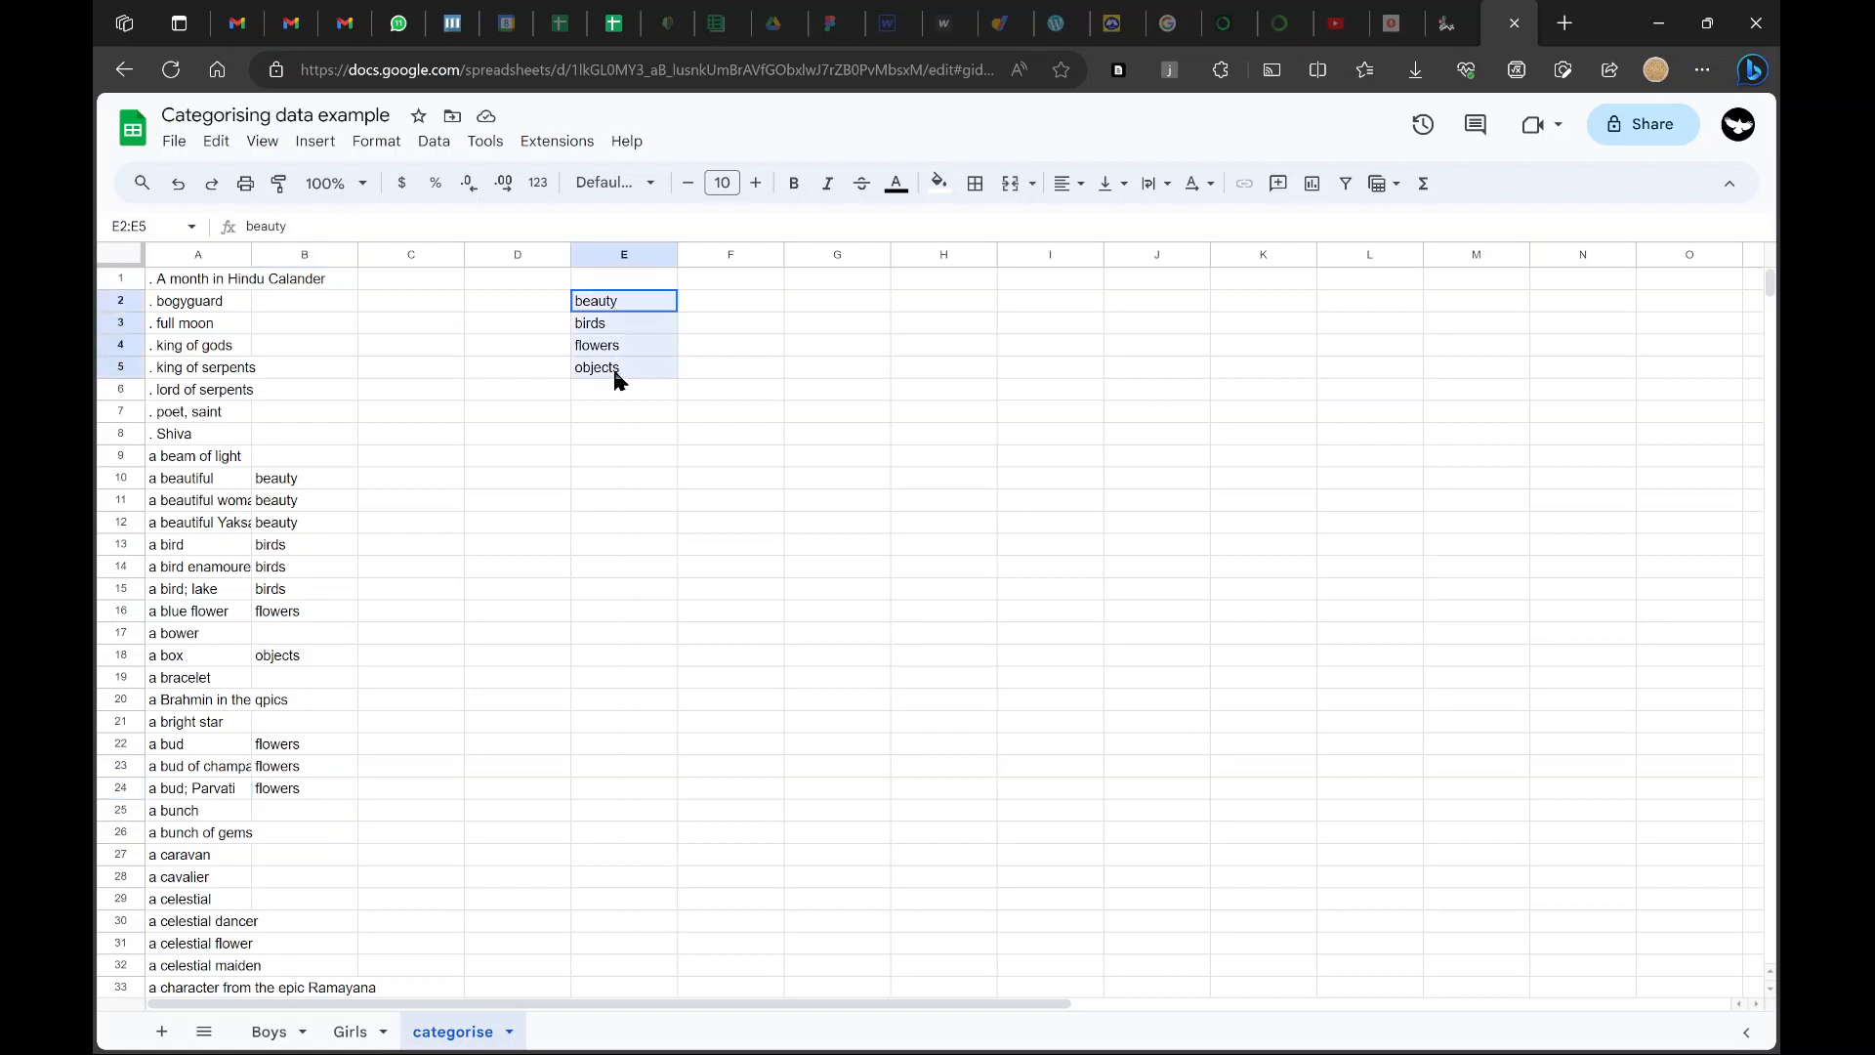
click(217, 729)
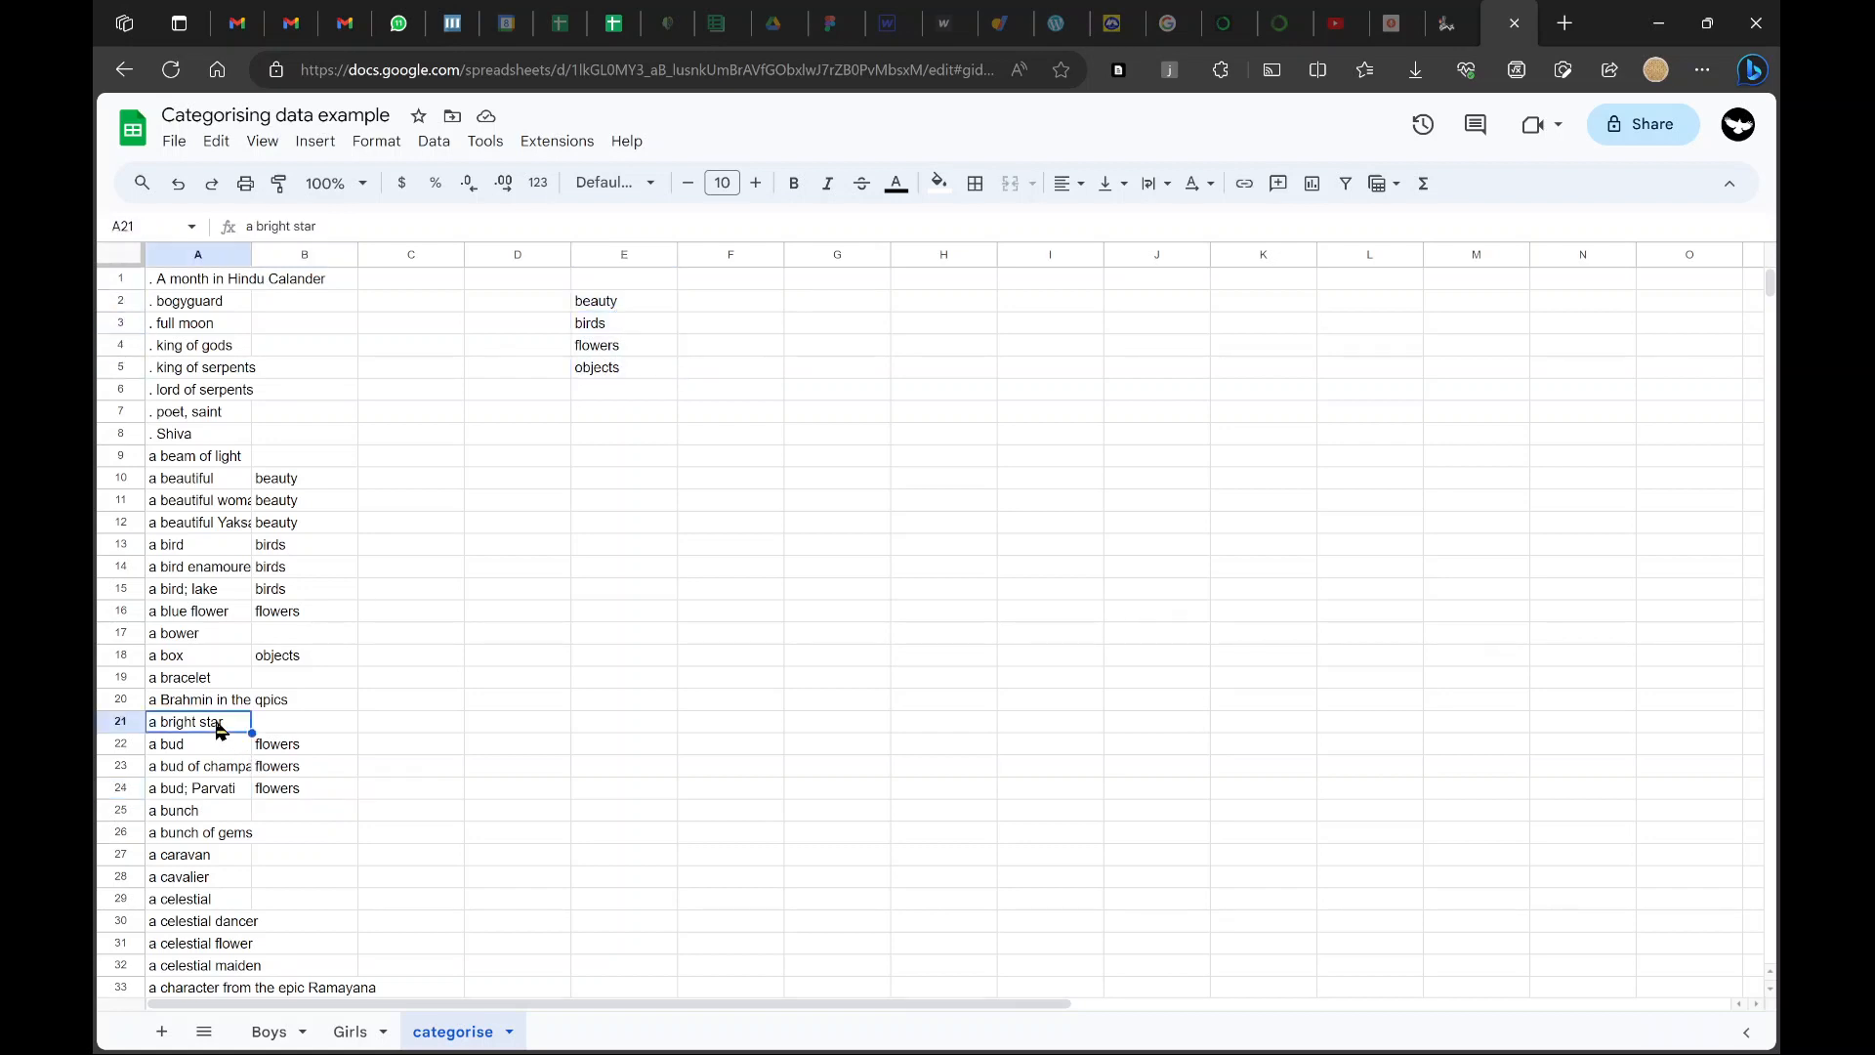
click(296, 730)
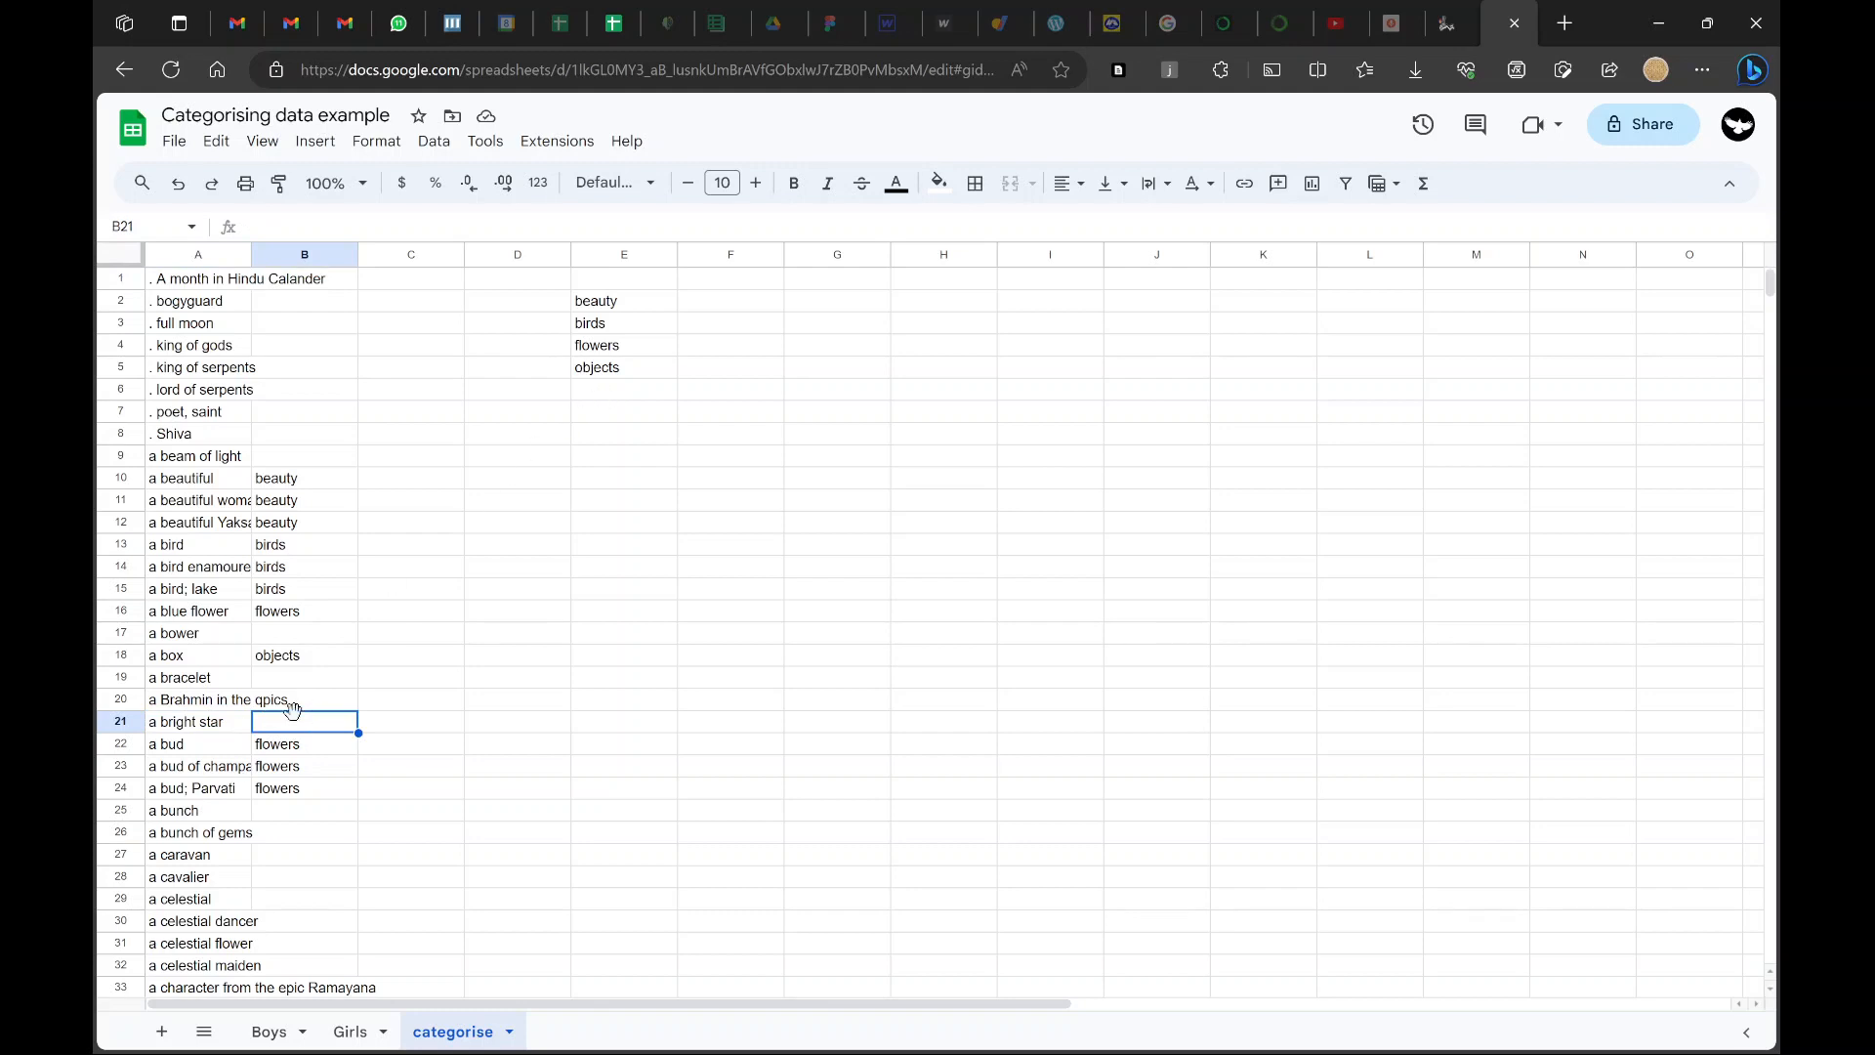
click(298, 739)
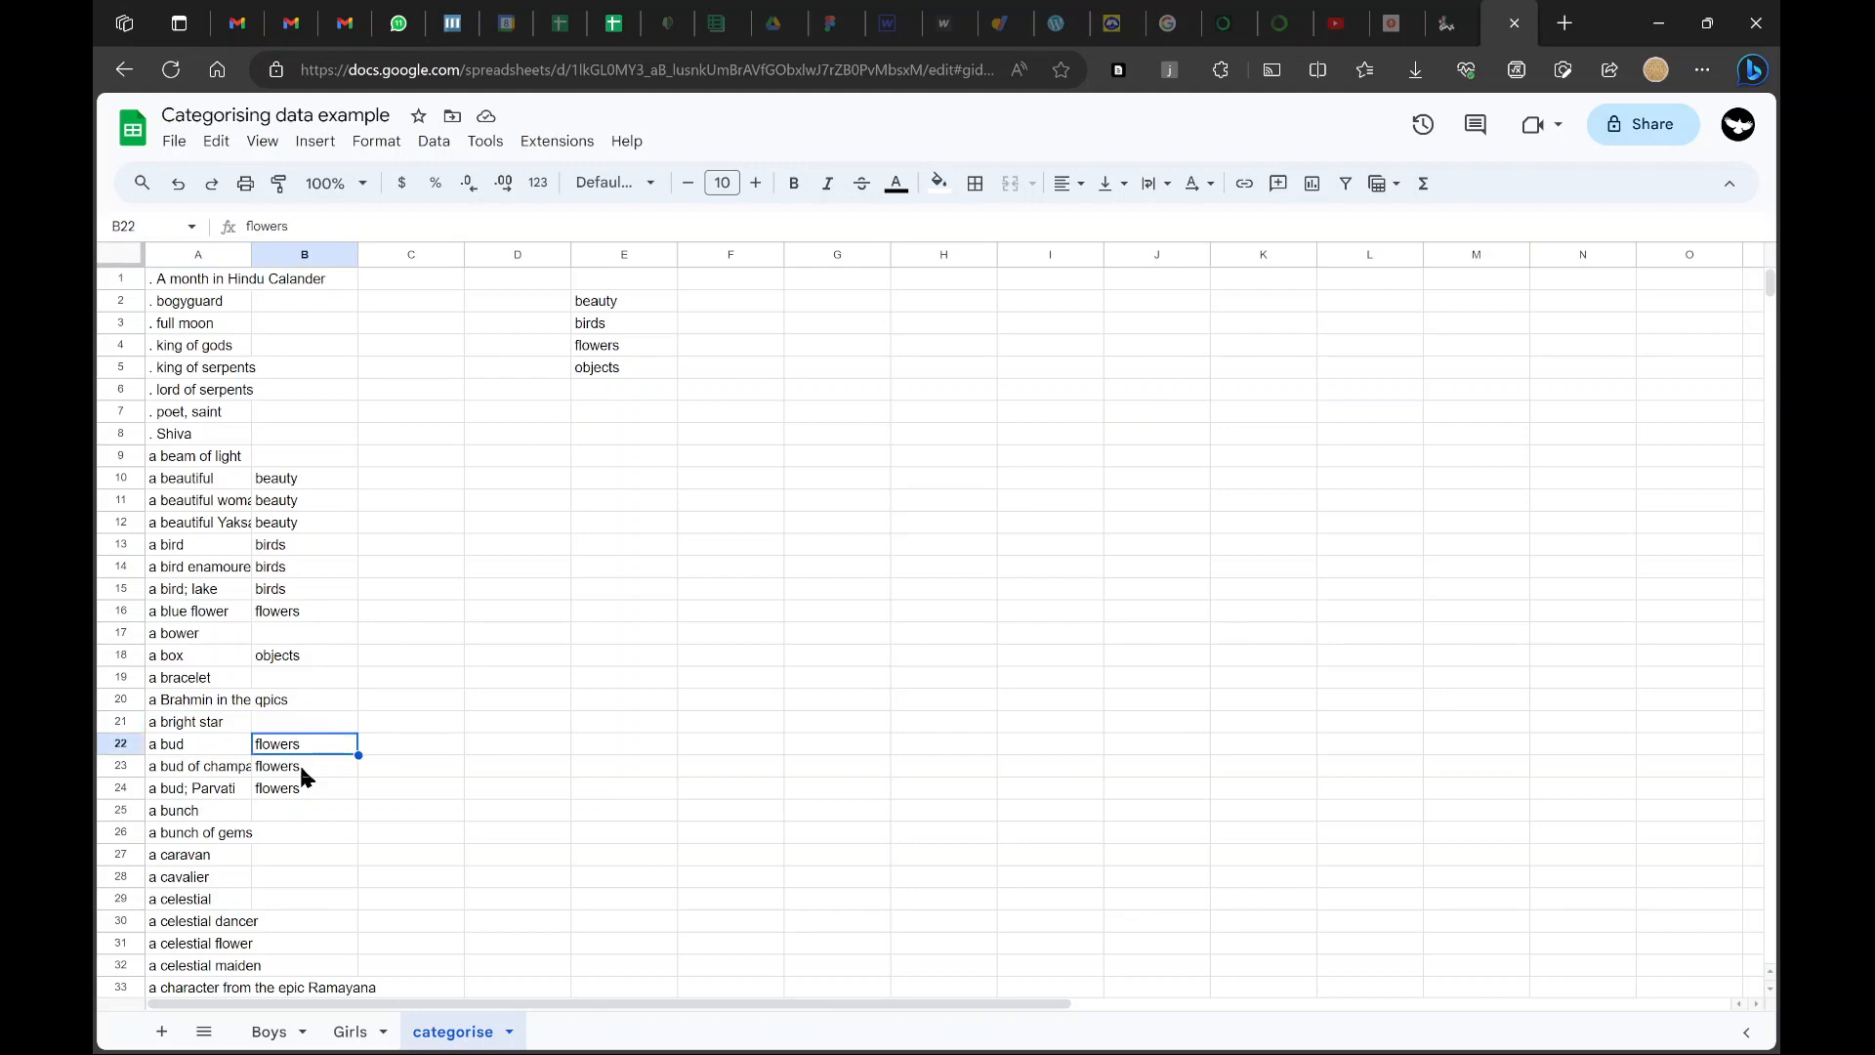
click(301, 770)
scroll(303, 778, down, 3)
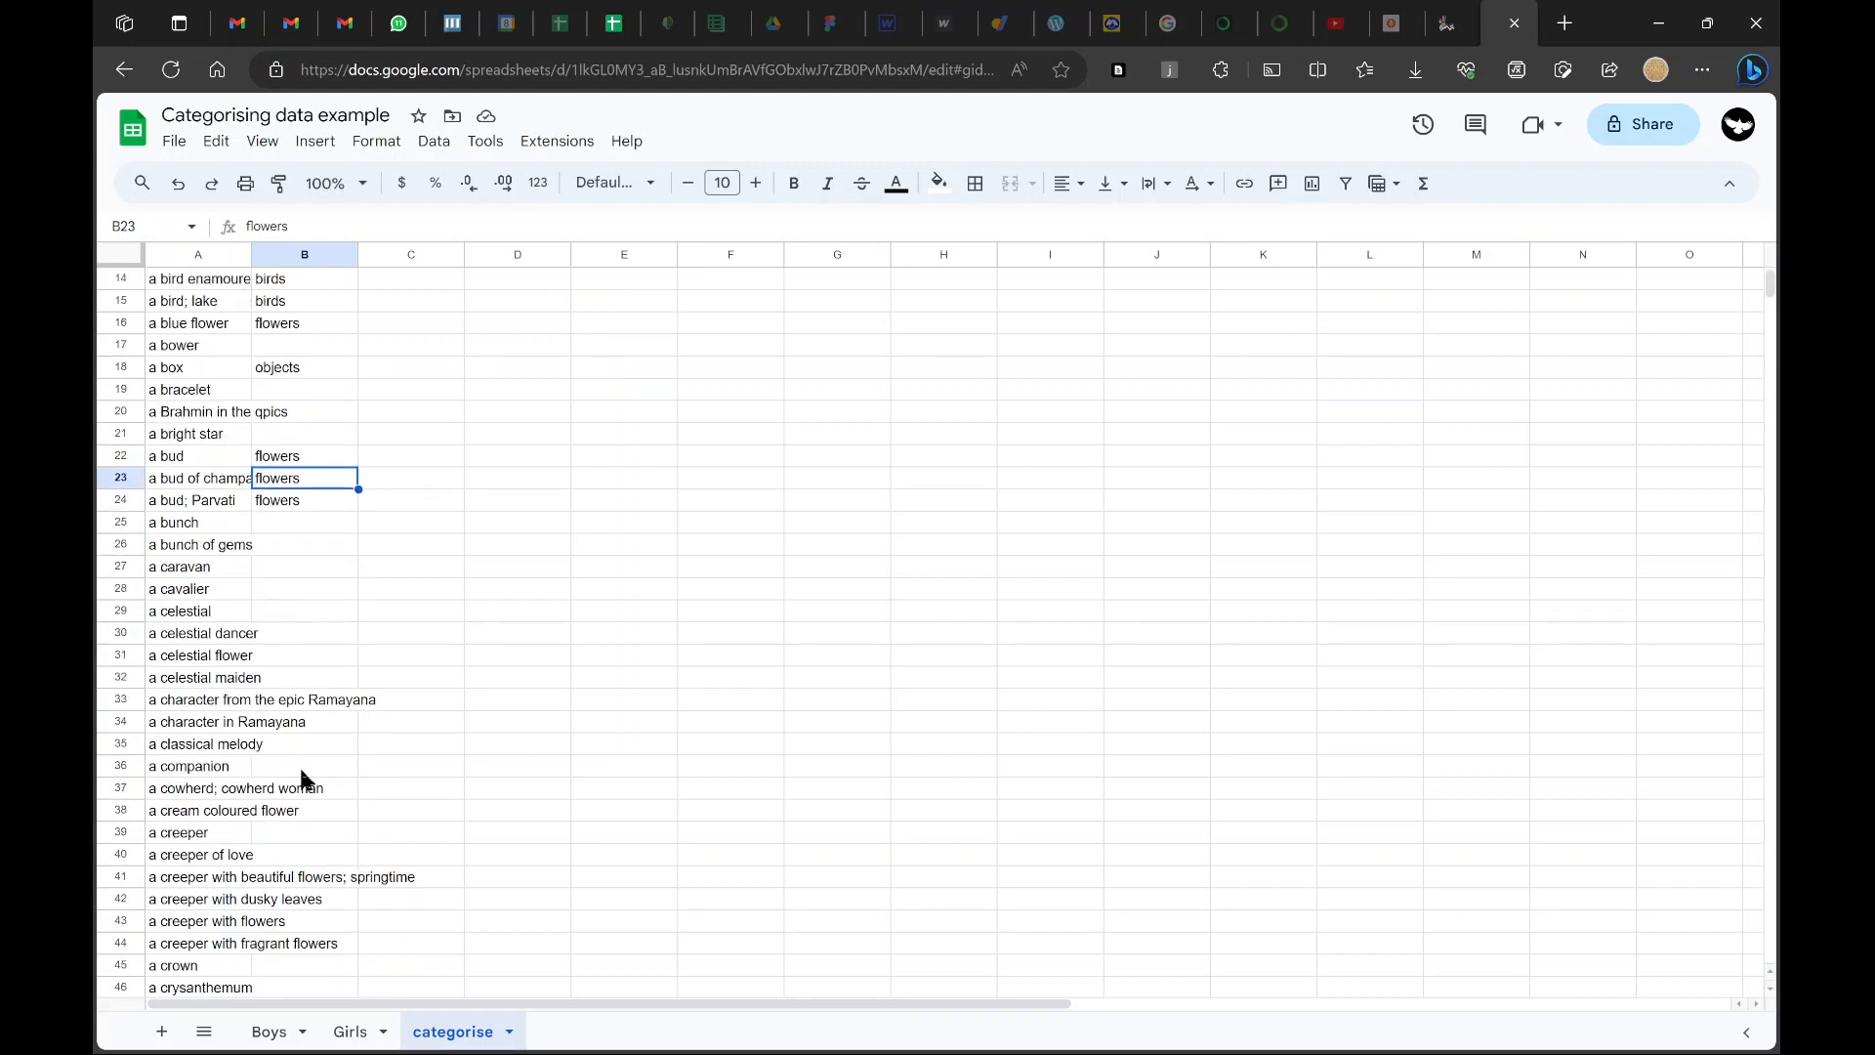
click(289, 569)
scroll(289, 557, down, 5)
scroll(289, 557, up, 2)
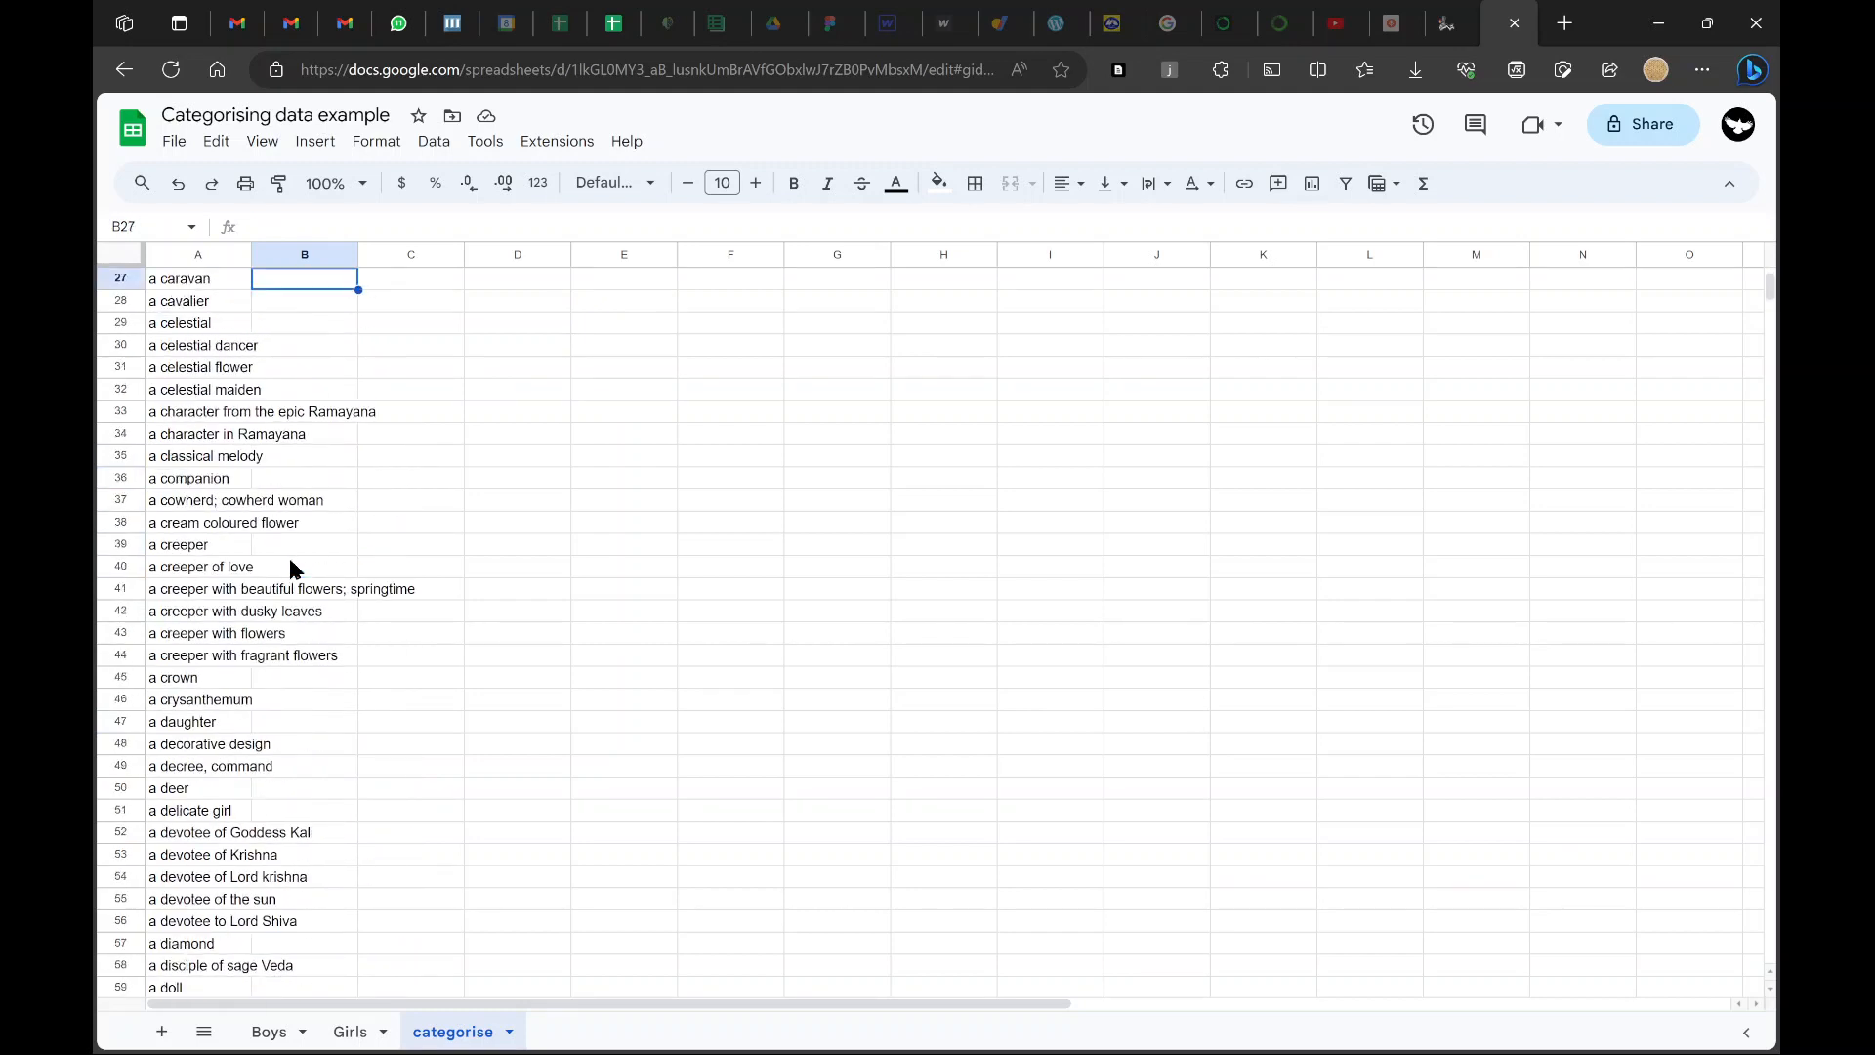
scroll(305, 577, up, 5)
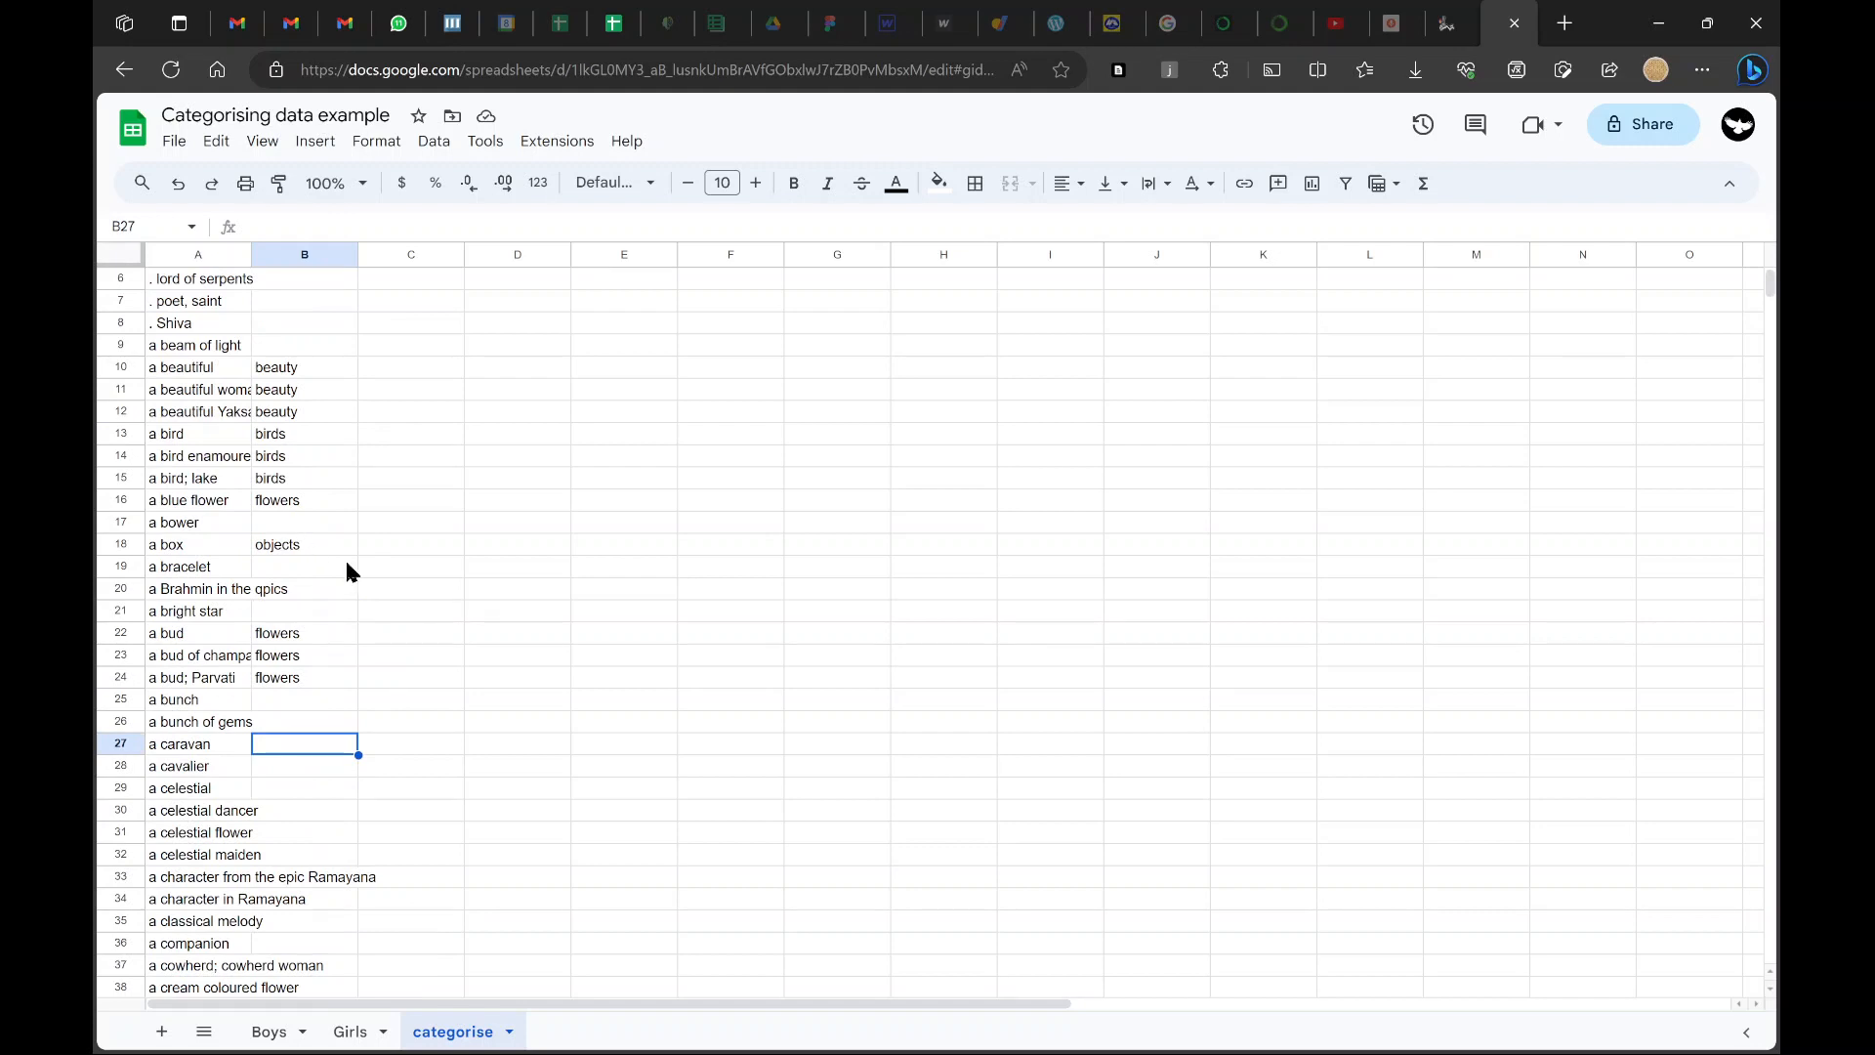
scroll(321, 574, up, 1)
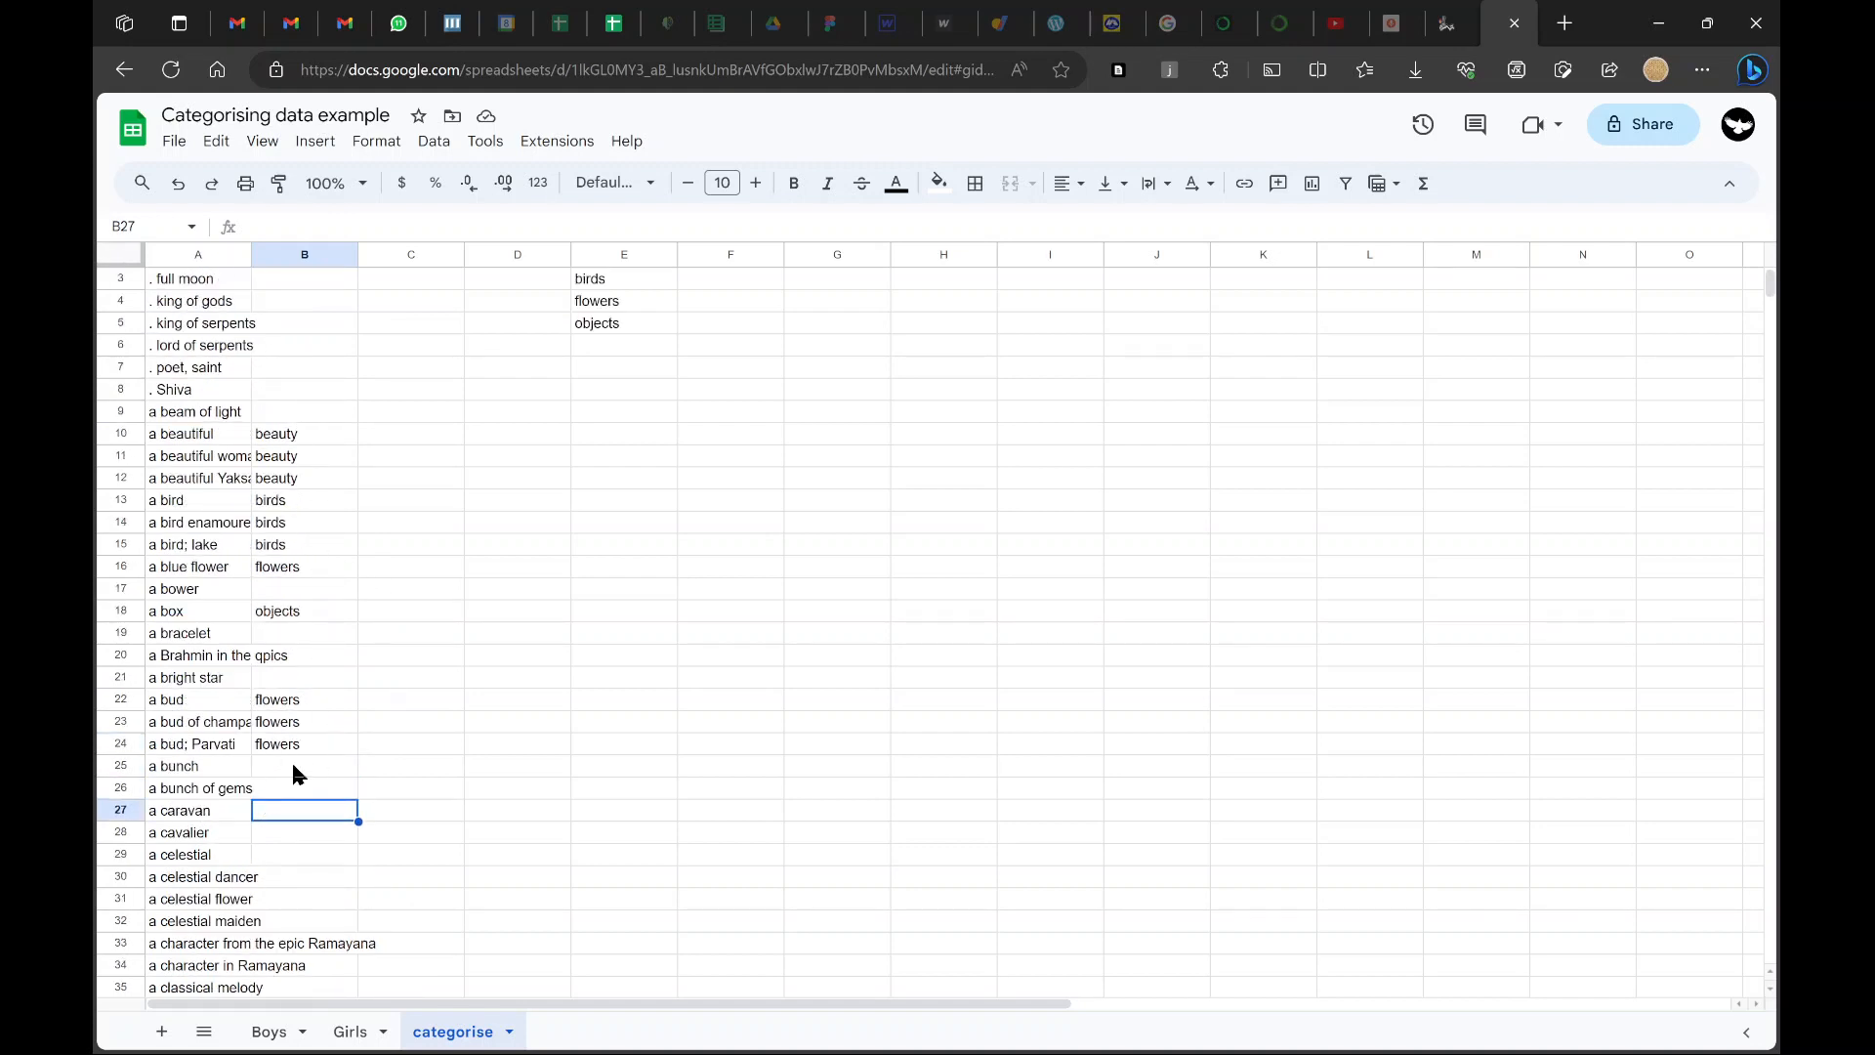
Enter the category "space" in B29 beside the description "a celestial"
click(291, 854)
text(s)
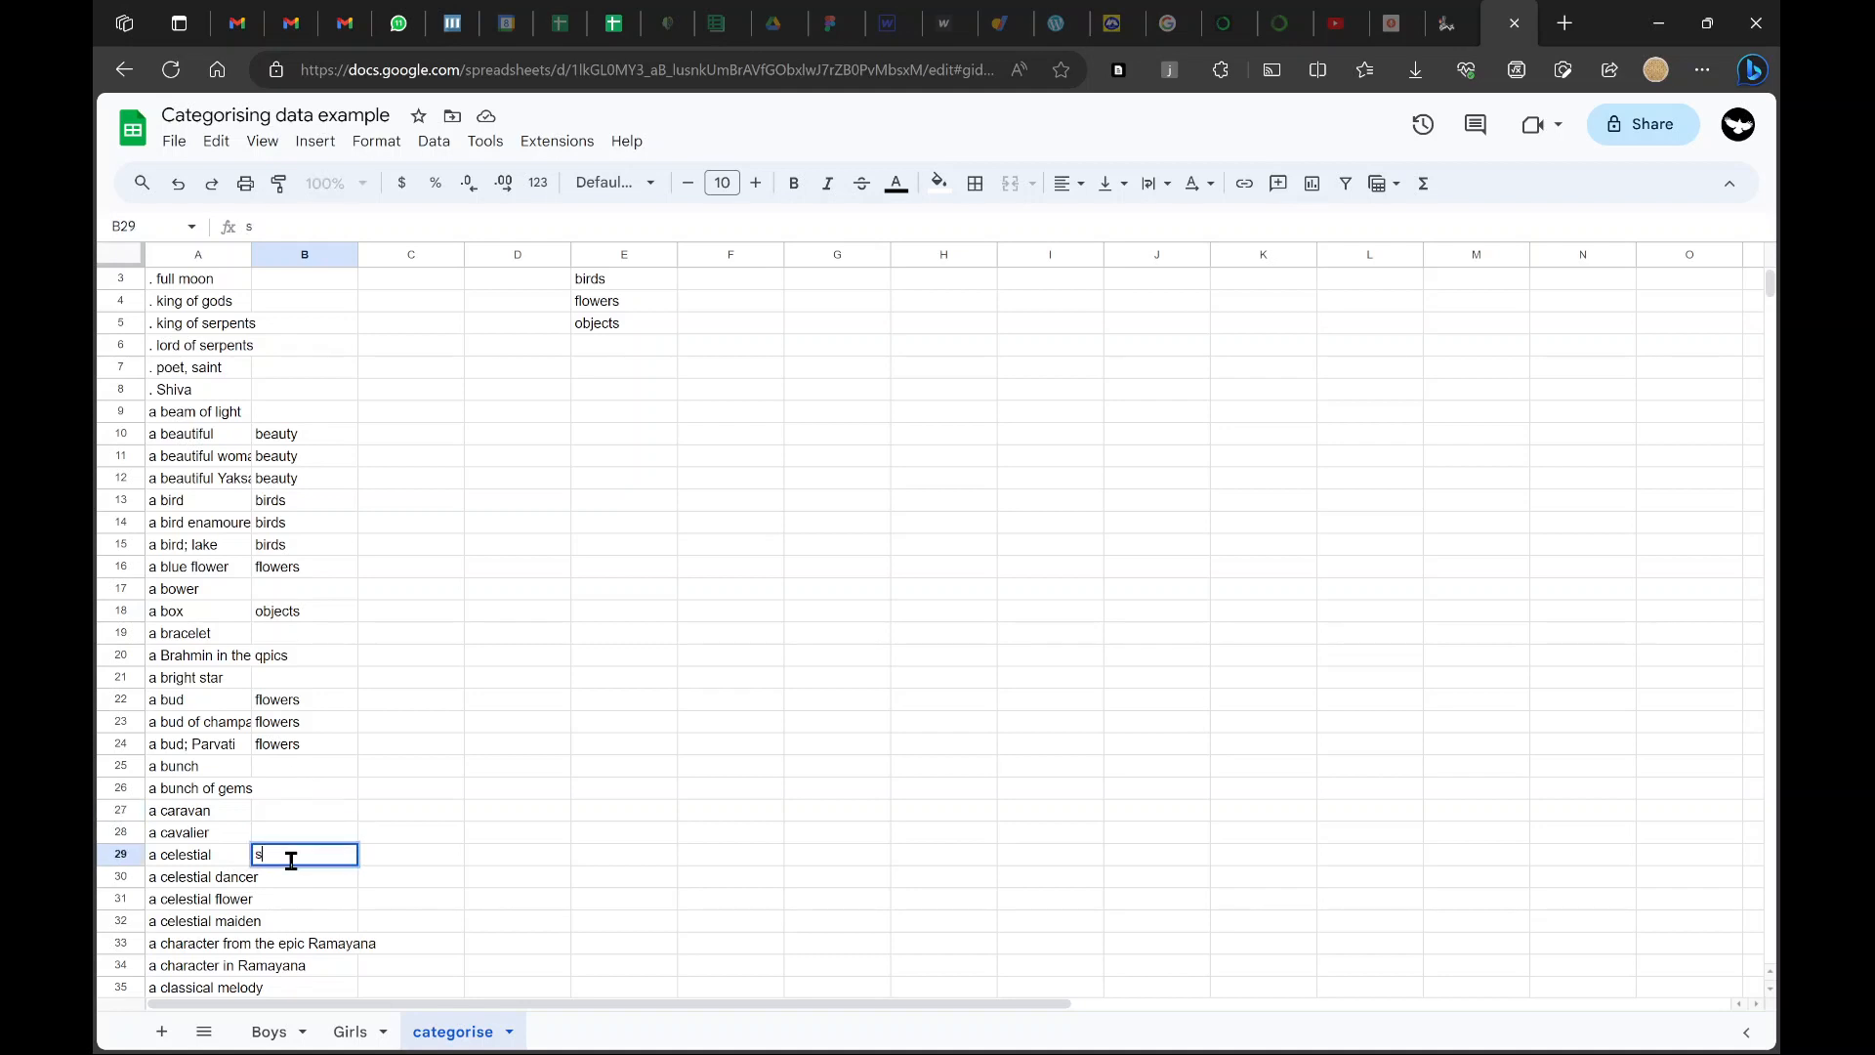
text(pace)
key(Return)
Fill the "space" category down from B29 to B32 for the remaining celestial descriptions
click(292, 861)
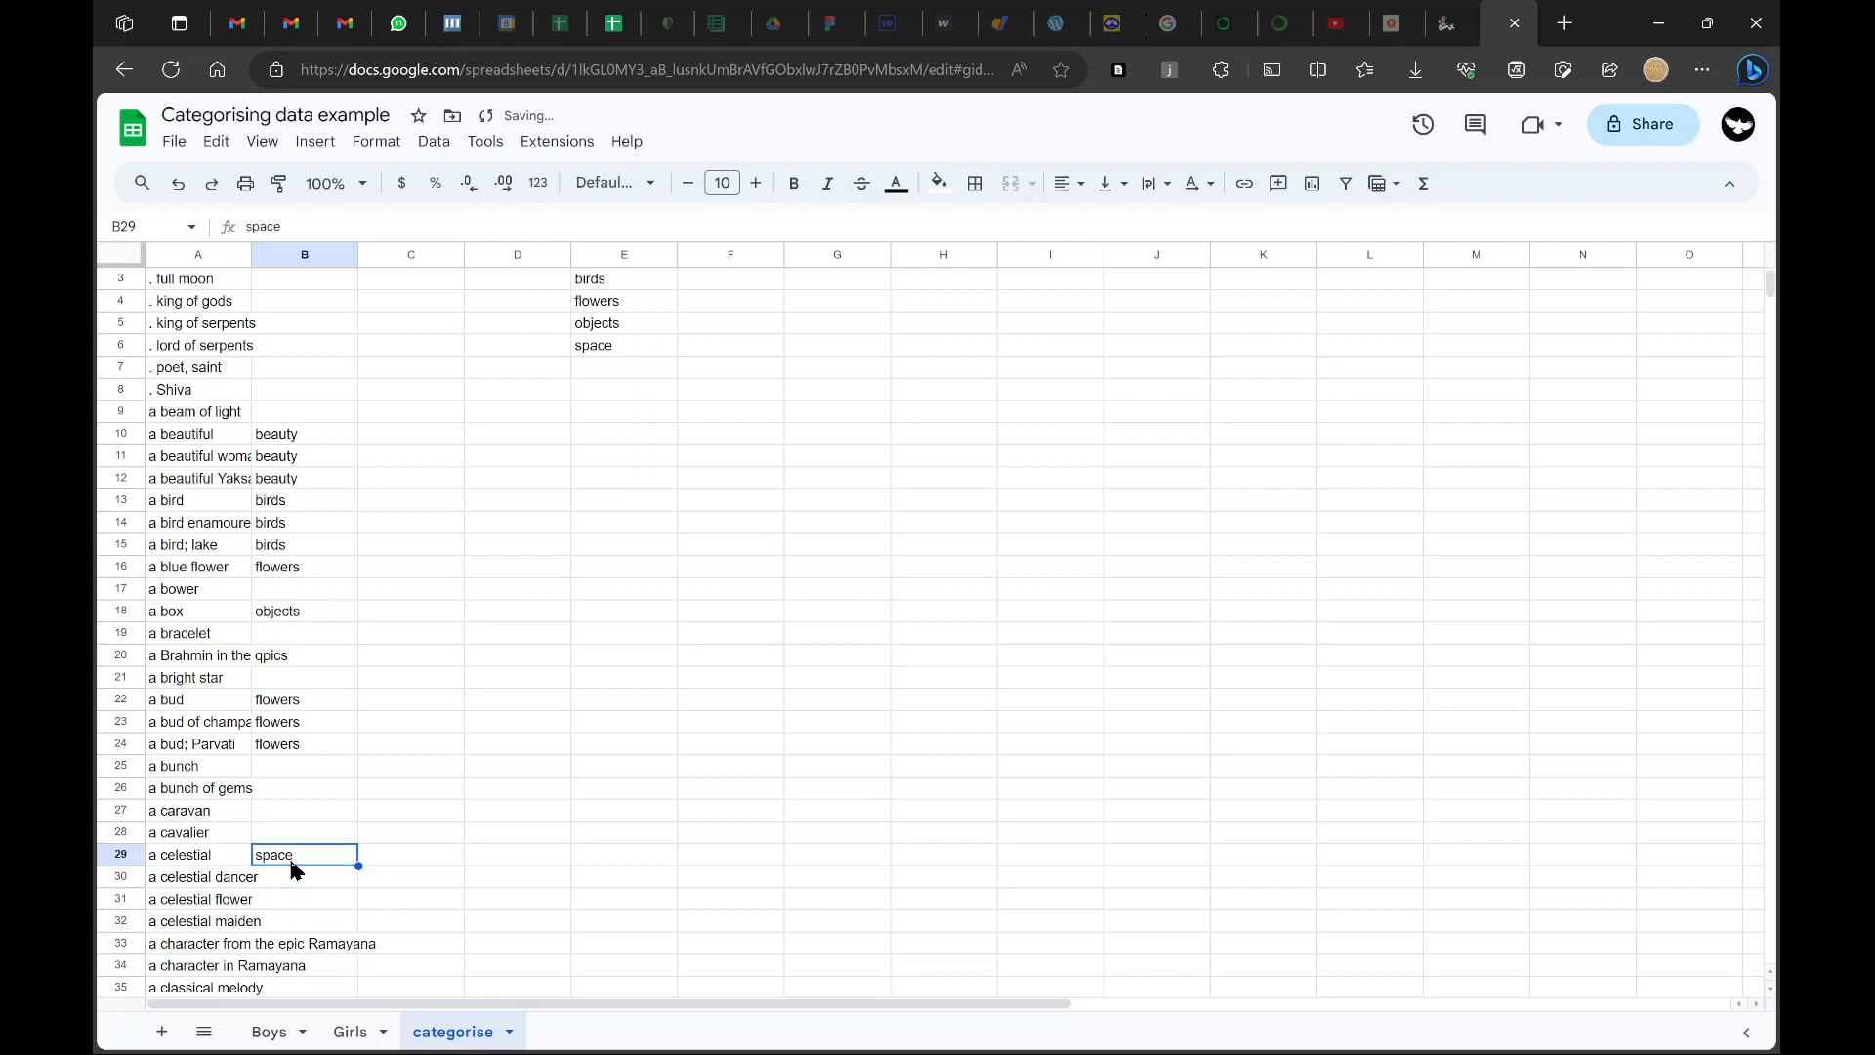
key(shift+Down)
key(shift+Down)
key(shift+Down)
key(ctrl+d)
key(Down)
key(Down)
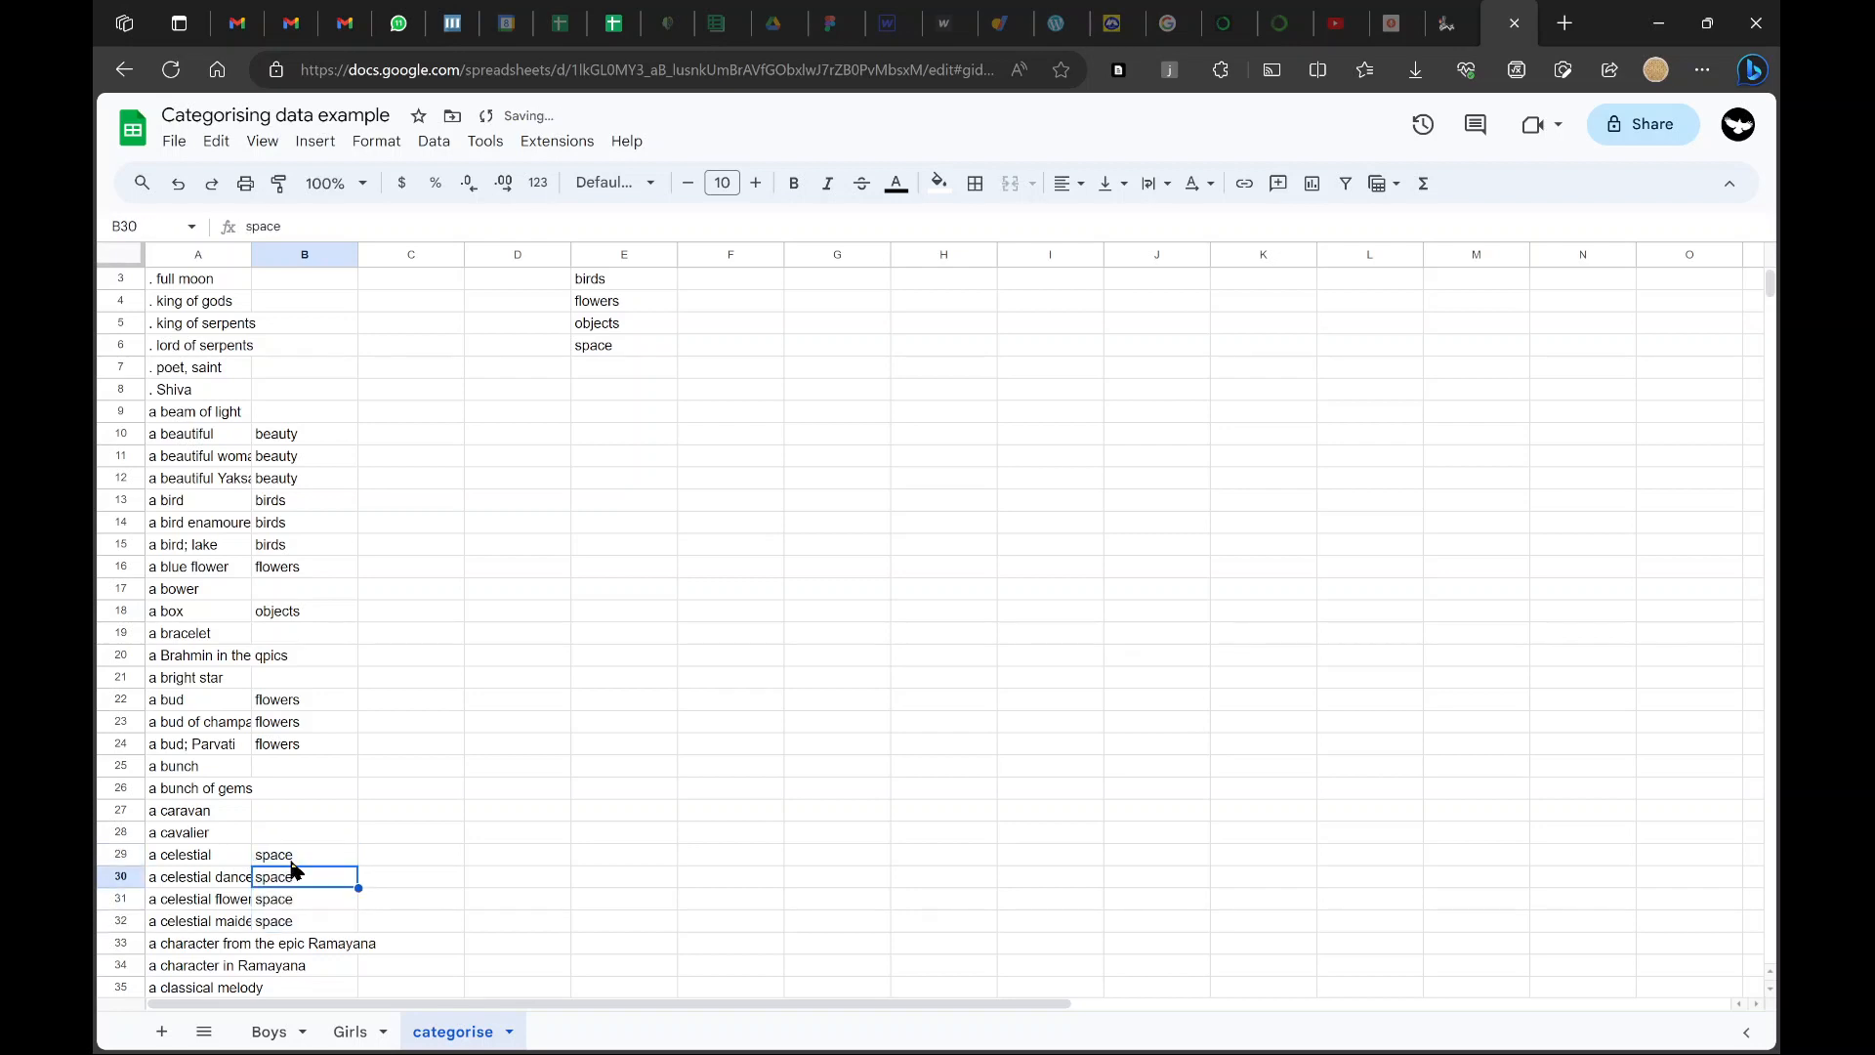
Review the categories assigned in column B, and examine the Desc column of the Girls sheet from its last entries up to its first
scroll(295, 869, down, 3)
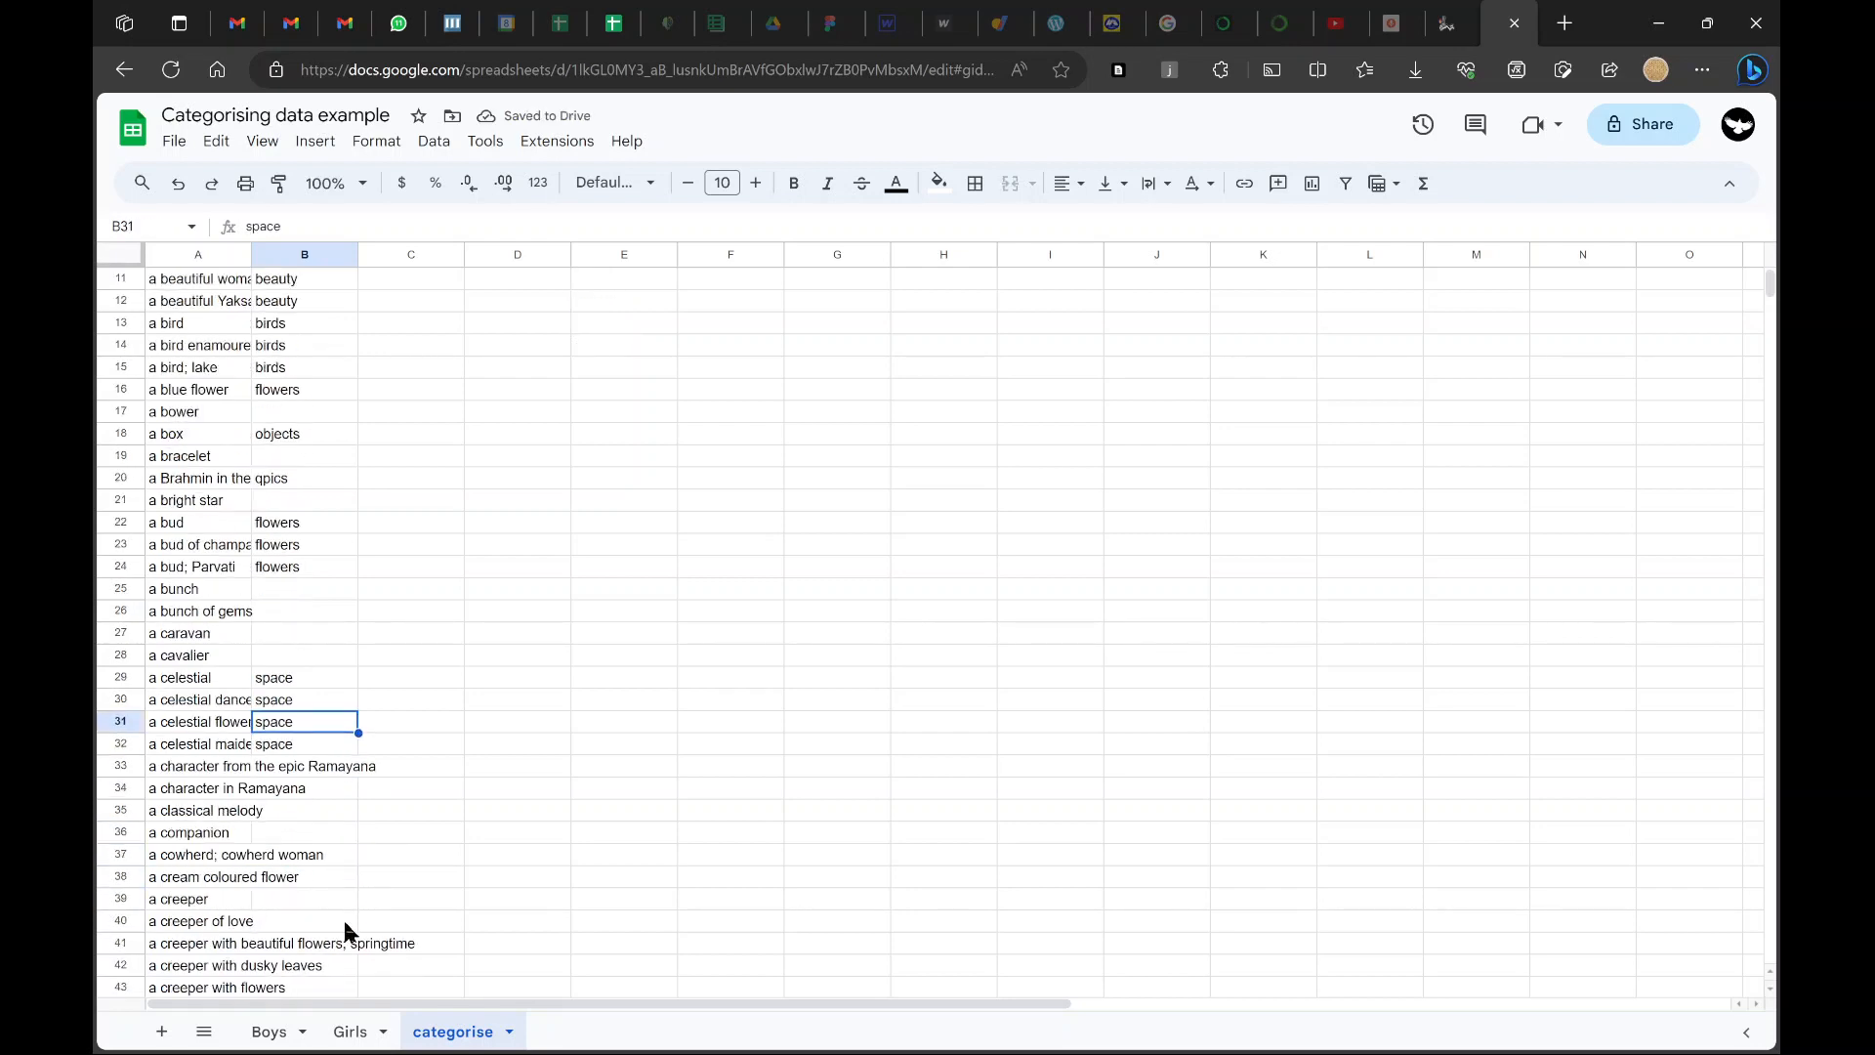
scroll(344, 924, down, 3)
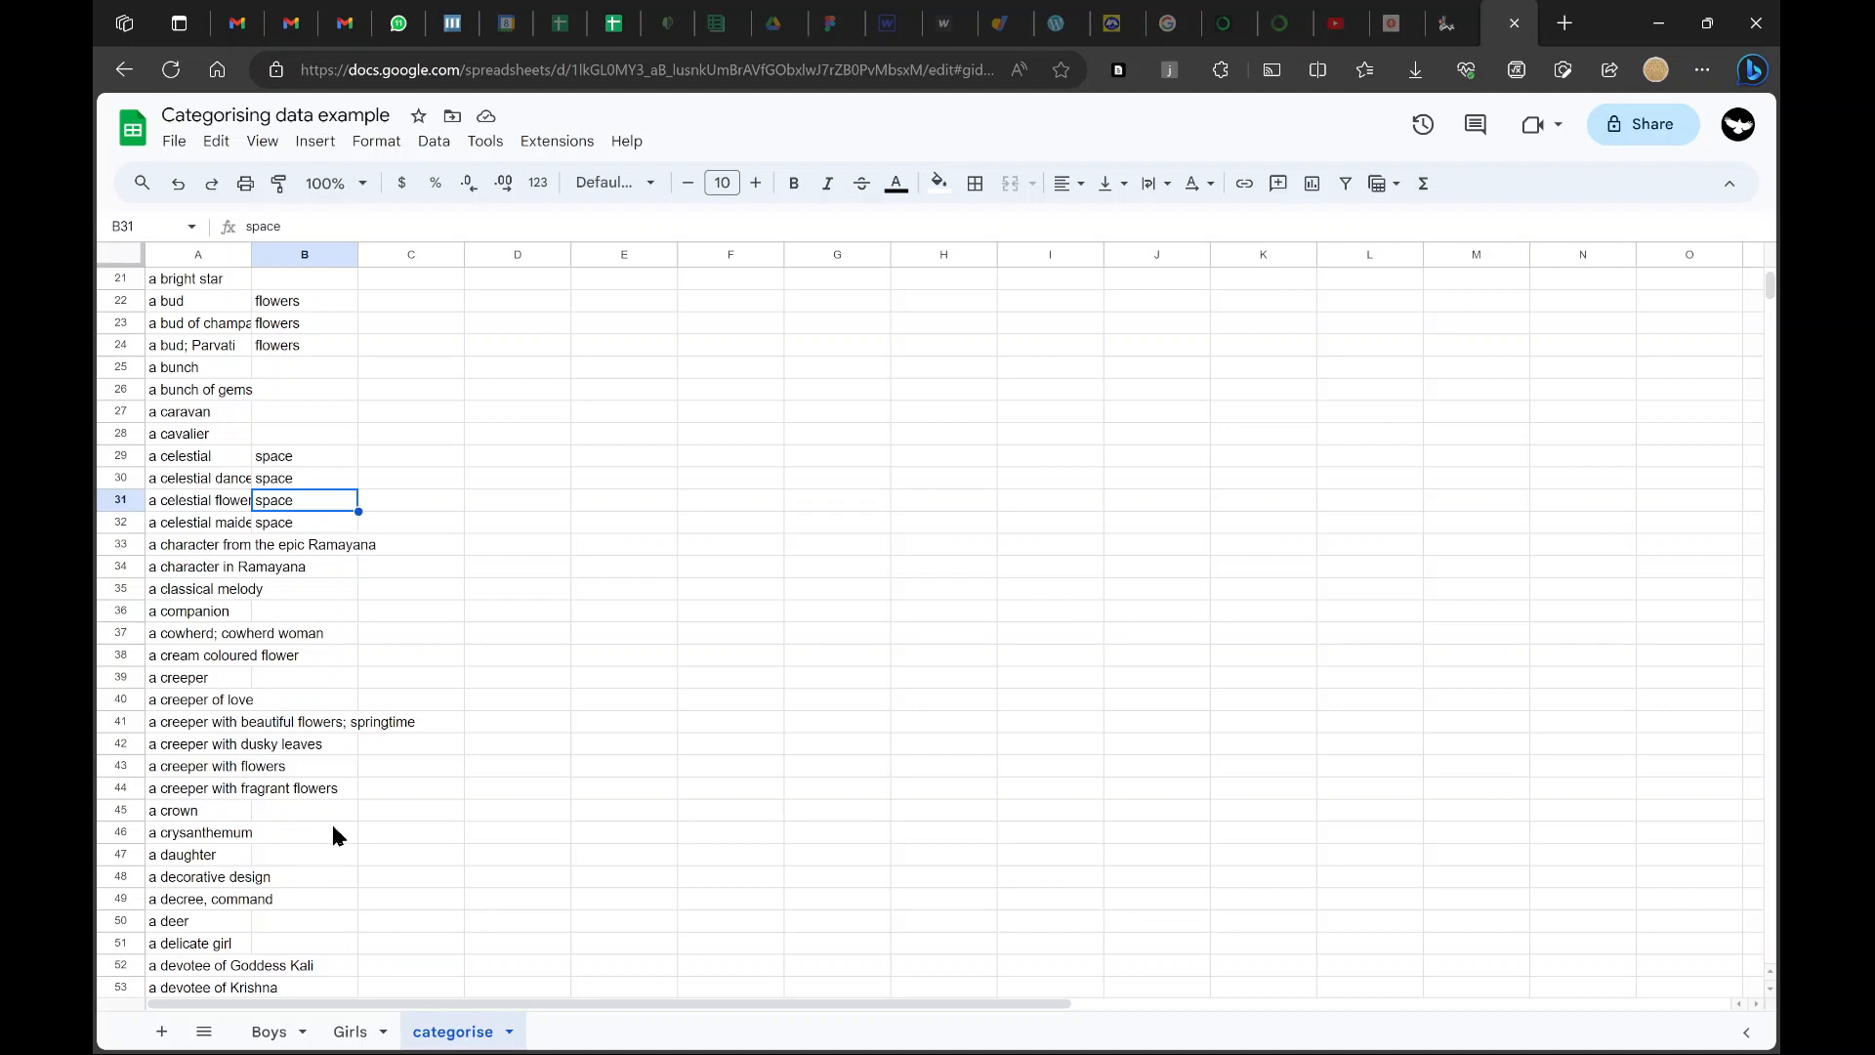
scroll(333, 828, up, 6)
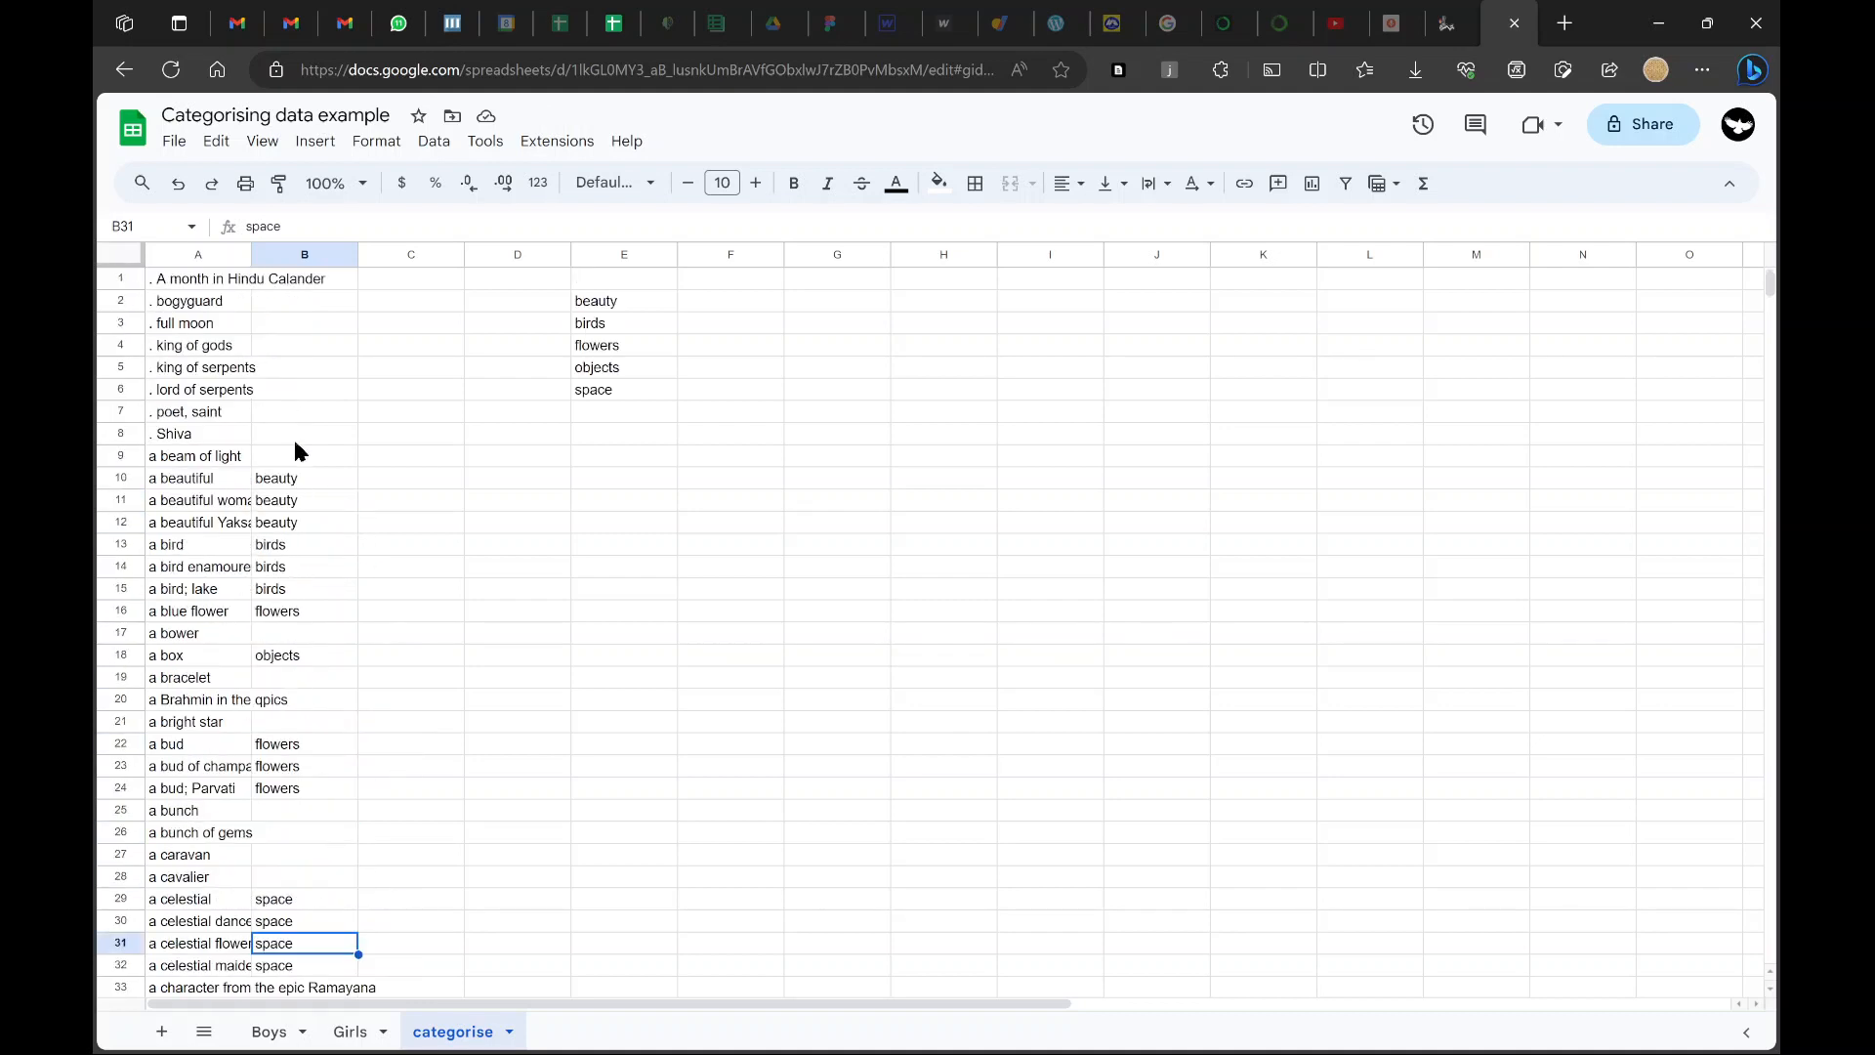
drag(298, 478, 332, 861)
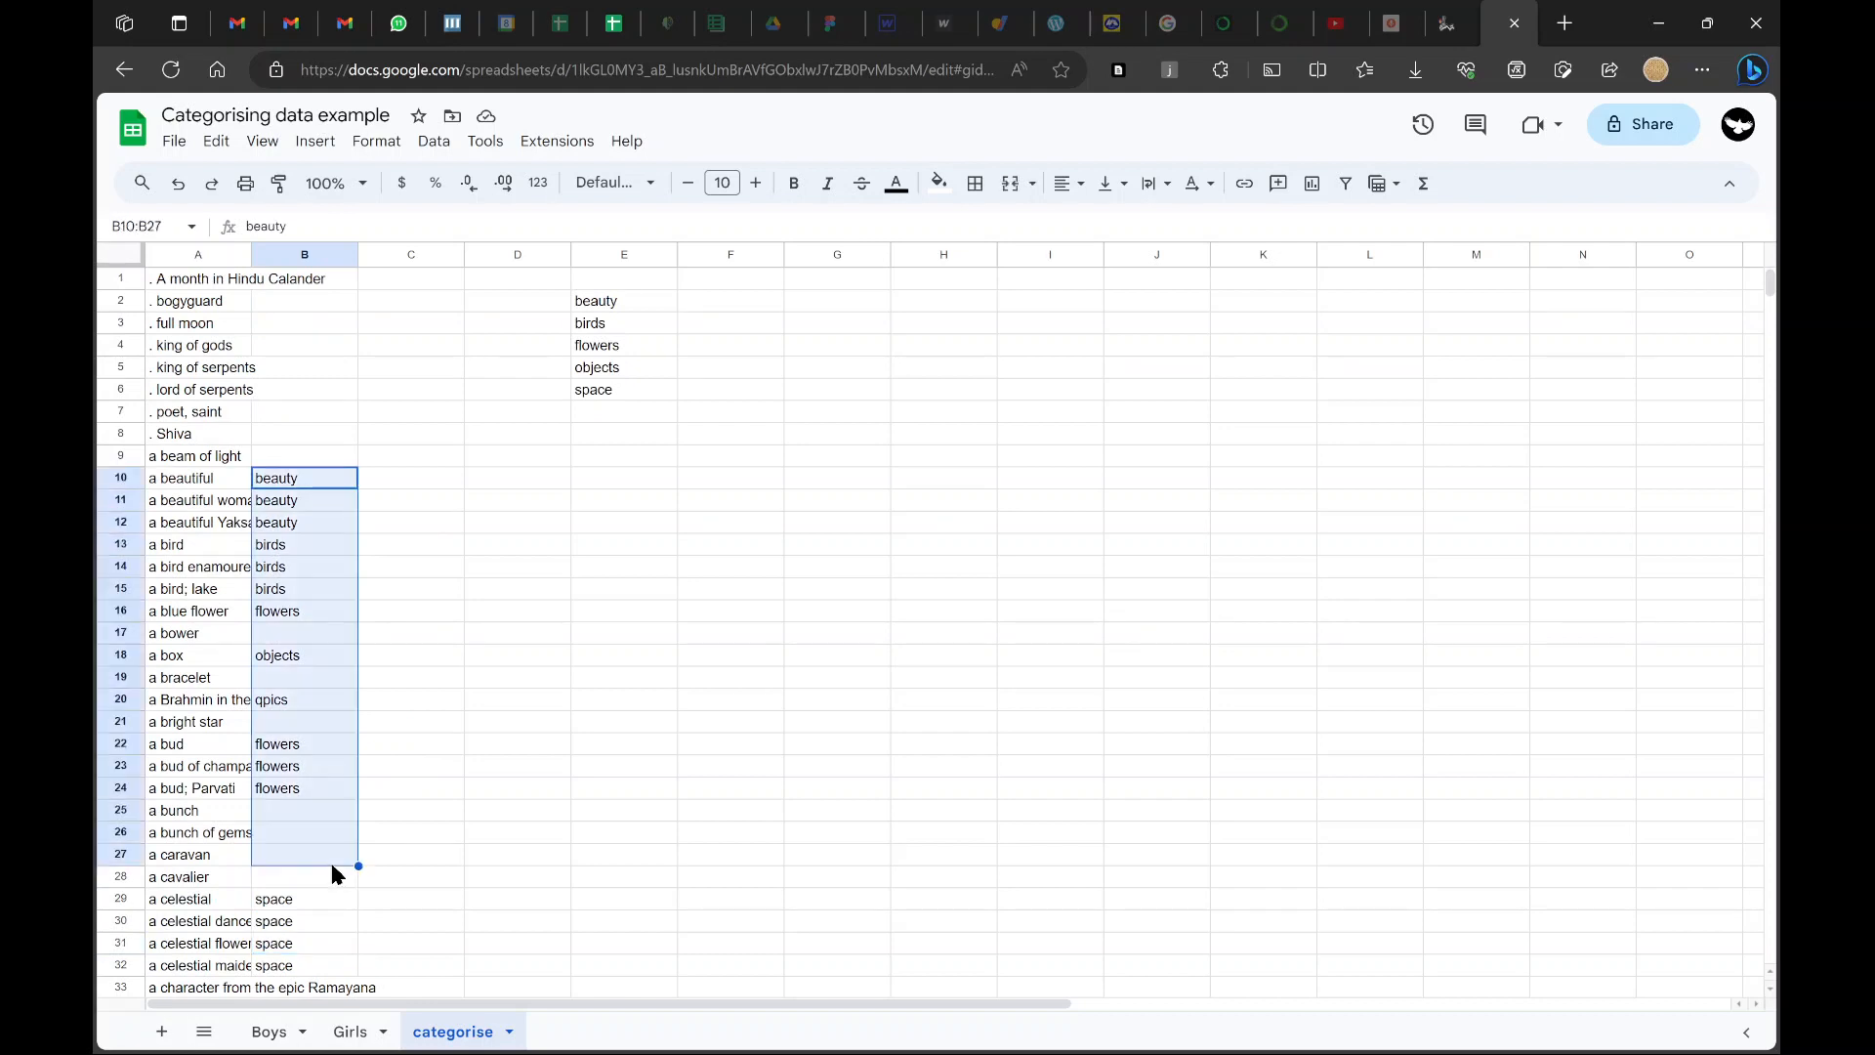
click(347, 1033)
click(417, 641)
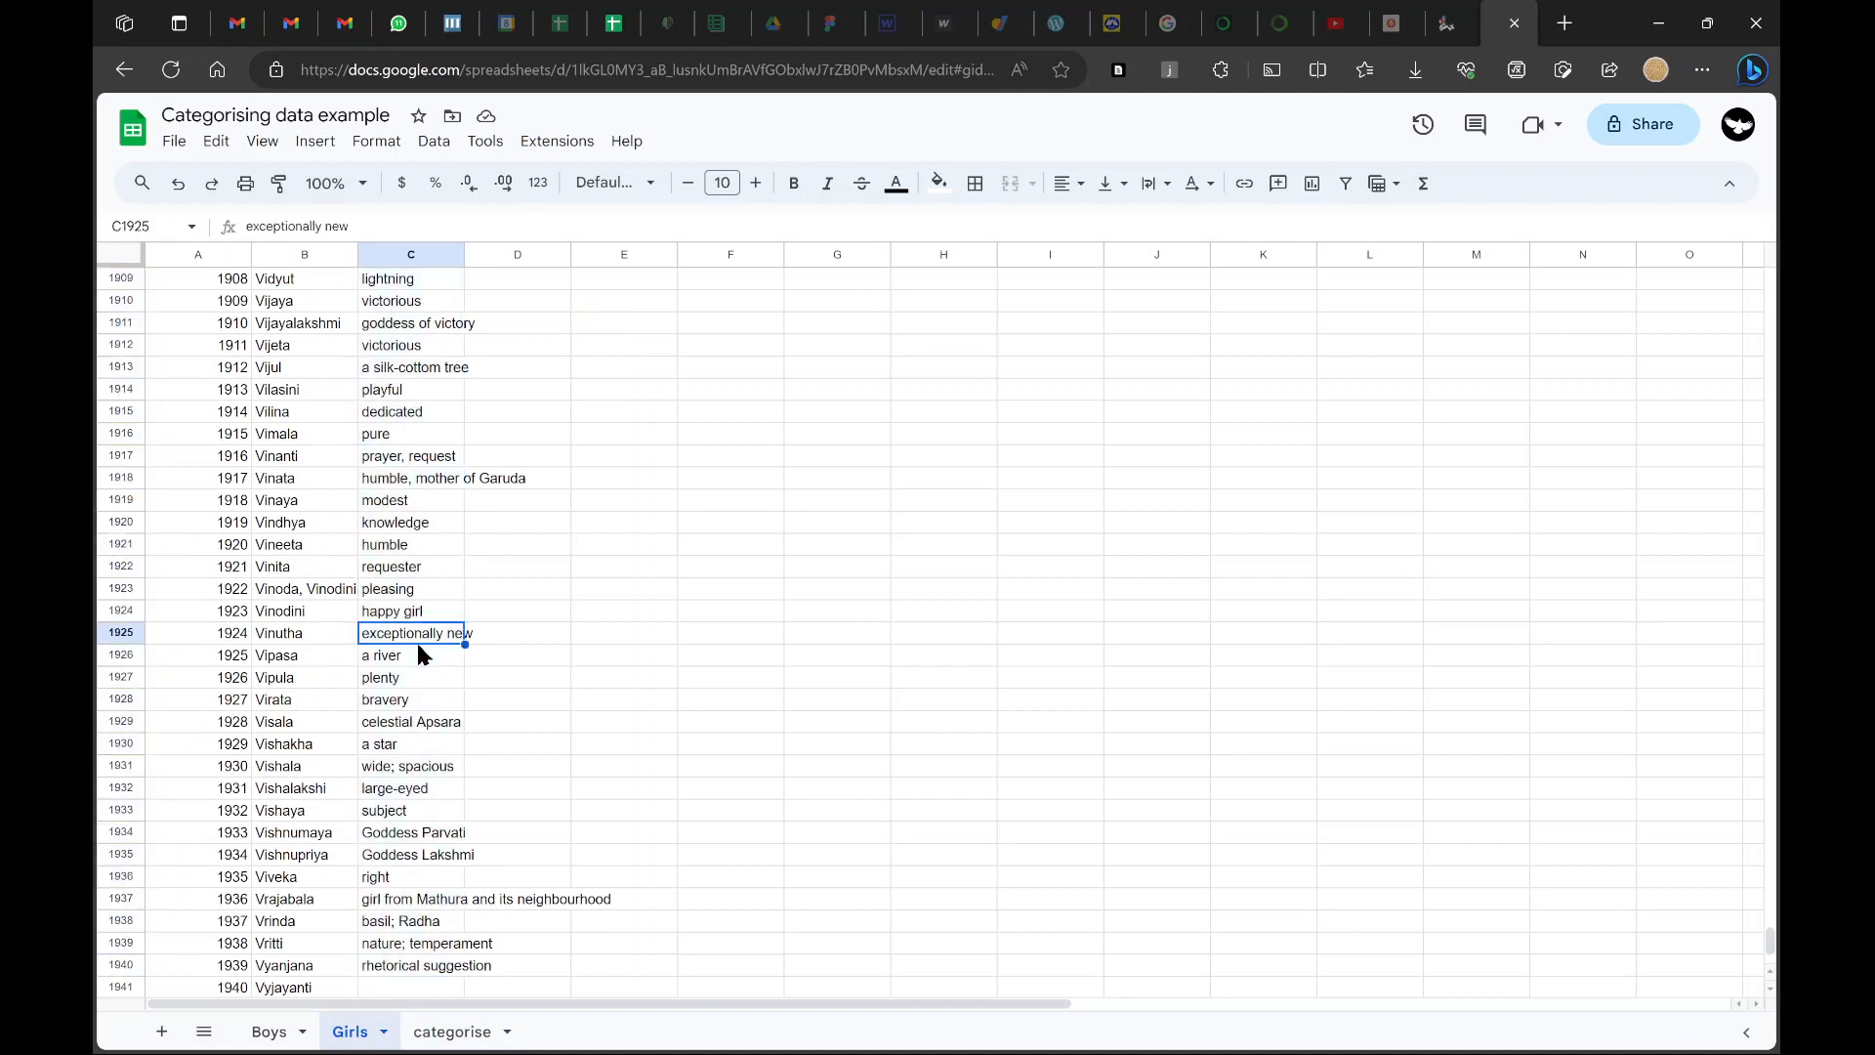
key(ctrl+Down)
key(Down)
key(Down)
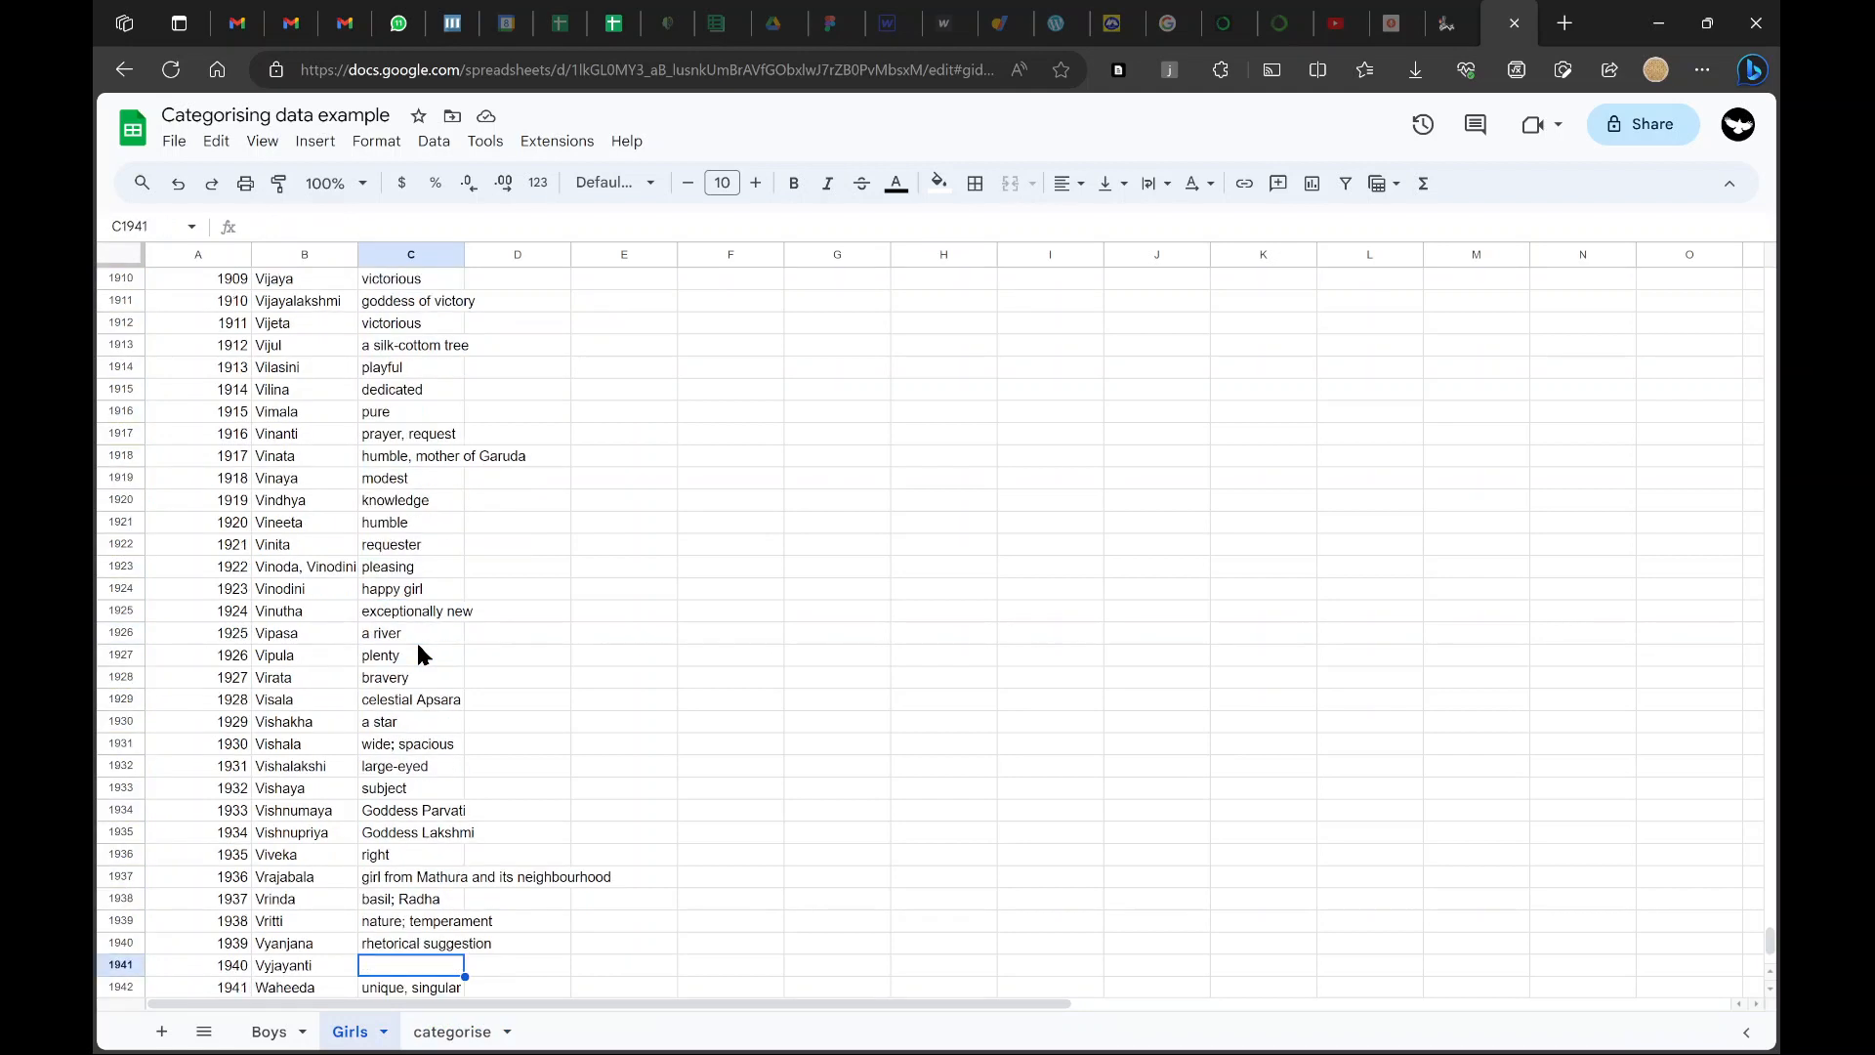
key(ctrl+shift+Down)
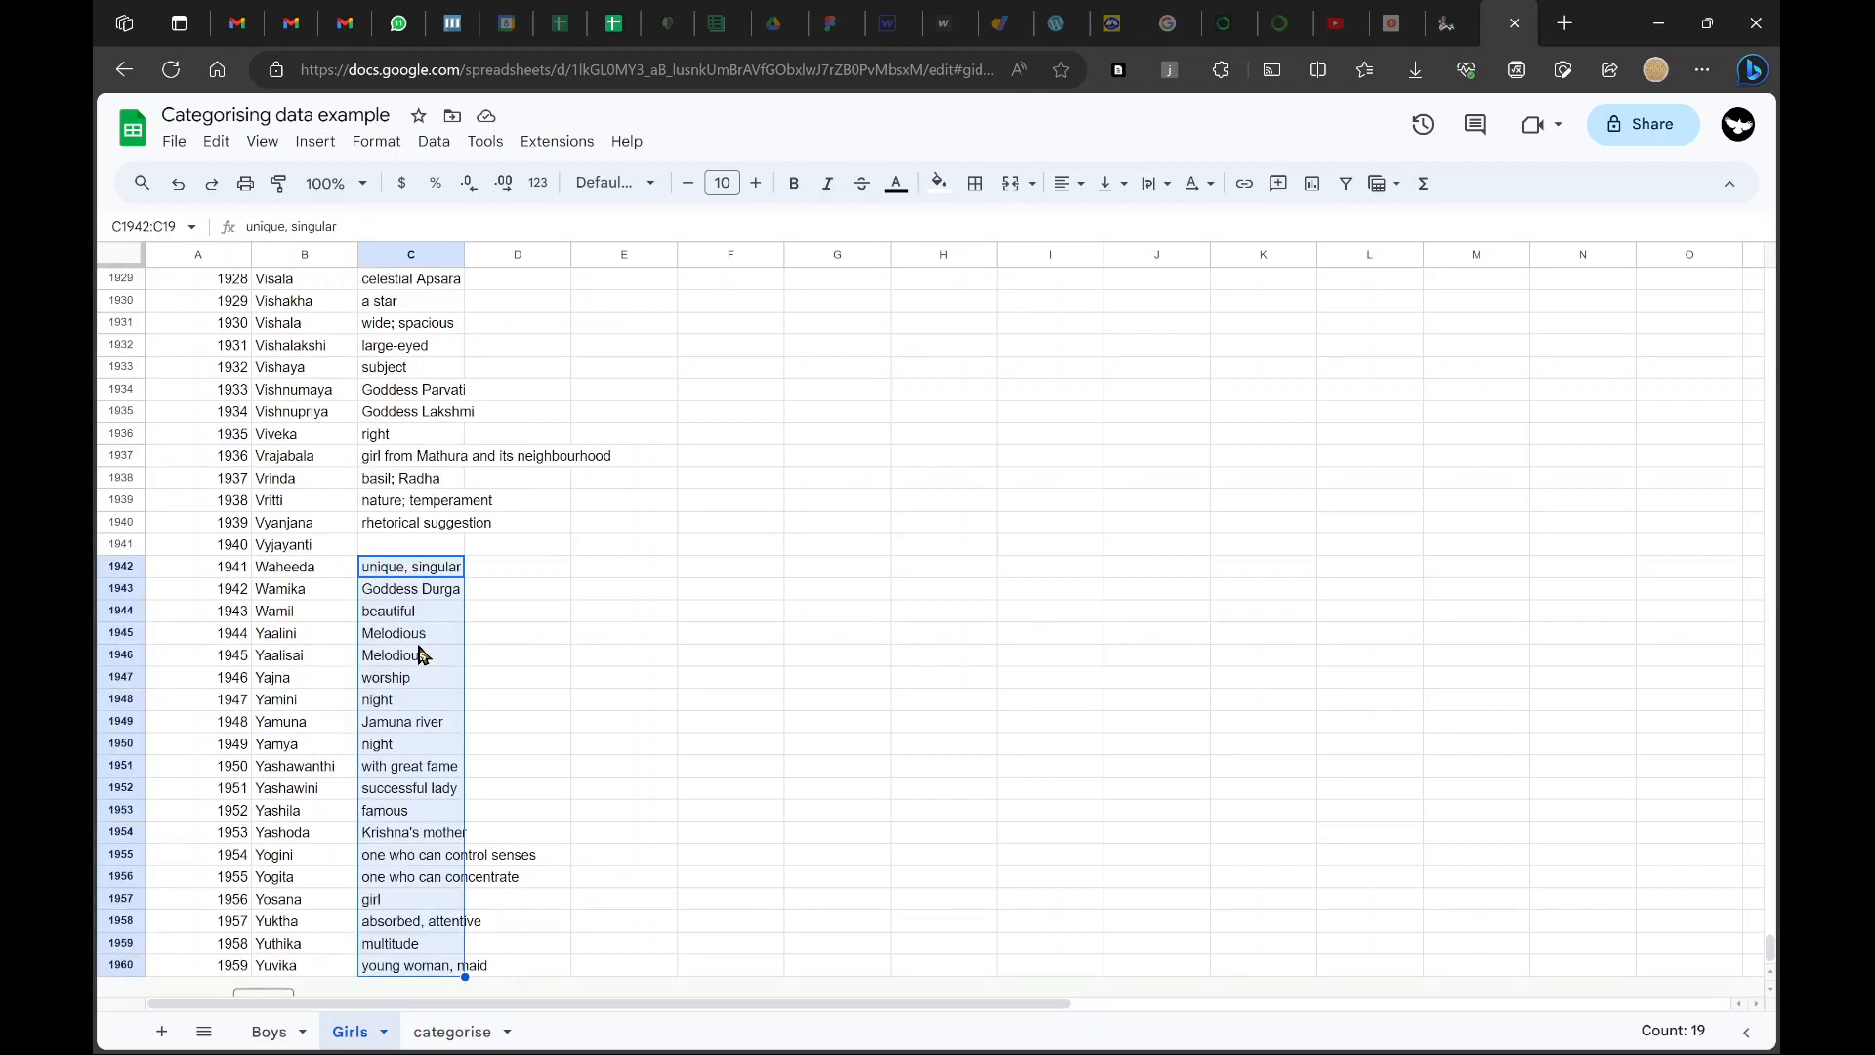
key(Up)
key(Up)
key(ctrl+Up)
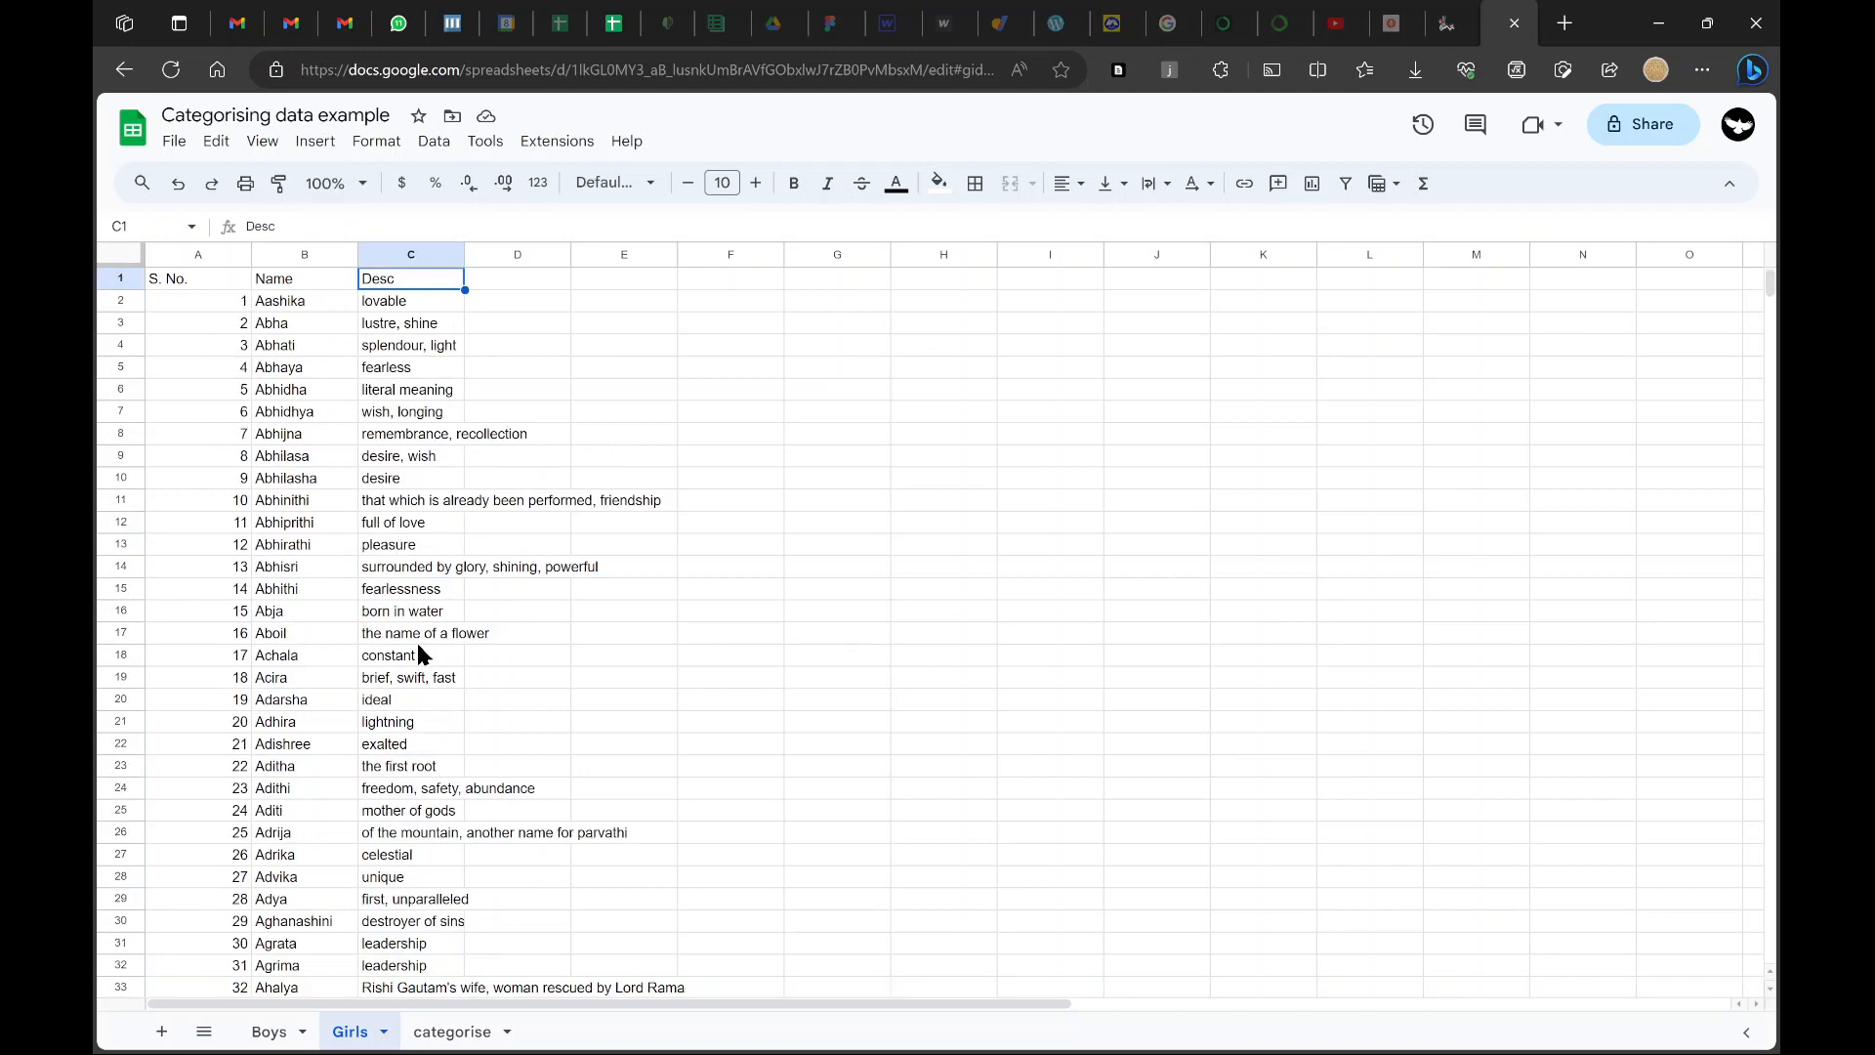
key(Down)
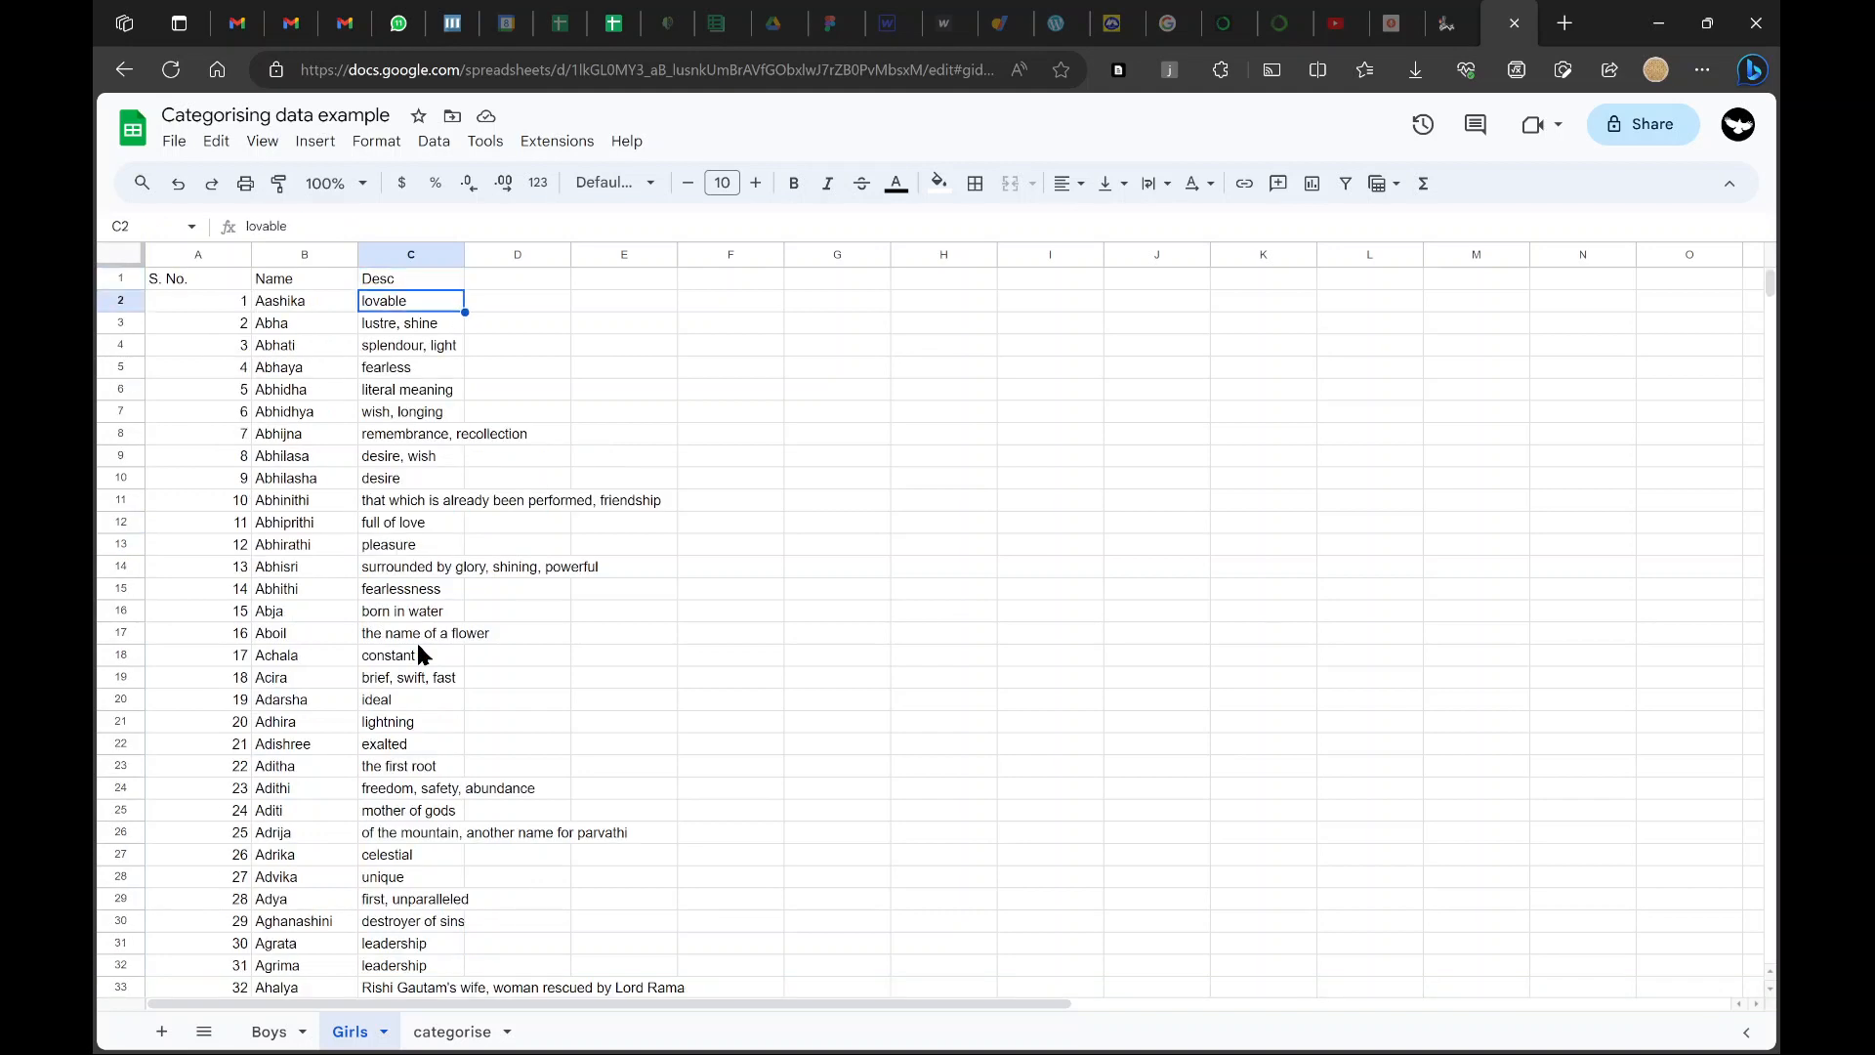
Start an XLOOKUP formula in D2 of the Girls sheet with the description in C2 as its search key
click(493, 305)
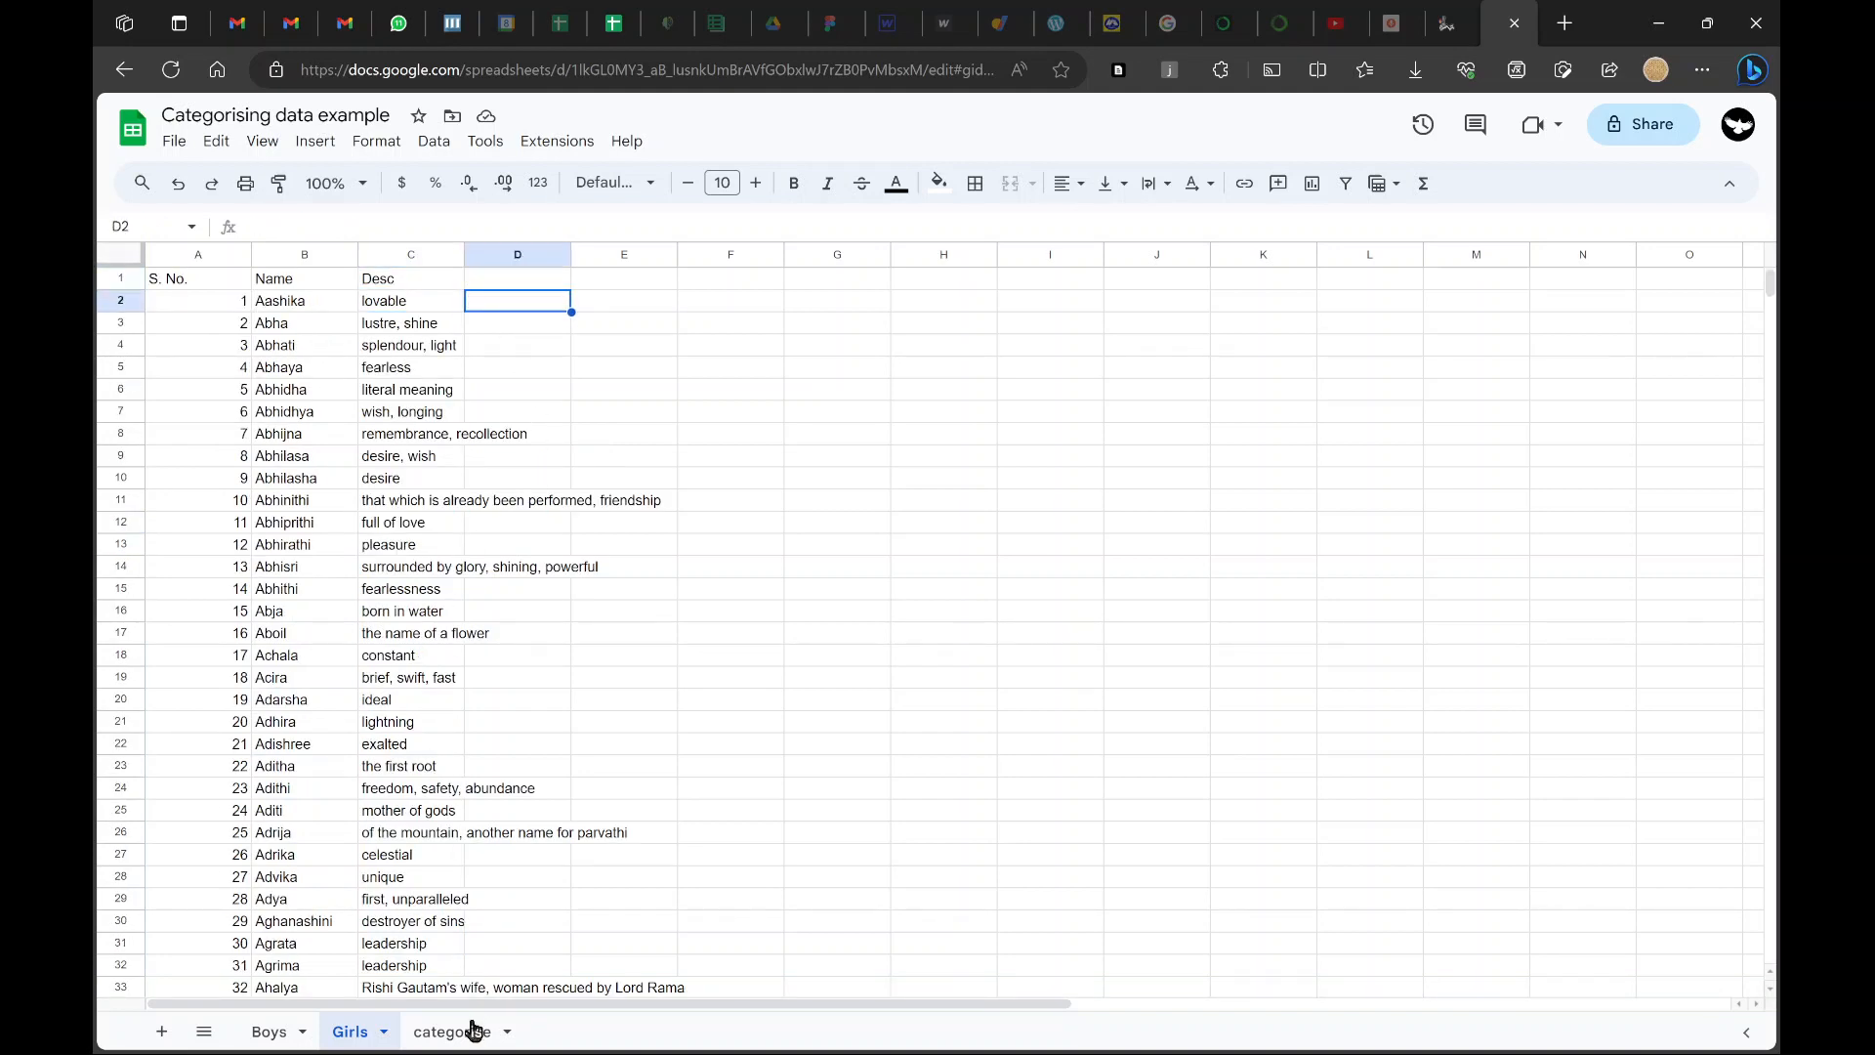
click(433, 1037)
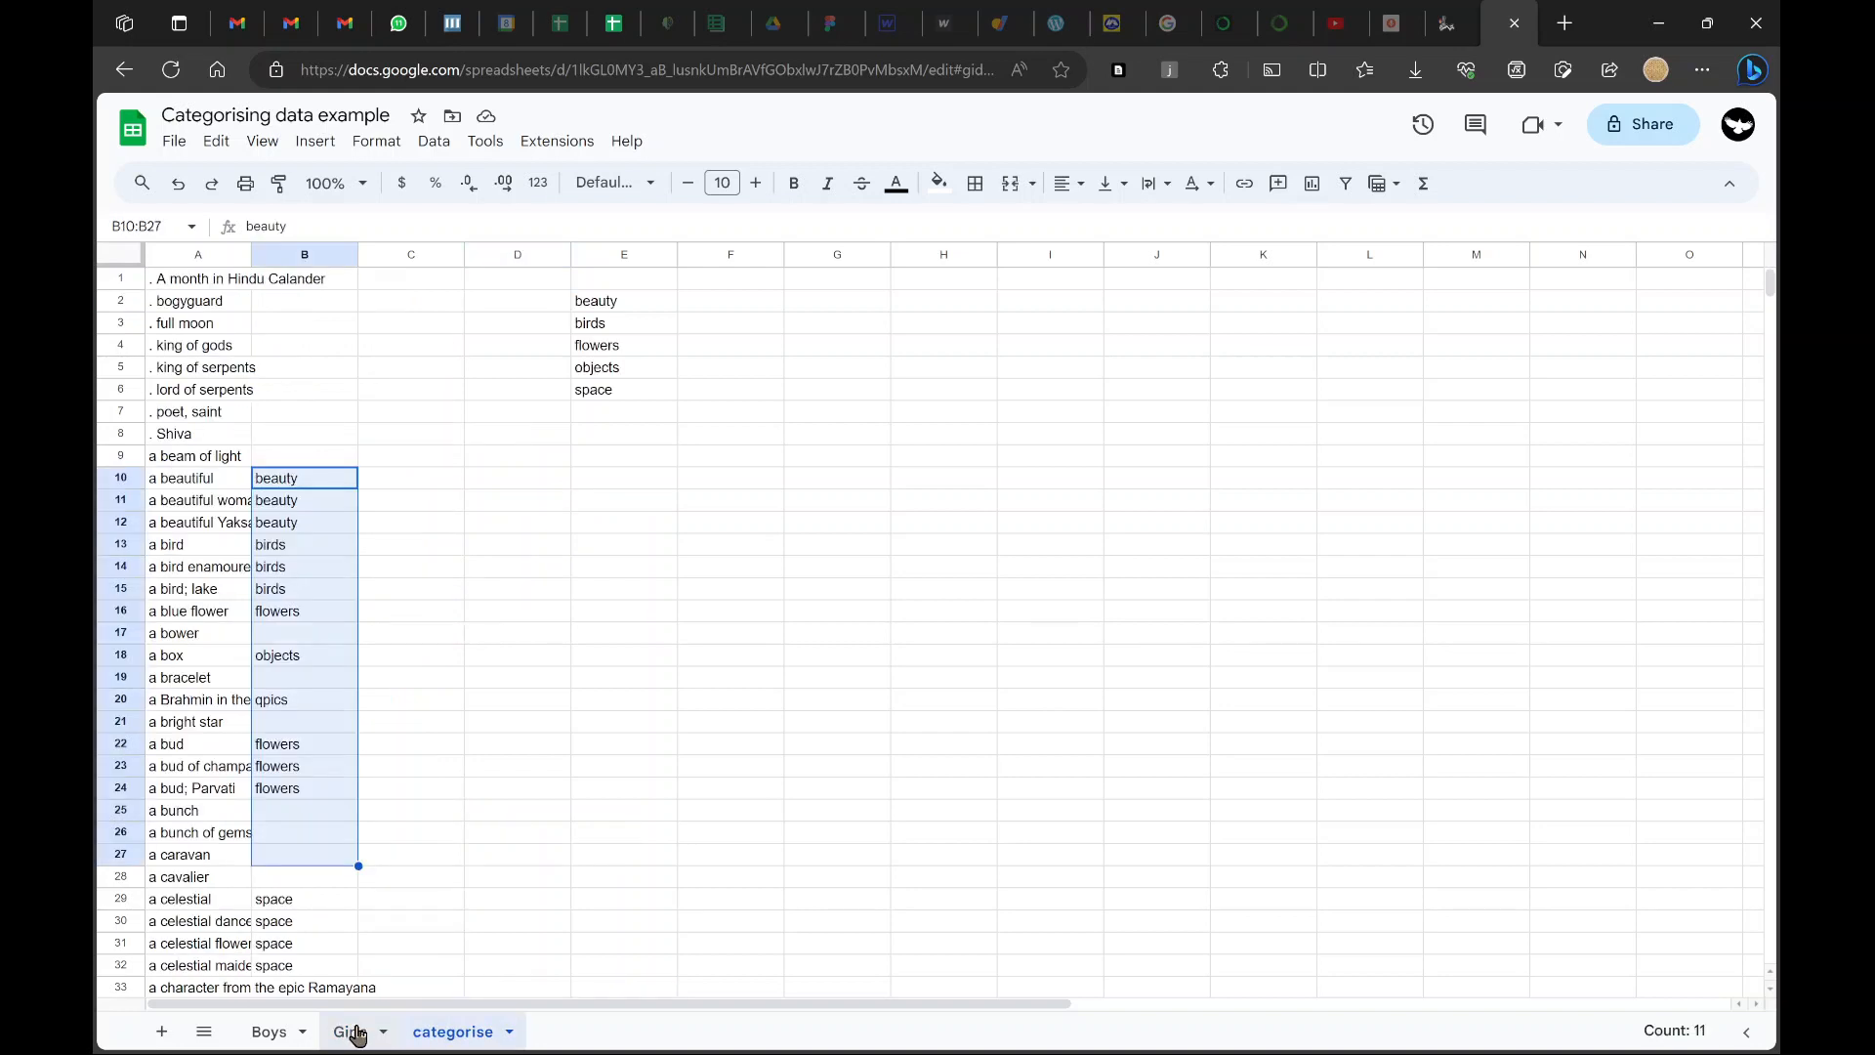
click(391, 438)
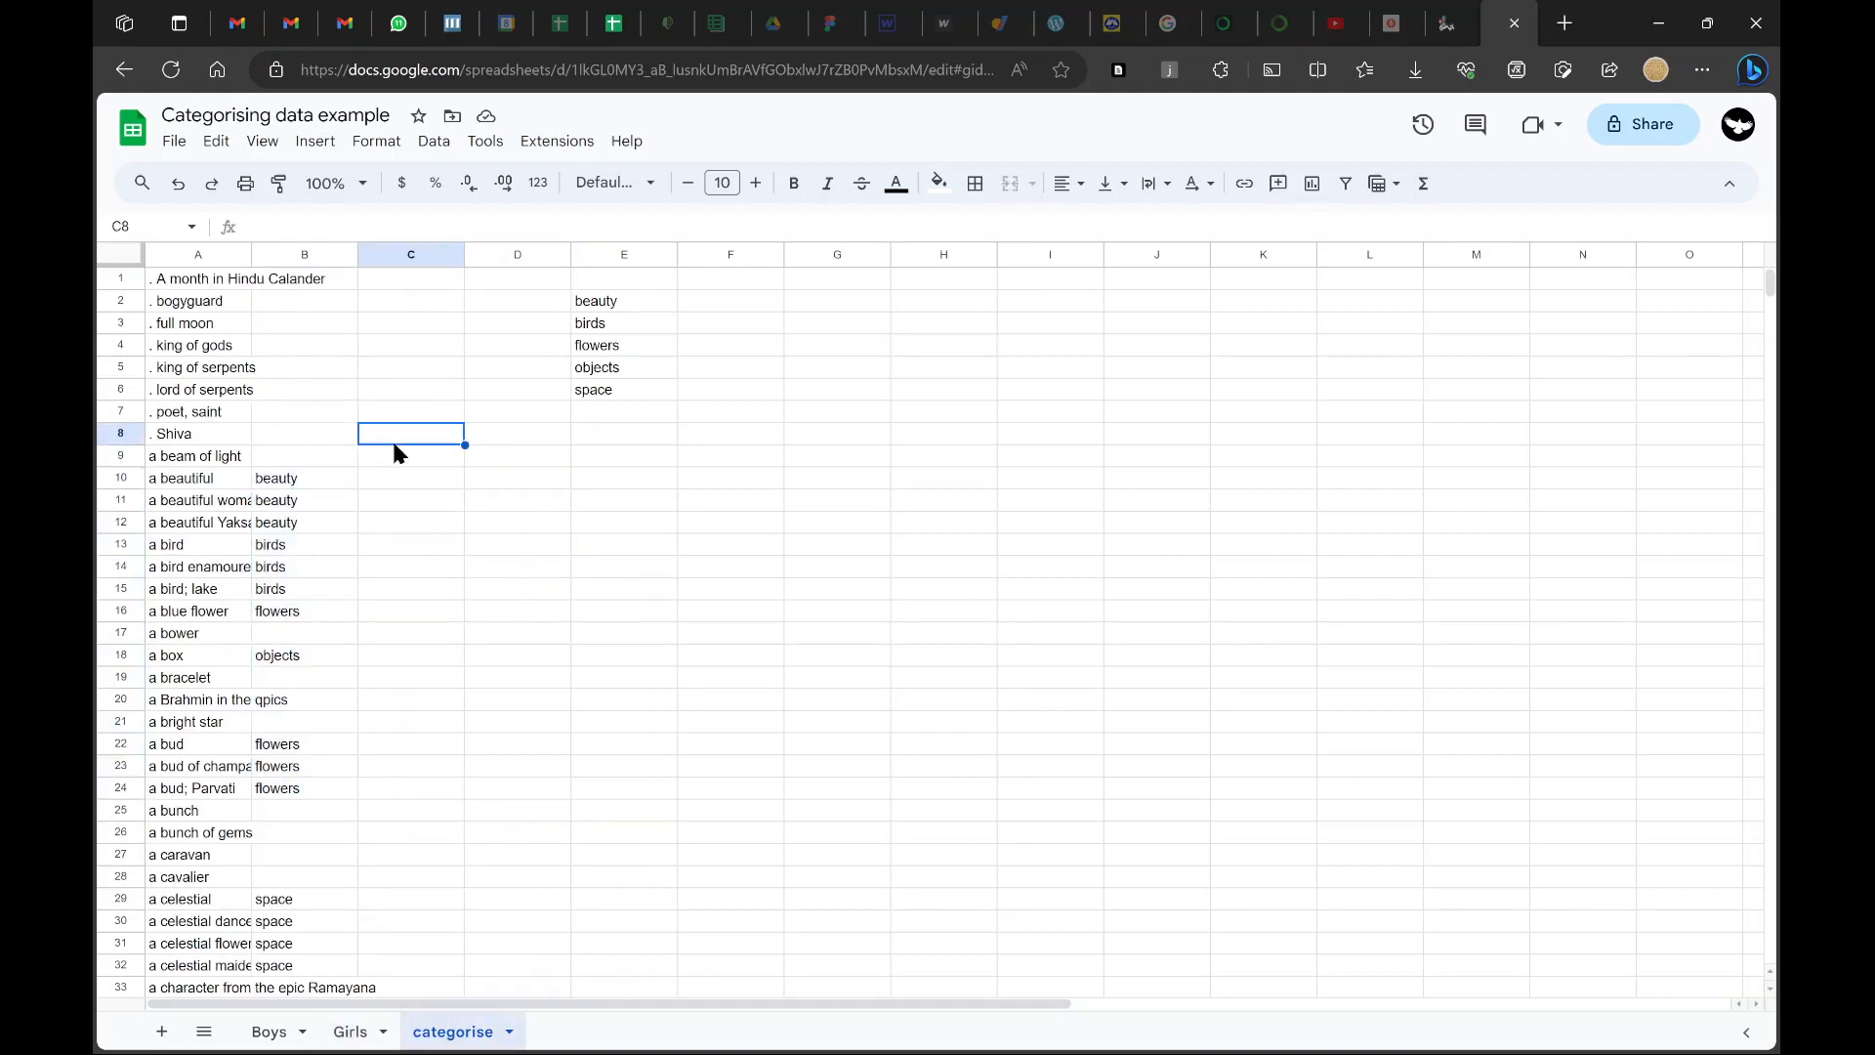
click(335, 1041)
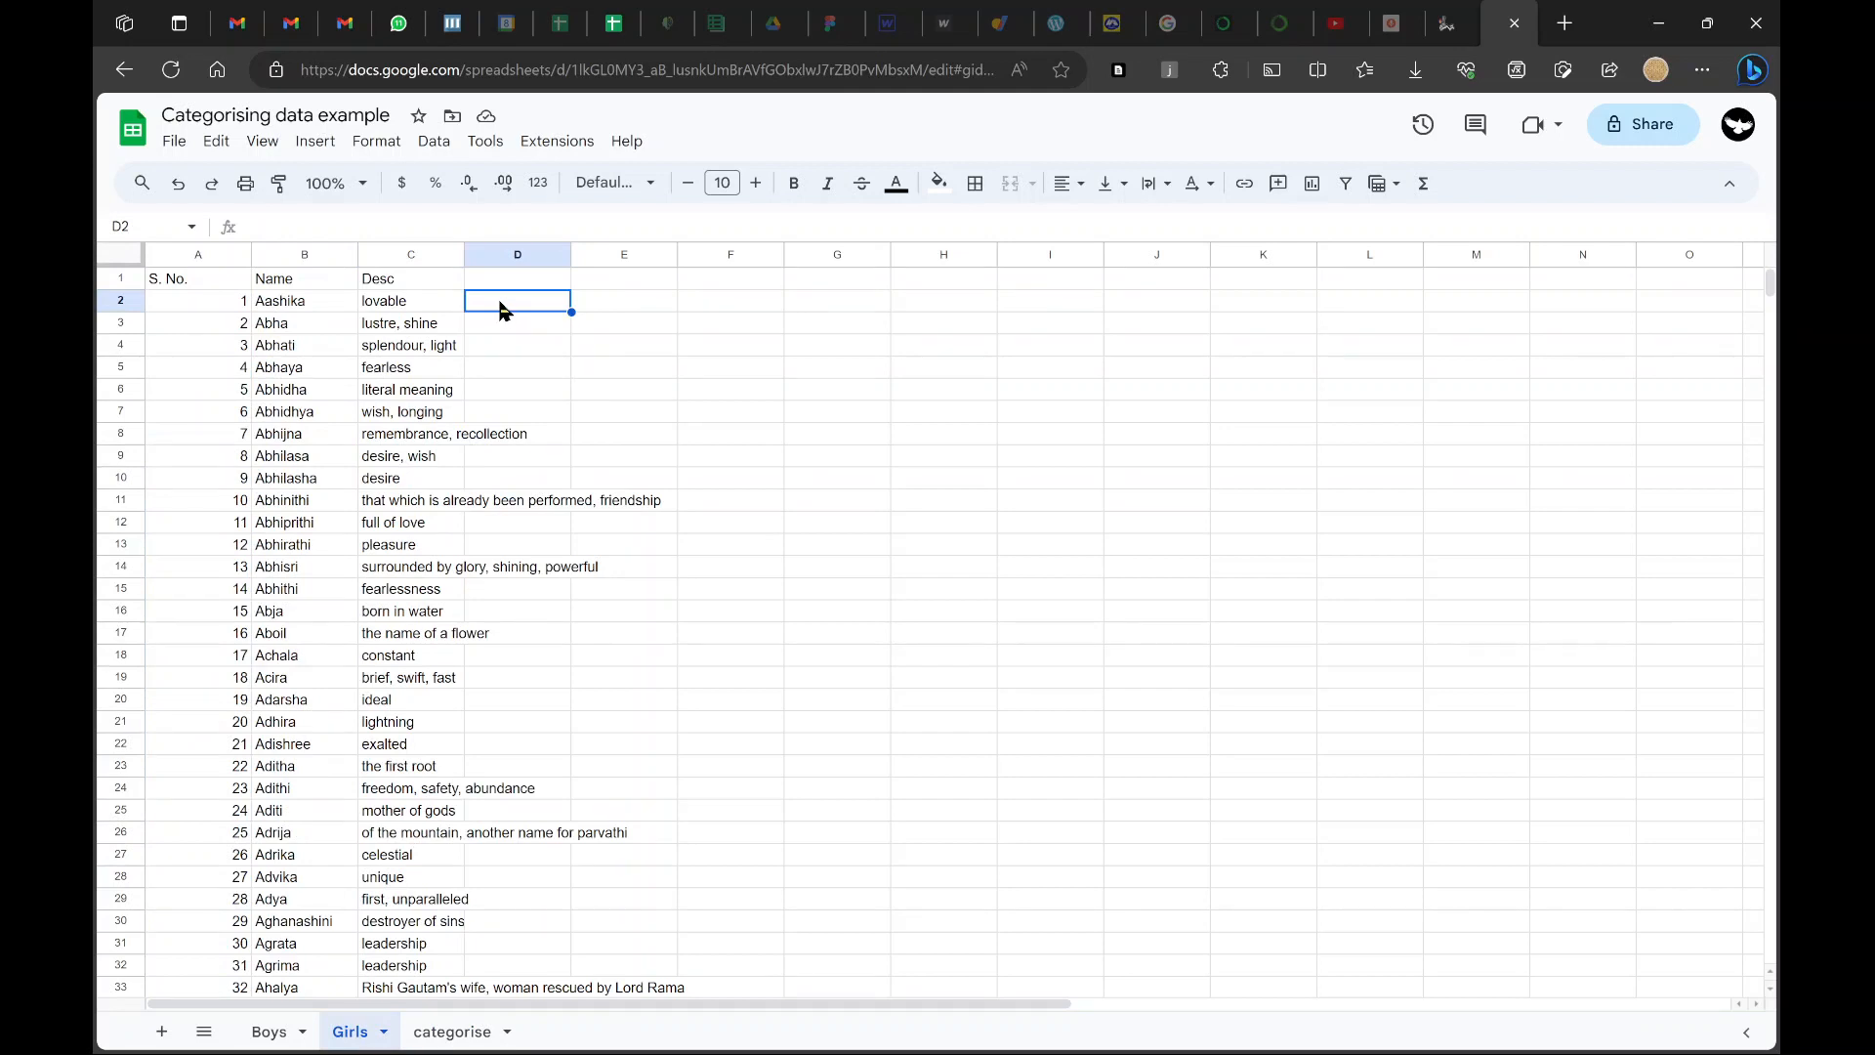
text(=)
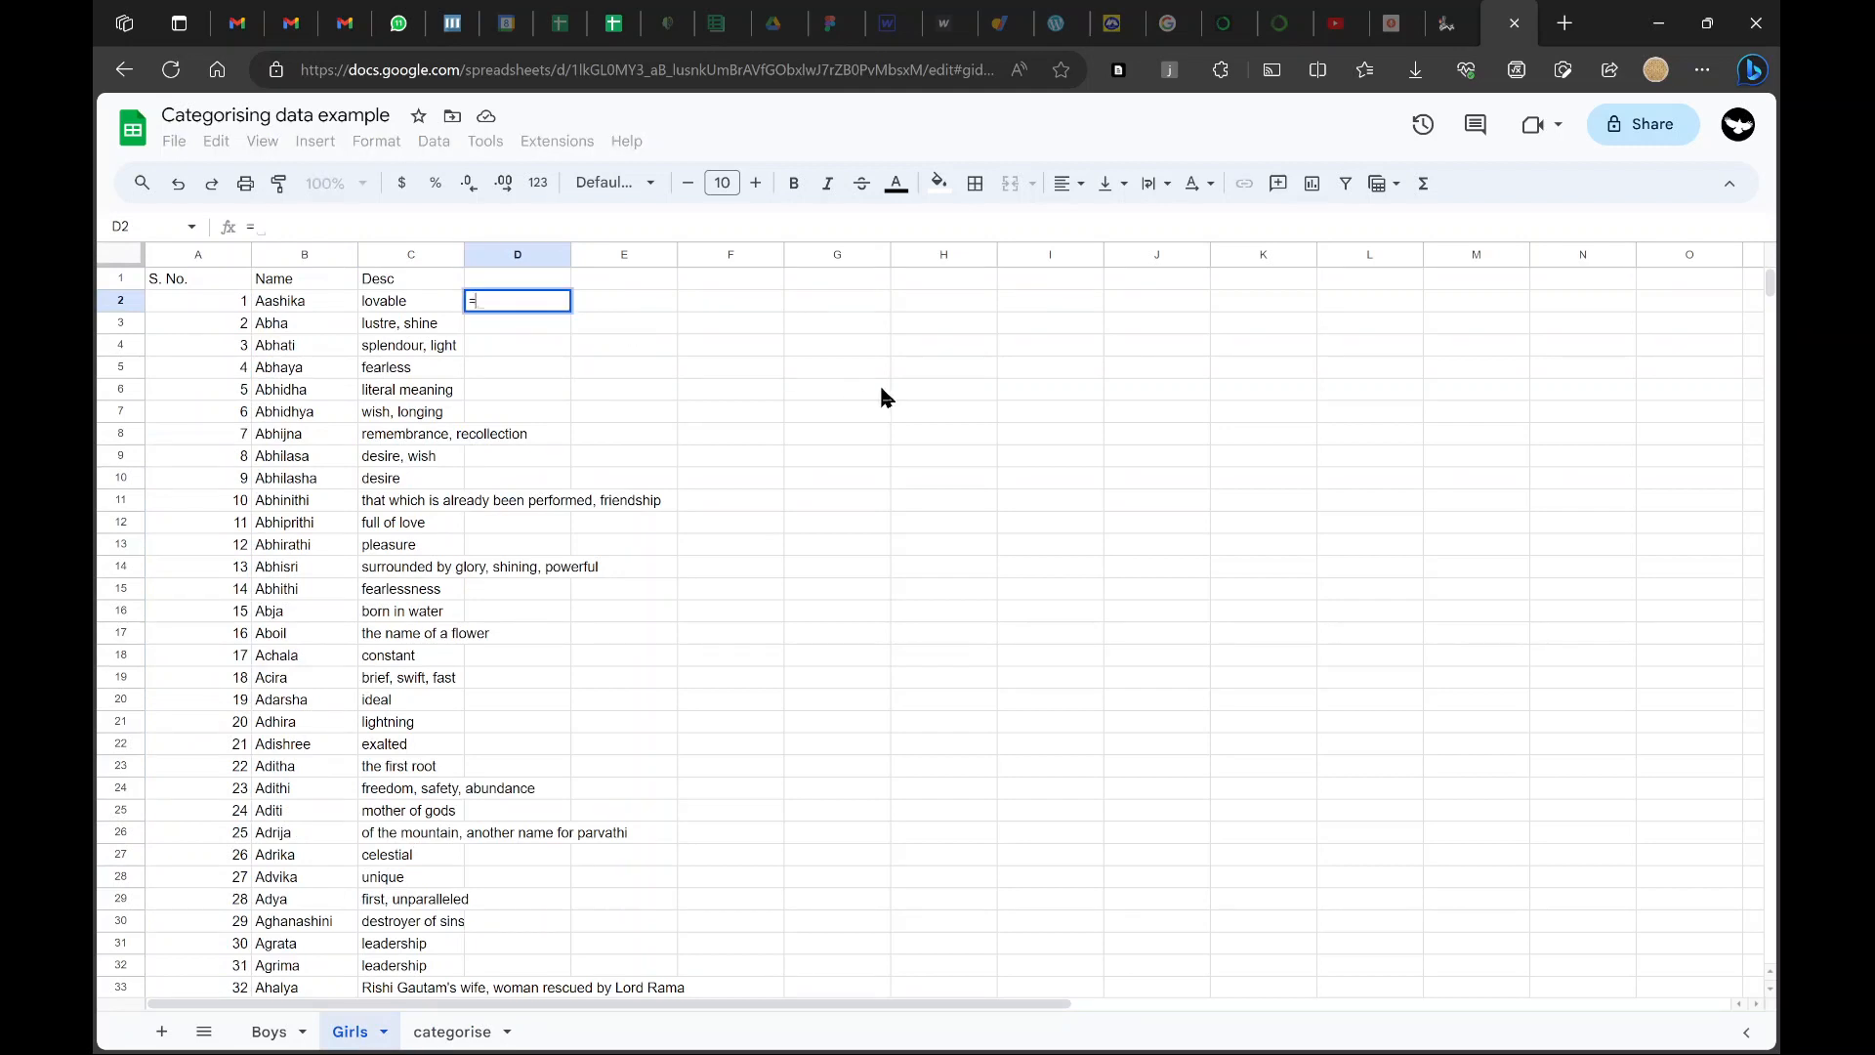
text(xlo)
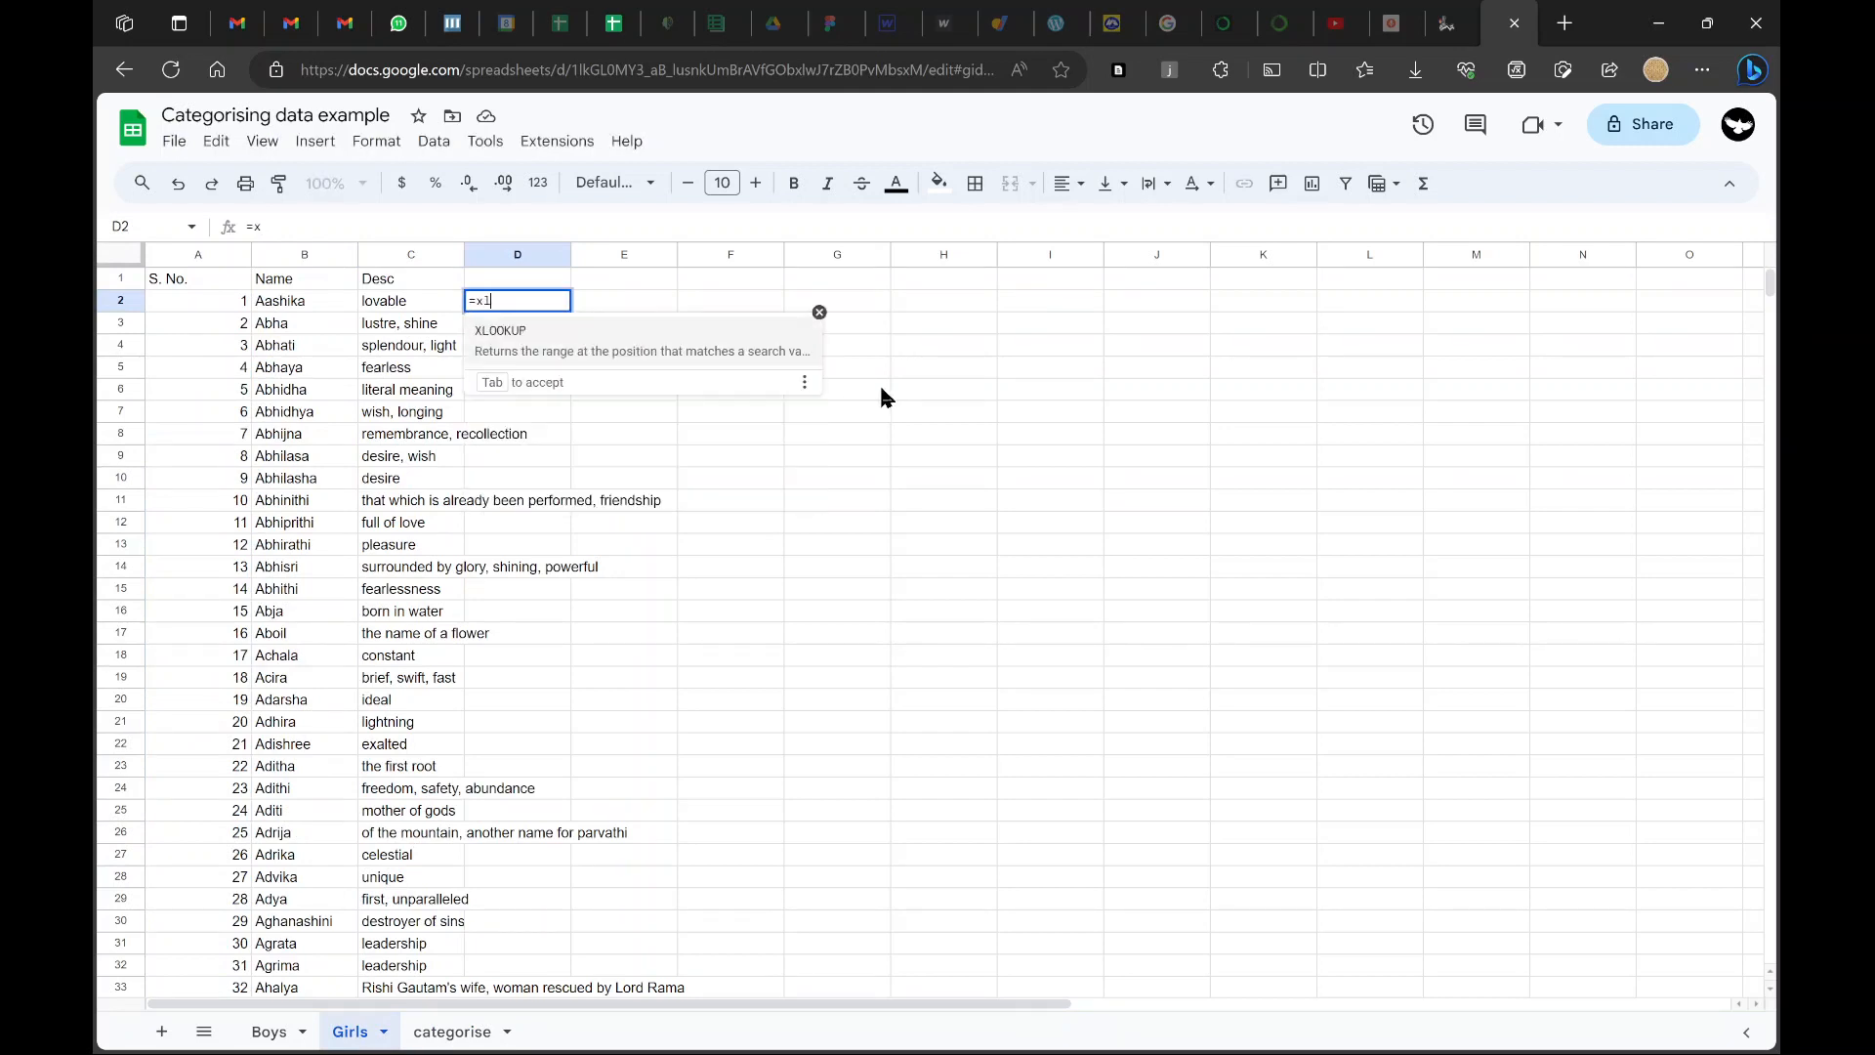
key(Tab)
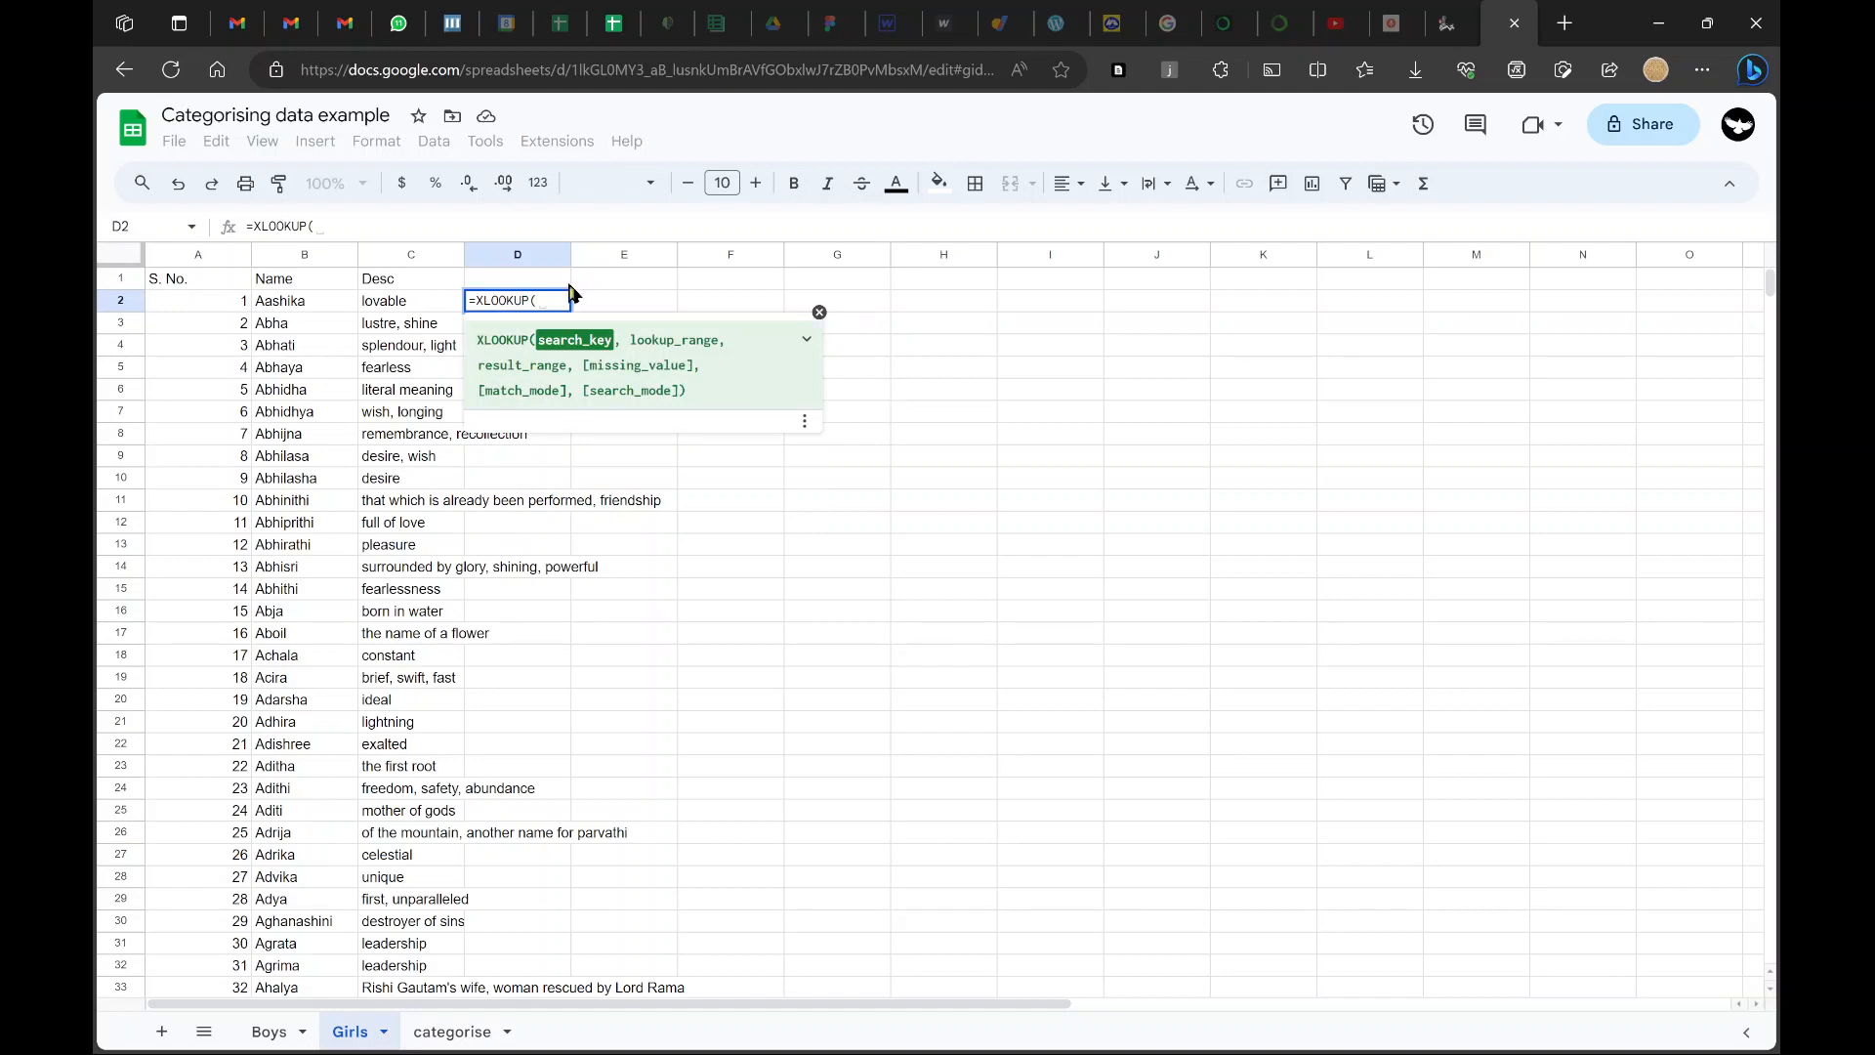
click(422, 309)
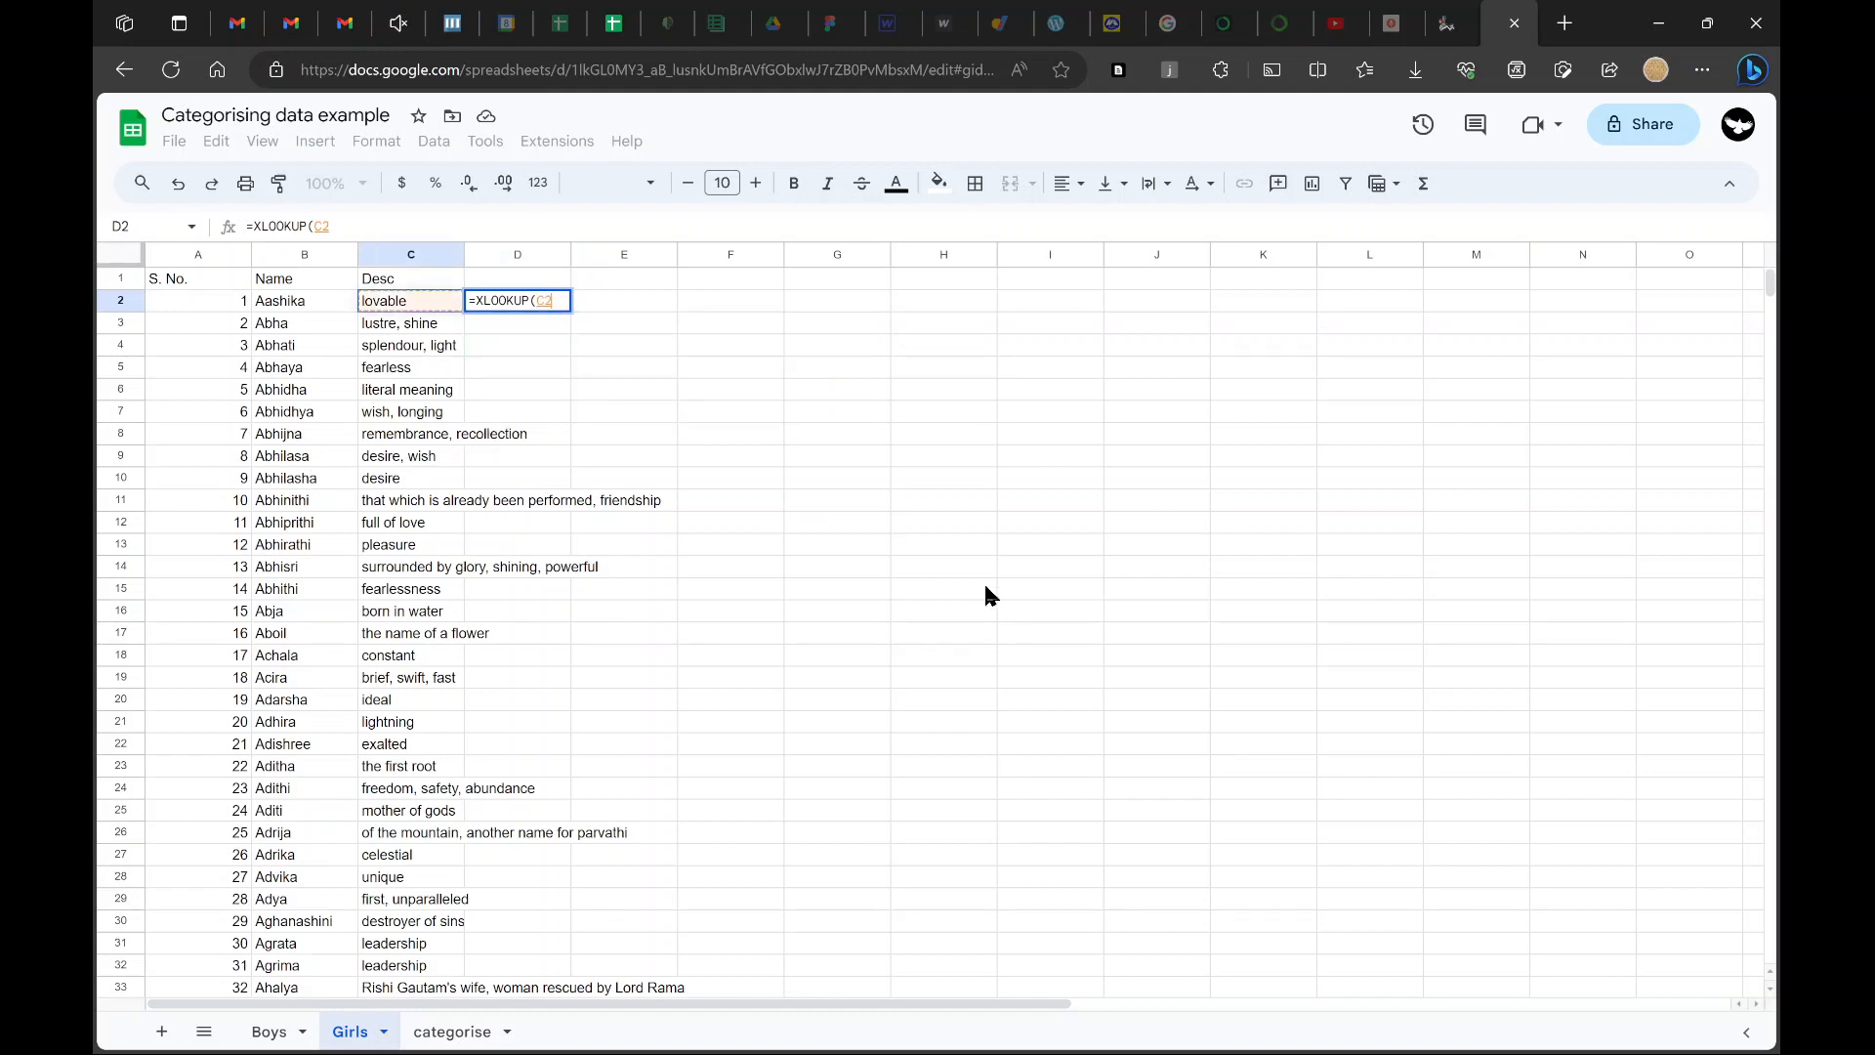
Complete the D2 formula with categorise!A:A as the lookup range and categorise!B:B as the result range
text(,)
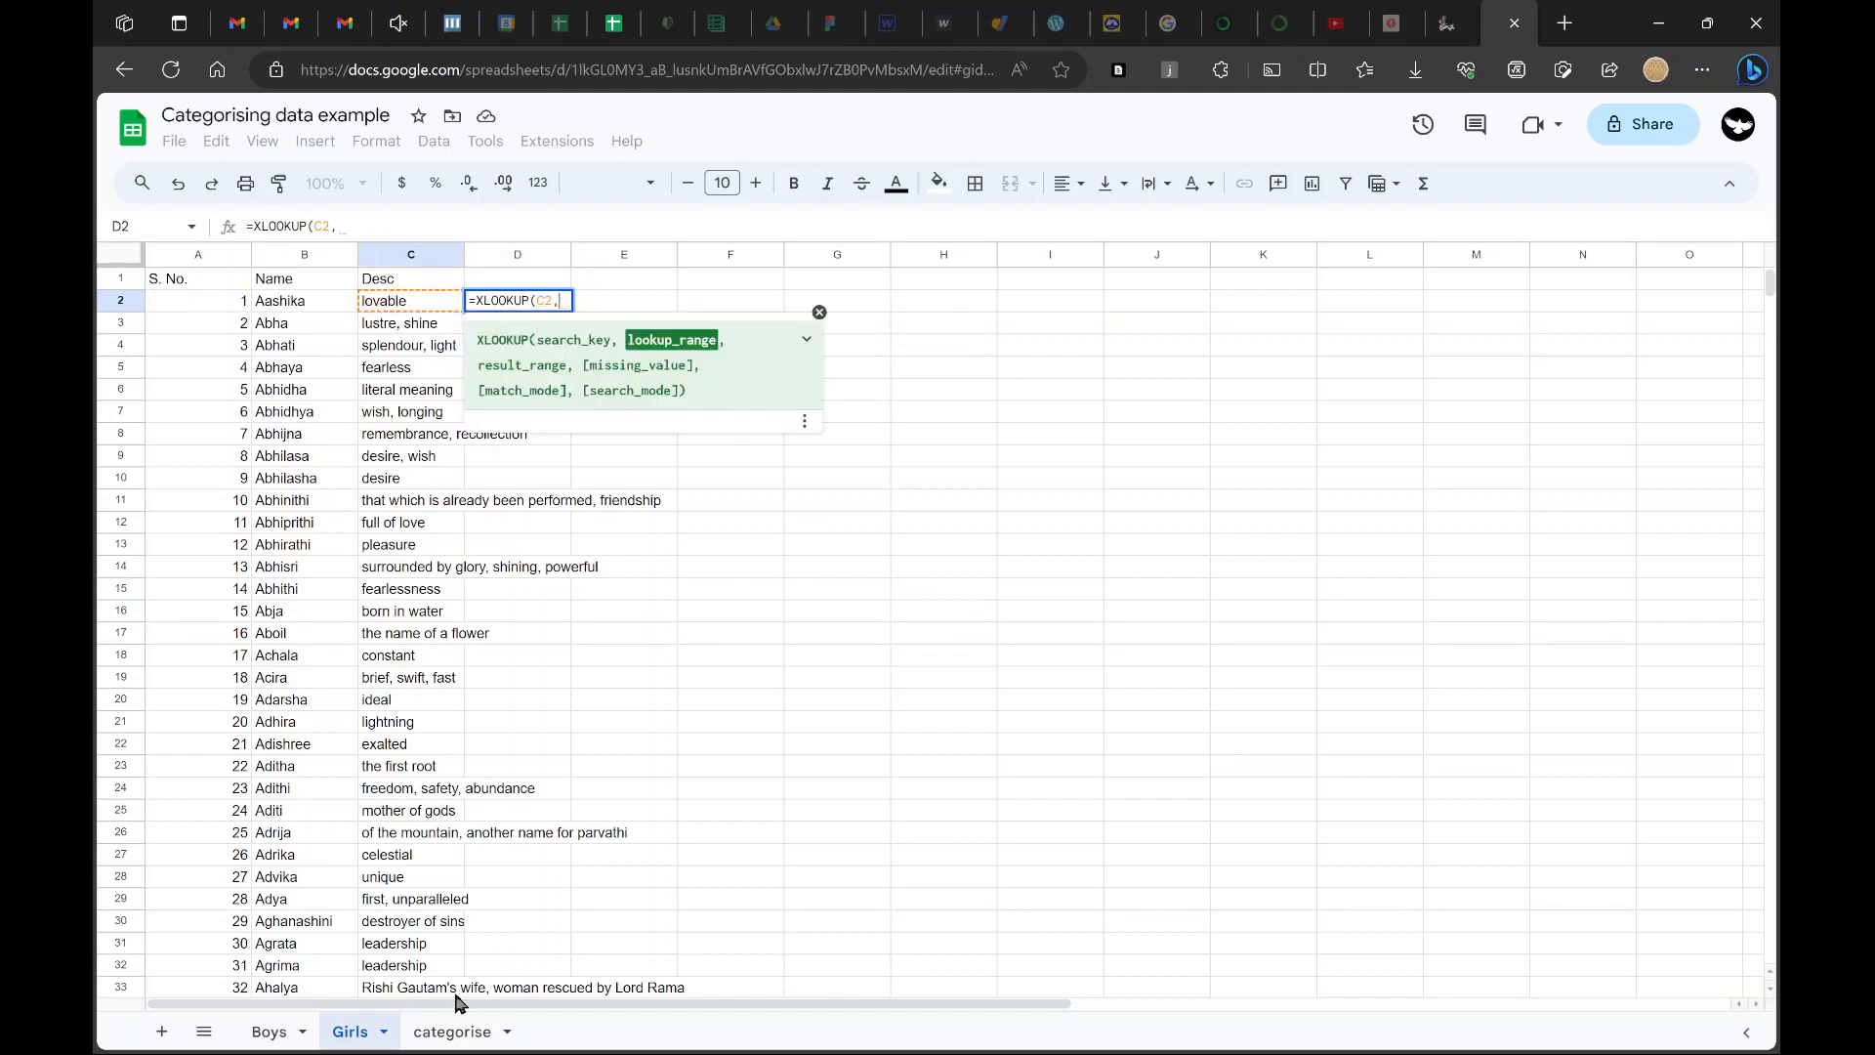
click(456, 1031)
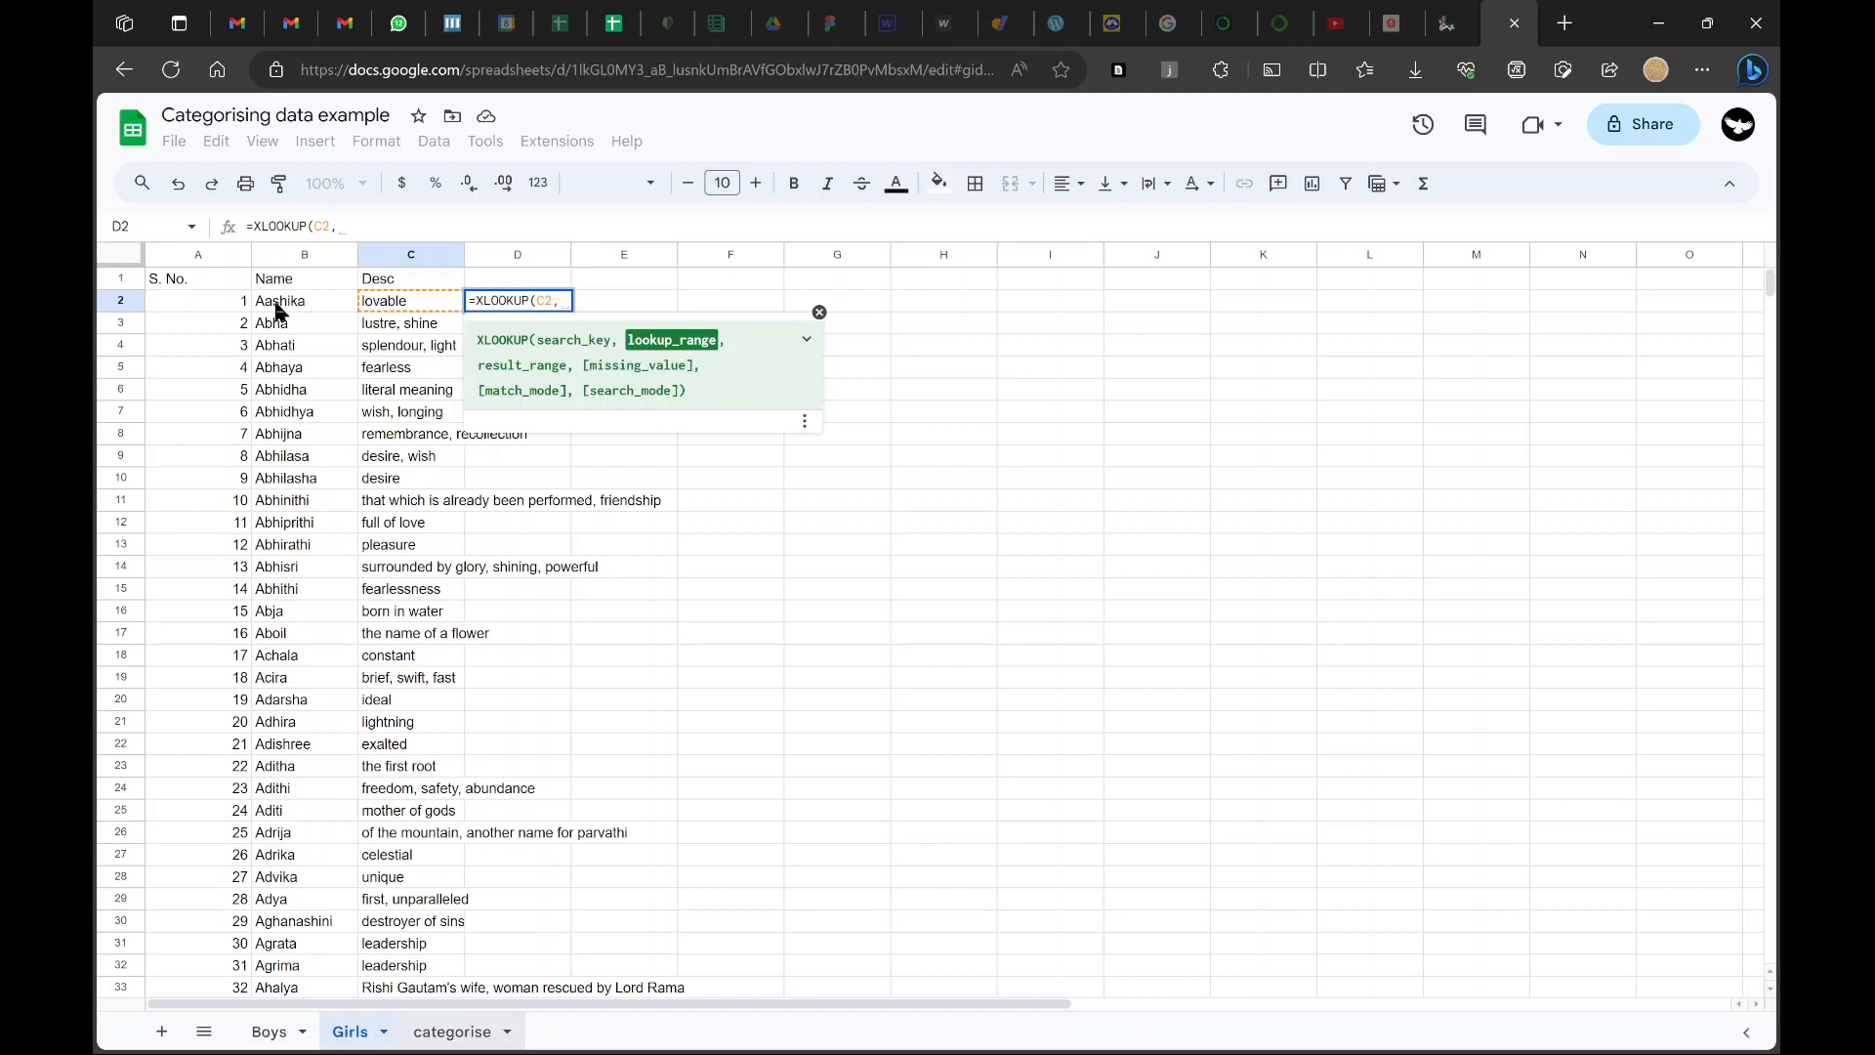
click(182, 257)
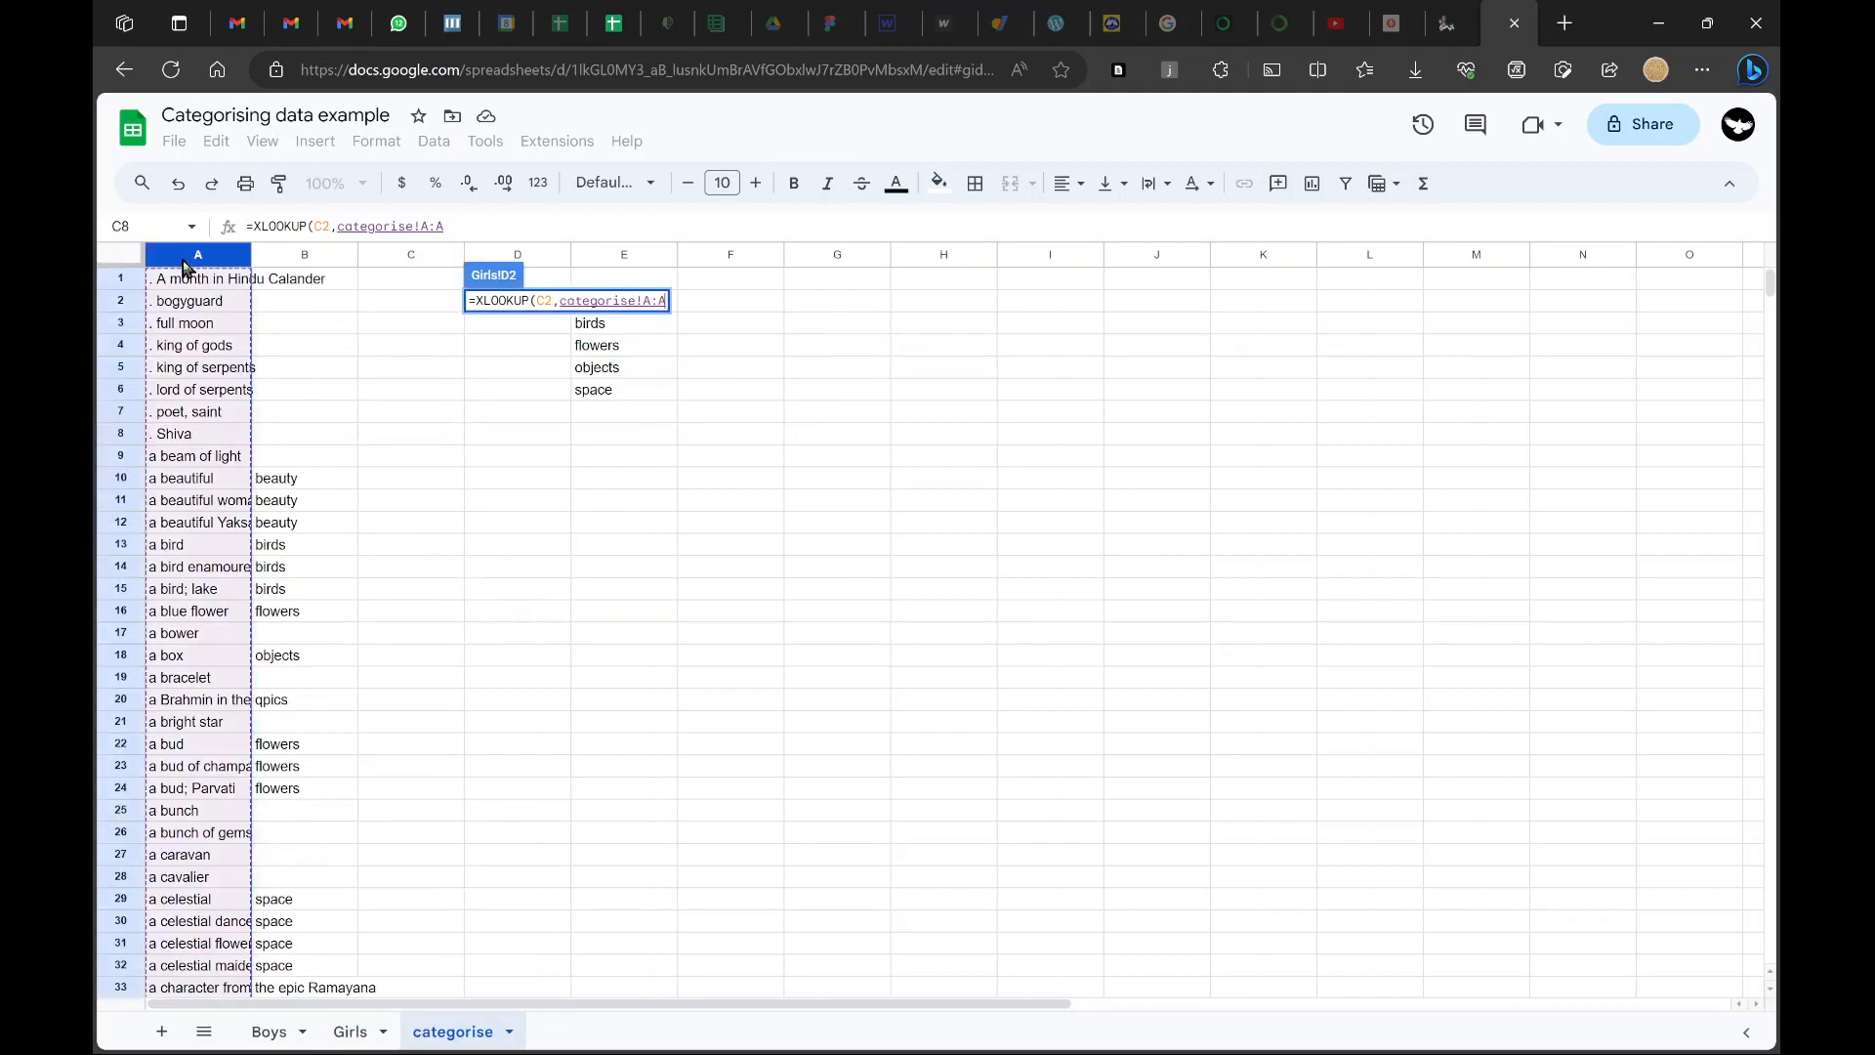
text(,)
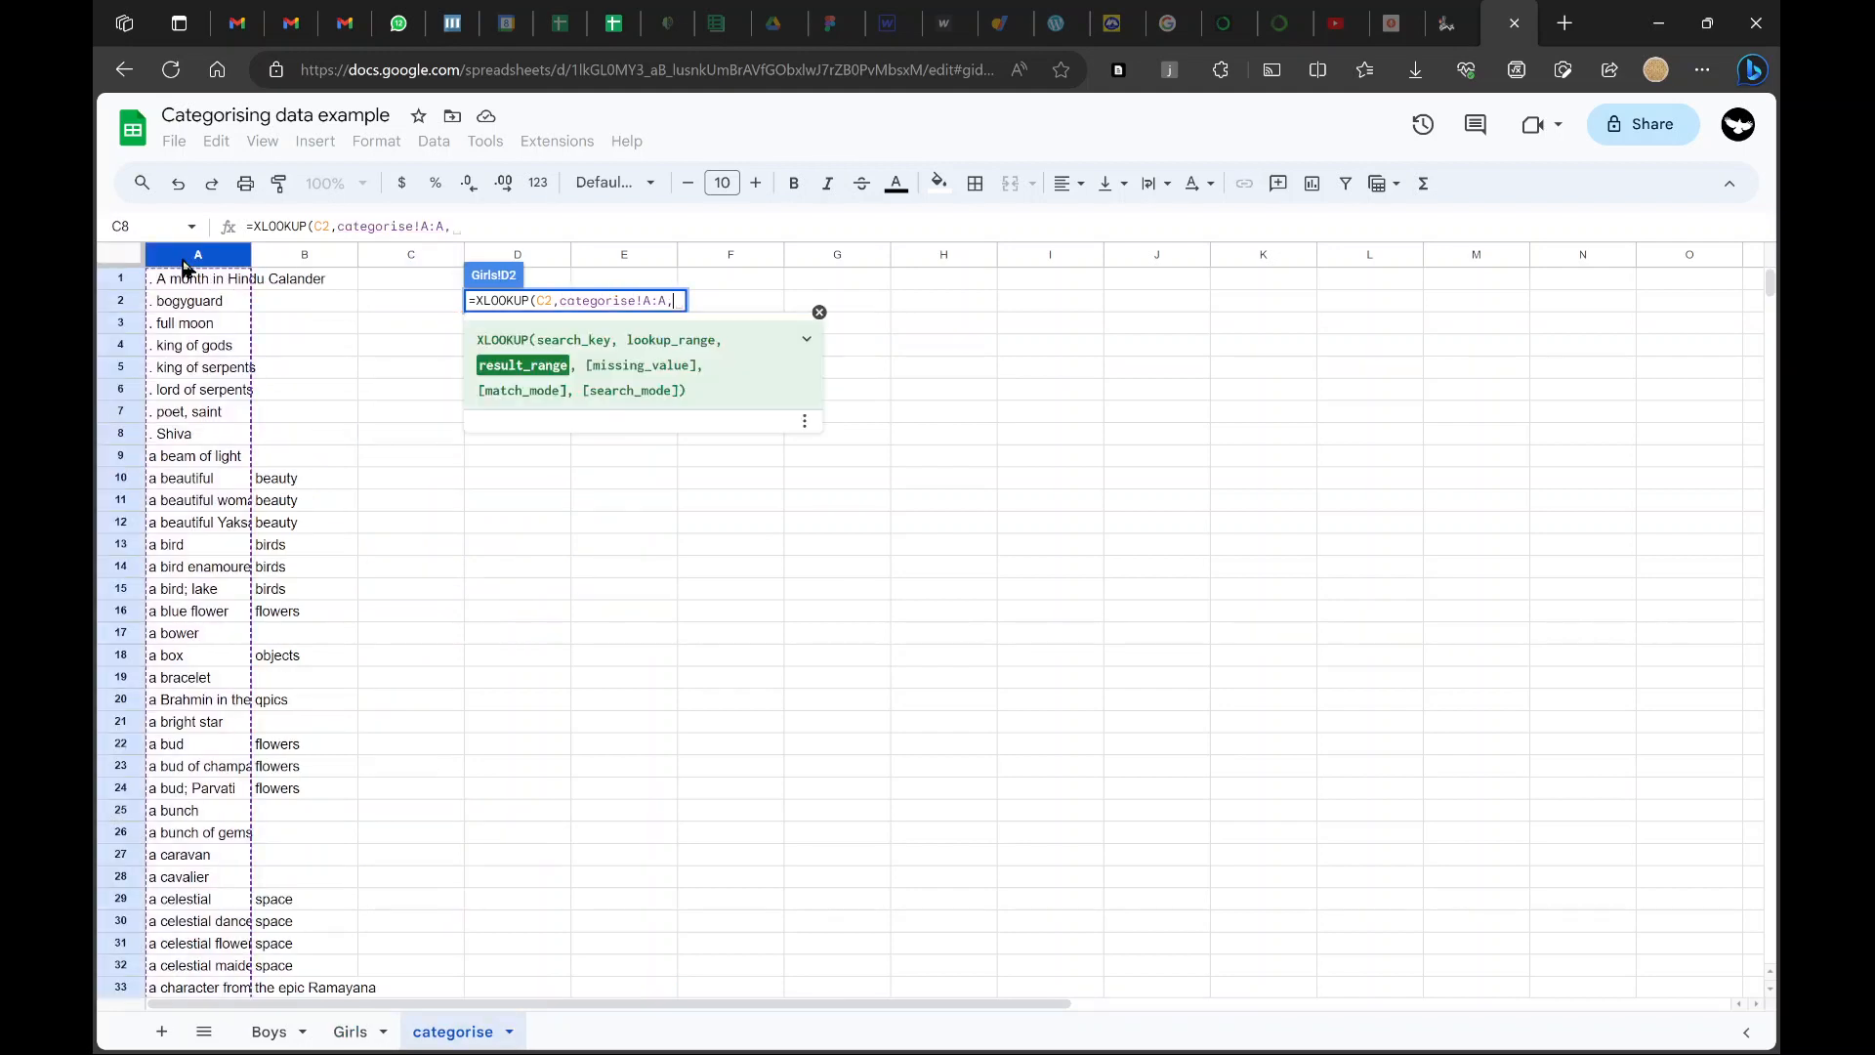
click(303, 257)
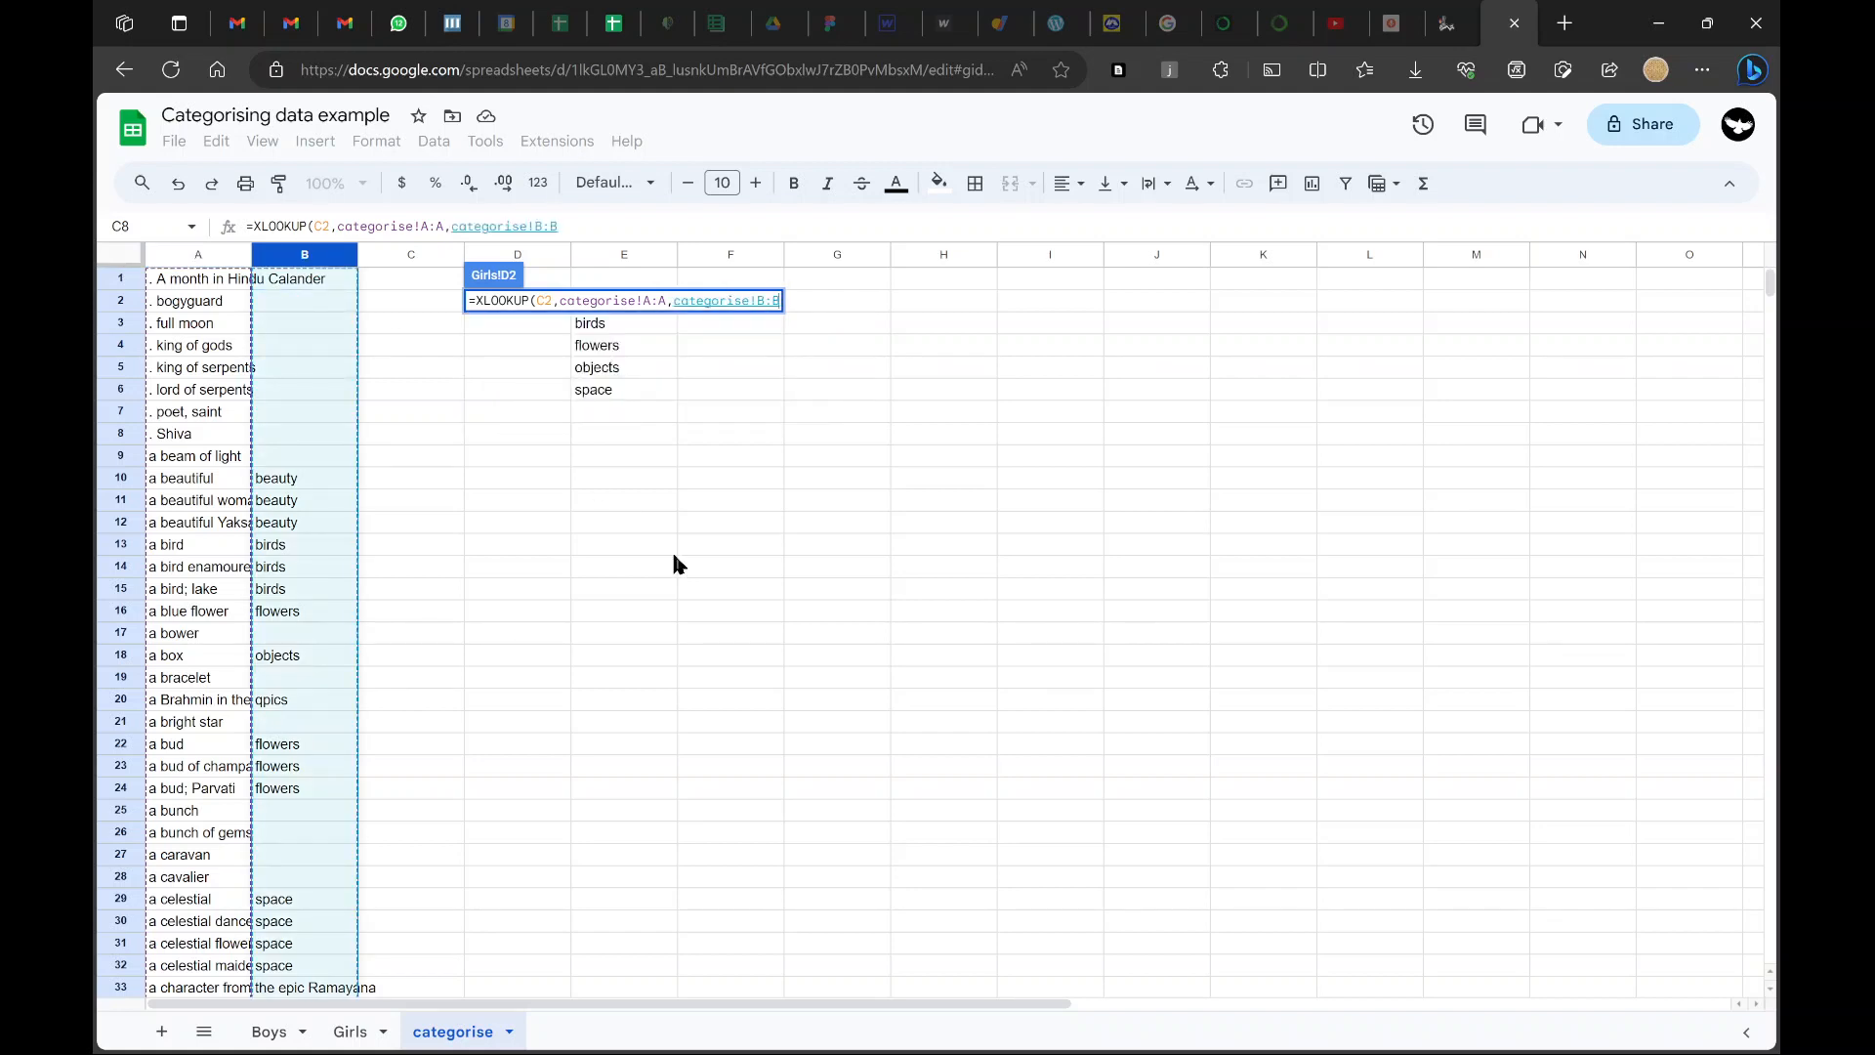
text())
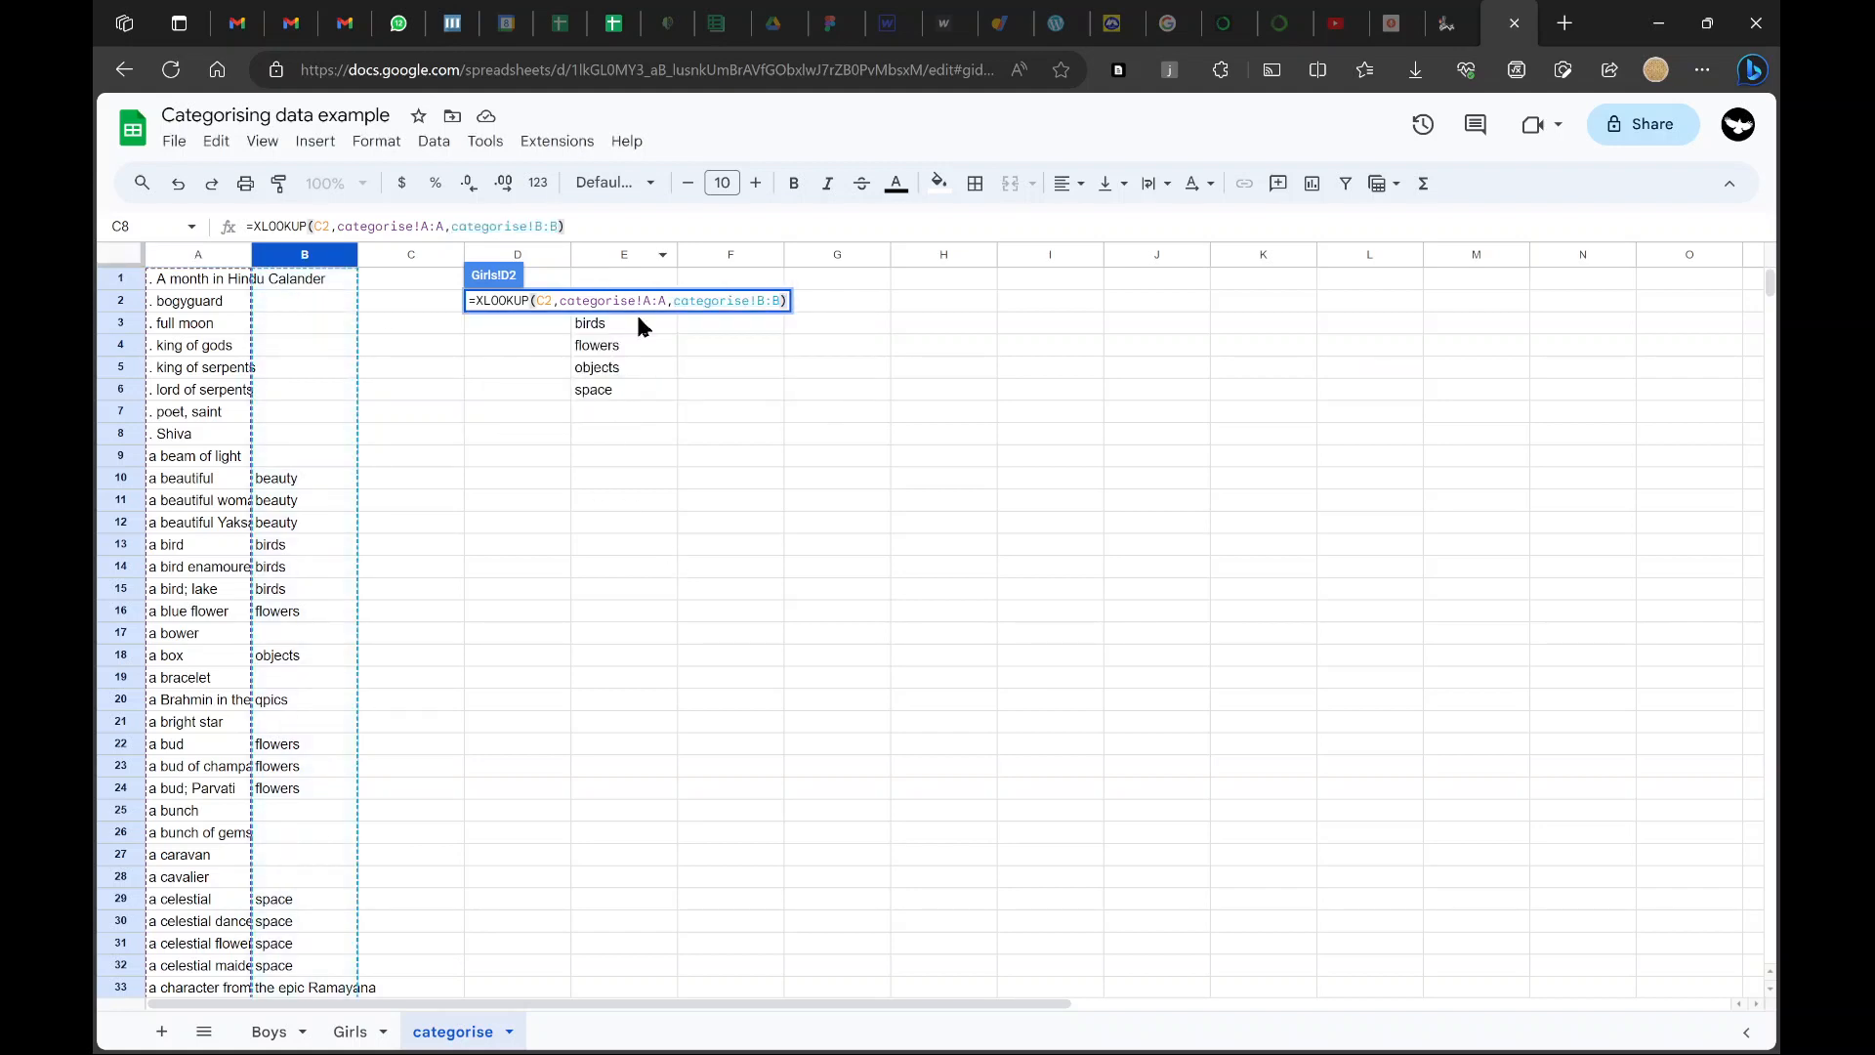
click(544, 297)
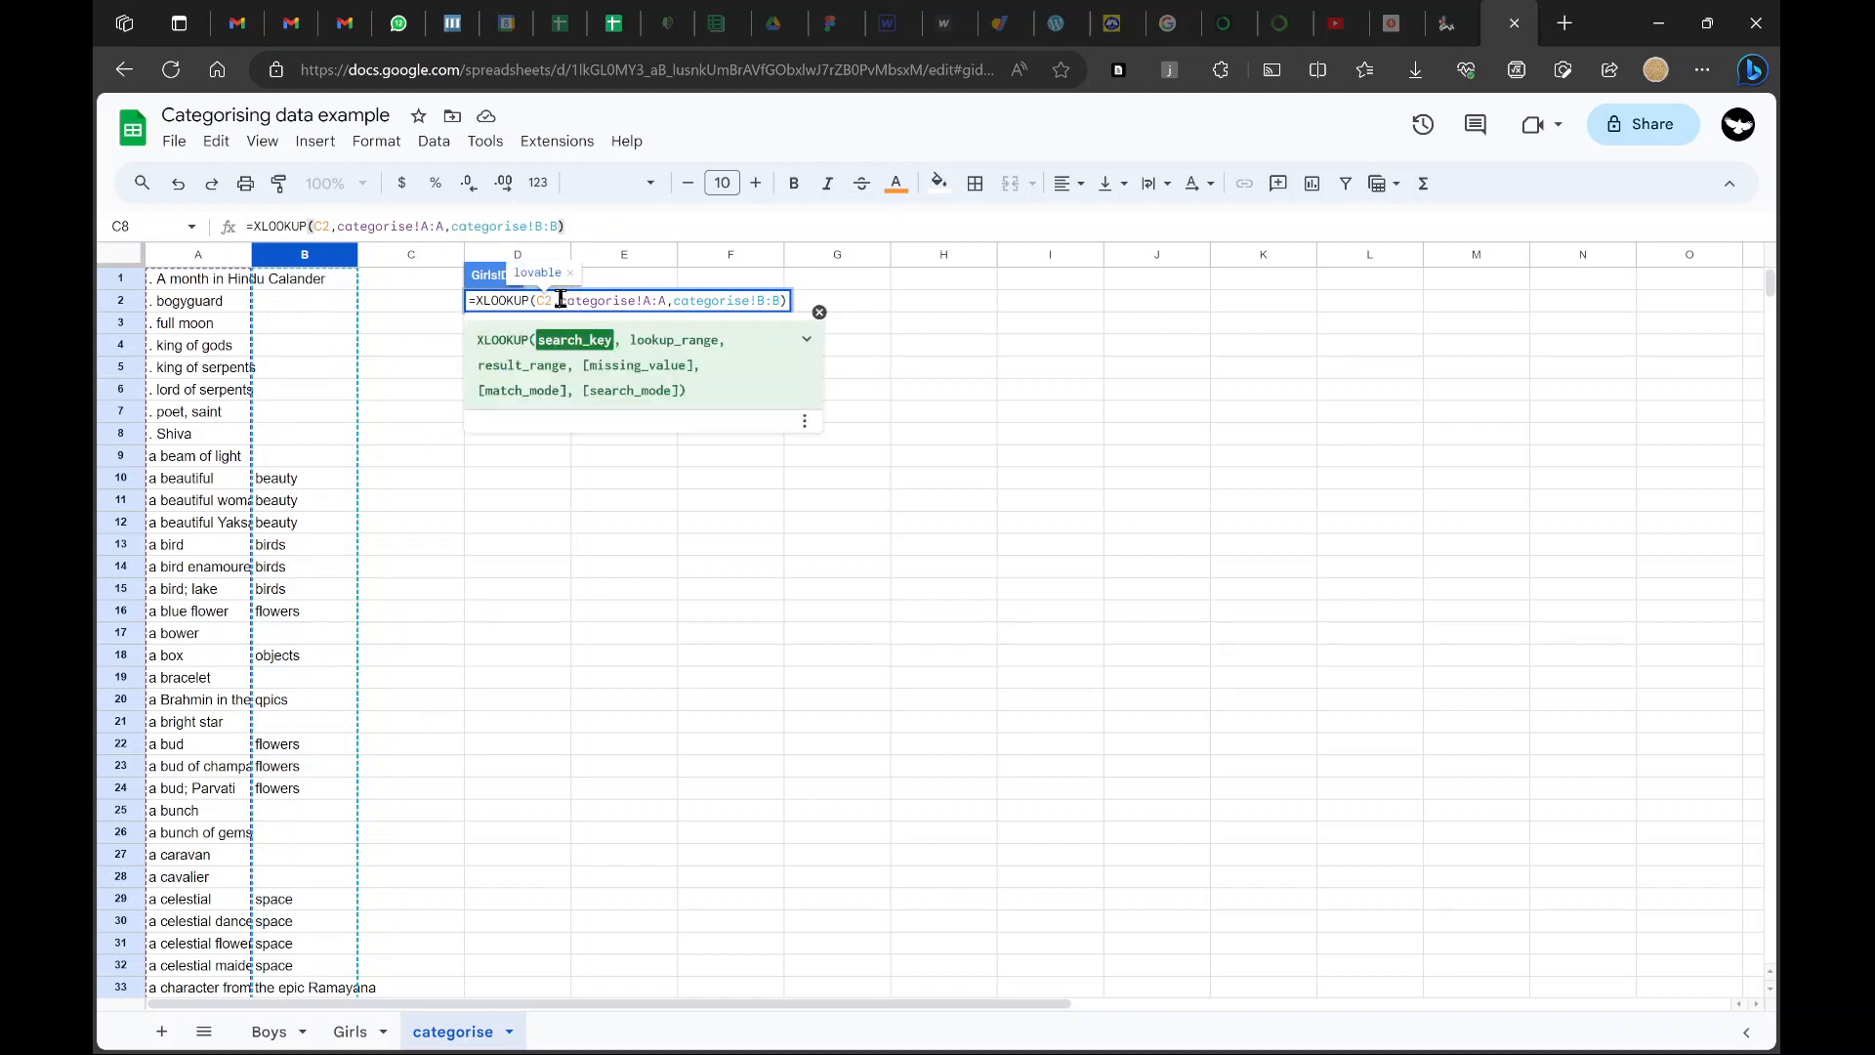
drag(560, 299, 916, 305)
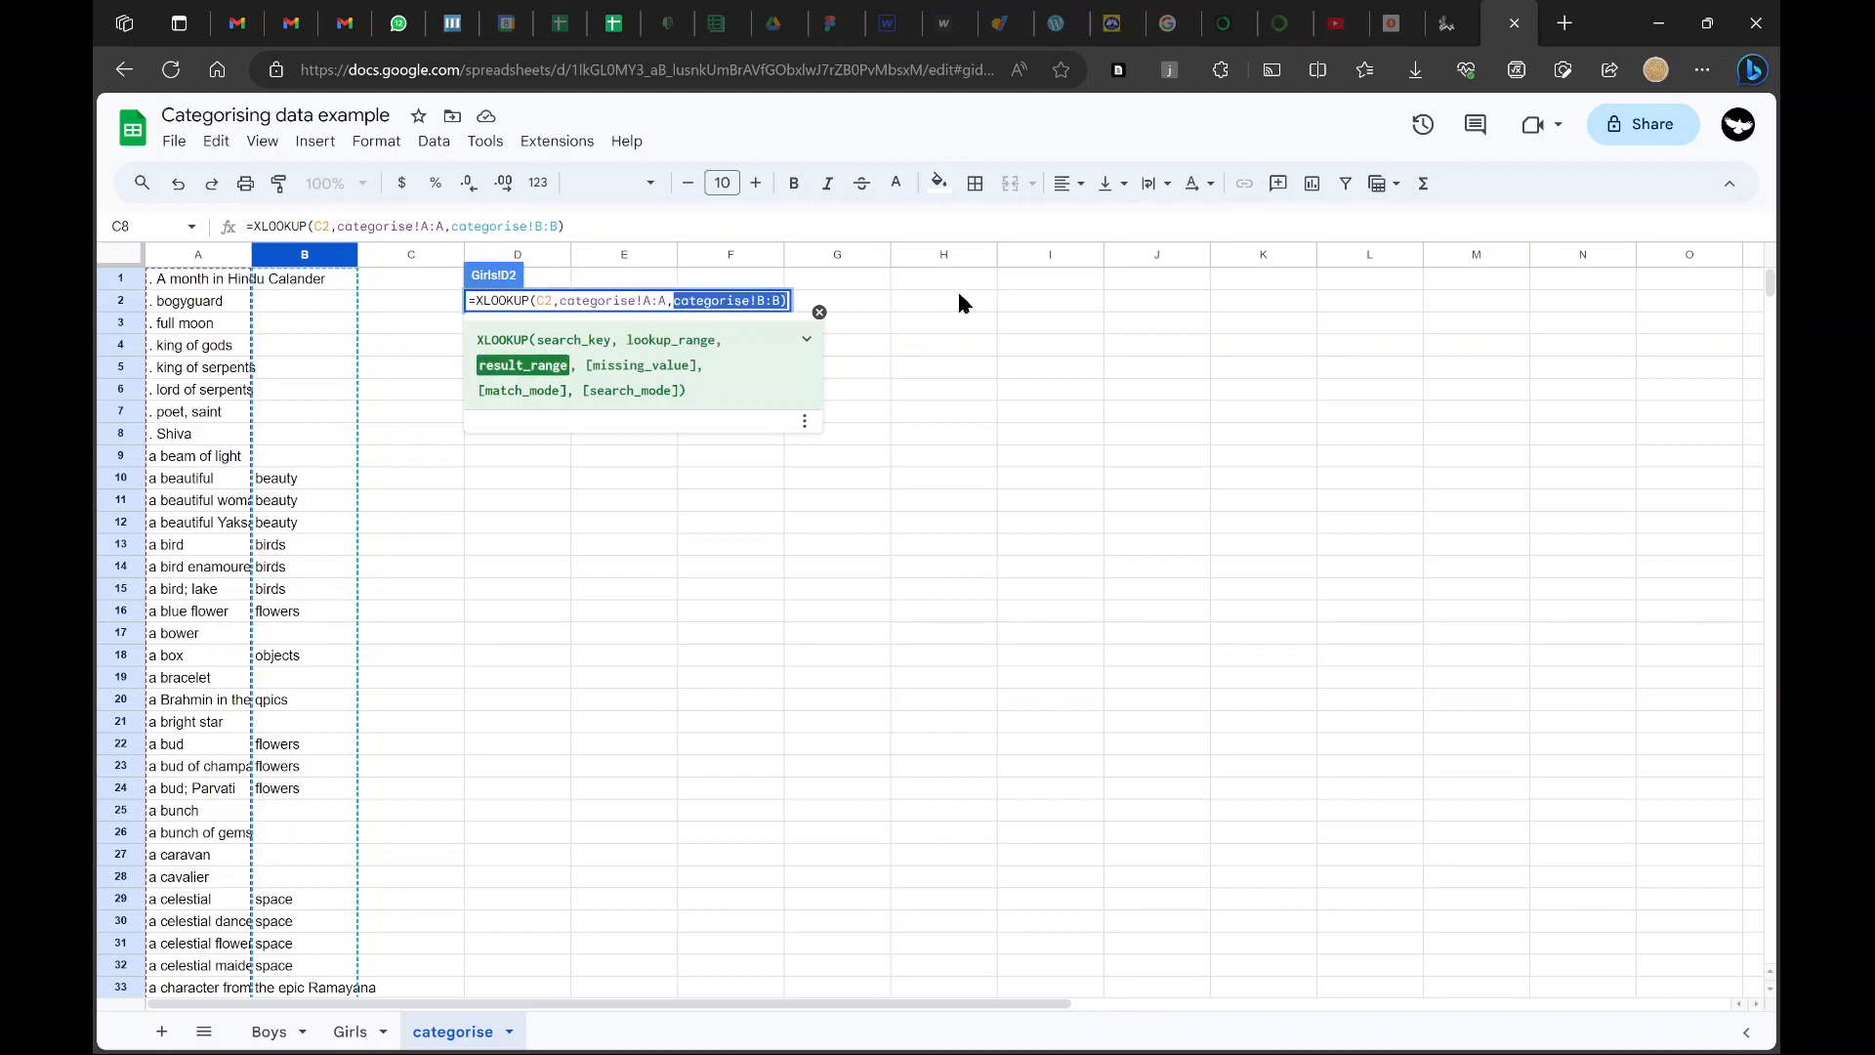
key(Return)
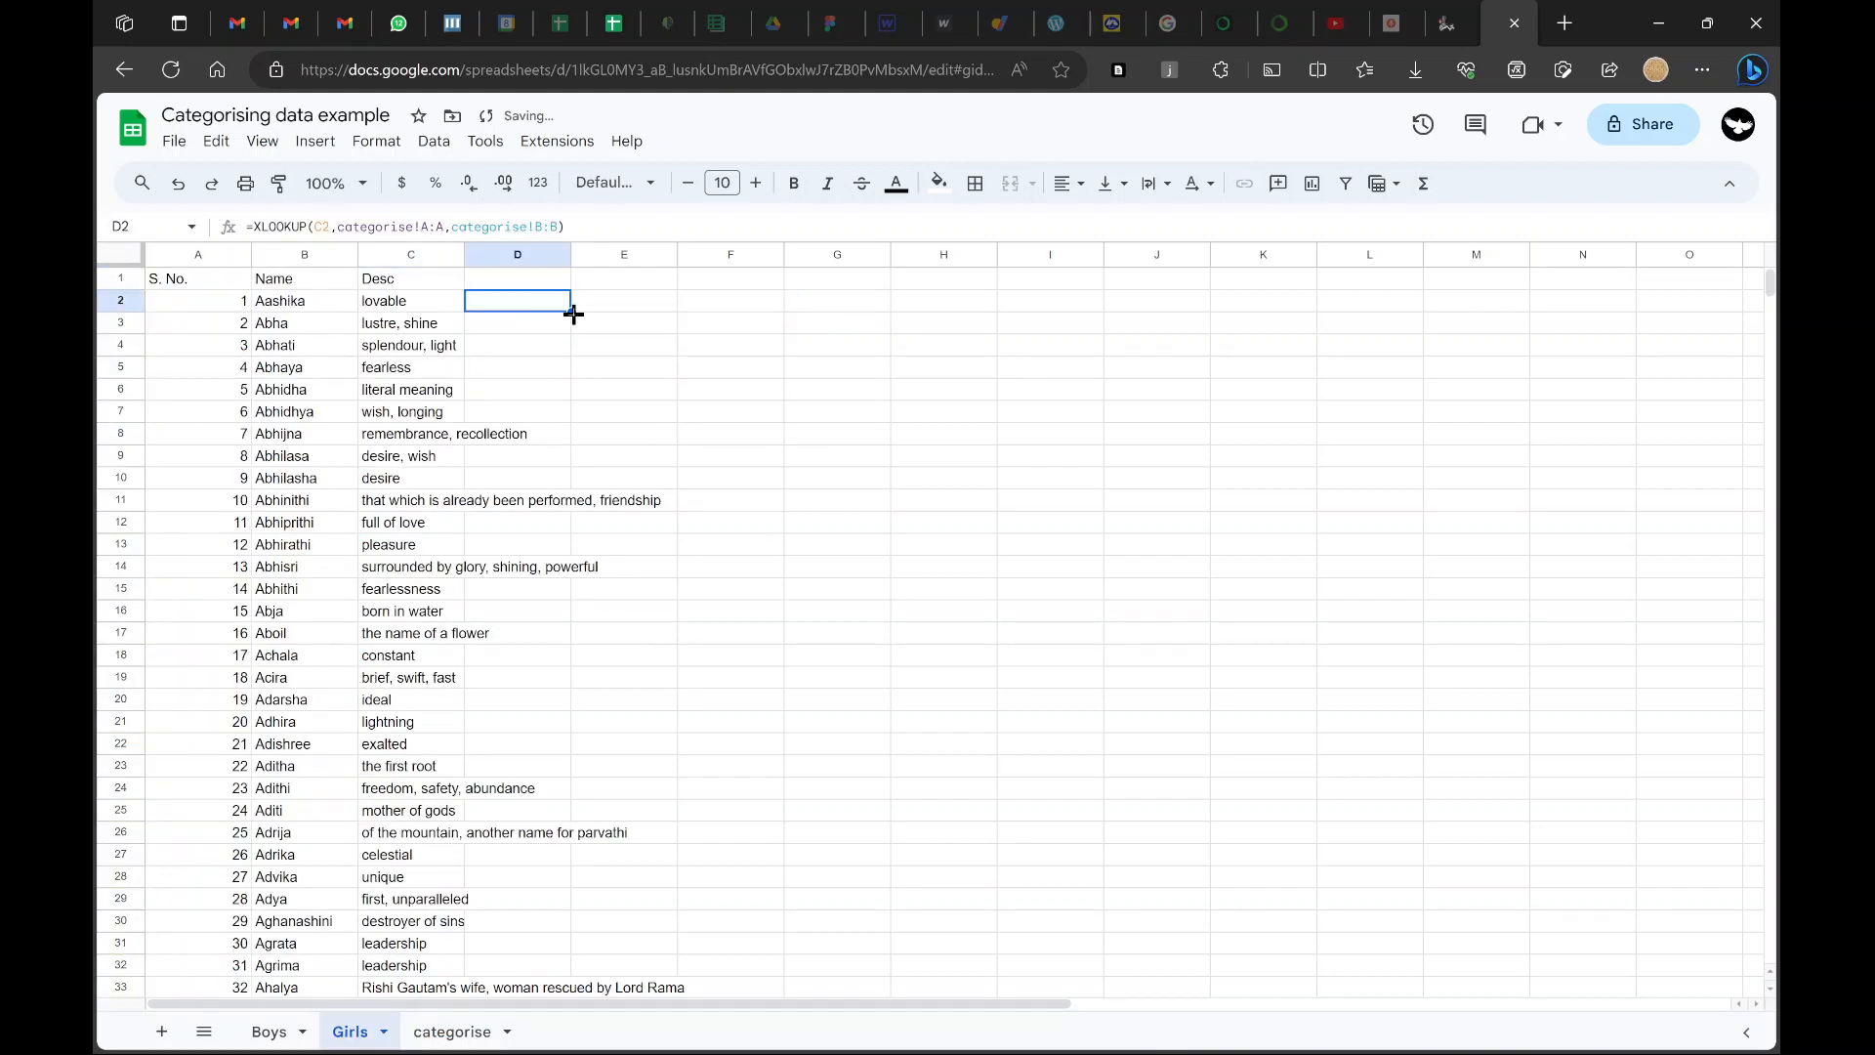
Fill the XLOOKUP formula down column D from D2 to D33
drag(571, 312, 485, 1034)
scroll(534, 731, down, 5)
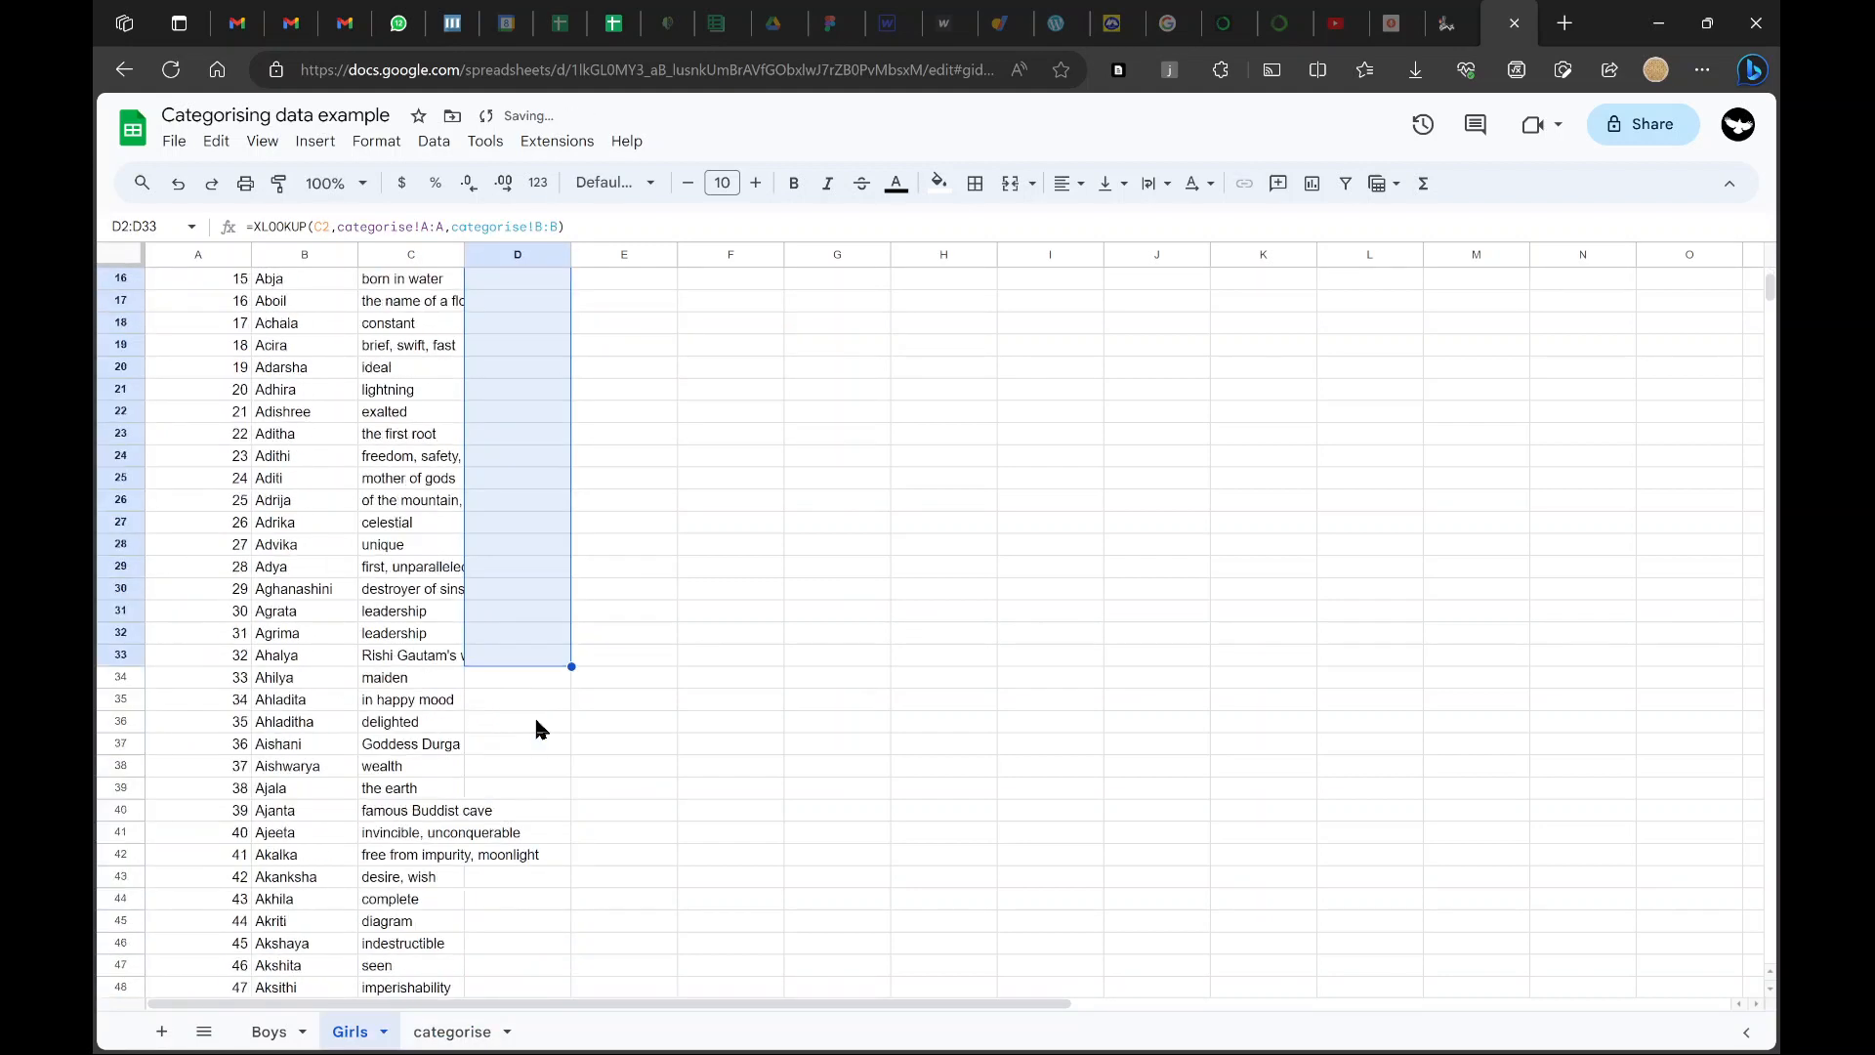
drag(574, 532, 625, 527)
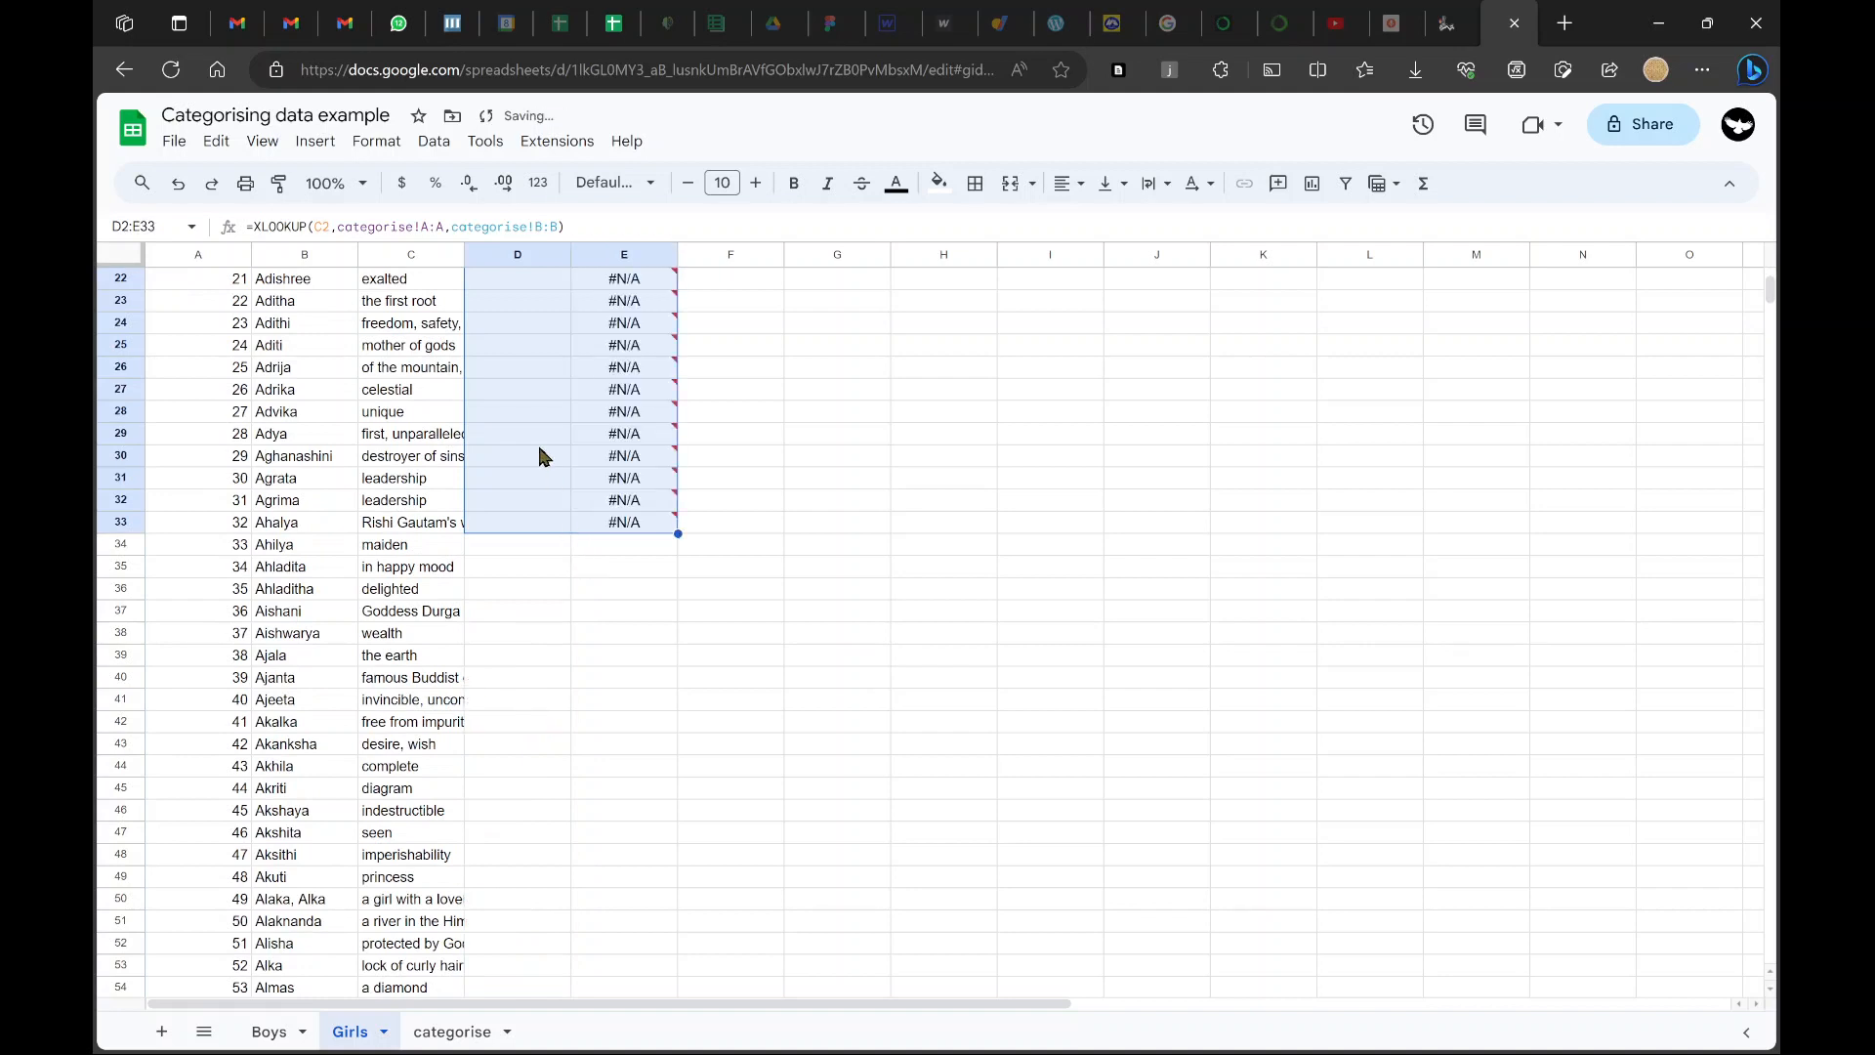
click(543, 503)
key(ctrl+z)
click(547, 527)
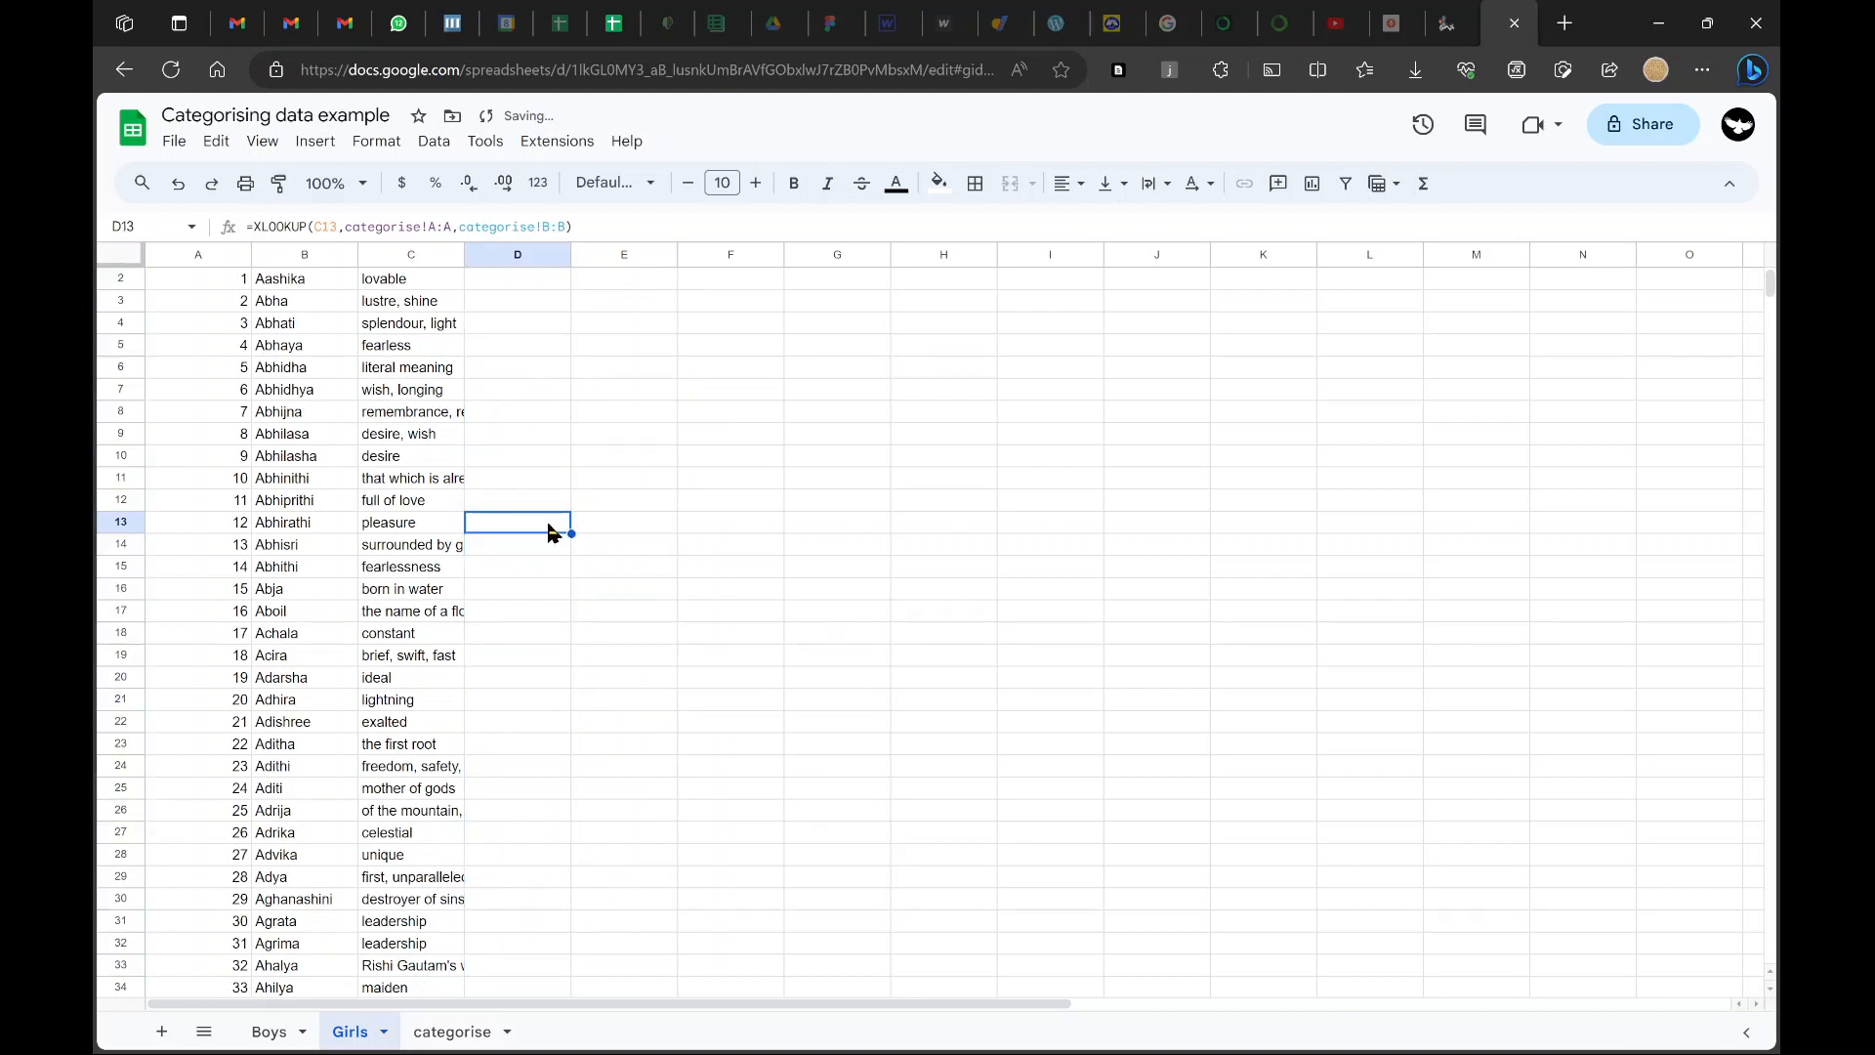
Check how far down column D of the Girls sheet the XLOOKUP formula extends and what interrupts it
key(ctrl+Up)
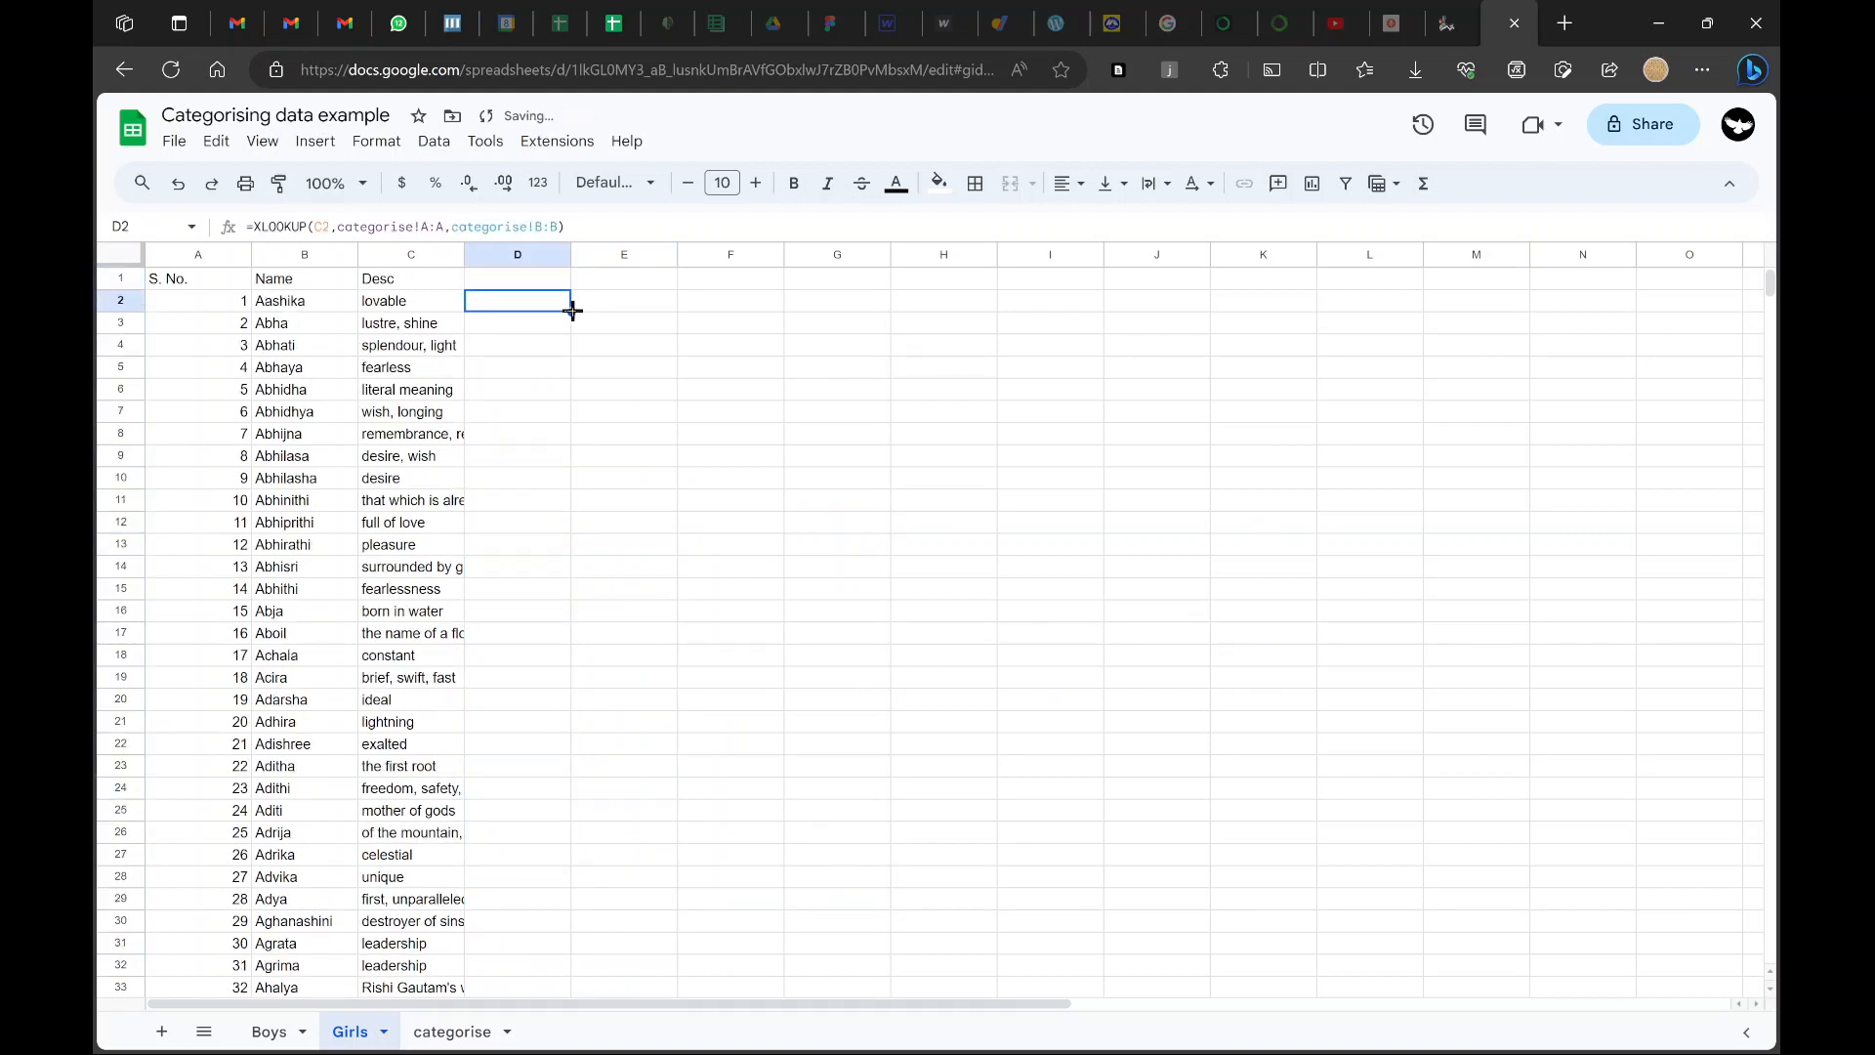
click(489, 493)
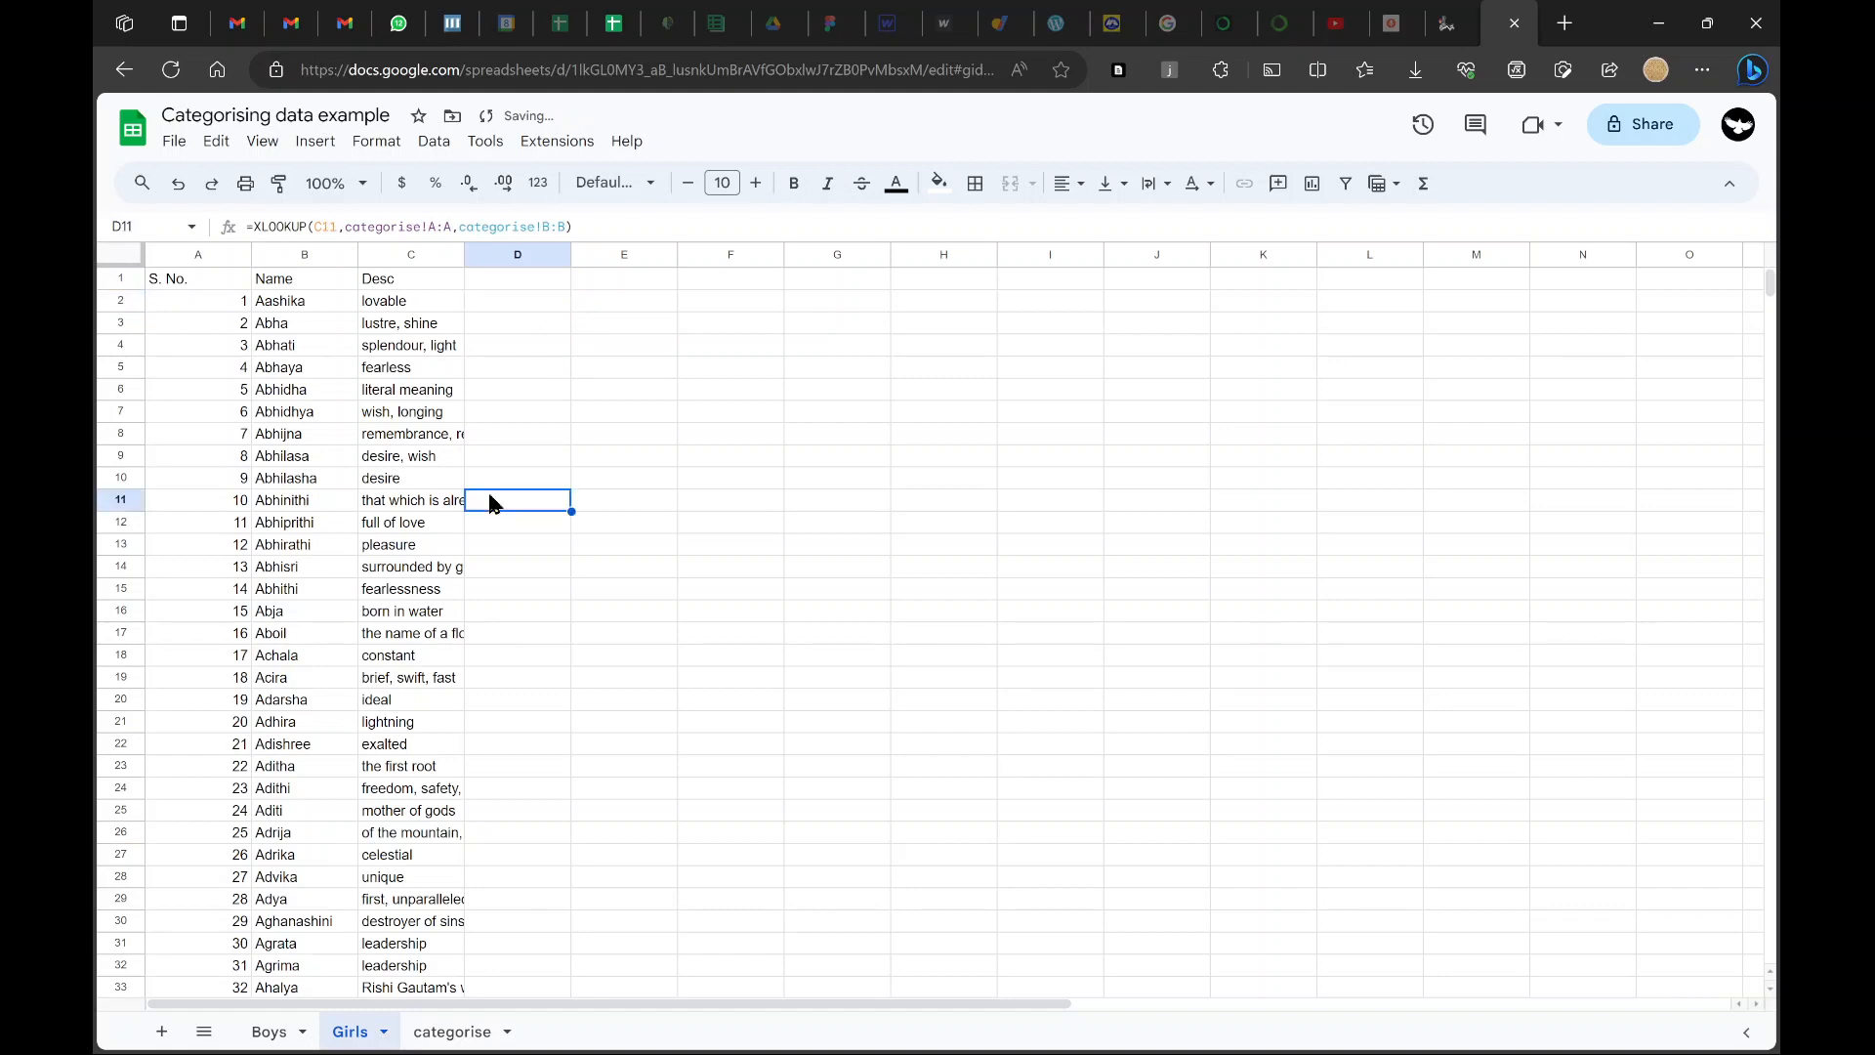
key(ctrl+Down)
key(Down)
key(Up)
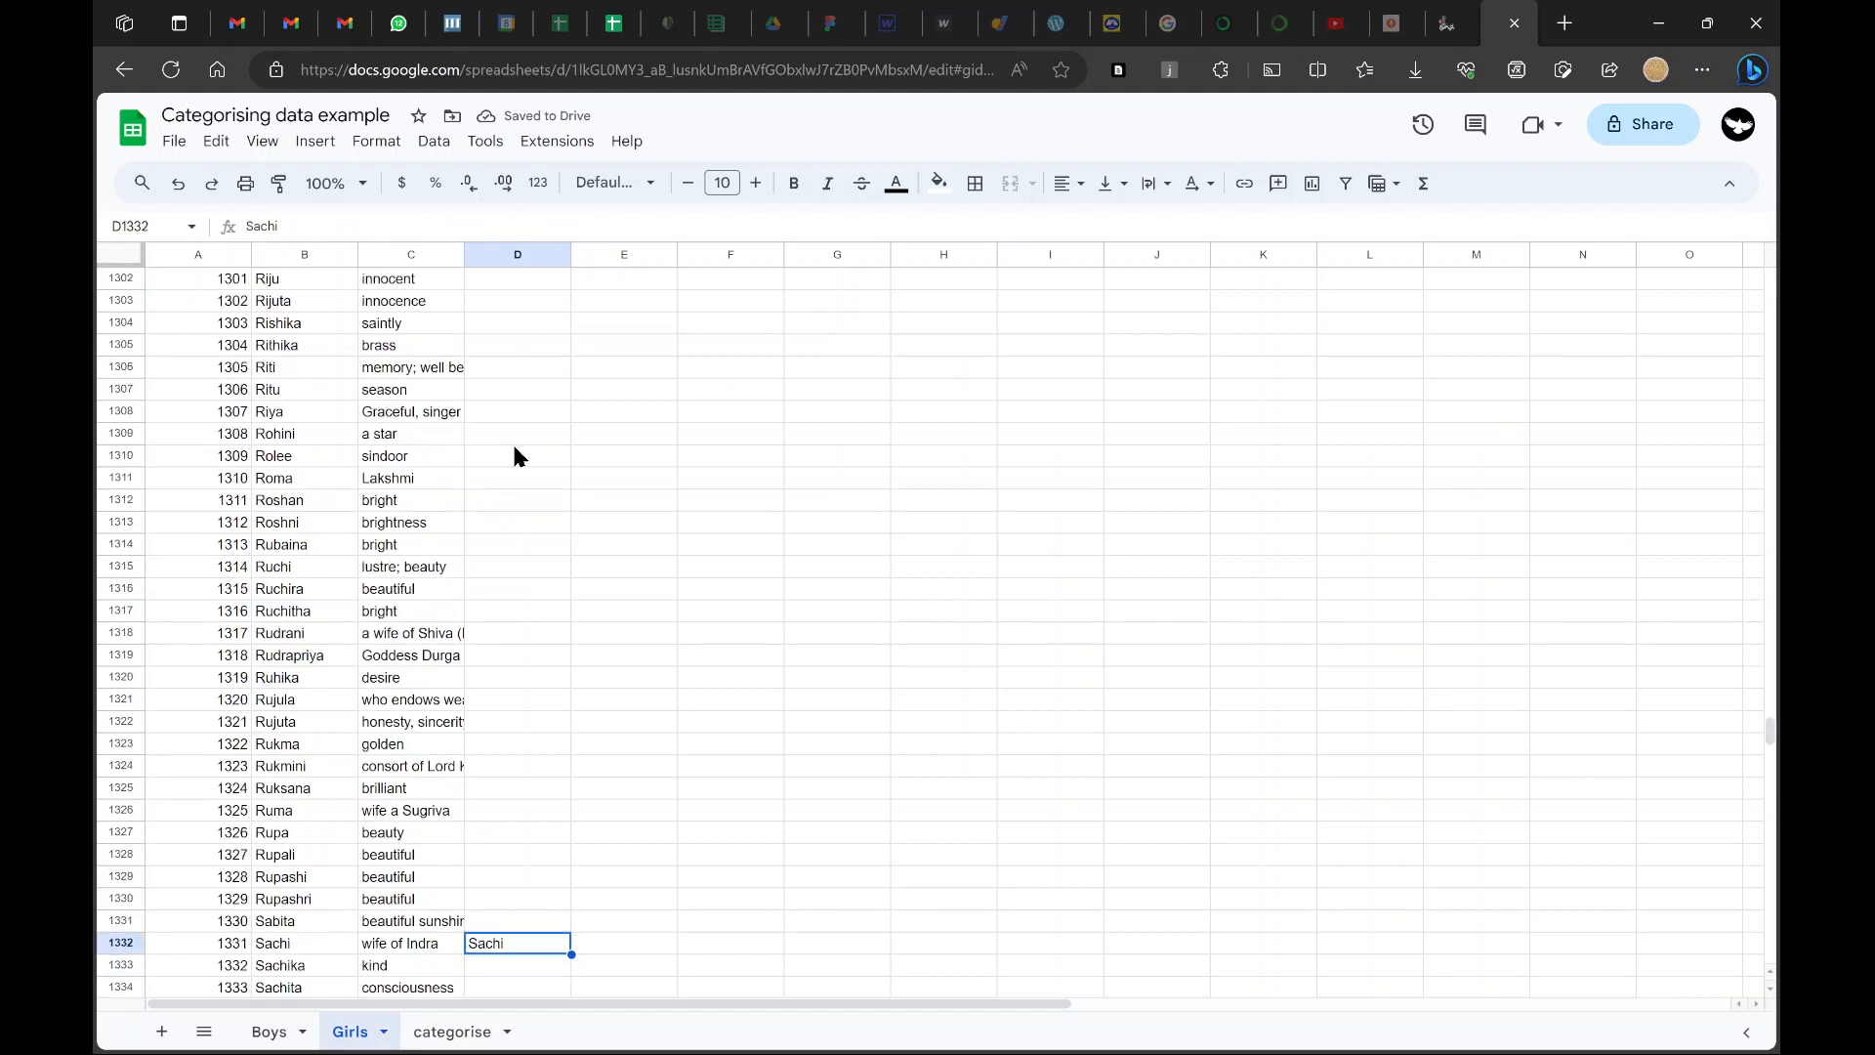
scroll(561, 787, down, 4)
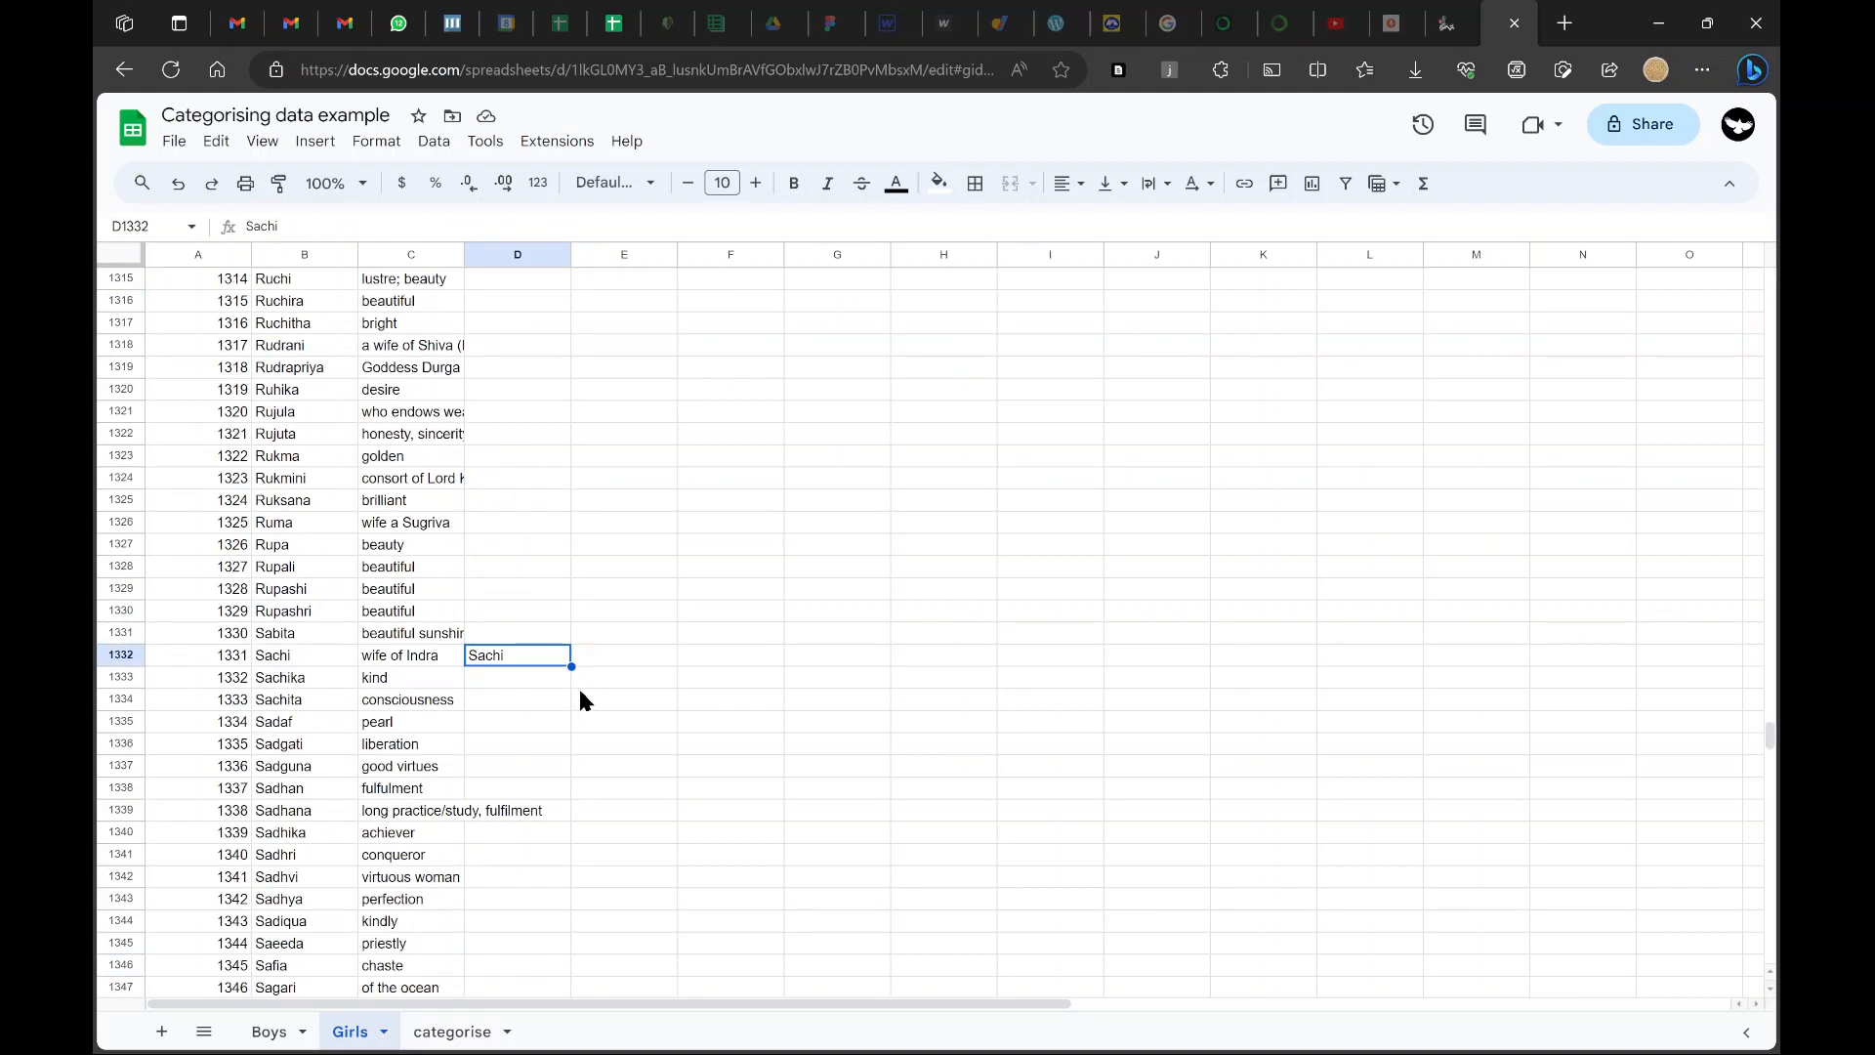
key(Up)
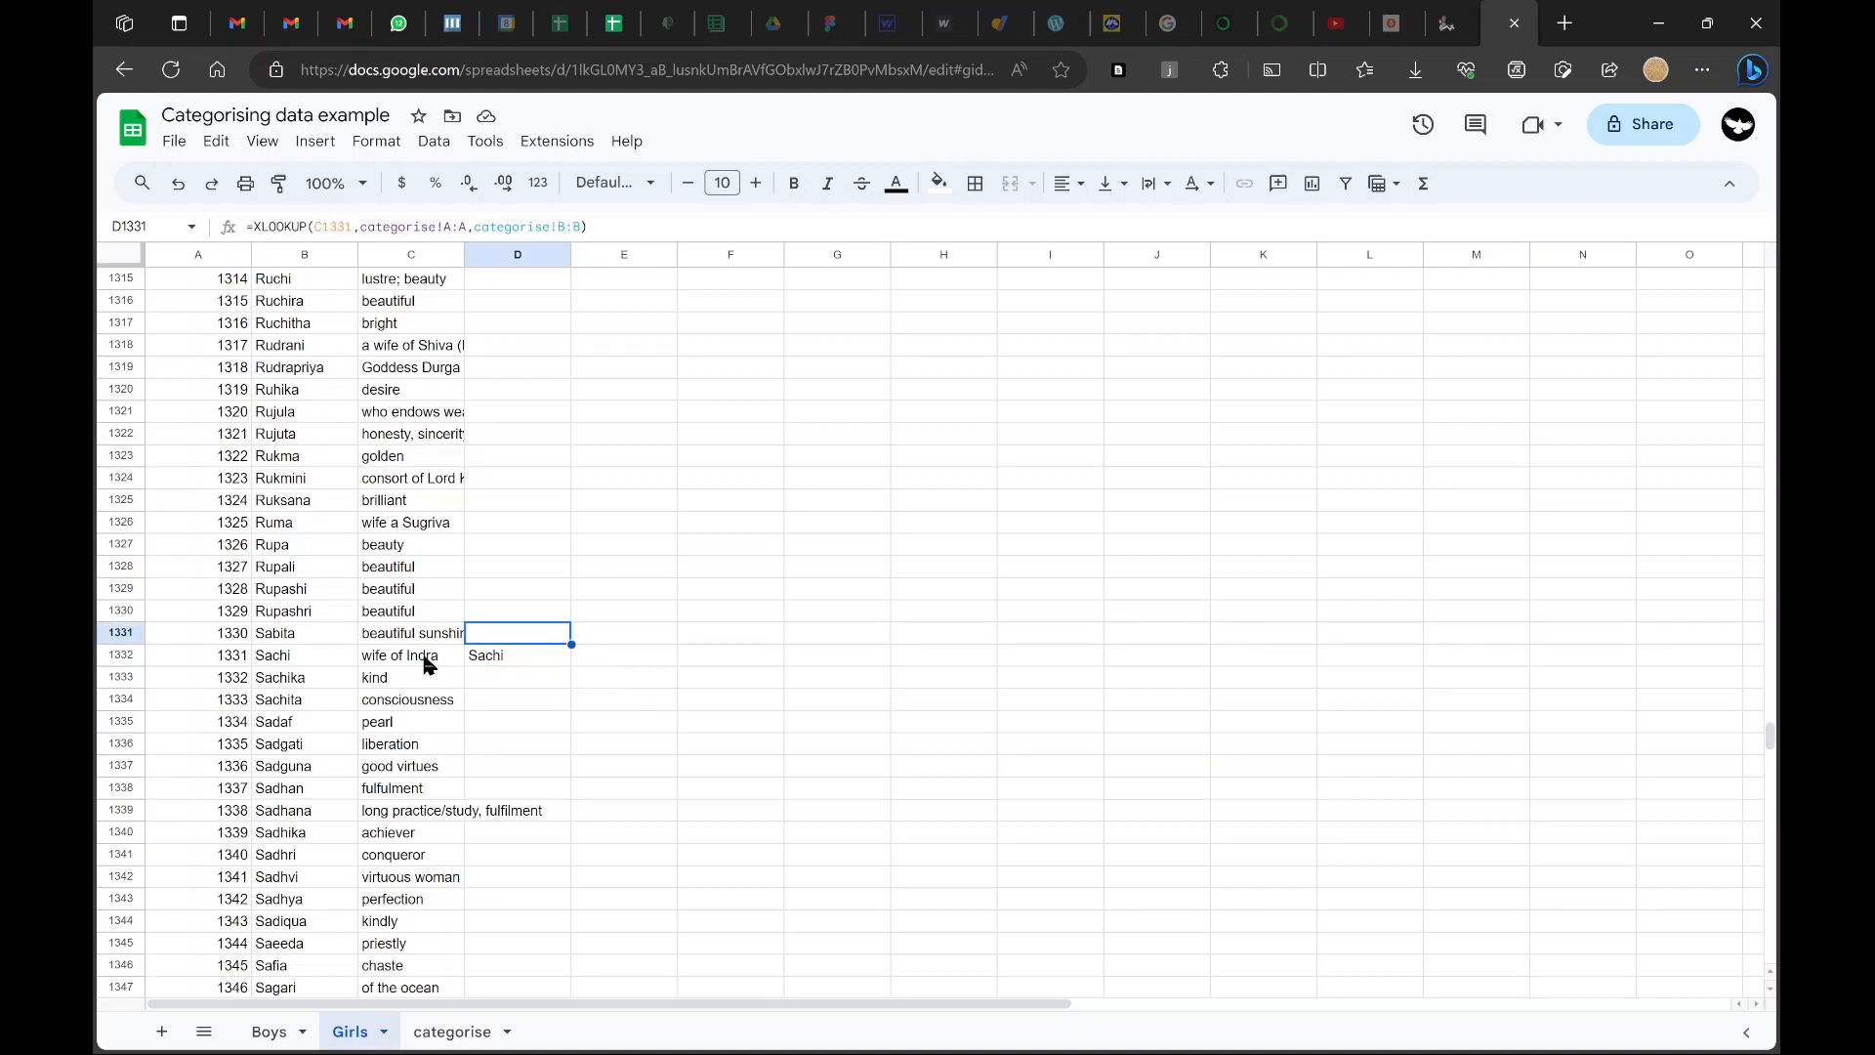
Fill the XLOOKUP formula down from D1331 to D1347, overwriting the stray name in D1332
drag(423, 657, 547, 982)
click(536, 635)
scroll(531, 782, down, 7)
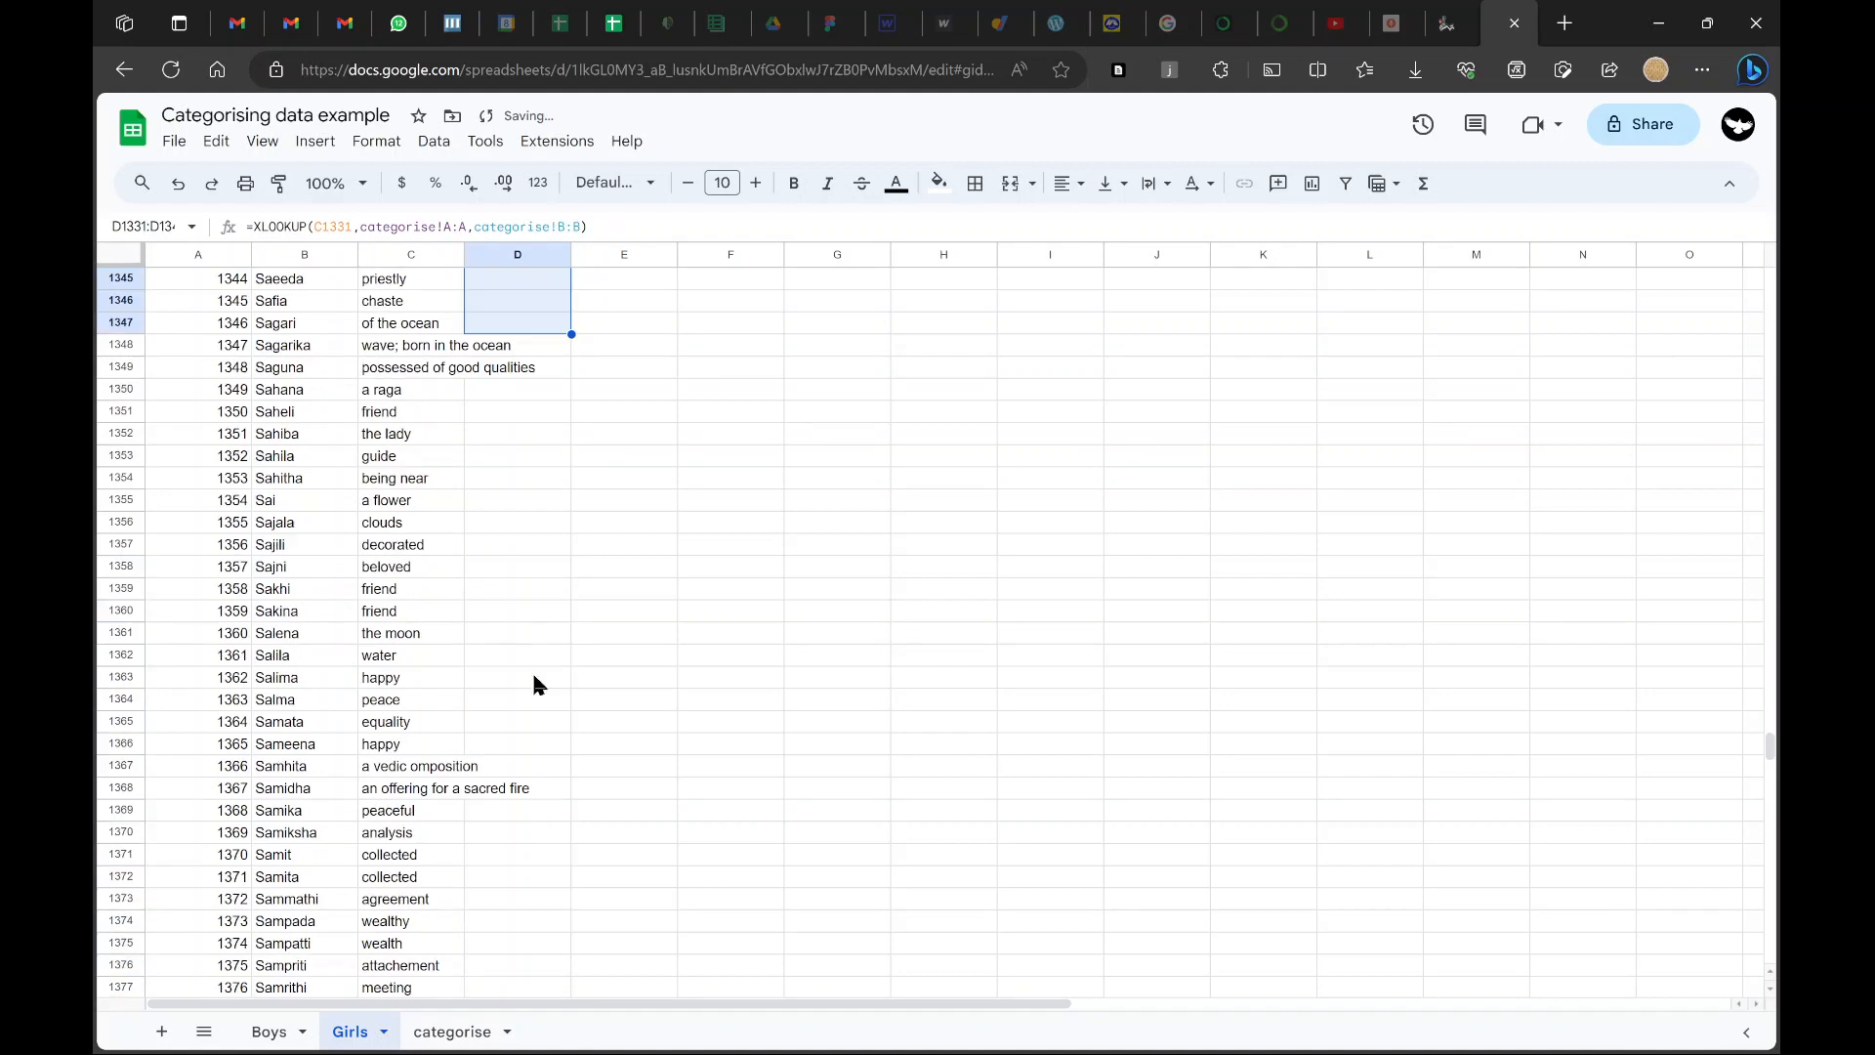
Fill the XLOOKUP formula down the remaining rows of column D from D1347, overwriting the stray name entries
click(509, 323)
key(ctrl+shift+Down)
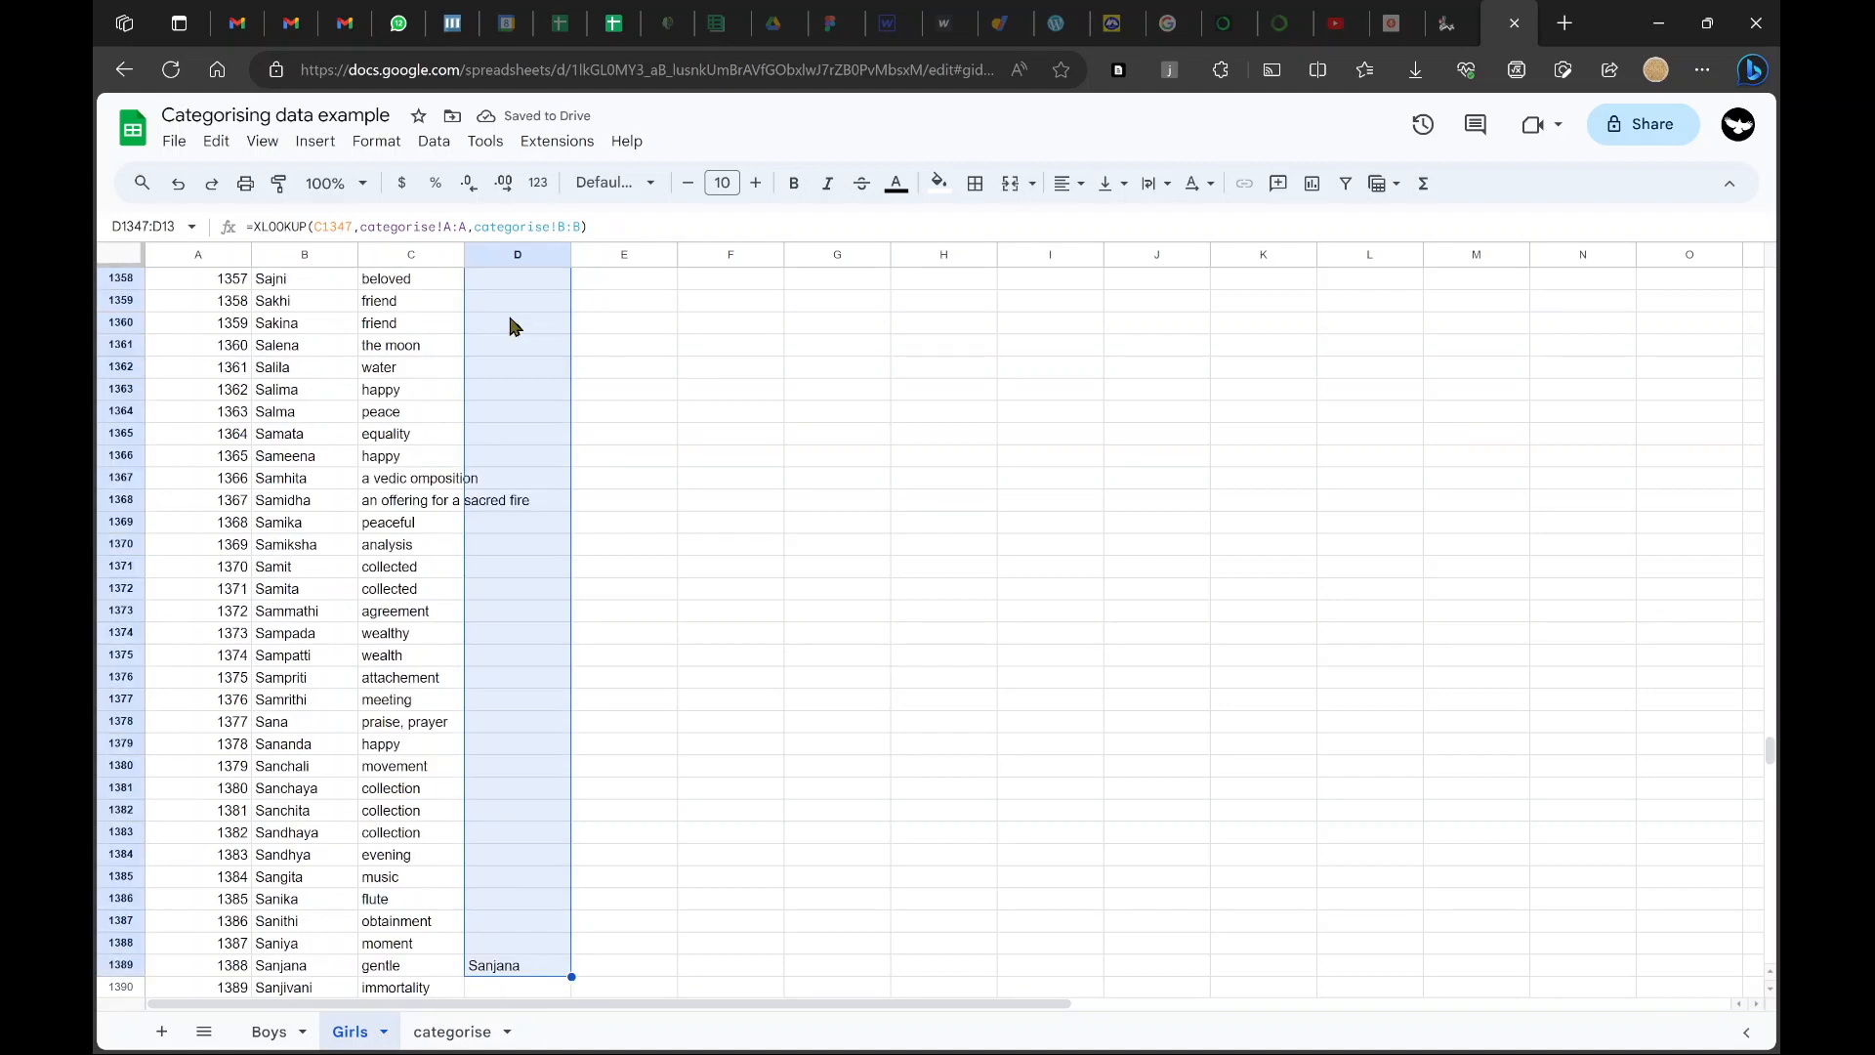
key(ctrl+shift+Down)
key(ctrl+shift+Down)
key(ctrl+shift+Down)
key(ctrl+shift+Down)
key(ctrl+shift+Down)
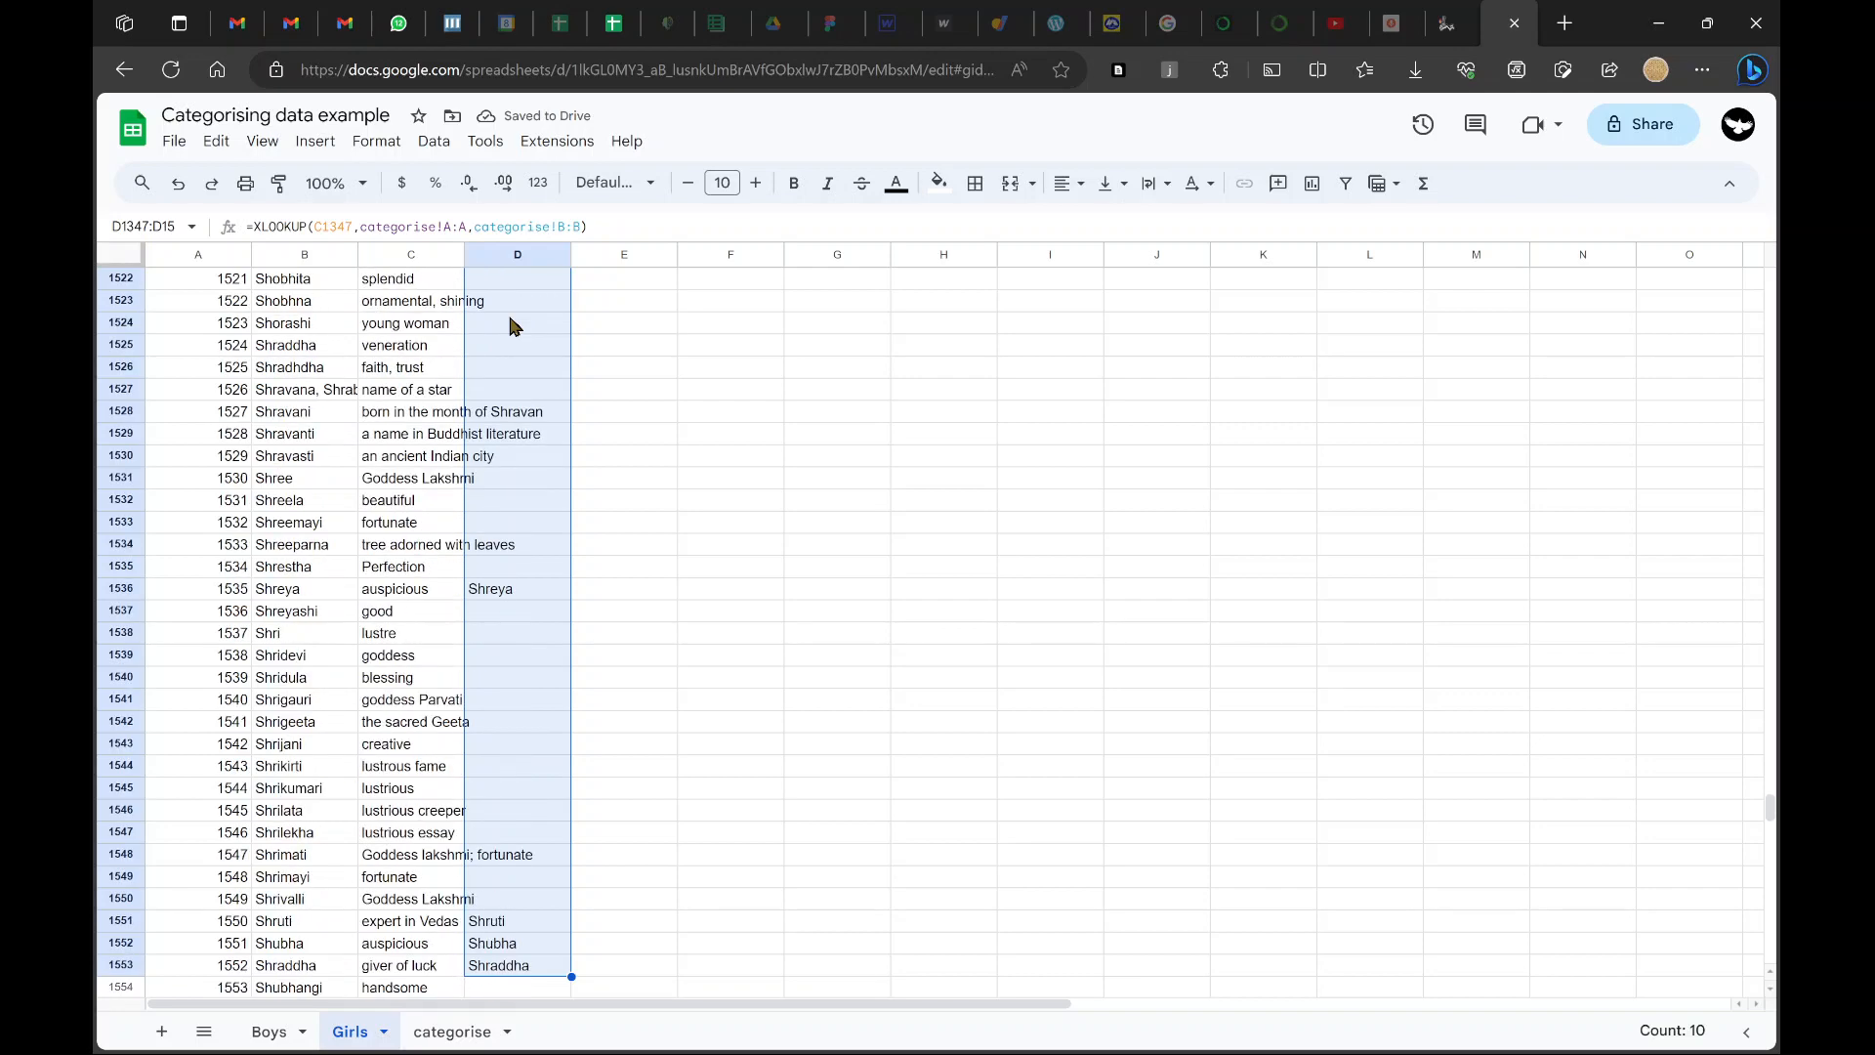
key(ctrl+d)
Look through the filled rows of column D for returned categories, checking the "a flower" description in row 1502
key(ctrl+shift+Up)
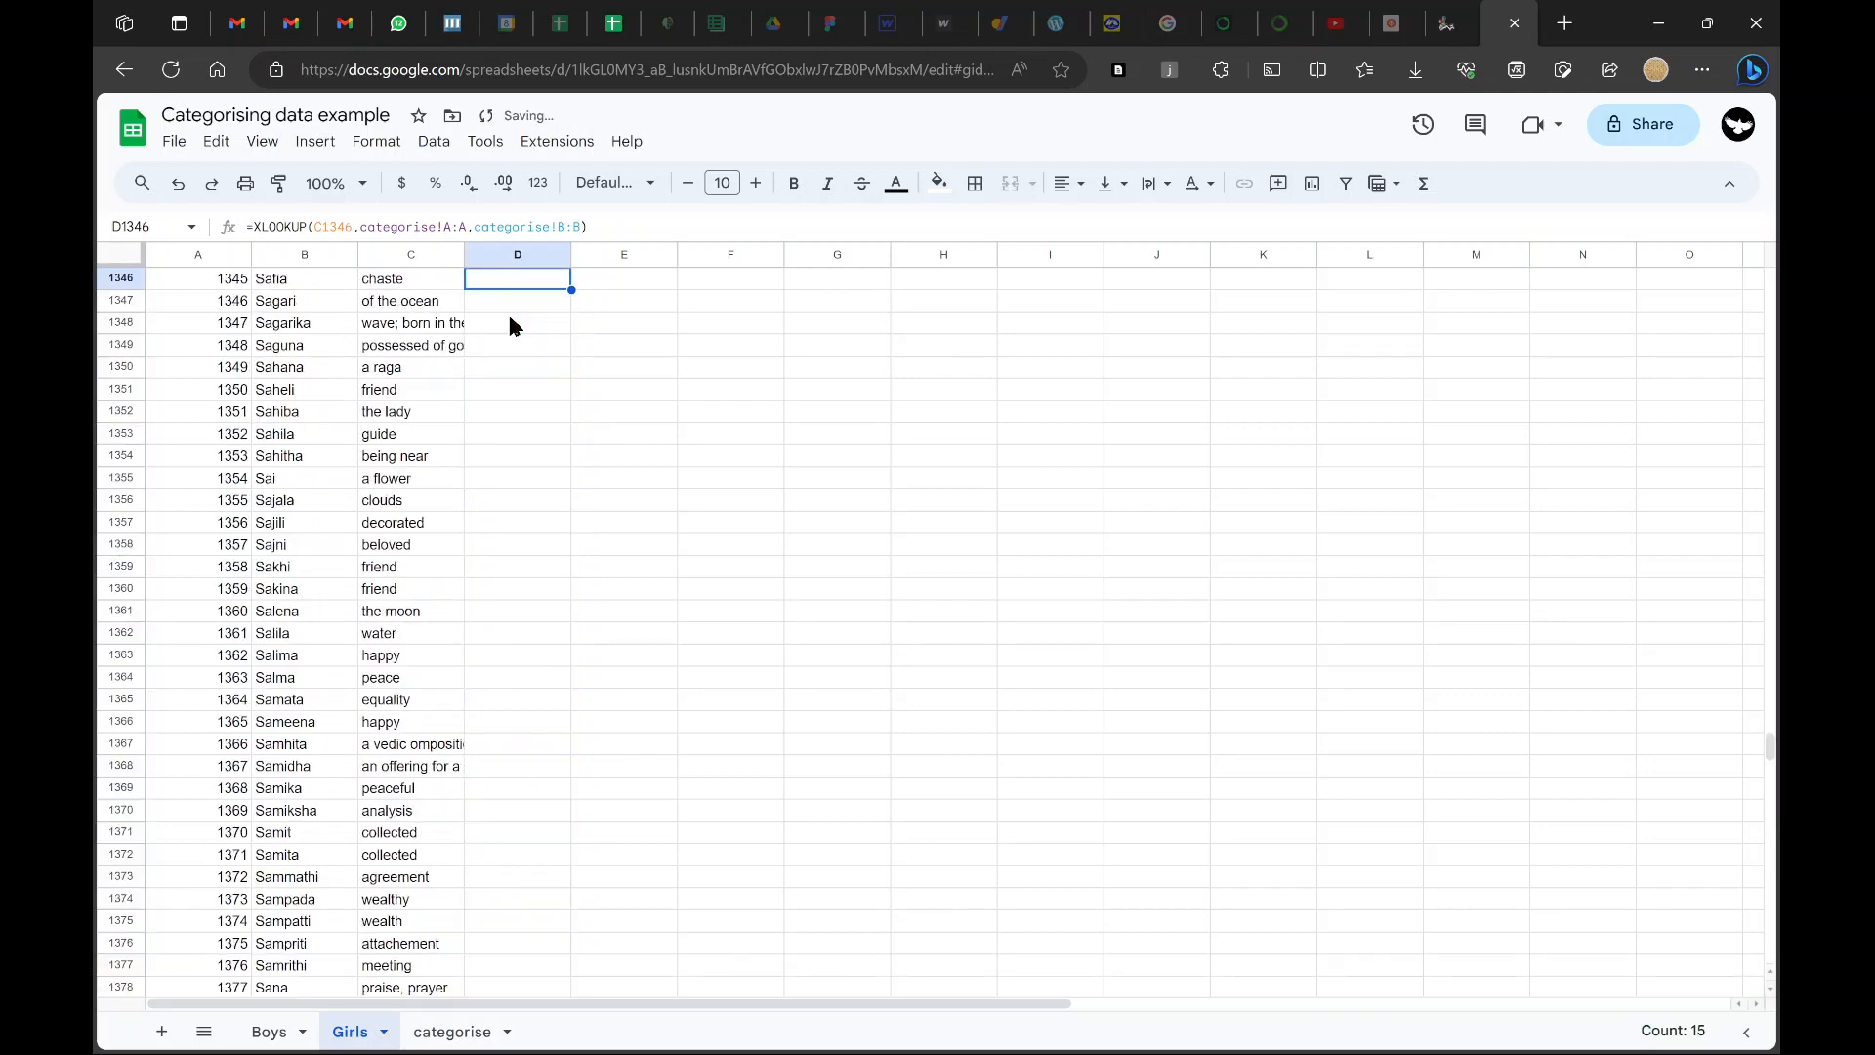
scroll(532, 664, down, 18)
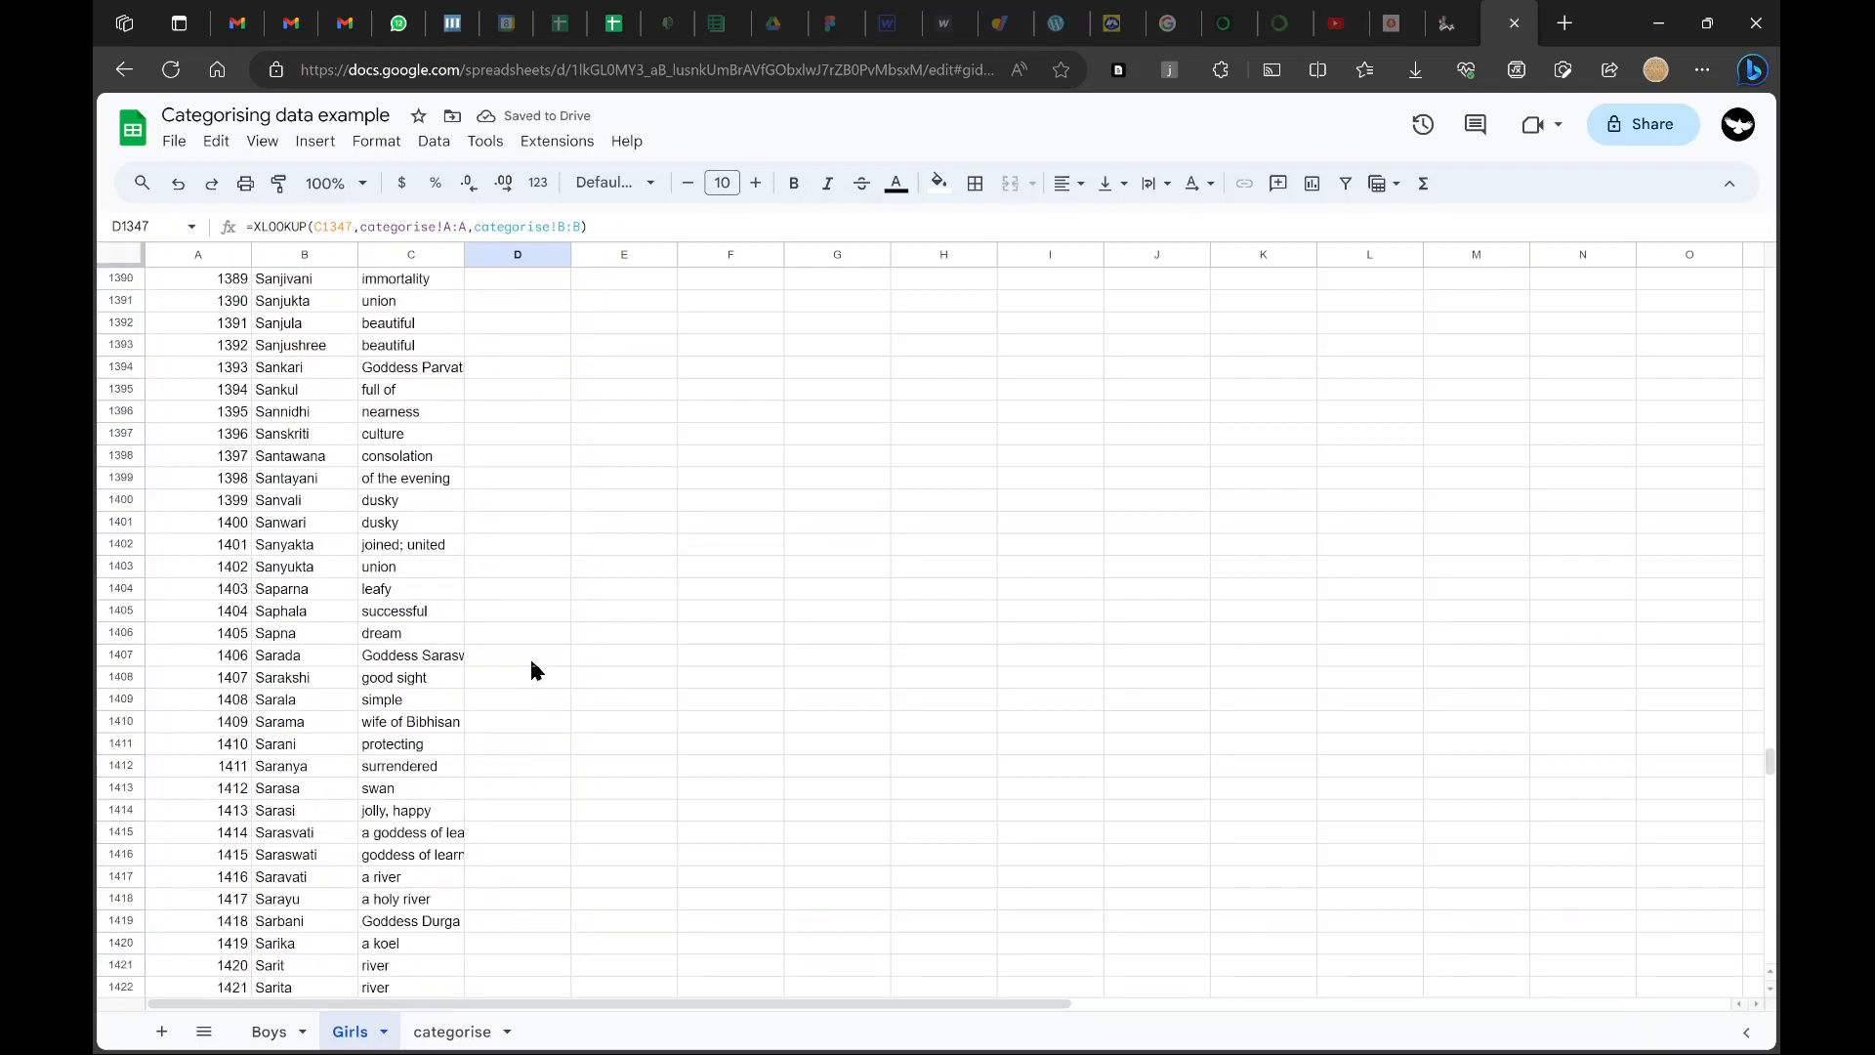
scroll(531, 666, down, 16)
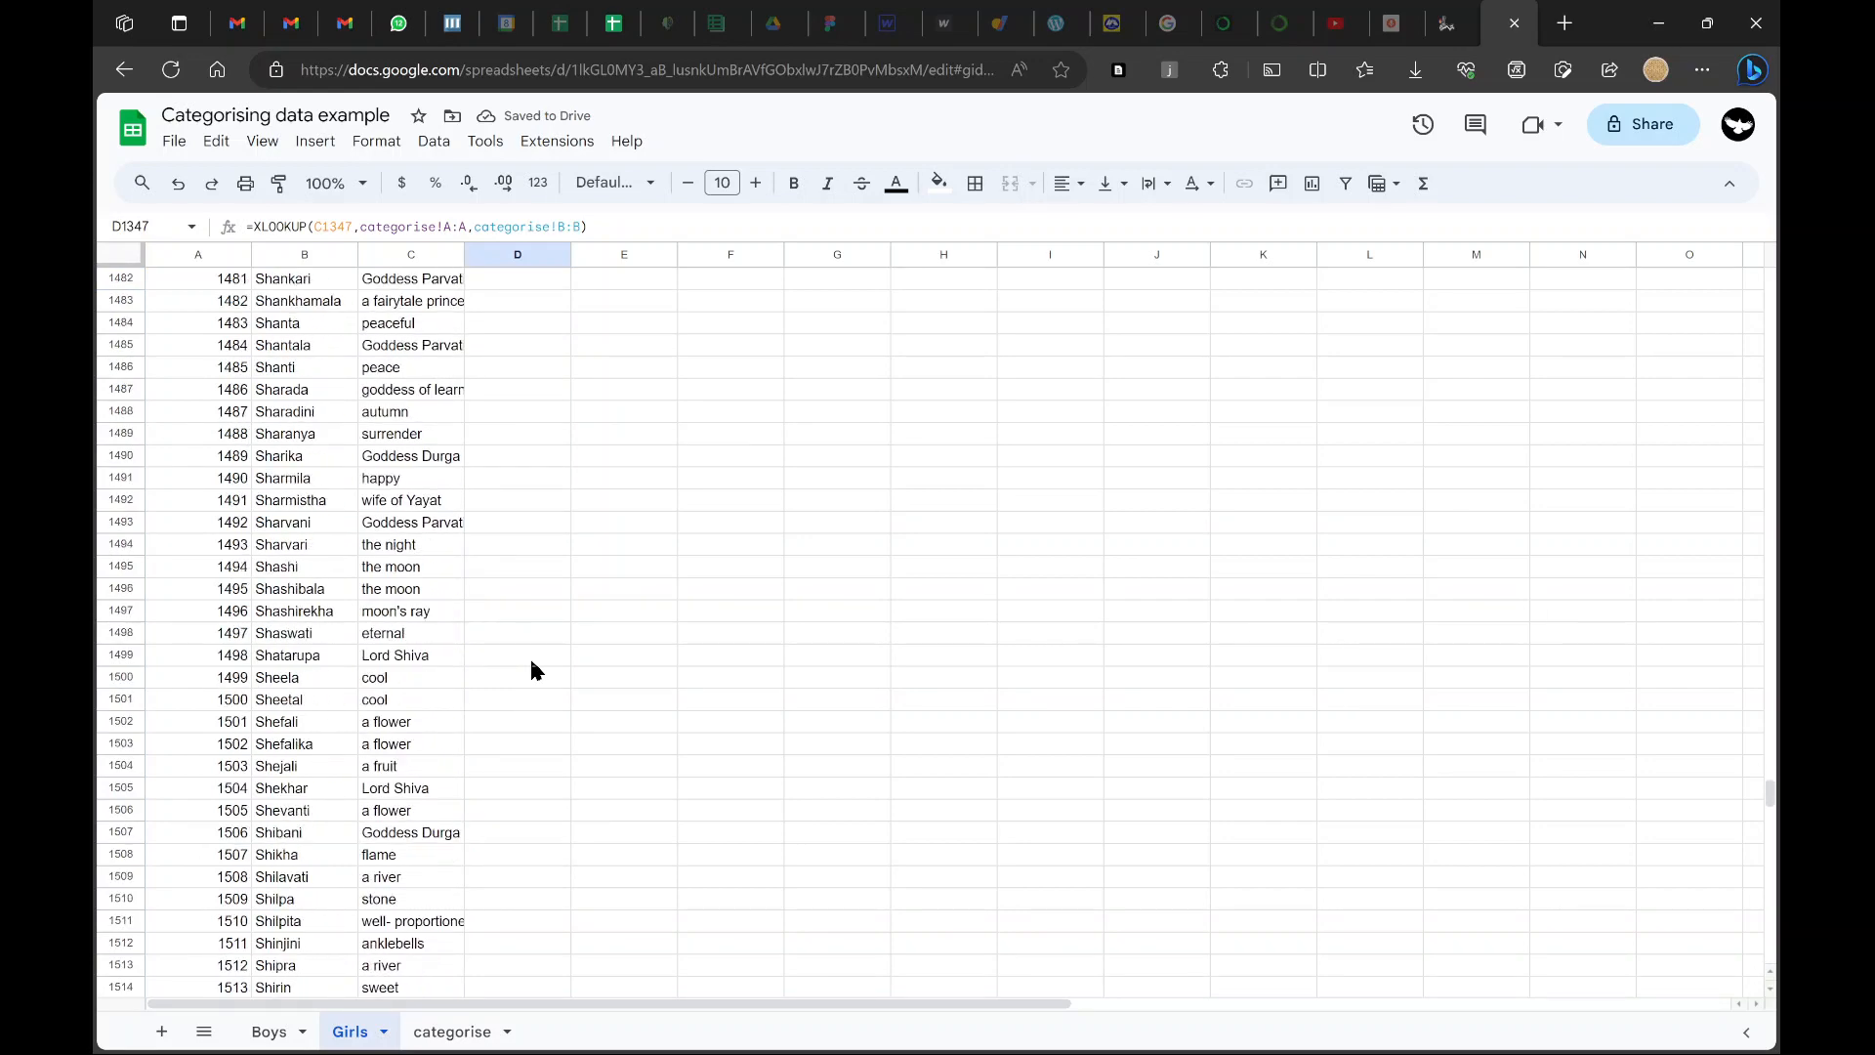
scroll(532, 664, up, 1)
click(498, 506)
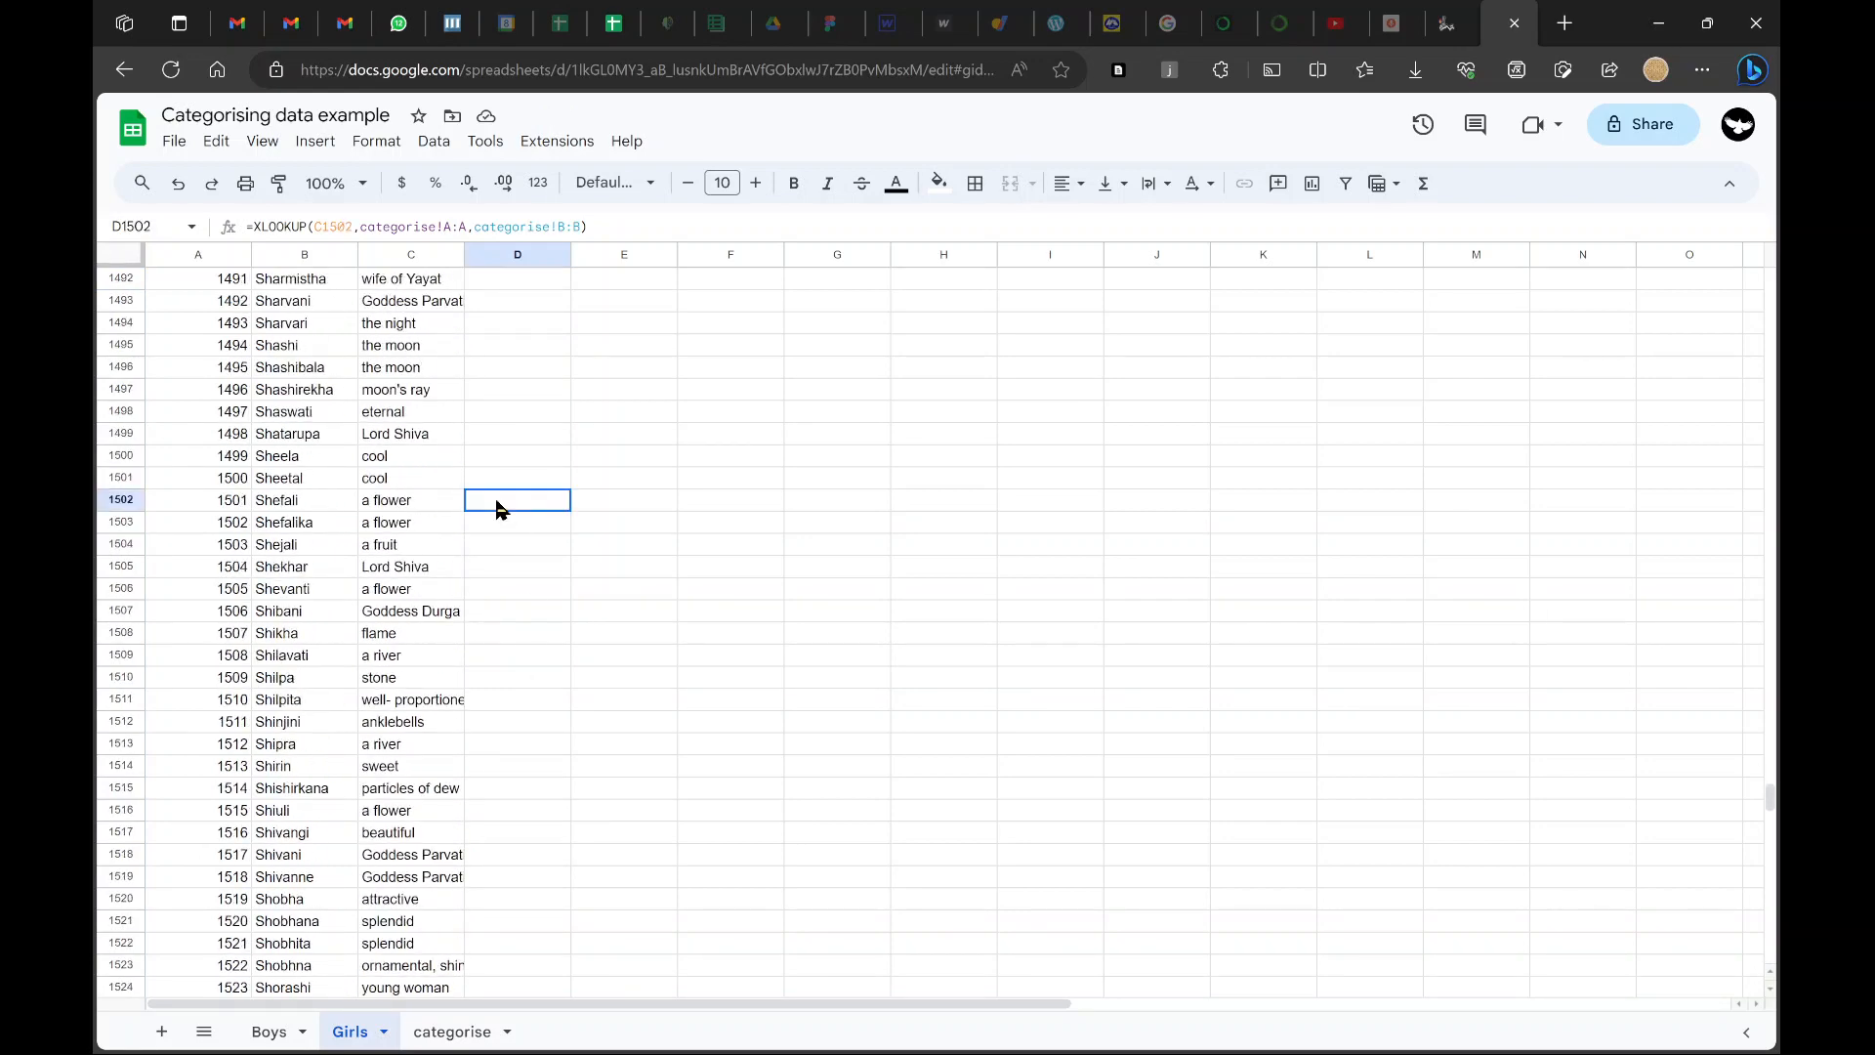
click(432, 506)
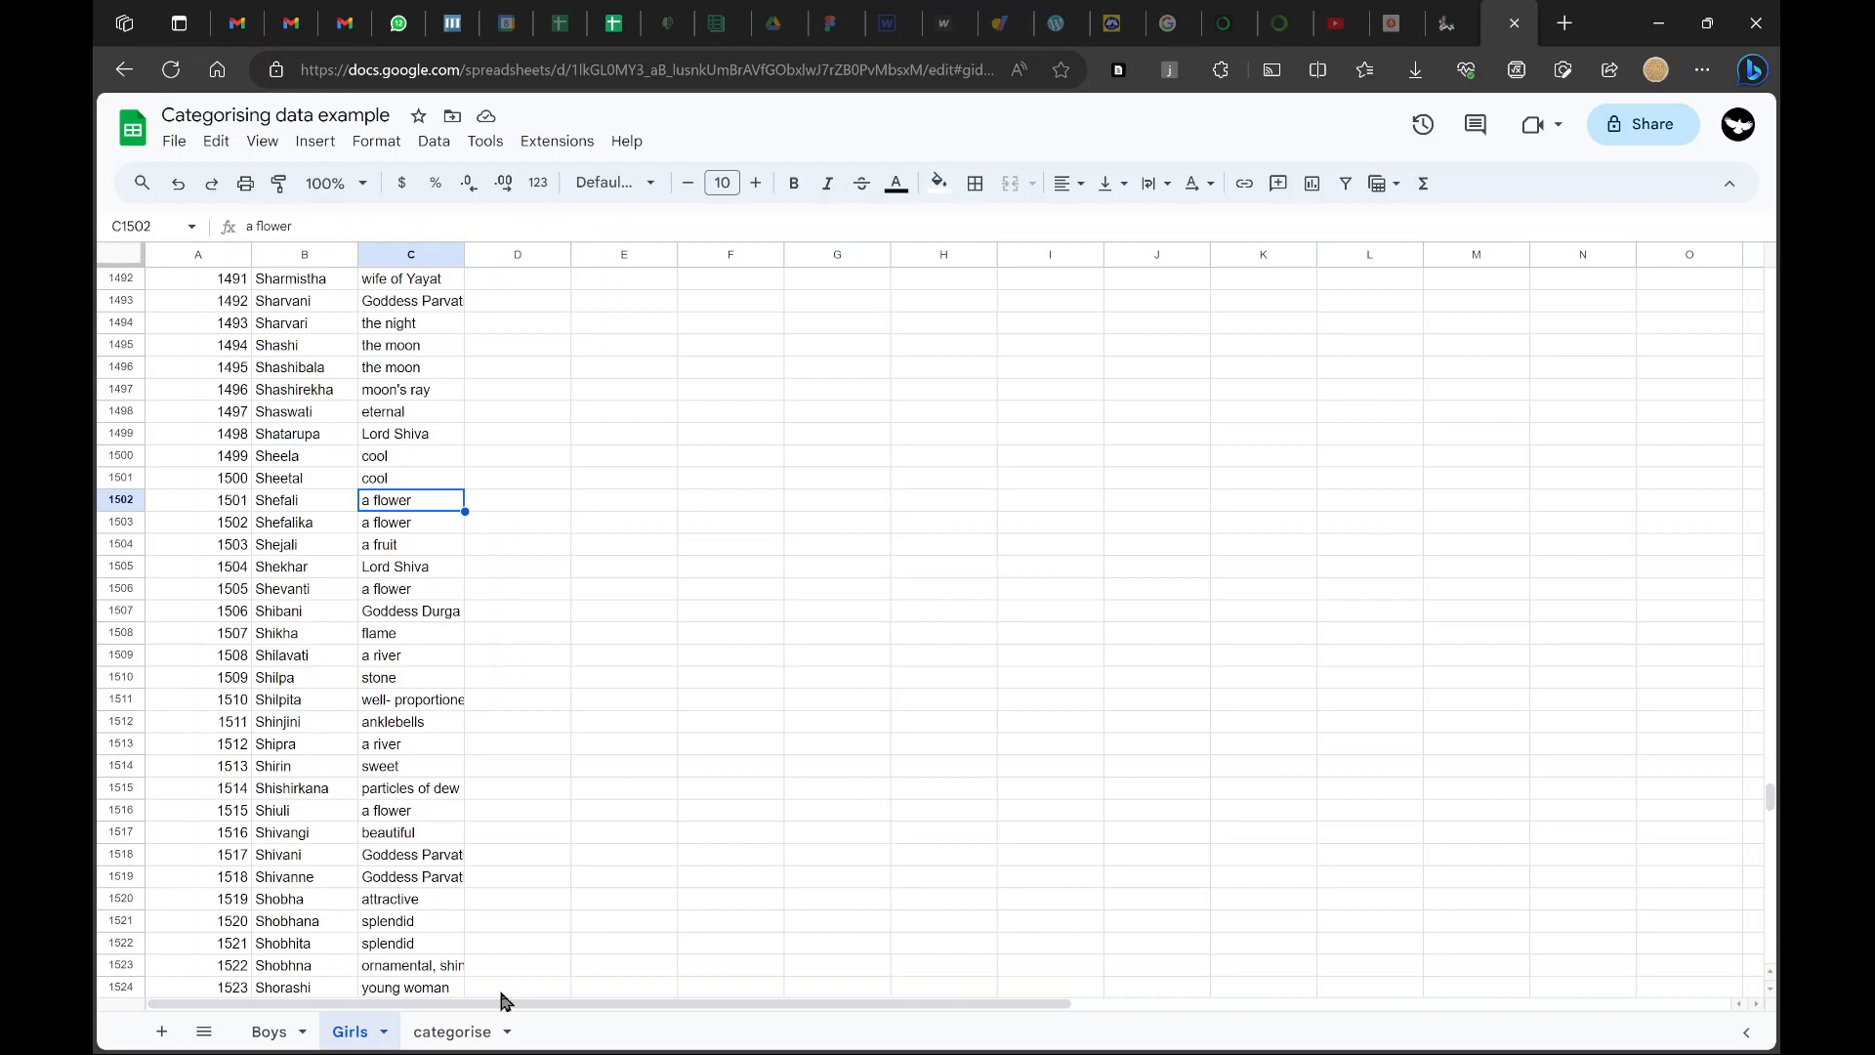
scroll(441, 842, up, 15)
scroll(442, 842, up, 12)
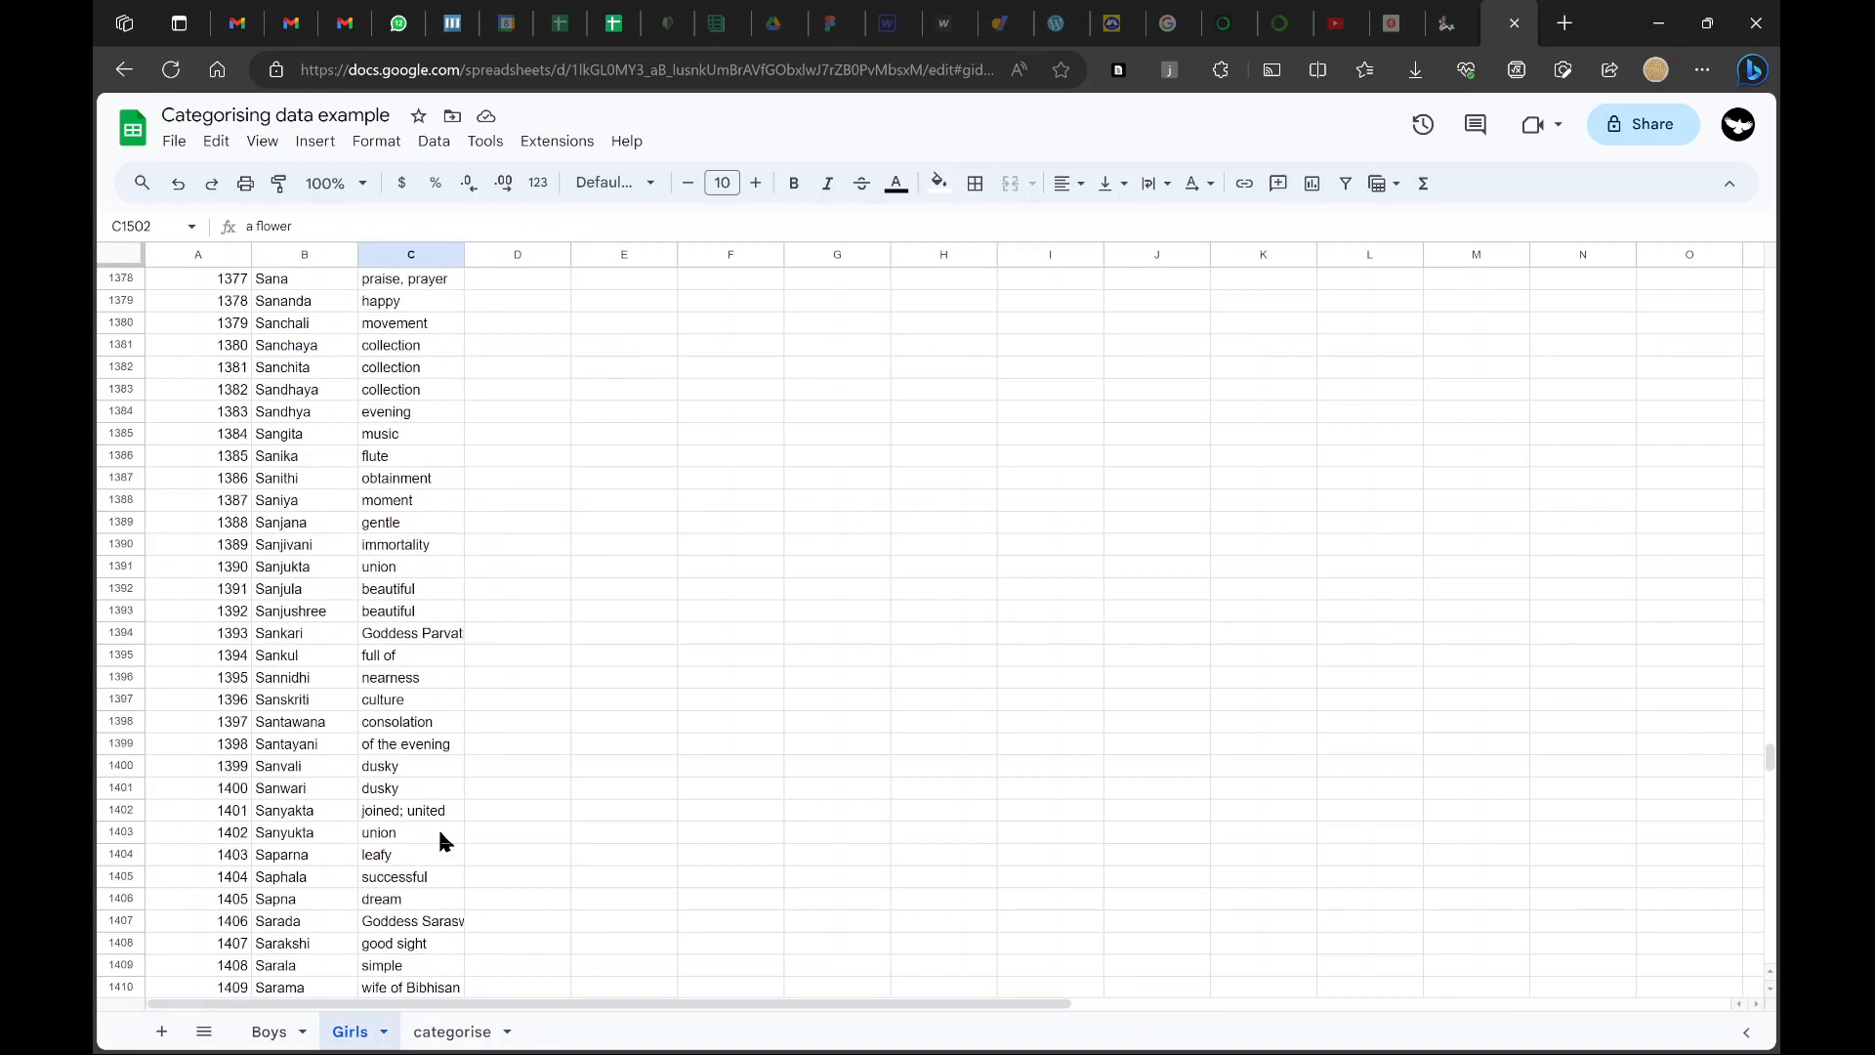
scroll(441, 842, down, 20)
scroll(437, 827, down, 4)
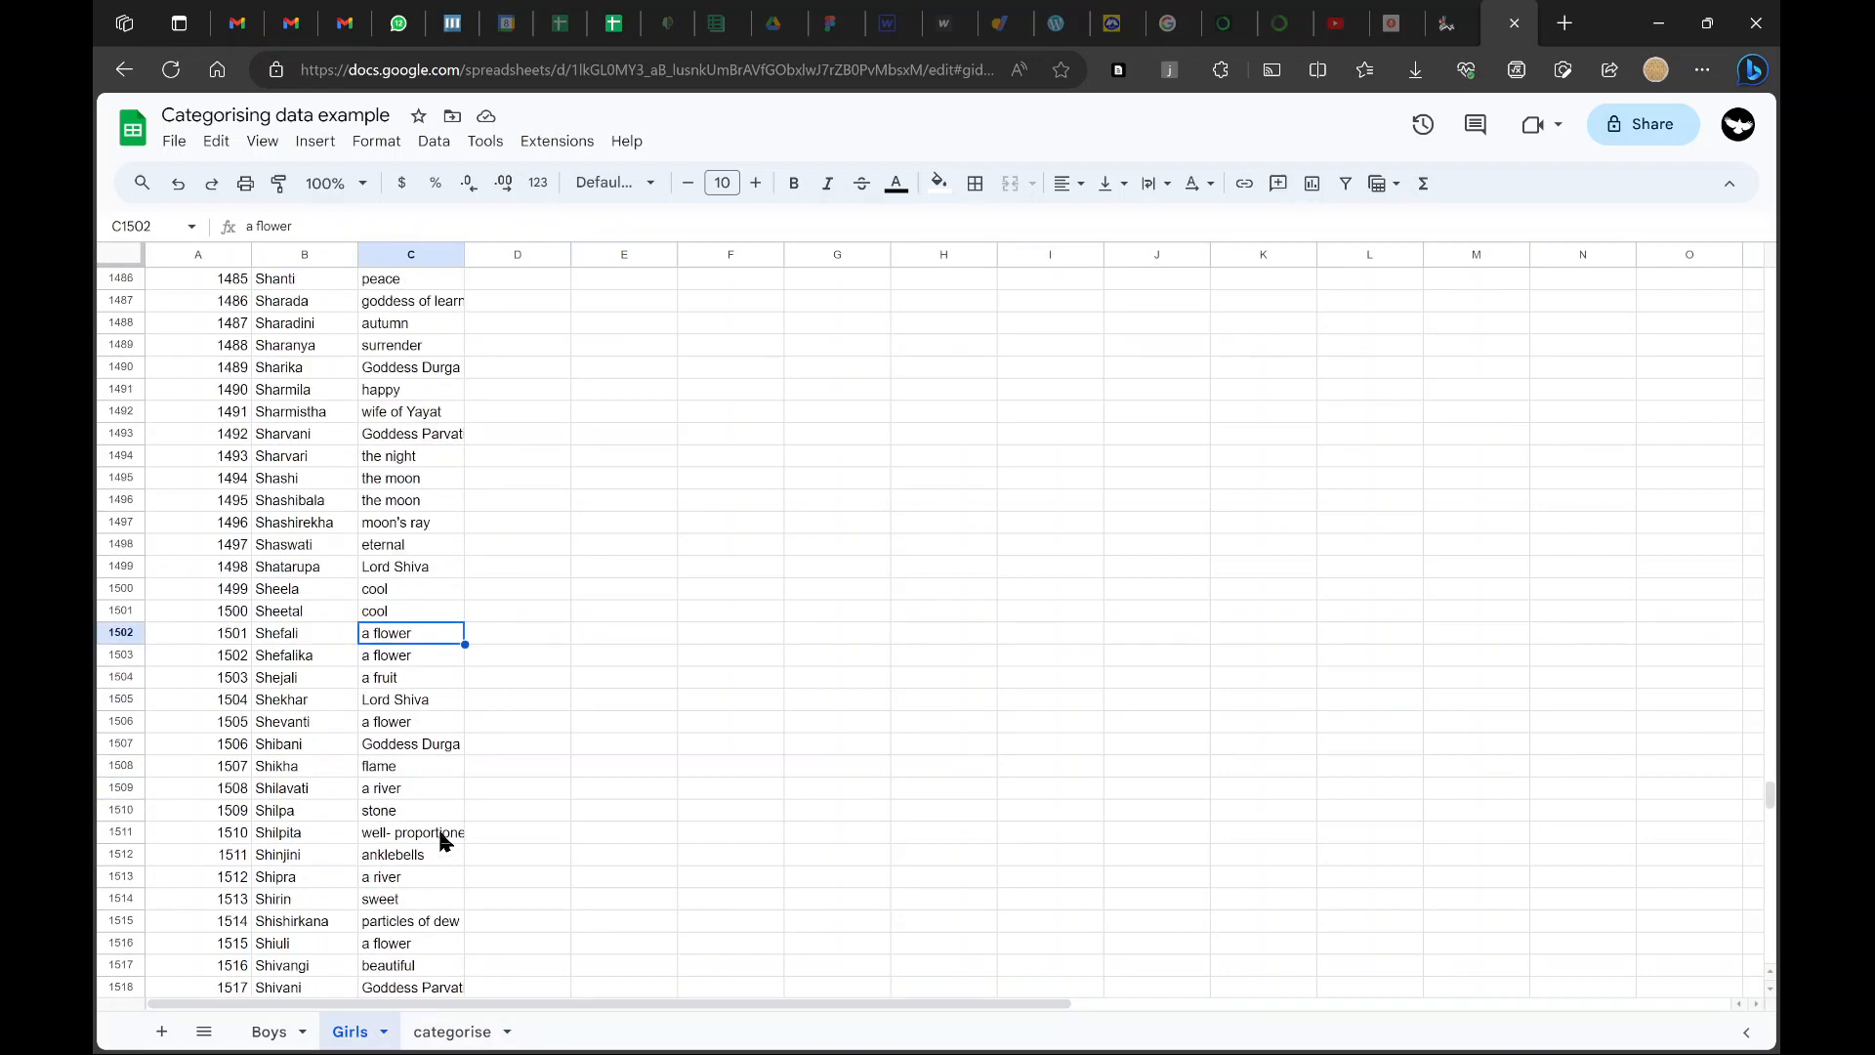
On the Boys sheet, enter =XLOOKUP(C2,categorise!A:A,categorise!B:B) in cell D2
click(488, 722)
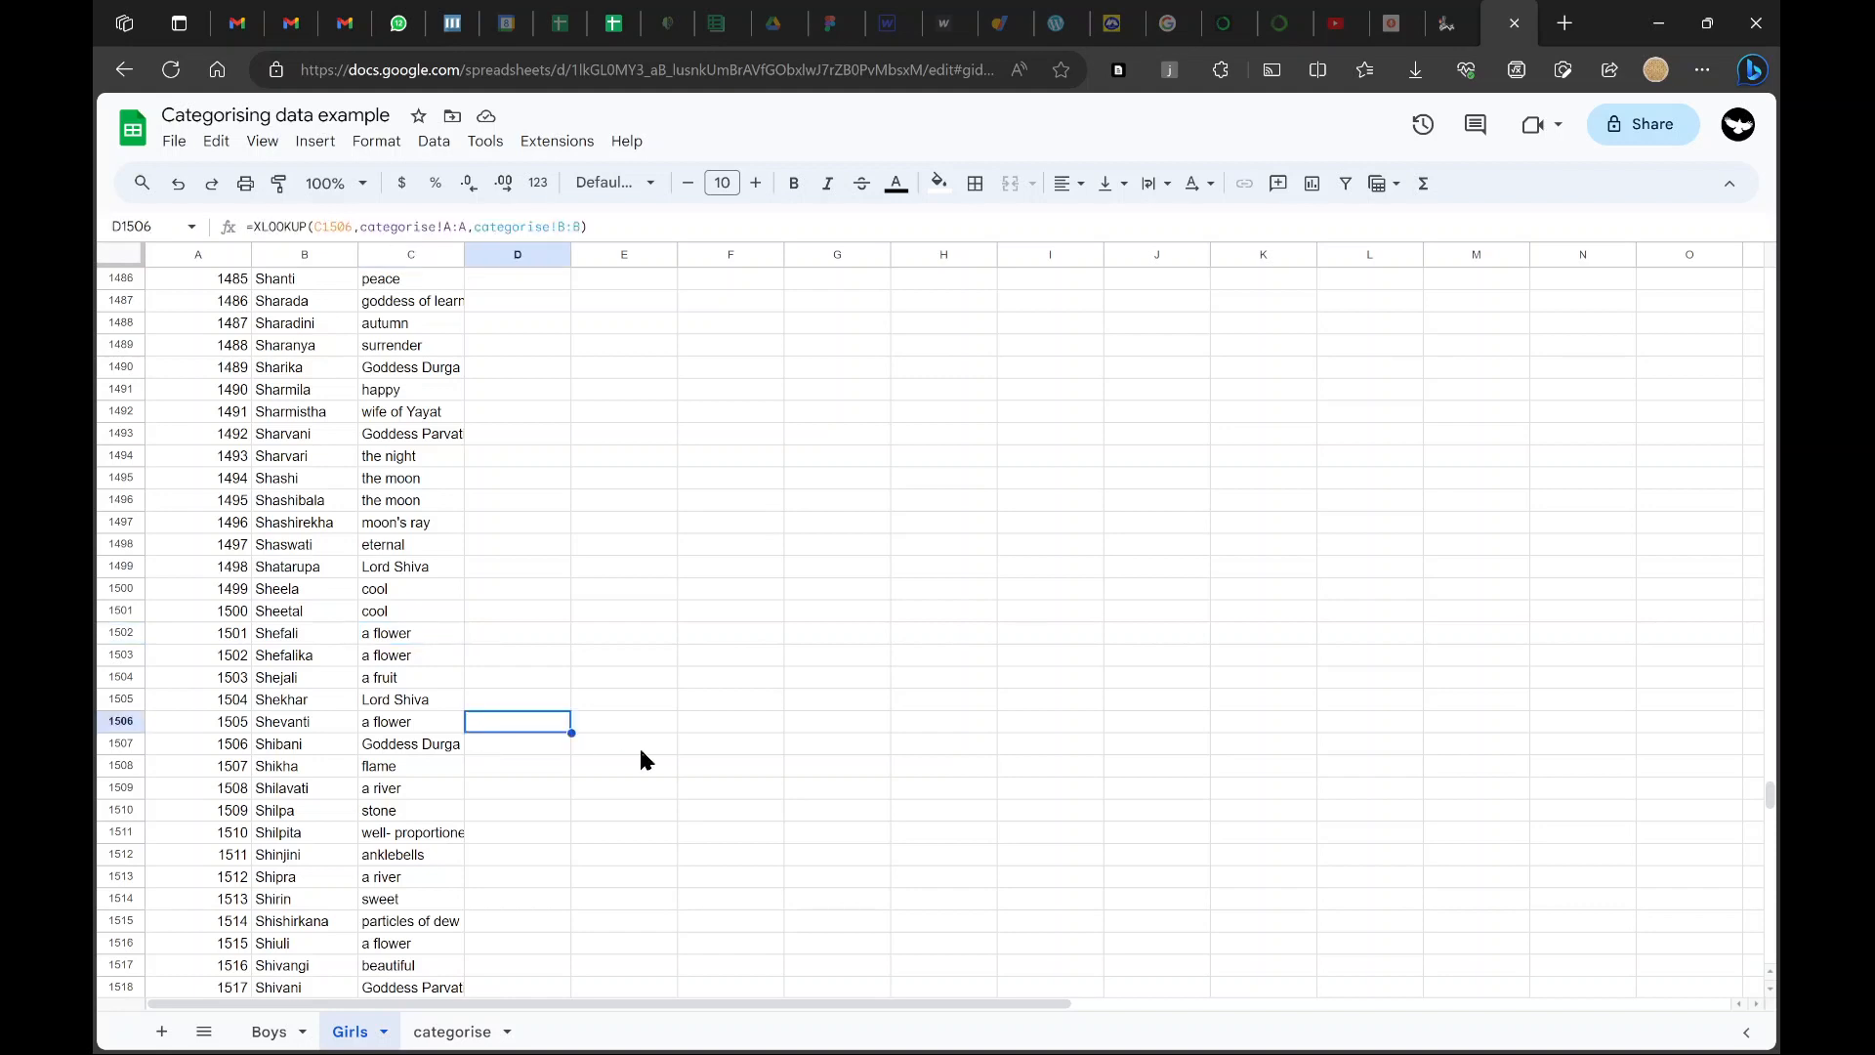
click(268, 1031)
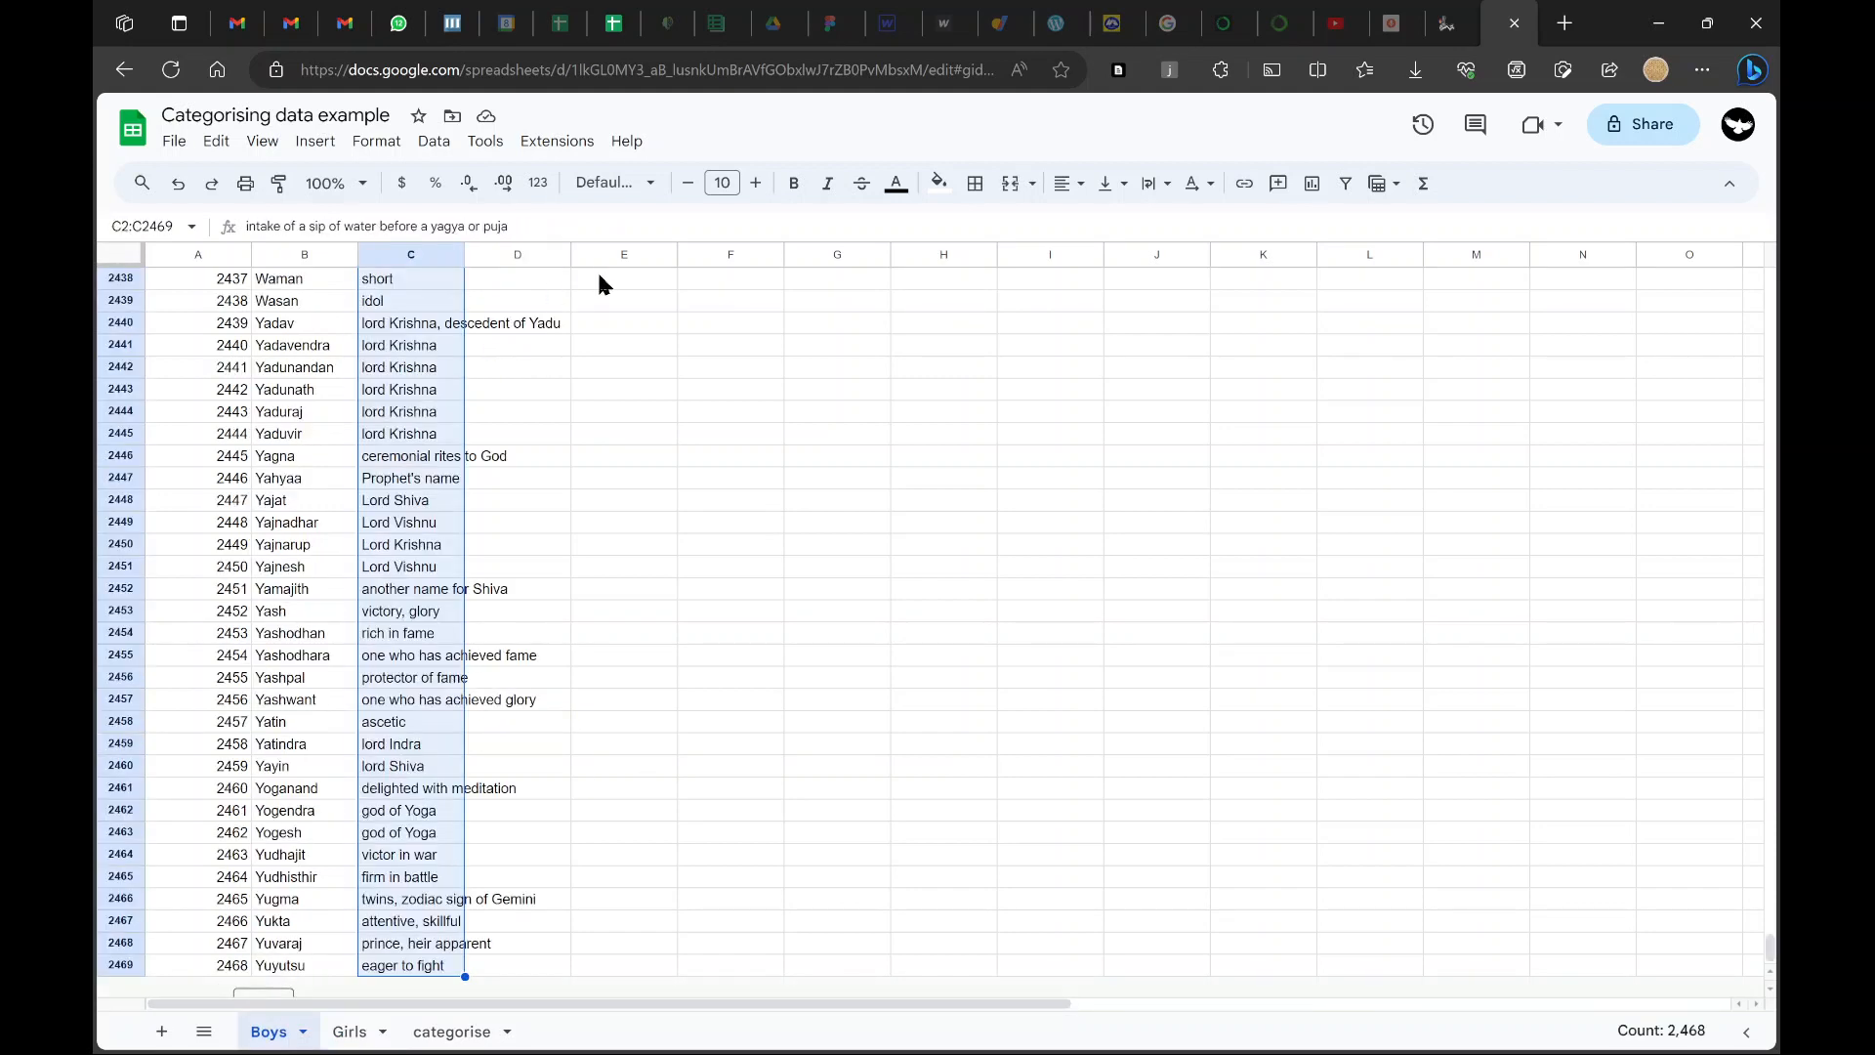
click(505, 298)
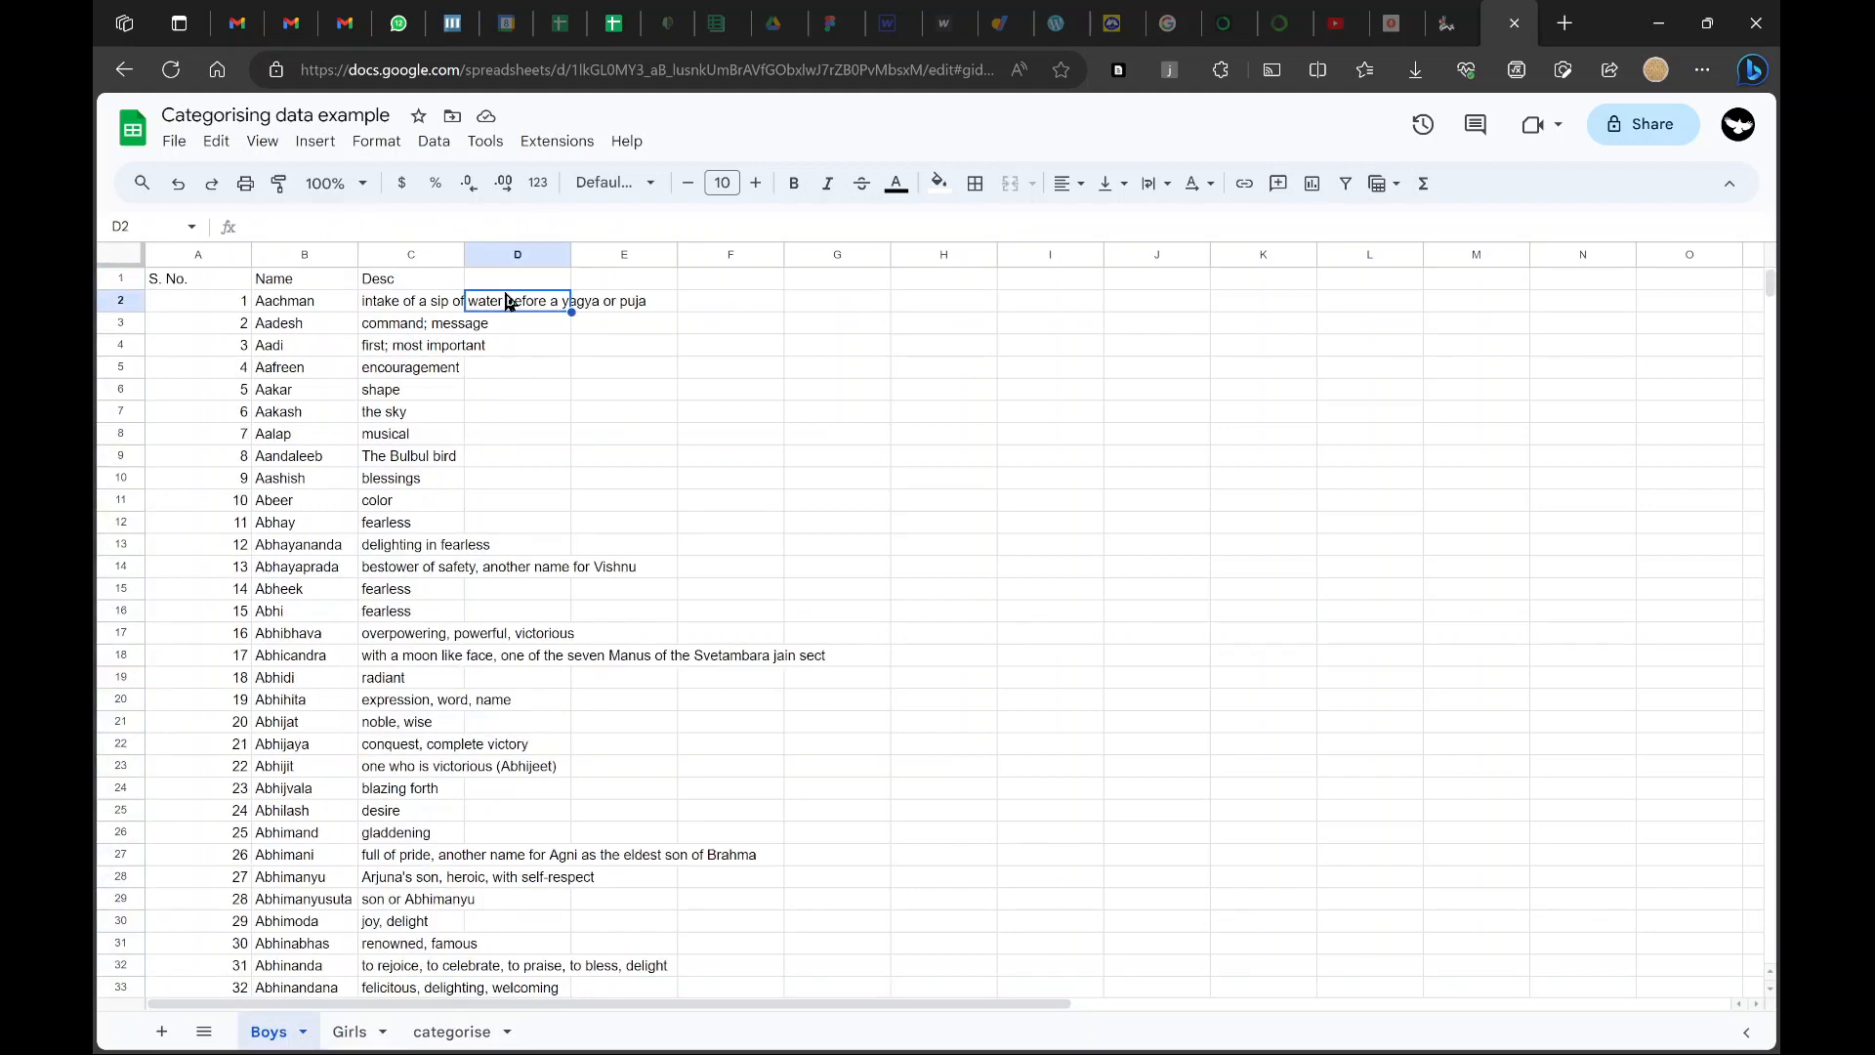
text(=xl)
key(Tab)
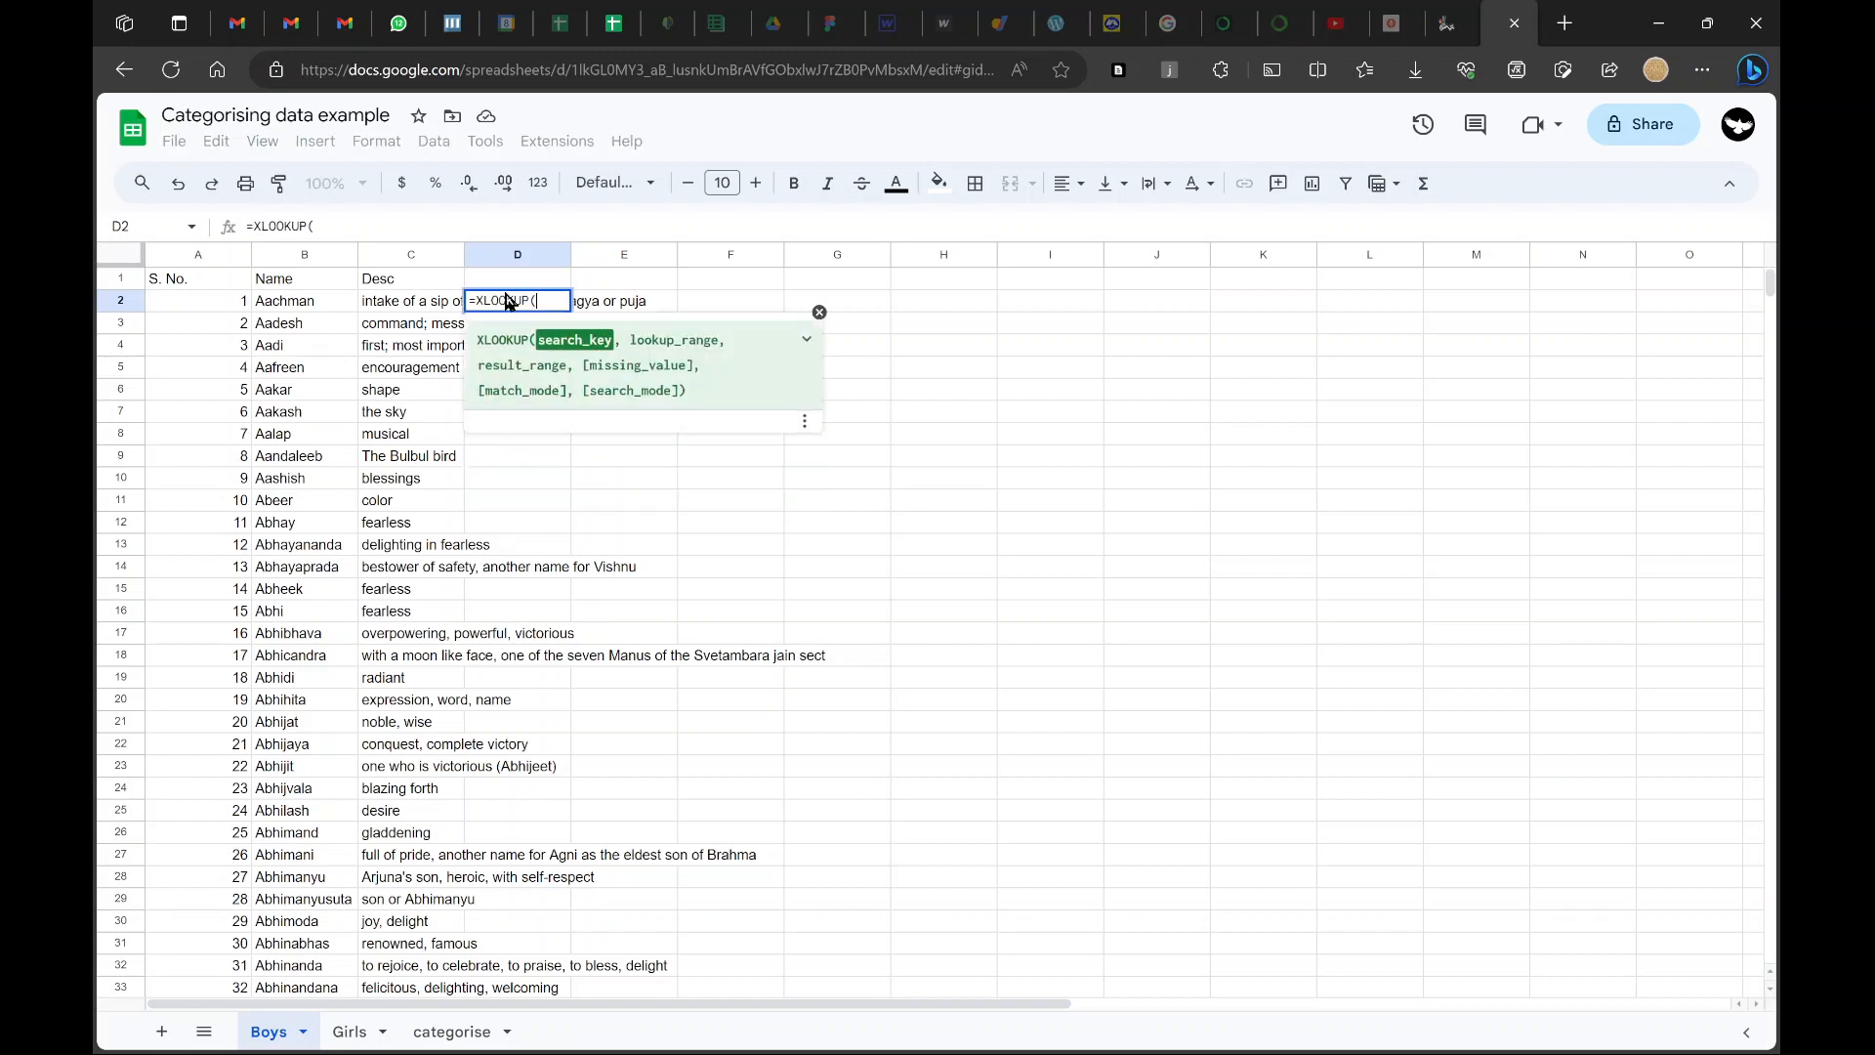
click(397, 303)
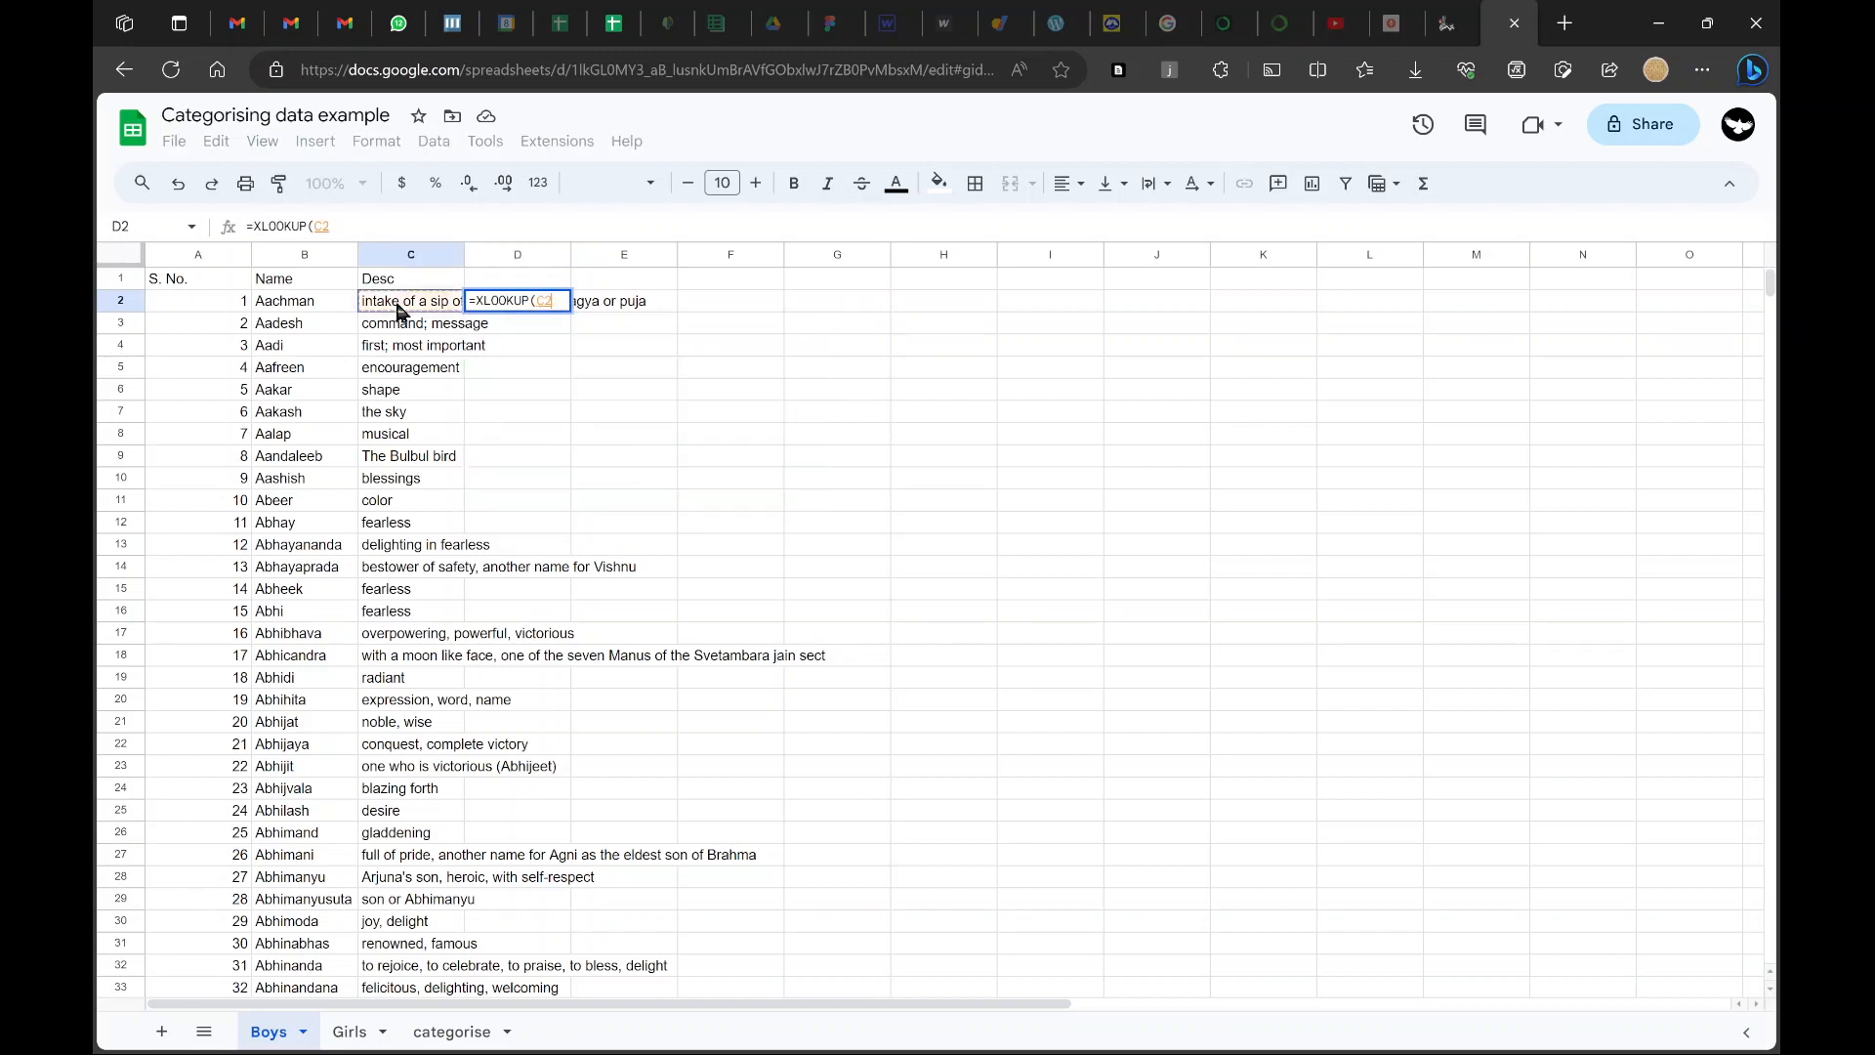
text(,)
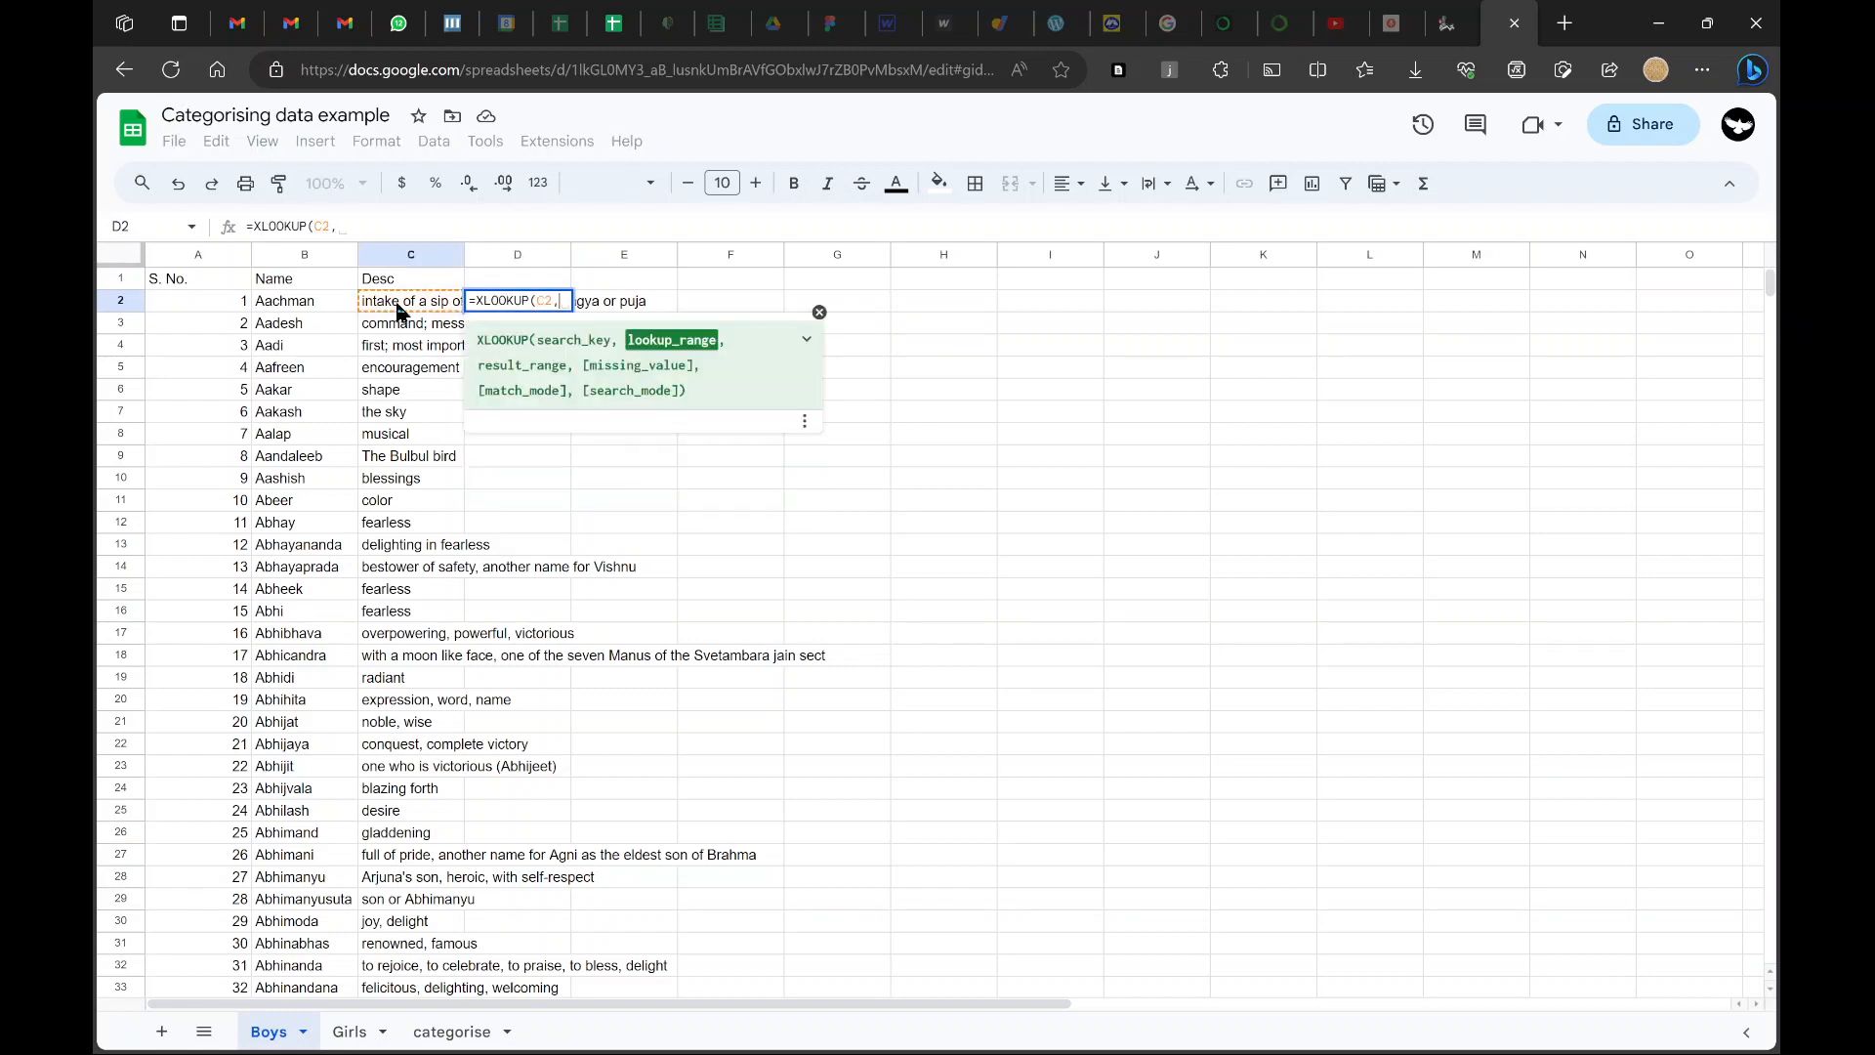
click(453, 1032)
click(198, 255)
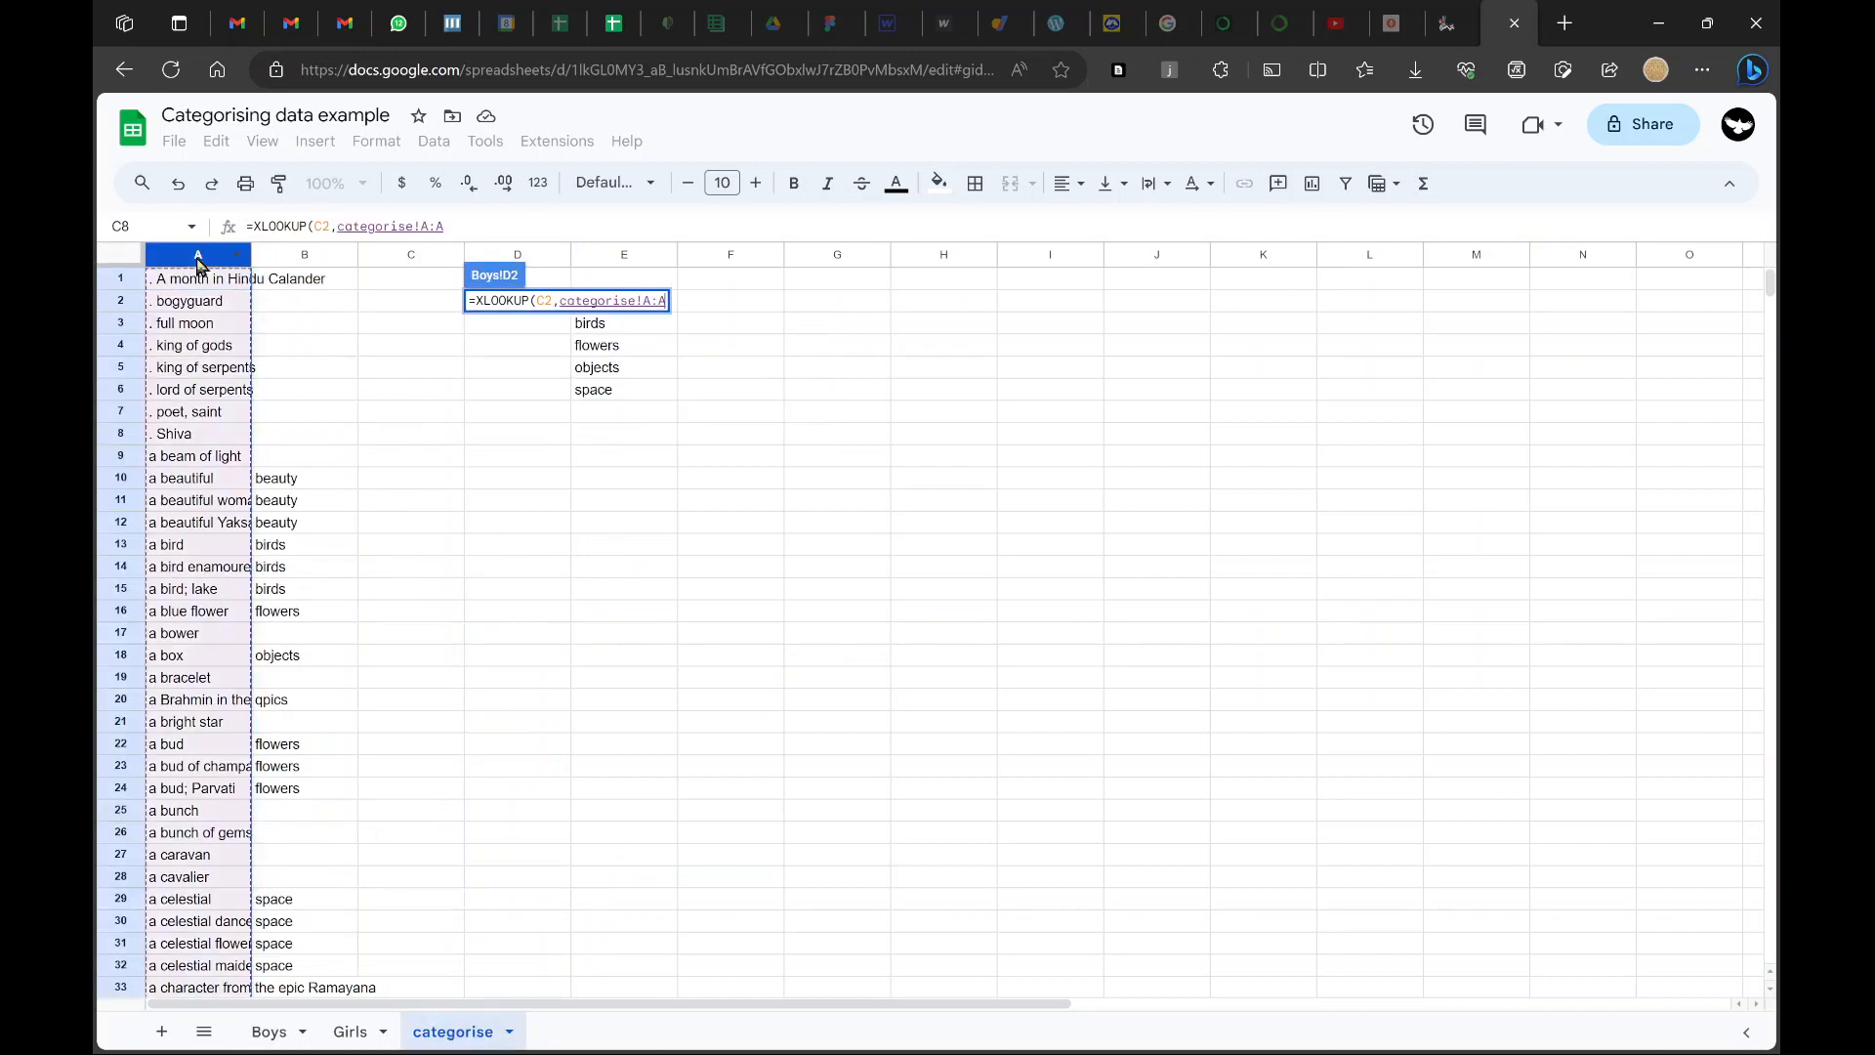
text(,)
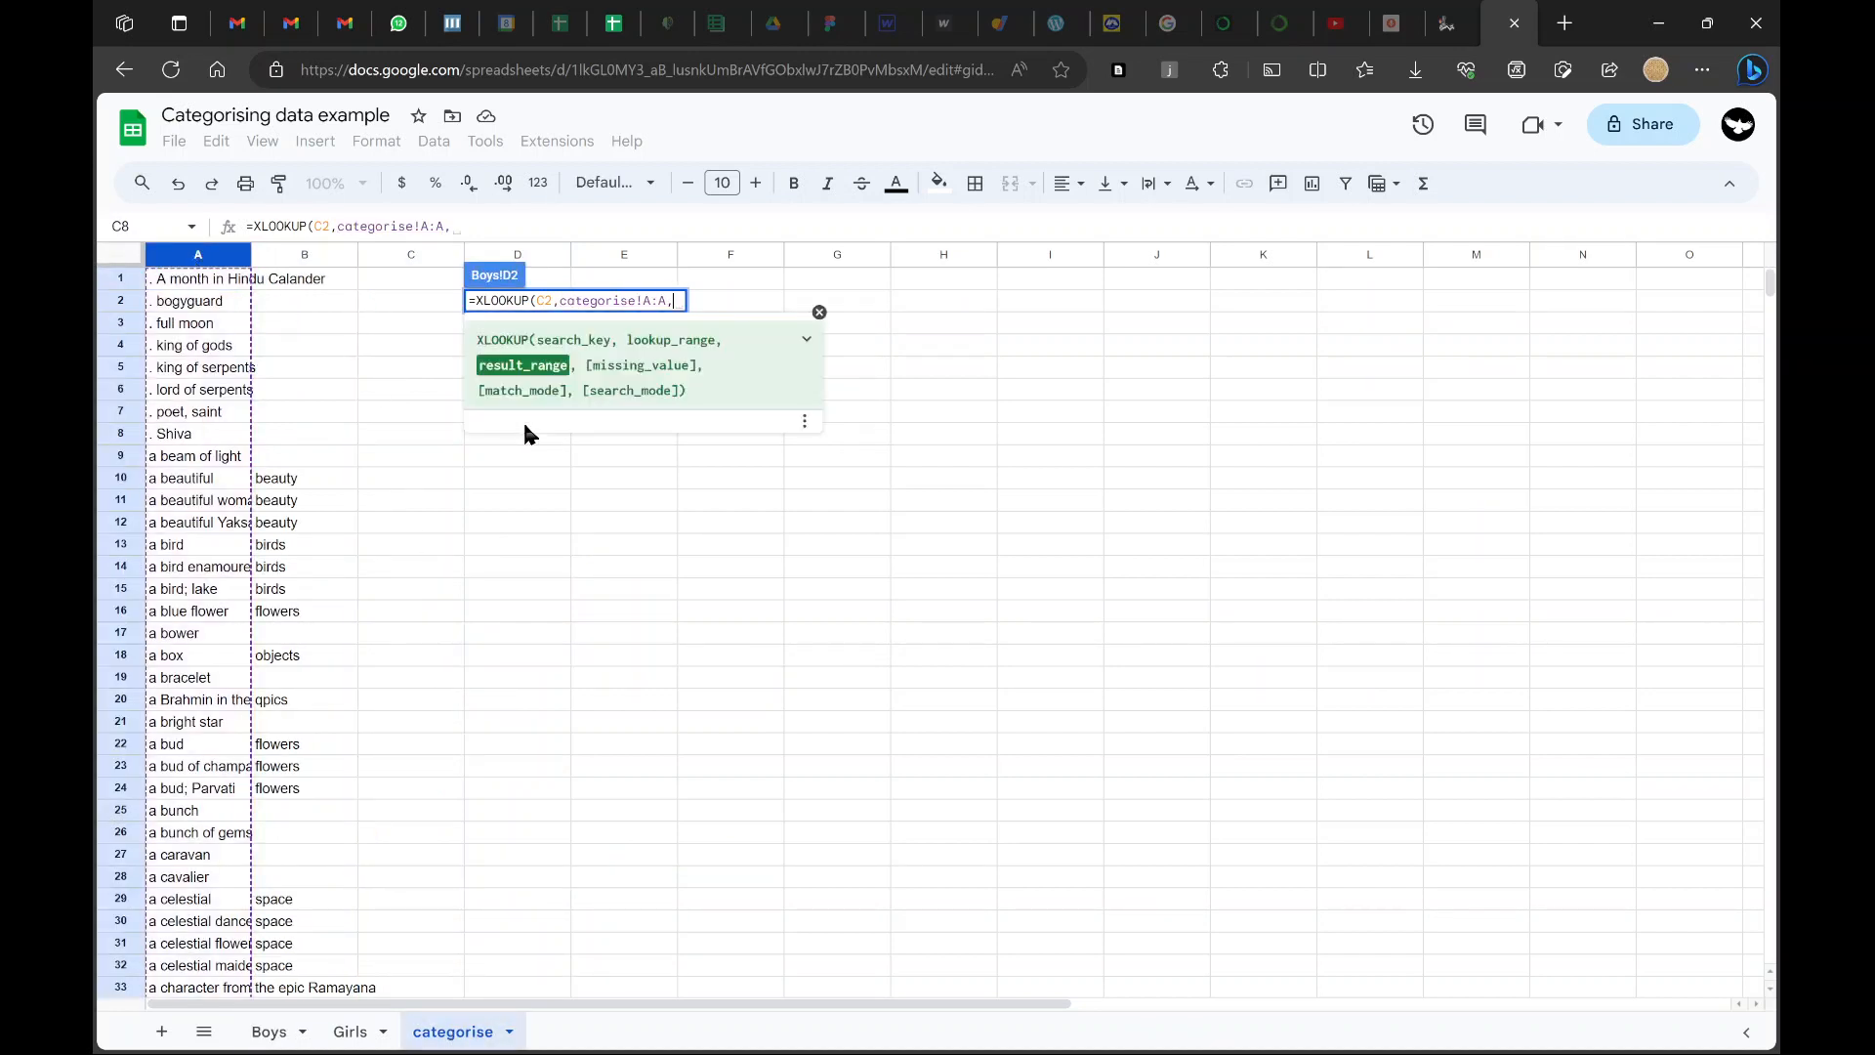
click(304, 255)
key(Return)
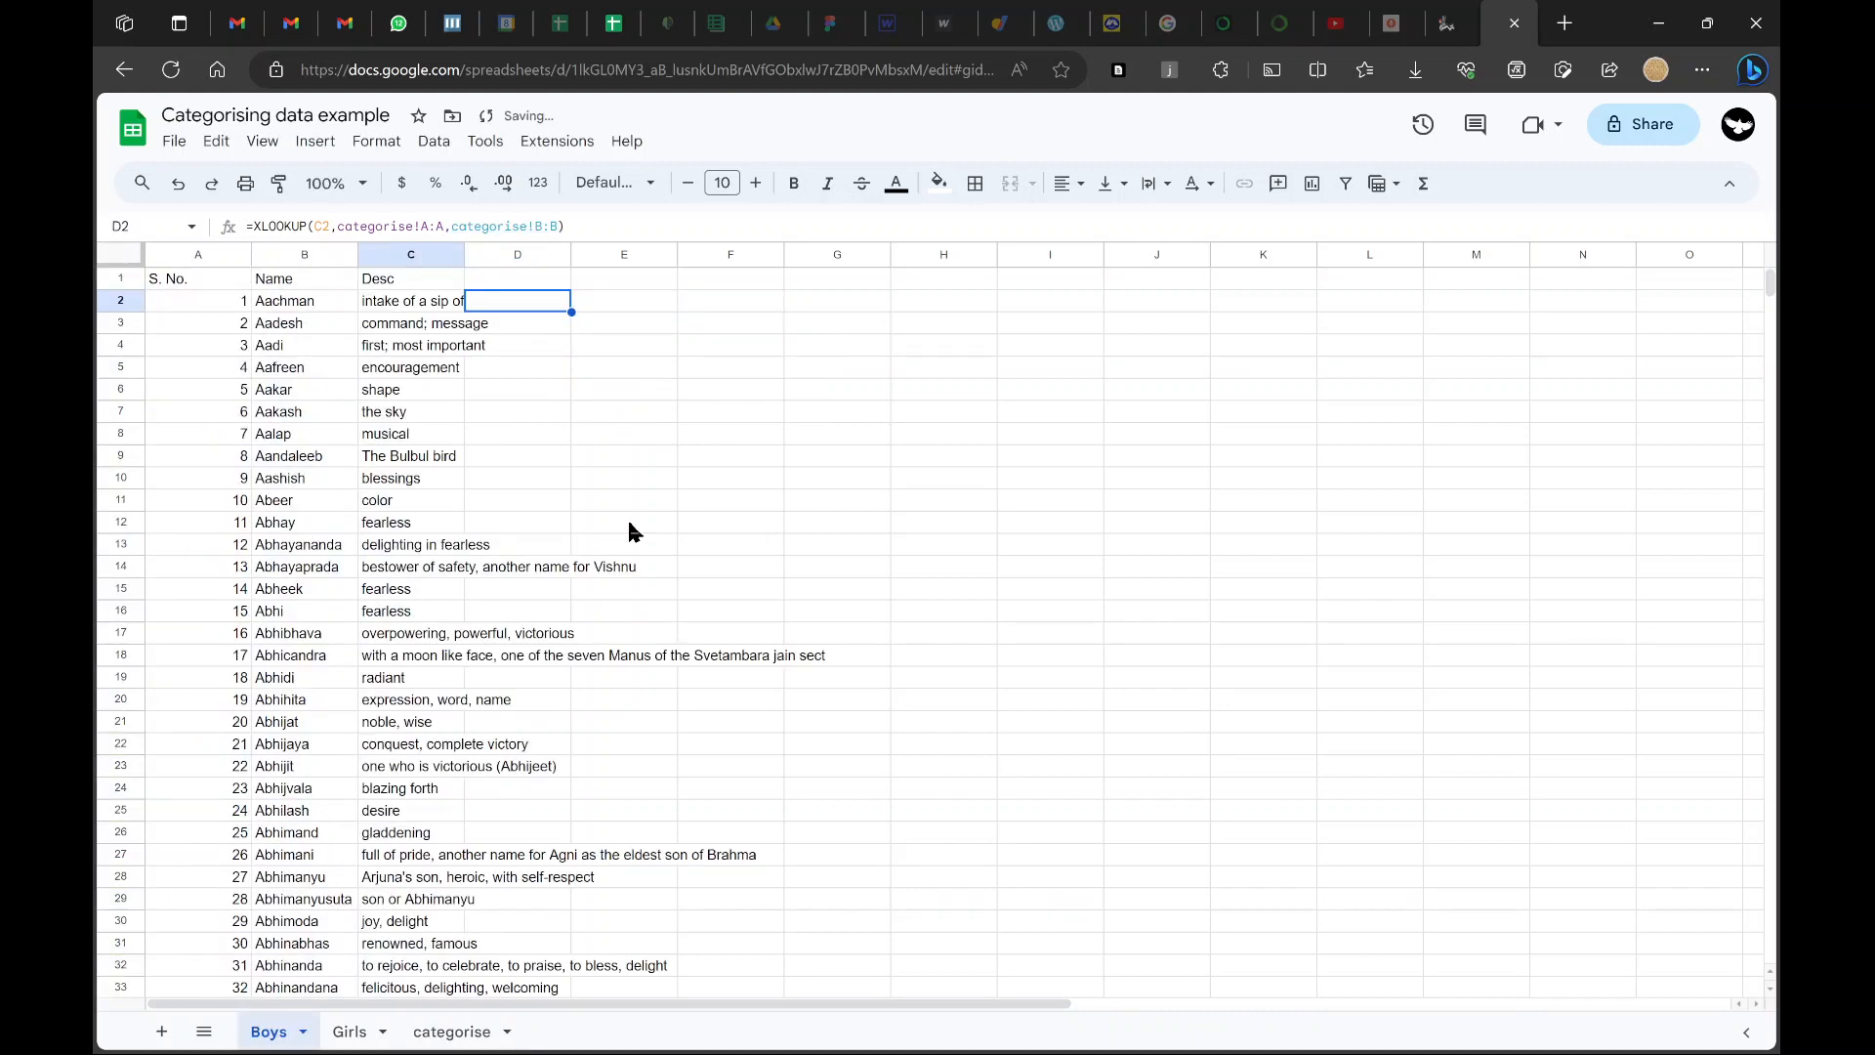
Fill the XLOOKUP formula down column D of the Boys sheet from D3 to D2469 and look over the first rows
key(ctrl+shift+Down)
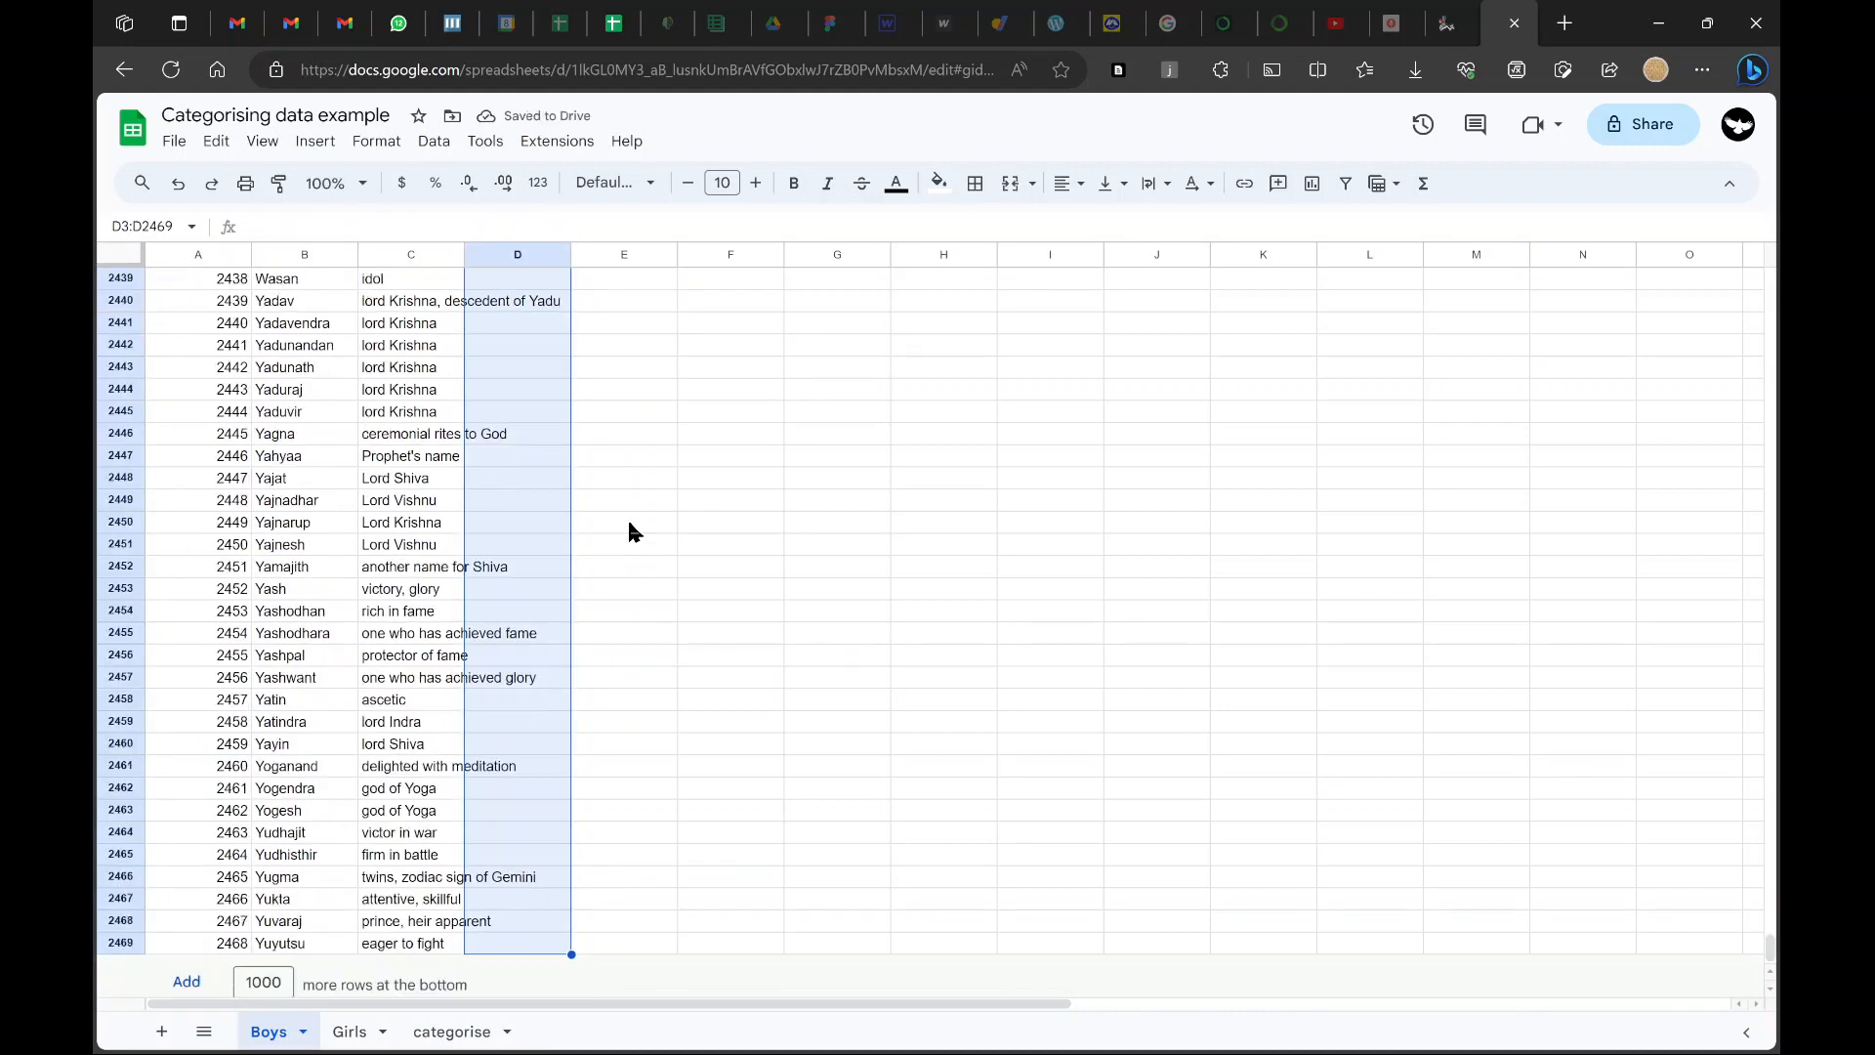
text(=XLOOKUP(C3,categorise!A:A,categorise!B:B))
key(ctrl+Up)
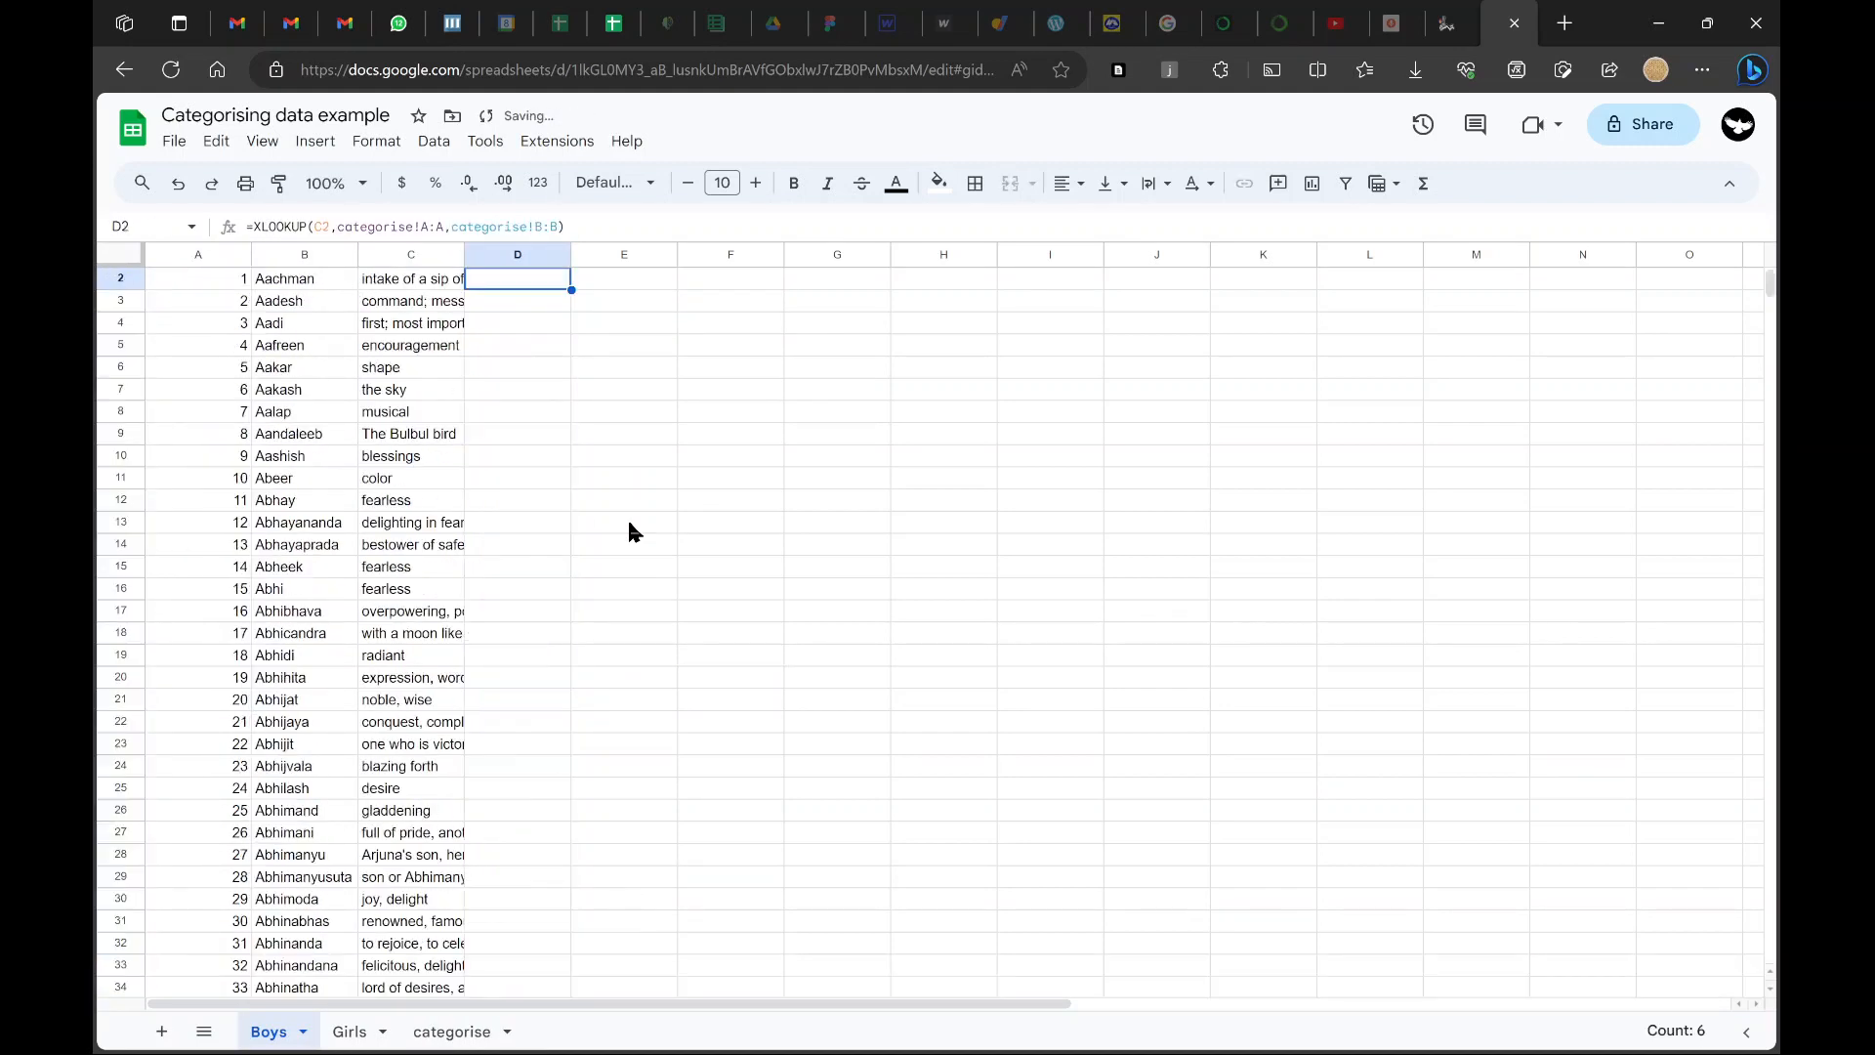
key(Down)
key(Down)
scroll(498, 852, down, 15)
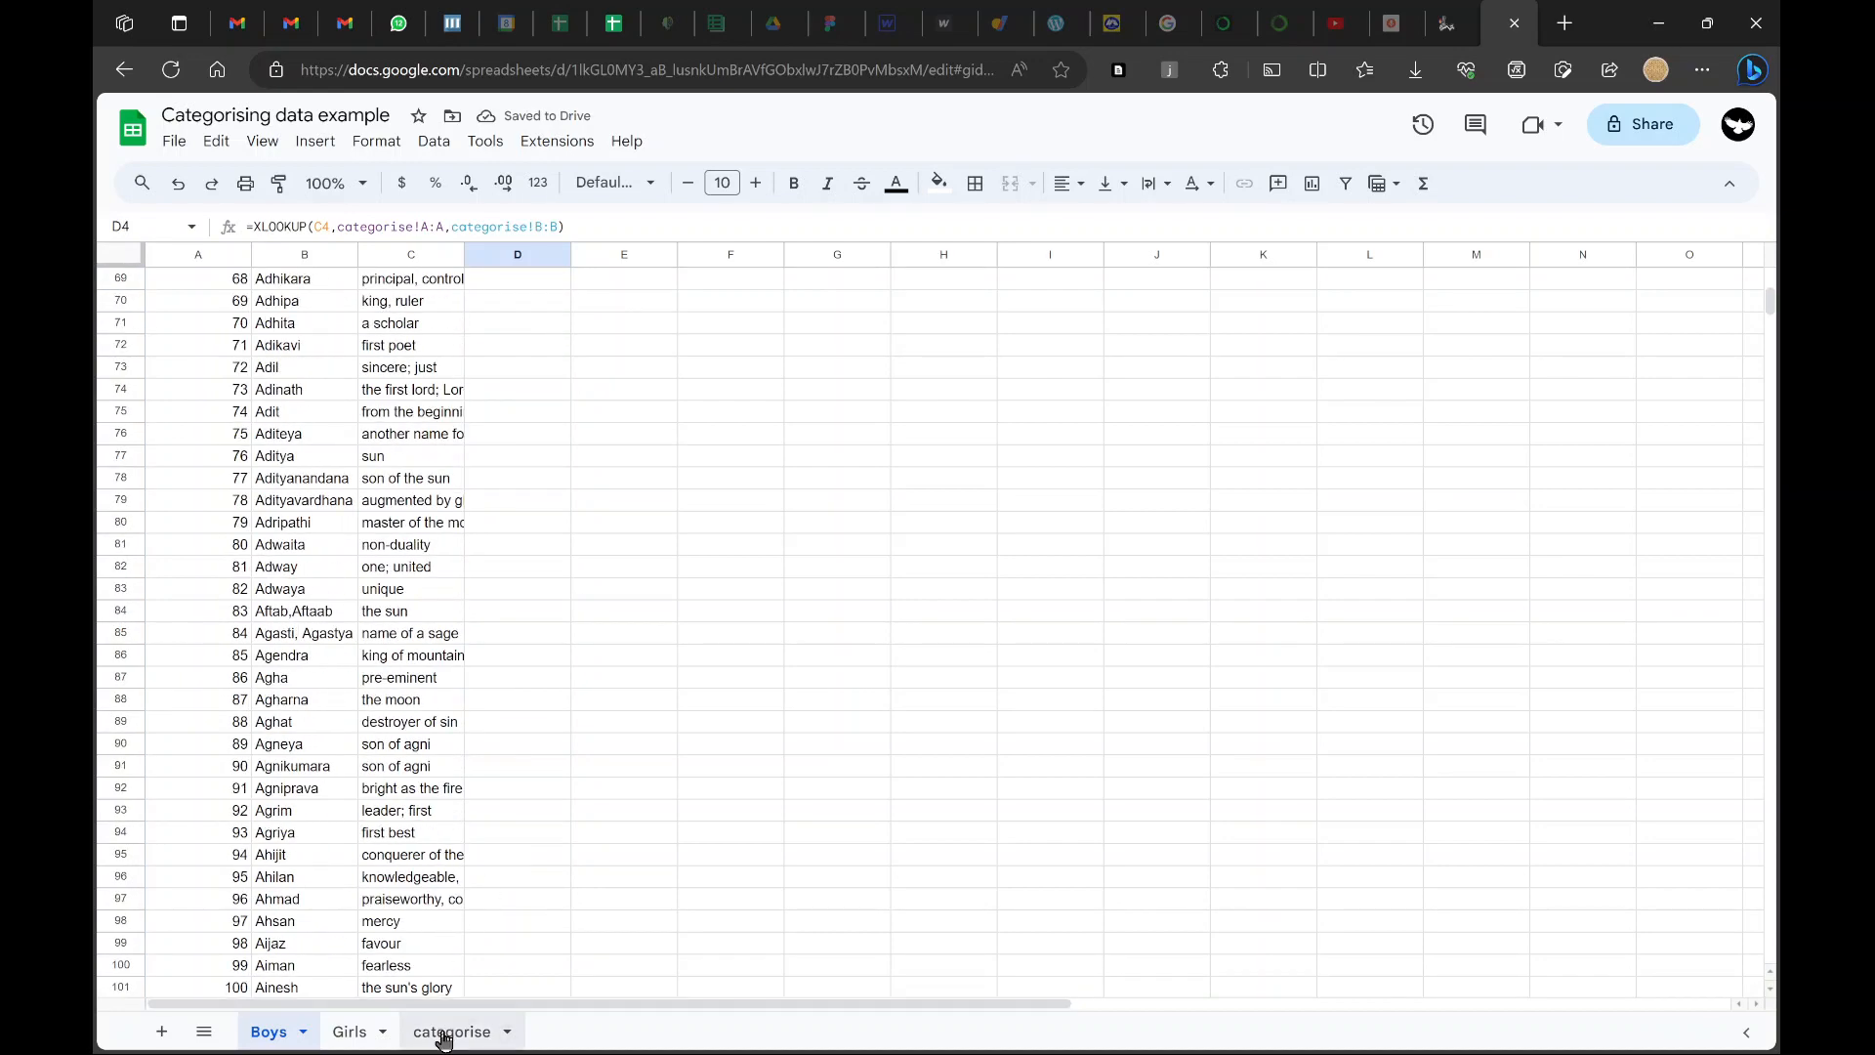
key(ctrl+Up)
scroll(498, 654, up, 1)
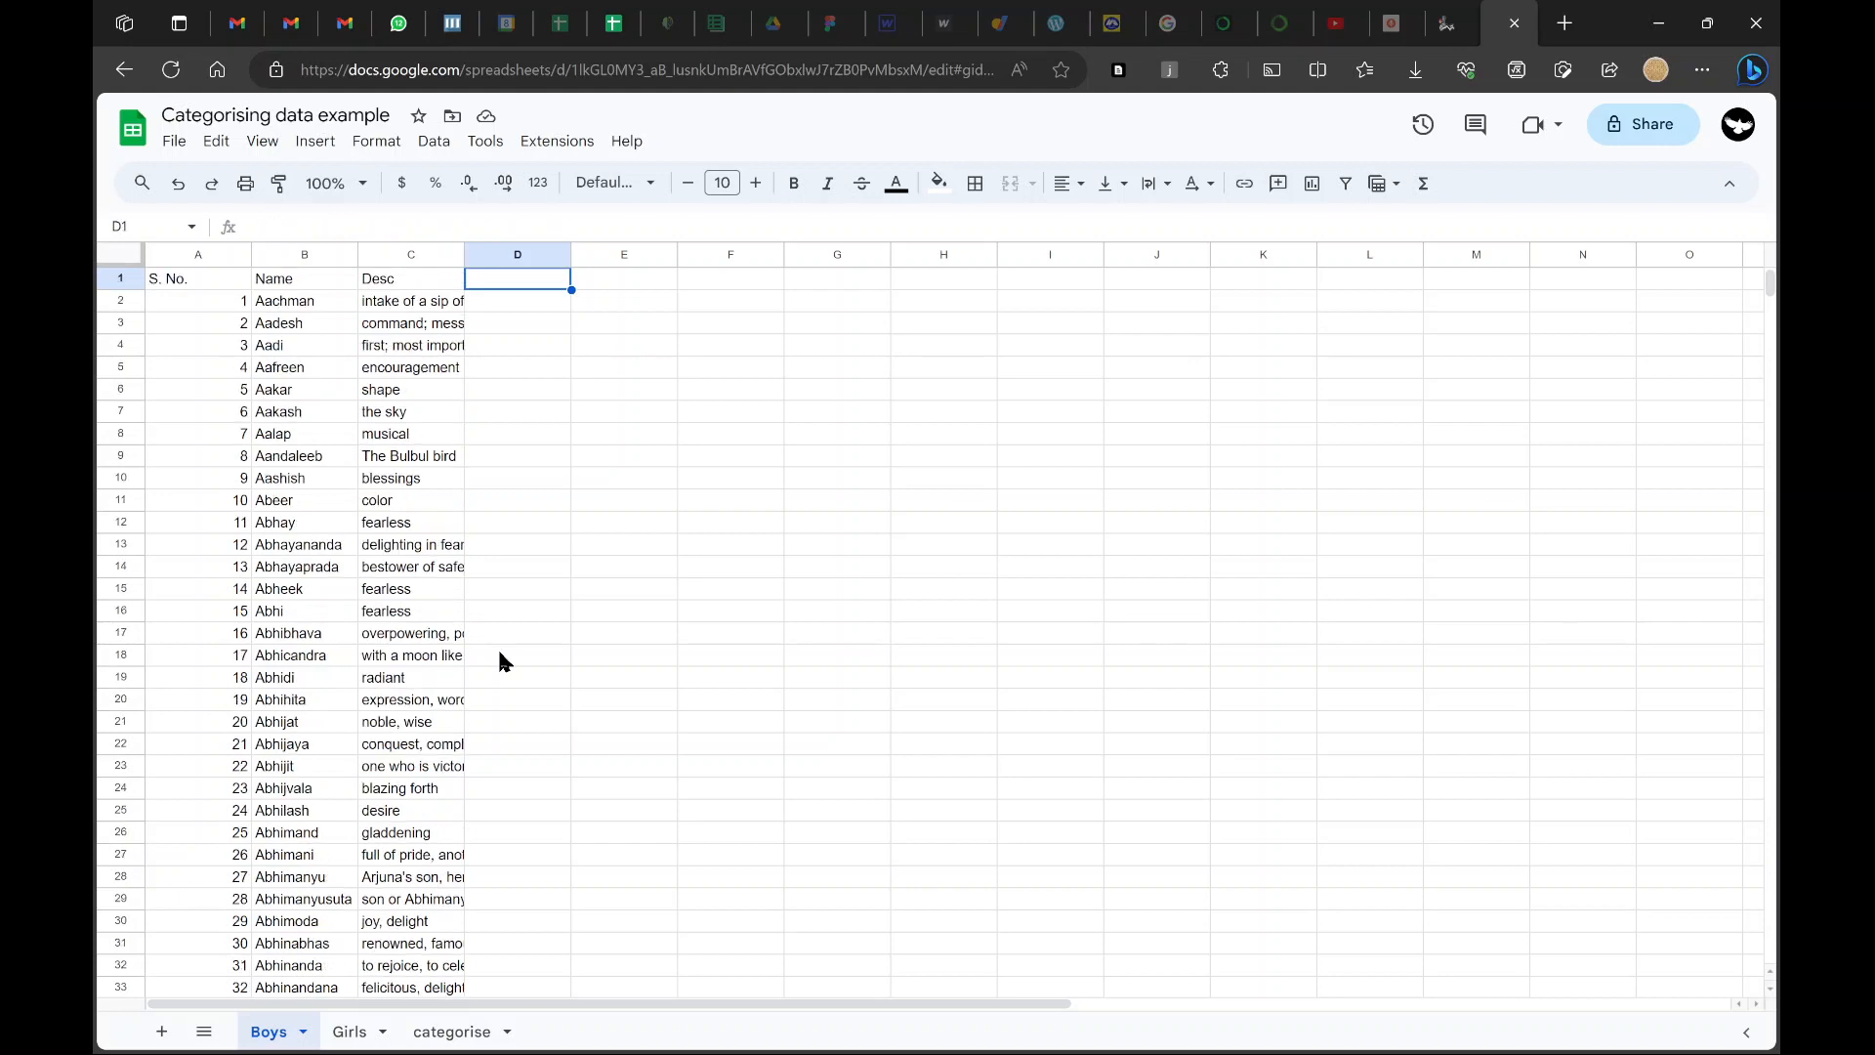
Look through the categorise sheet for descriptions without a category, down to the "a flower" entry in row 72
click(448, 1031)
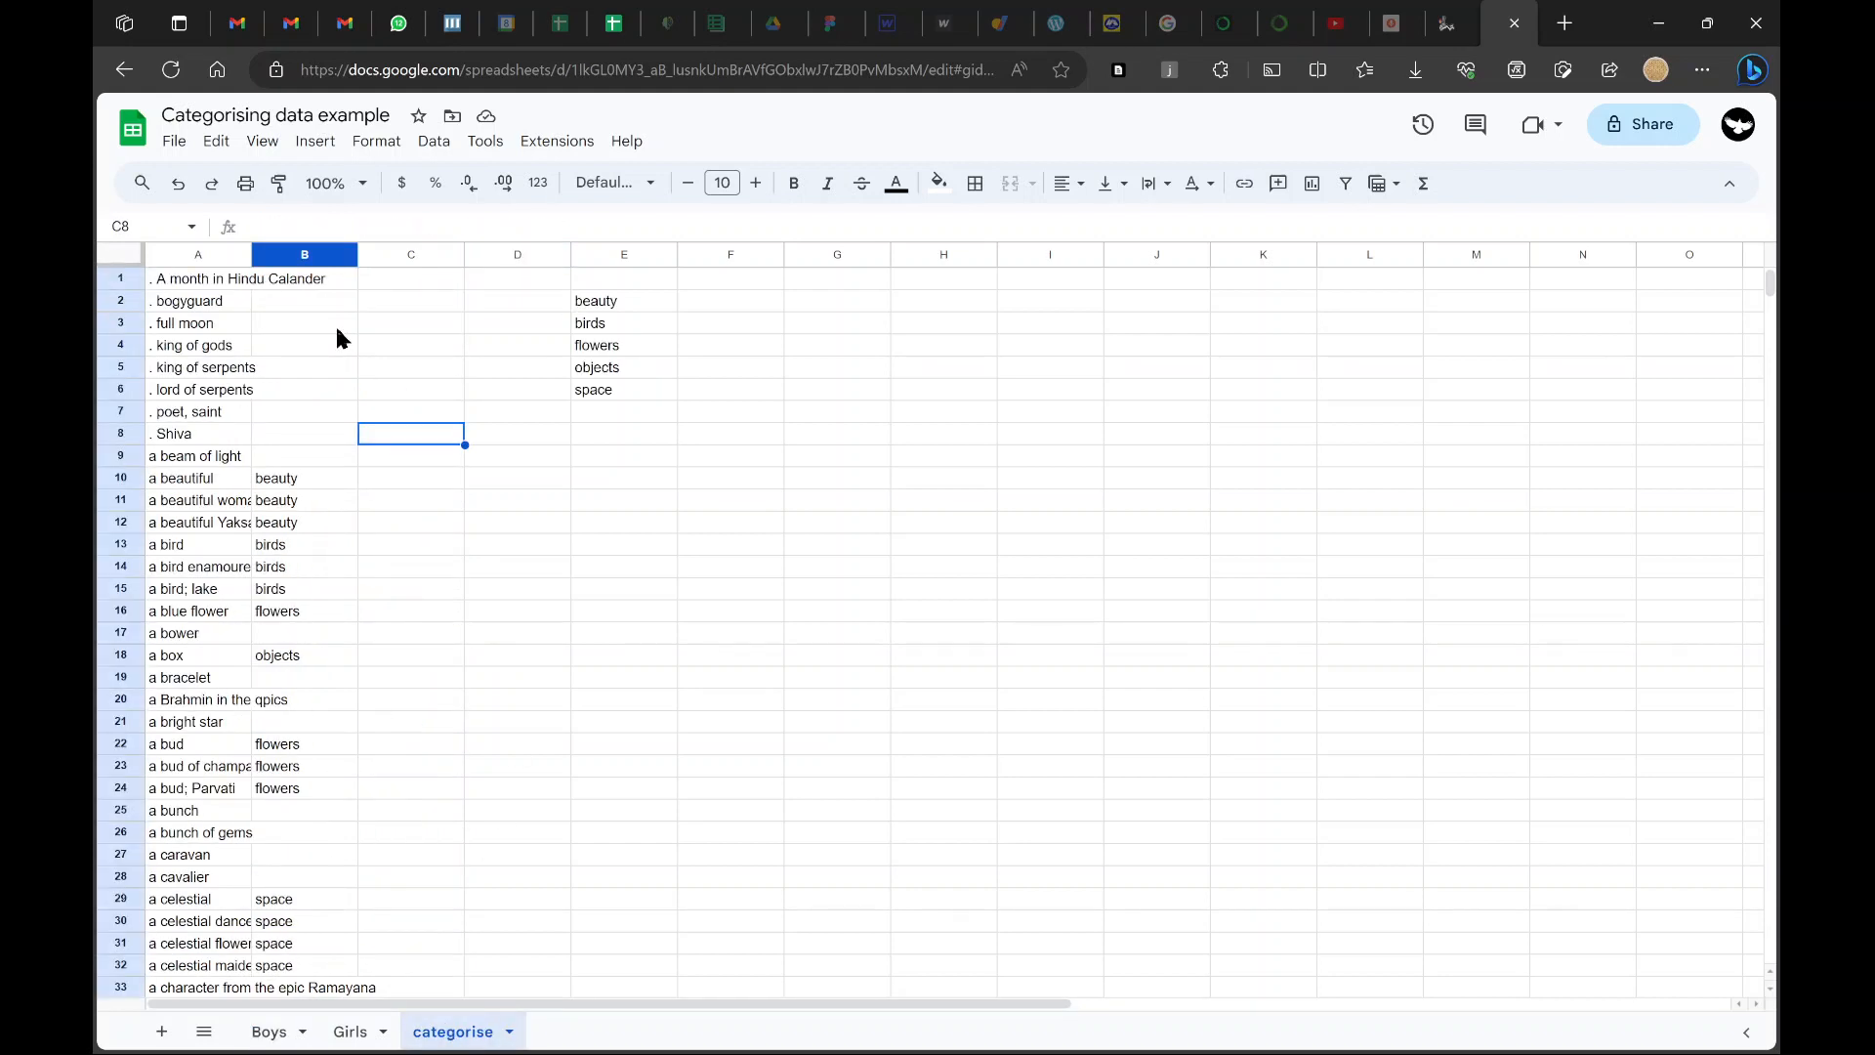
click(310, 453)
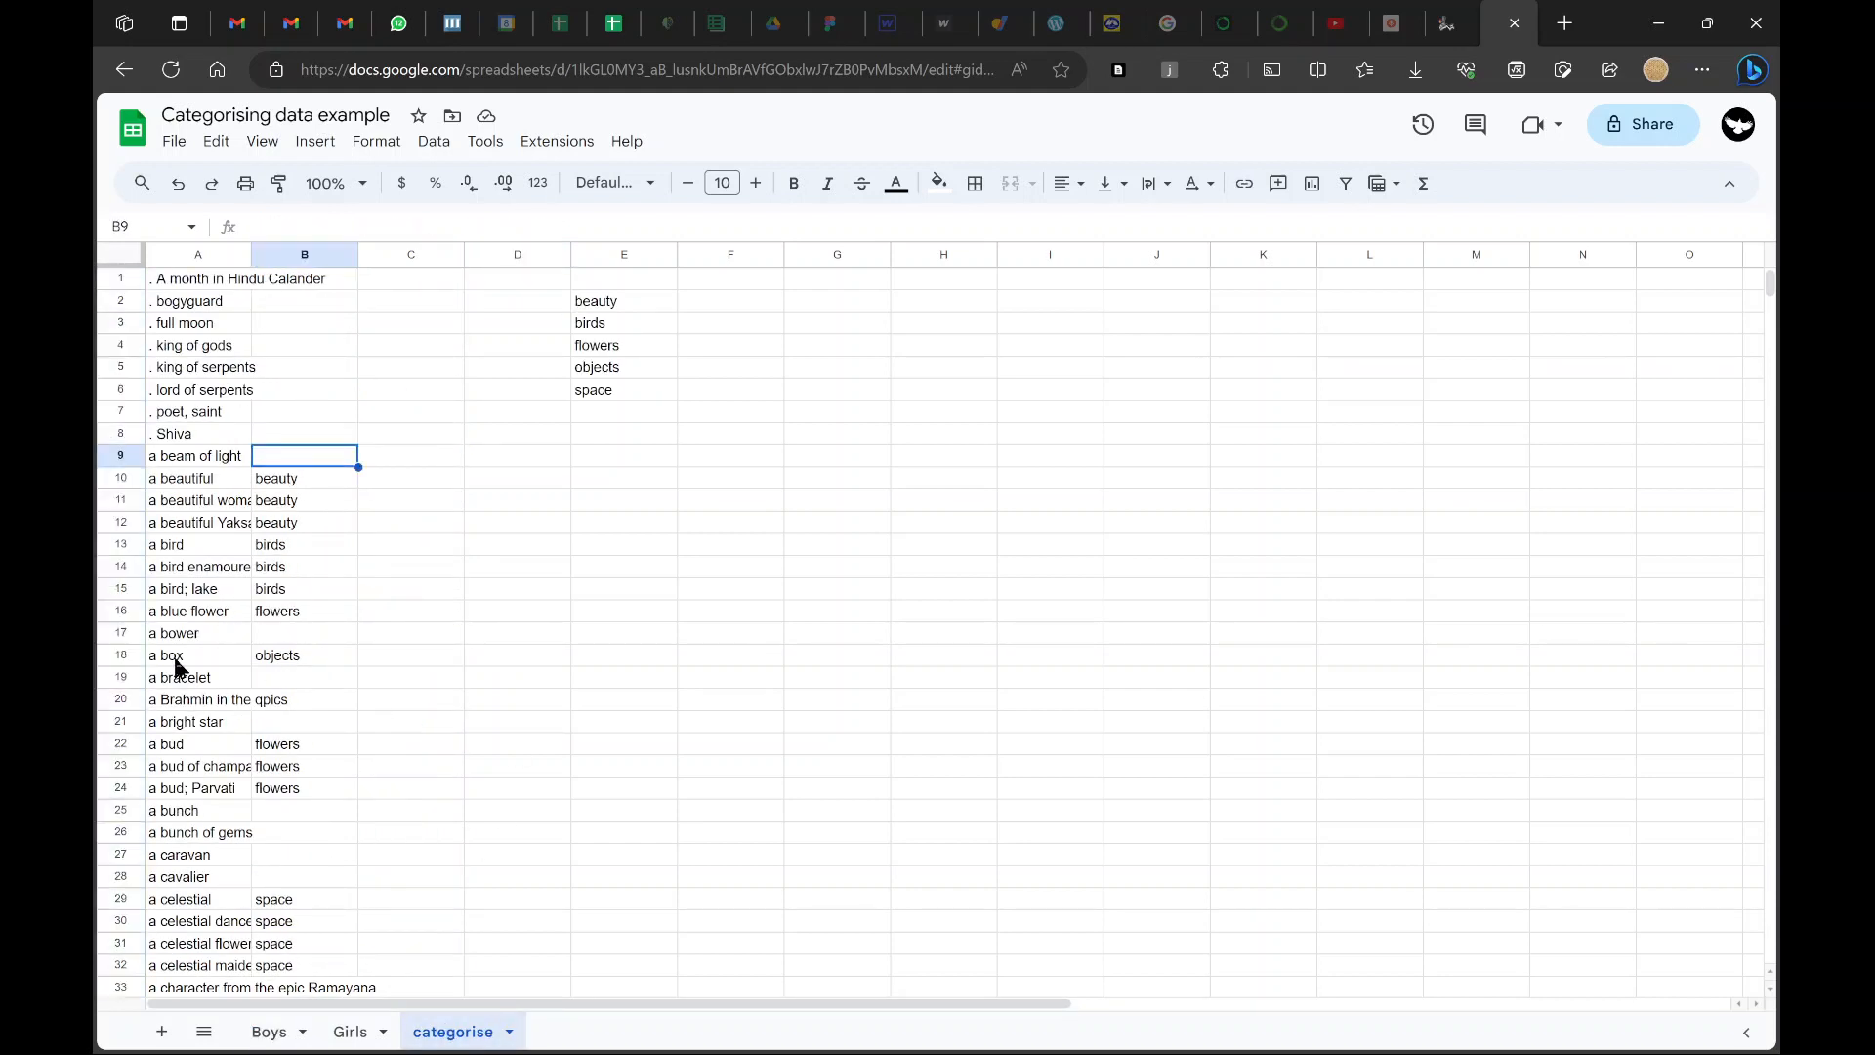
click(181, 593)
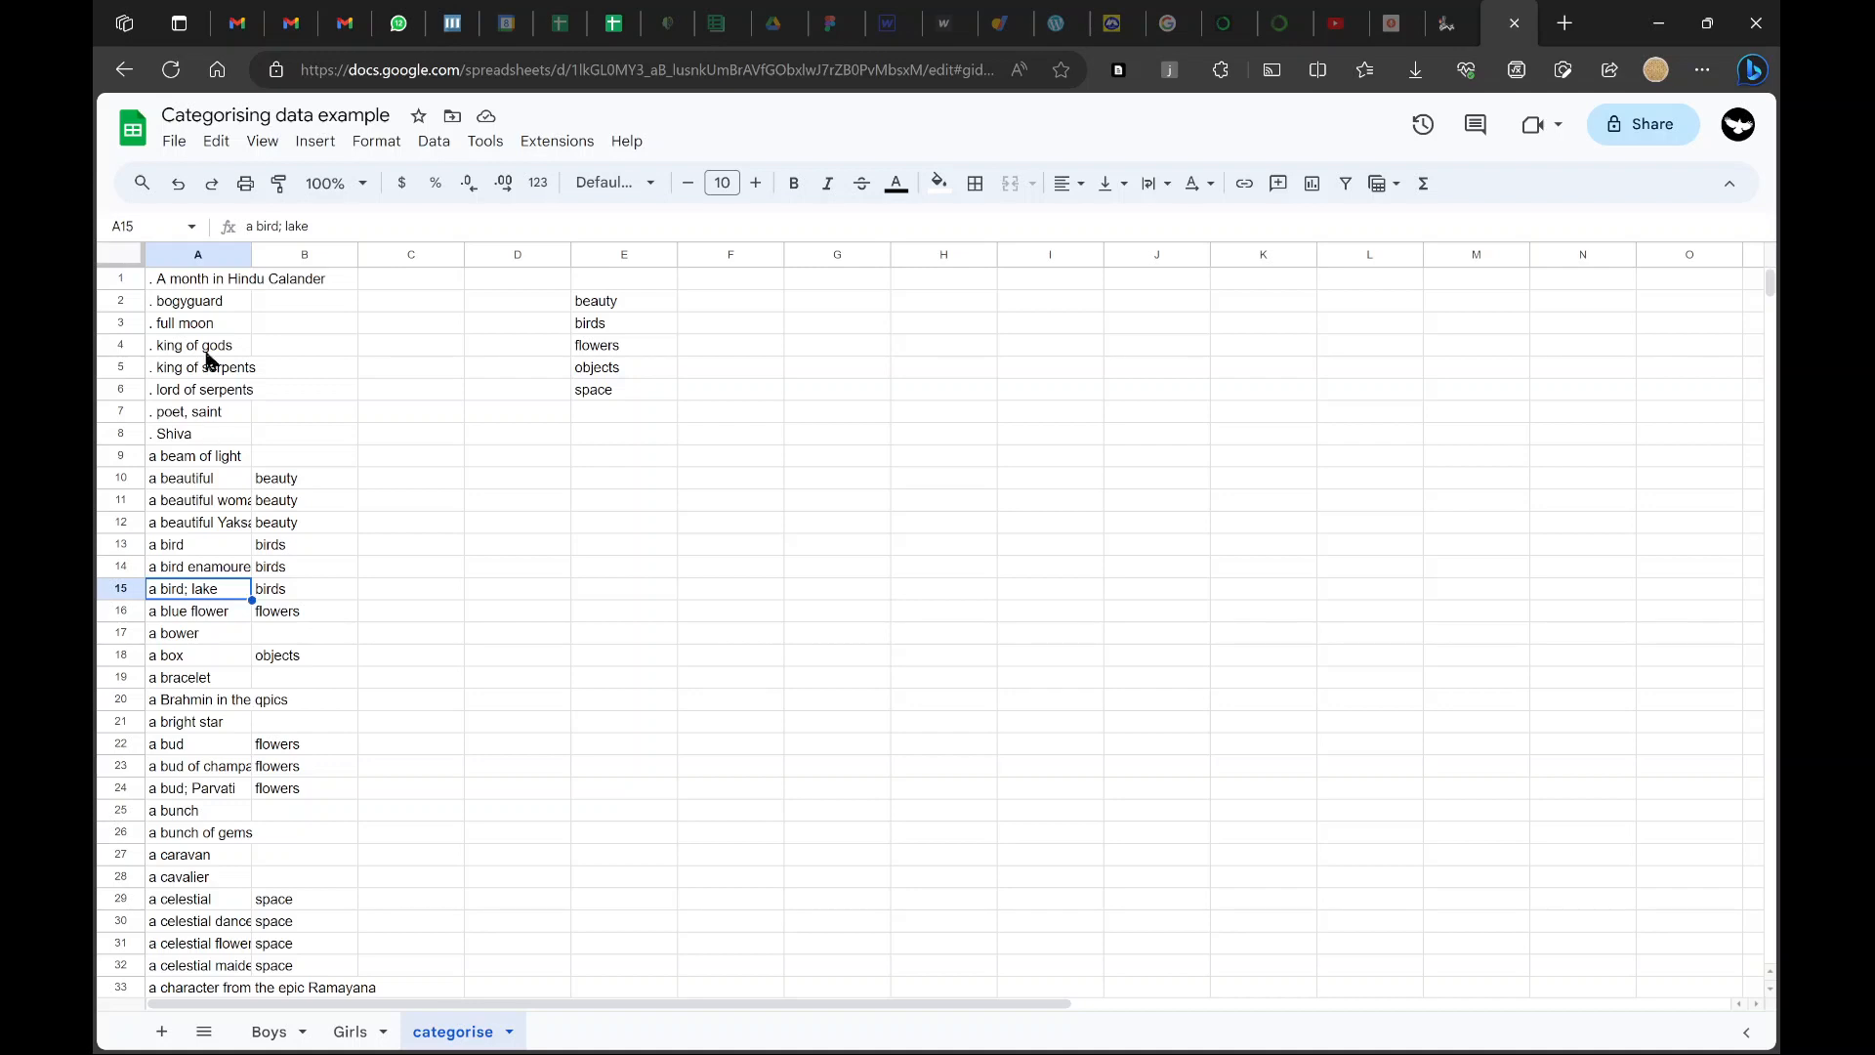
drag(202, 330, 201, 389)
click(190, 542)
scroll(190, 540, down, 3)
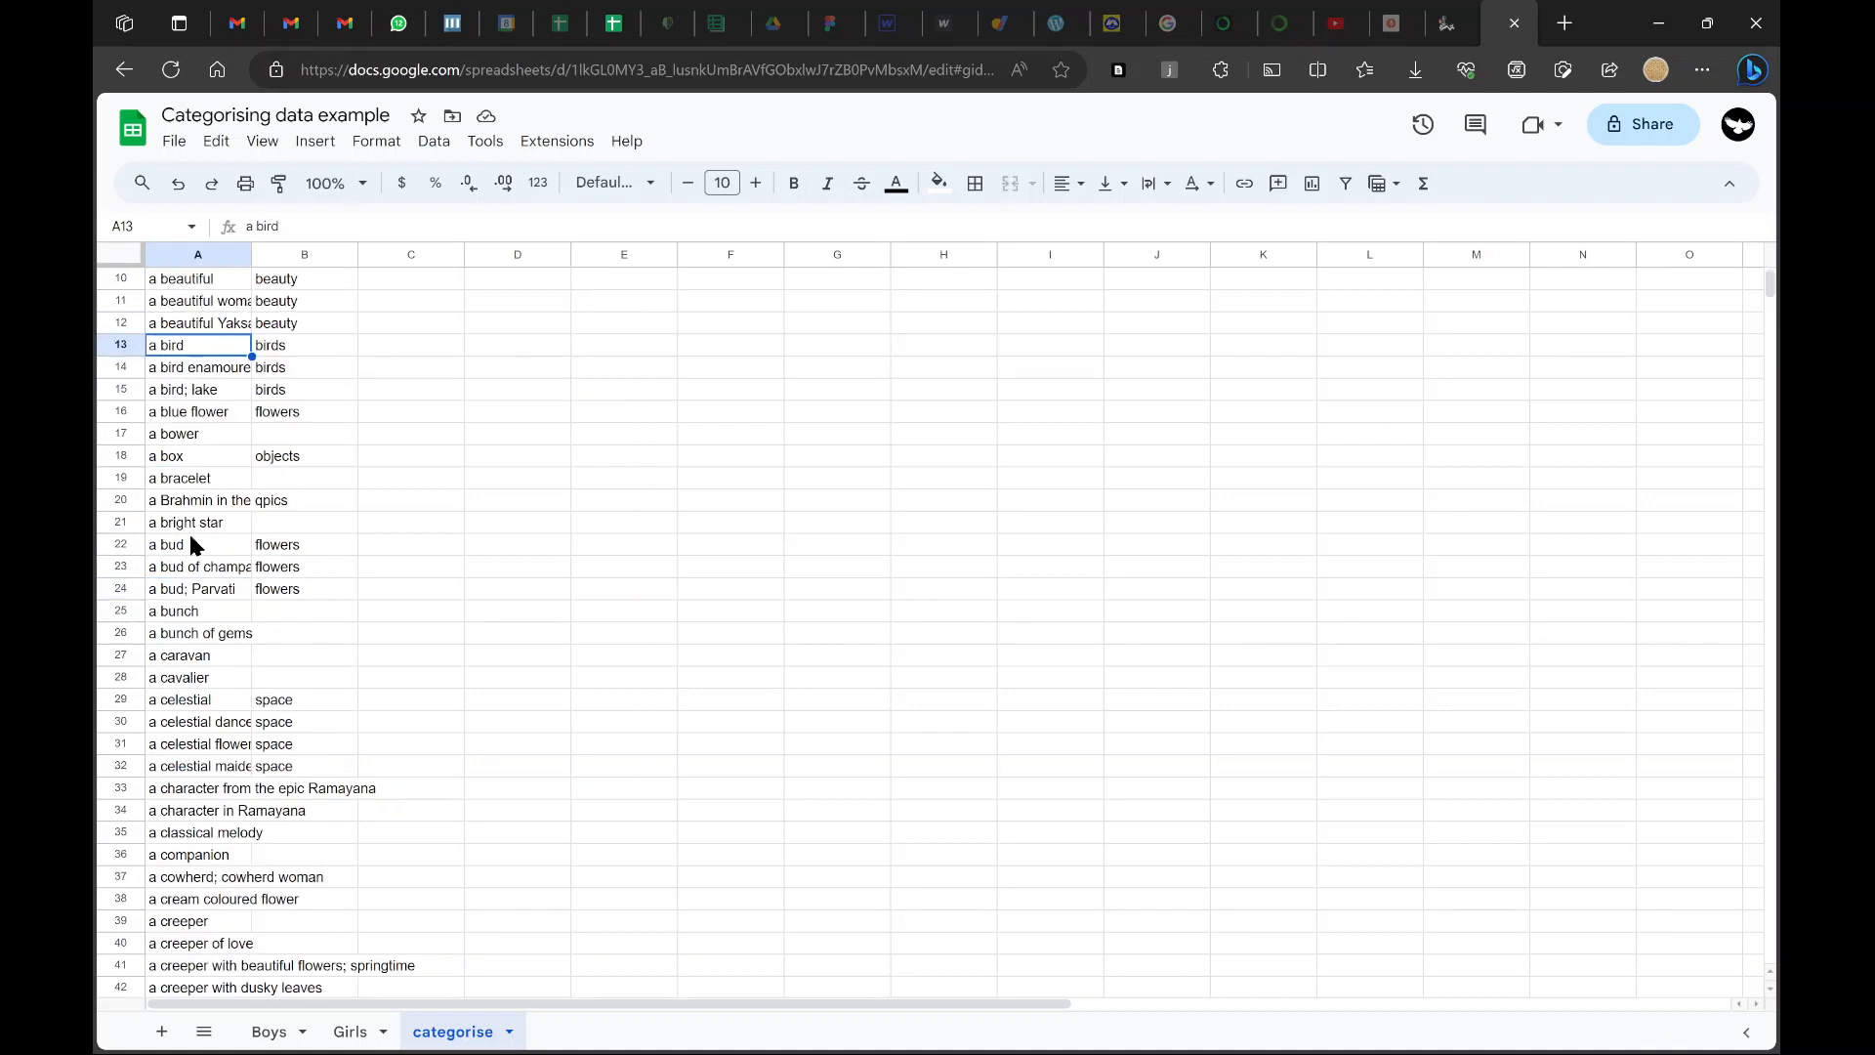
click(221, 635)
scroll(221, 635, down, 1)
scroll(220, 632, down, 3)
click(221, 723)
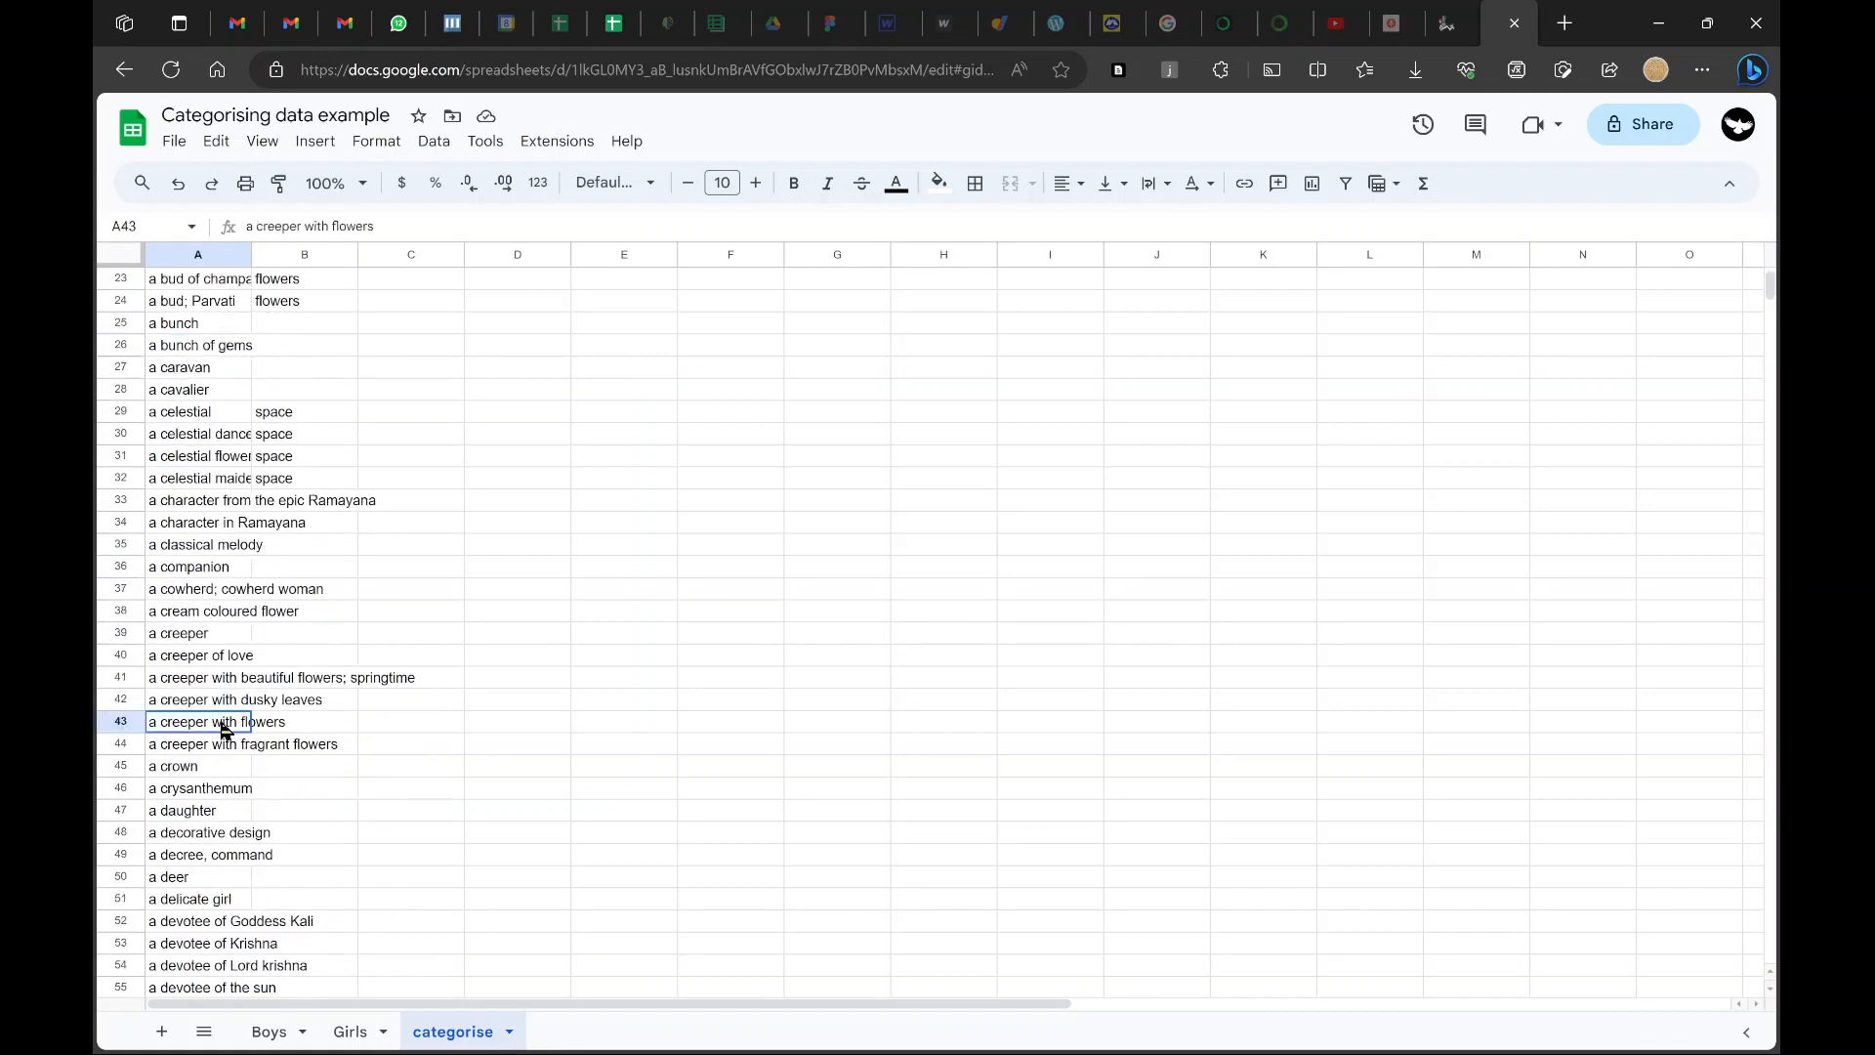
scroll(223, 729, down, 6)
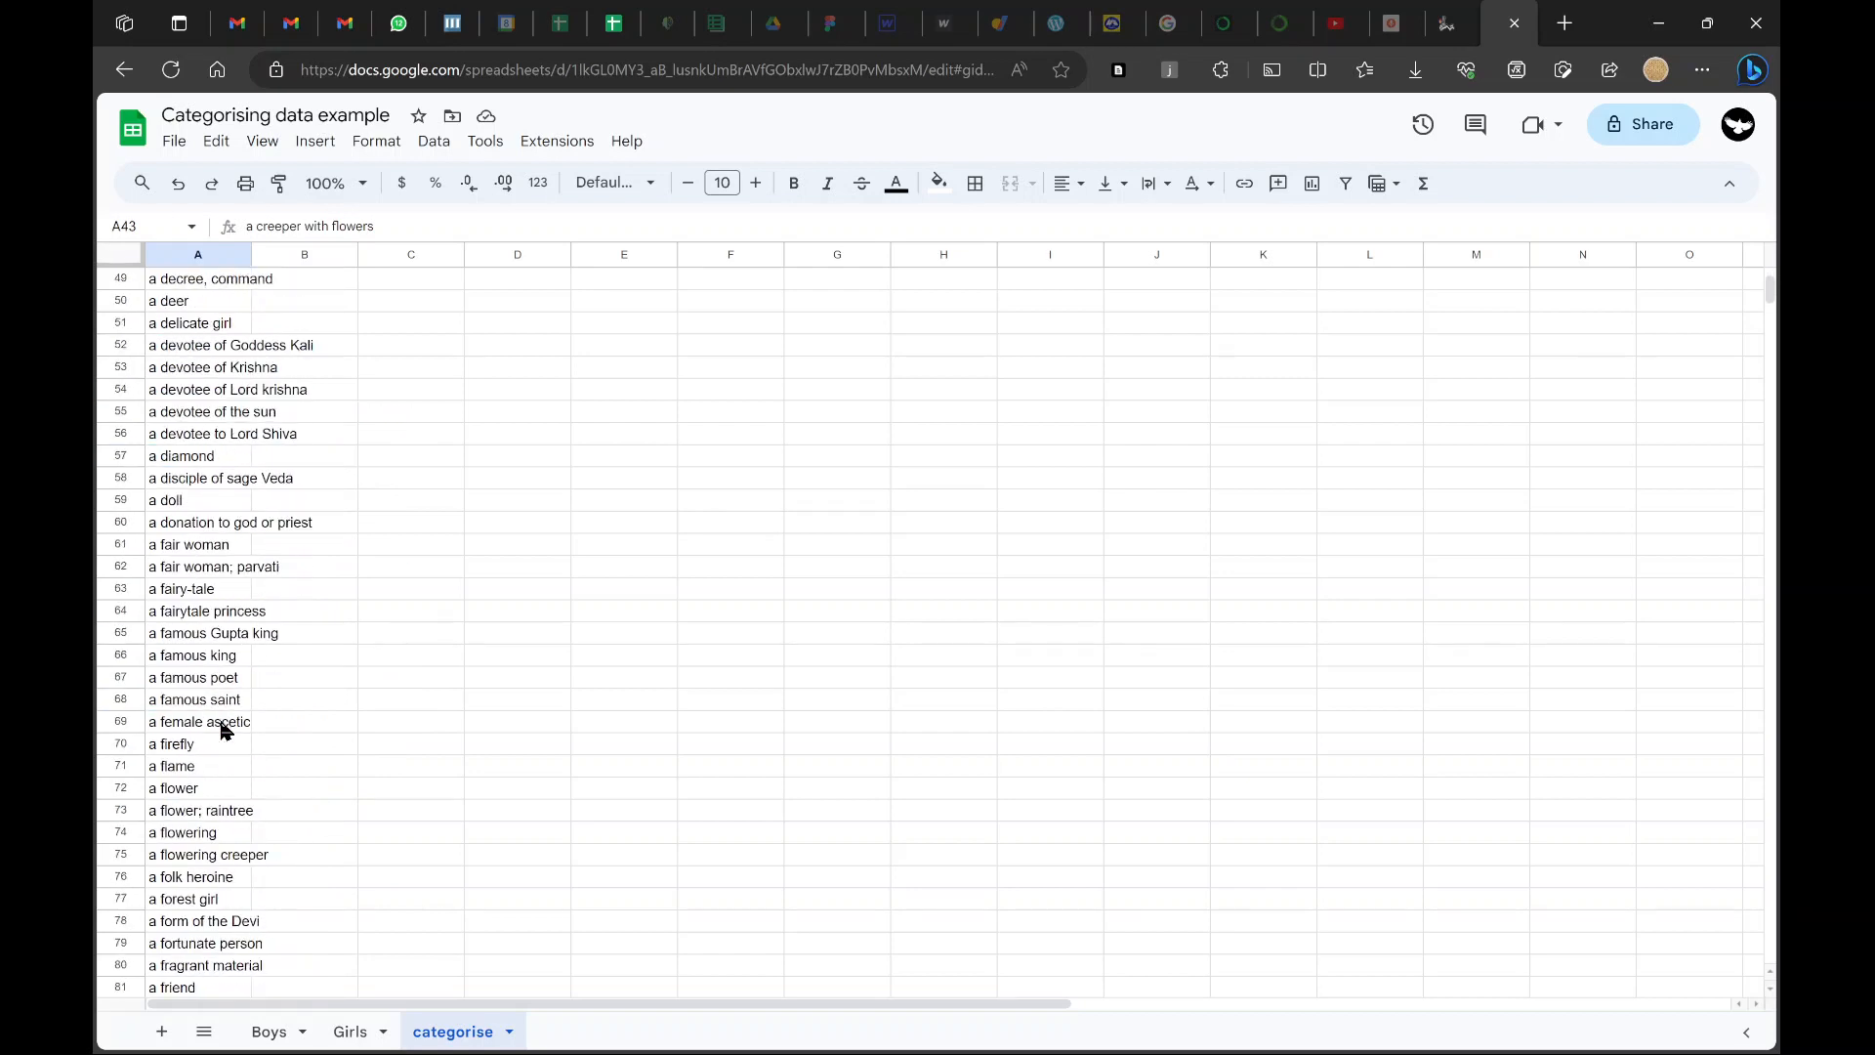
click(199, 480)
scroll(267, 758, down, 2)
click(207, 656)
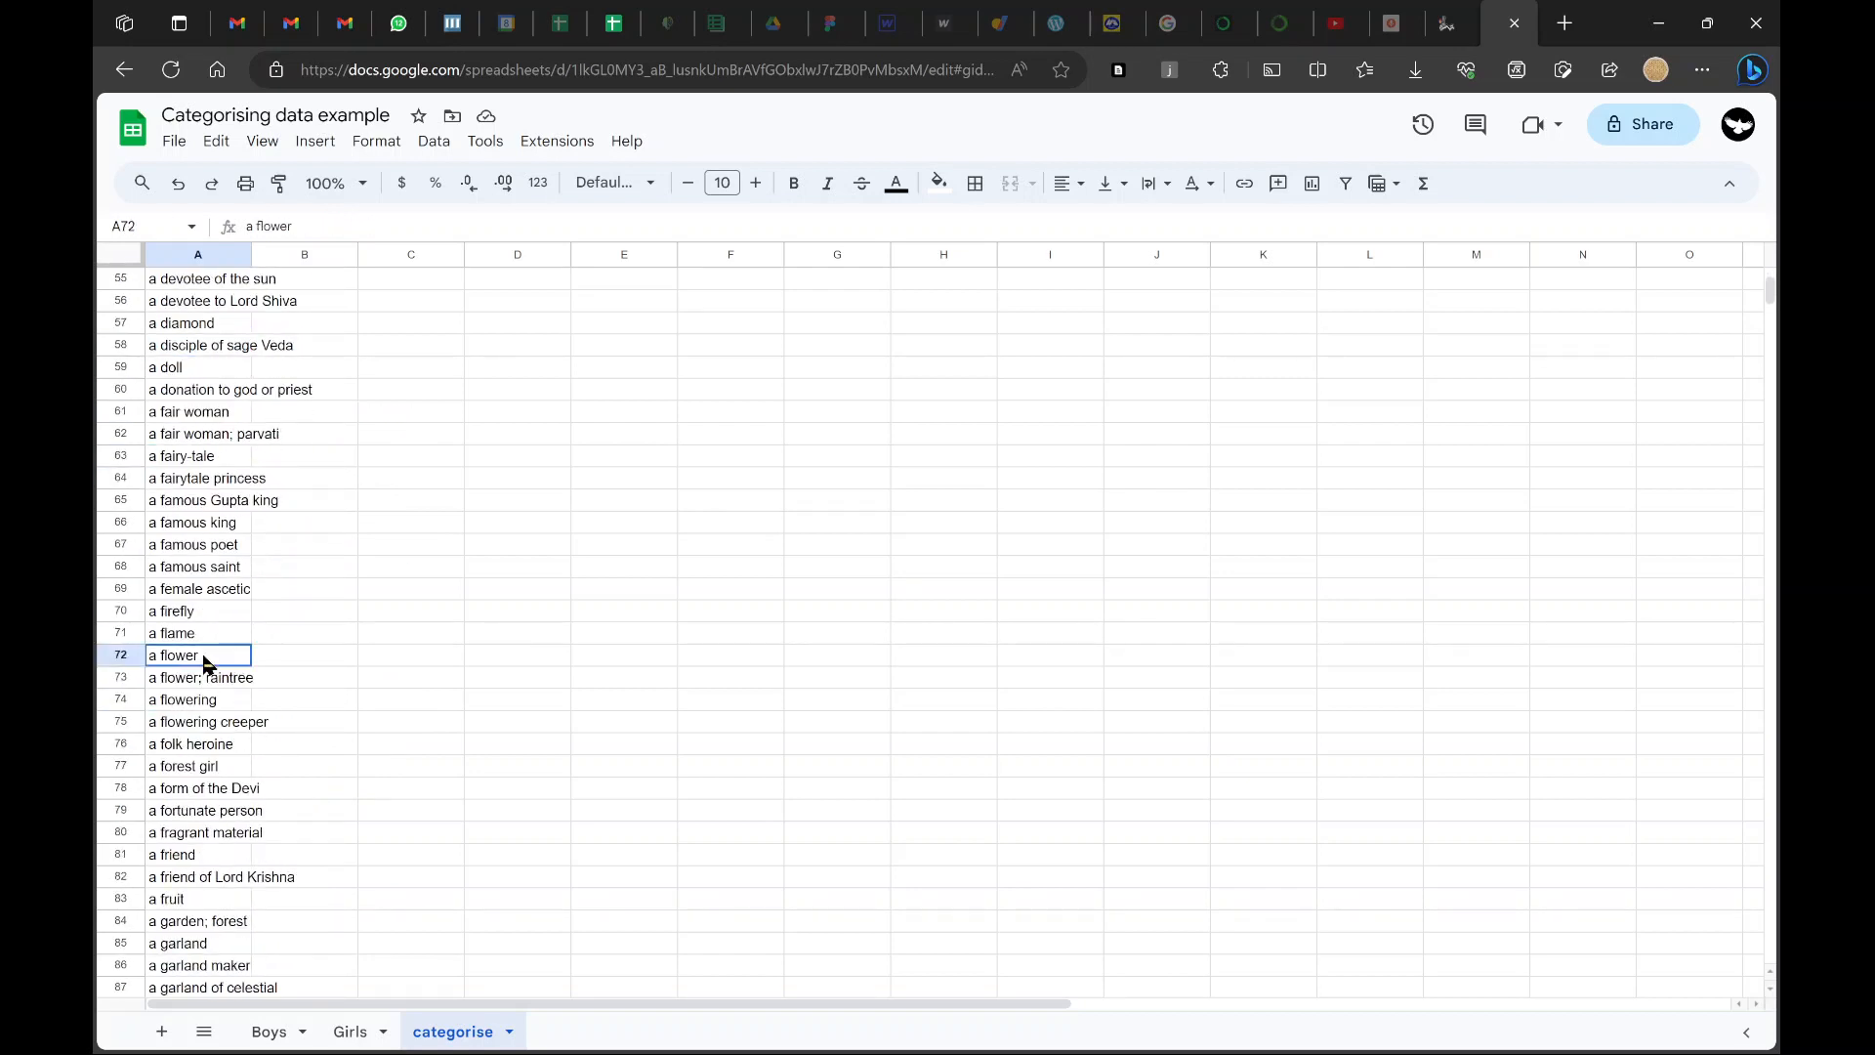
click(293, 658)
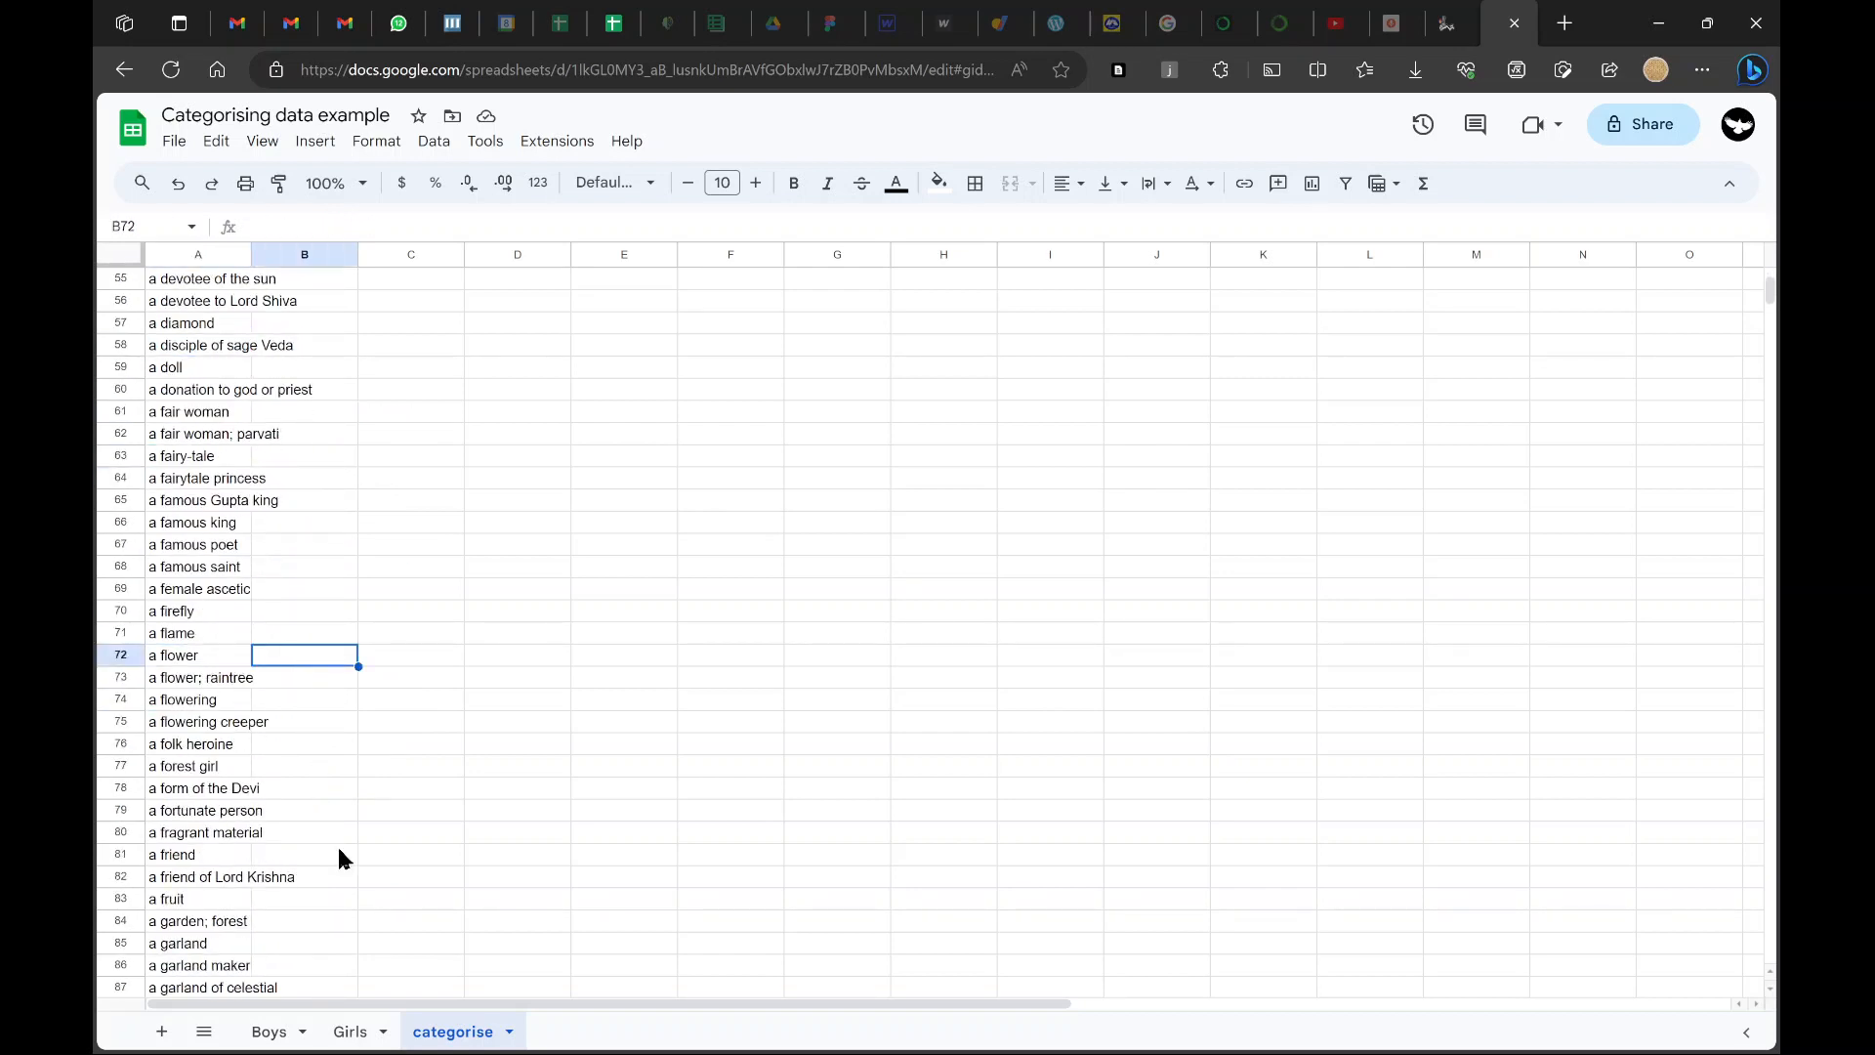
Check the "a flower" descriptions on the Girls sheet from row 1502 and the category cells beside them
click(348, 1031)
drag(433, 640, 440, 657)
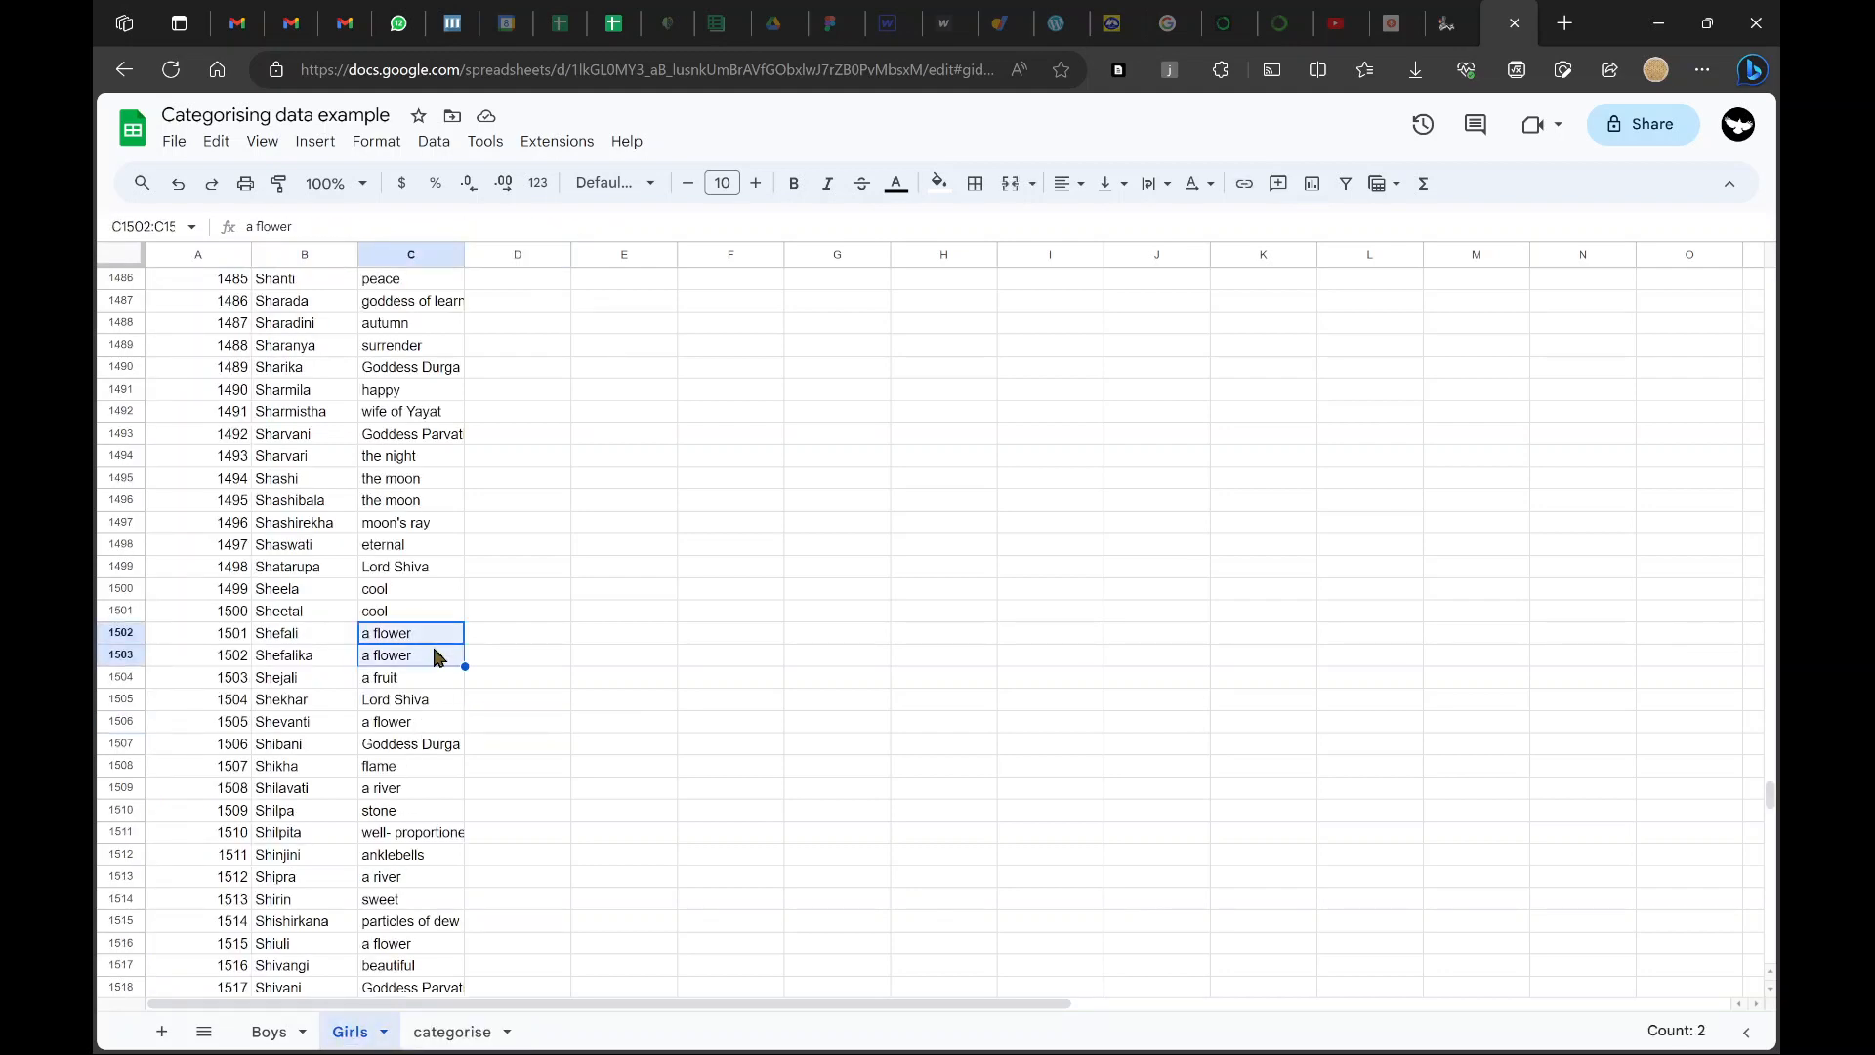
click(334, 636)
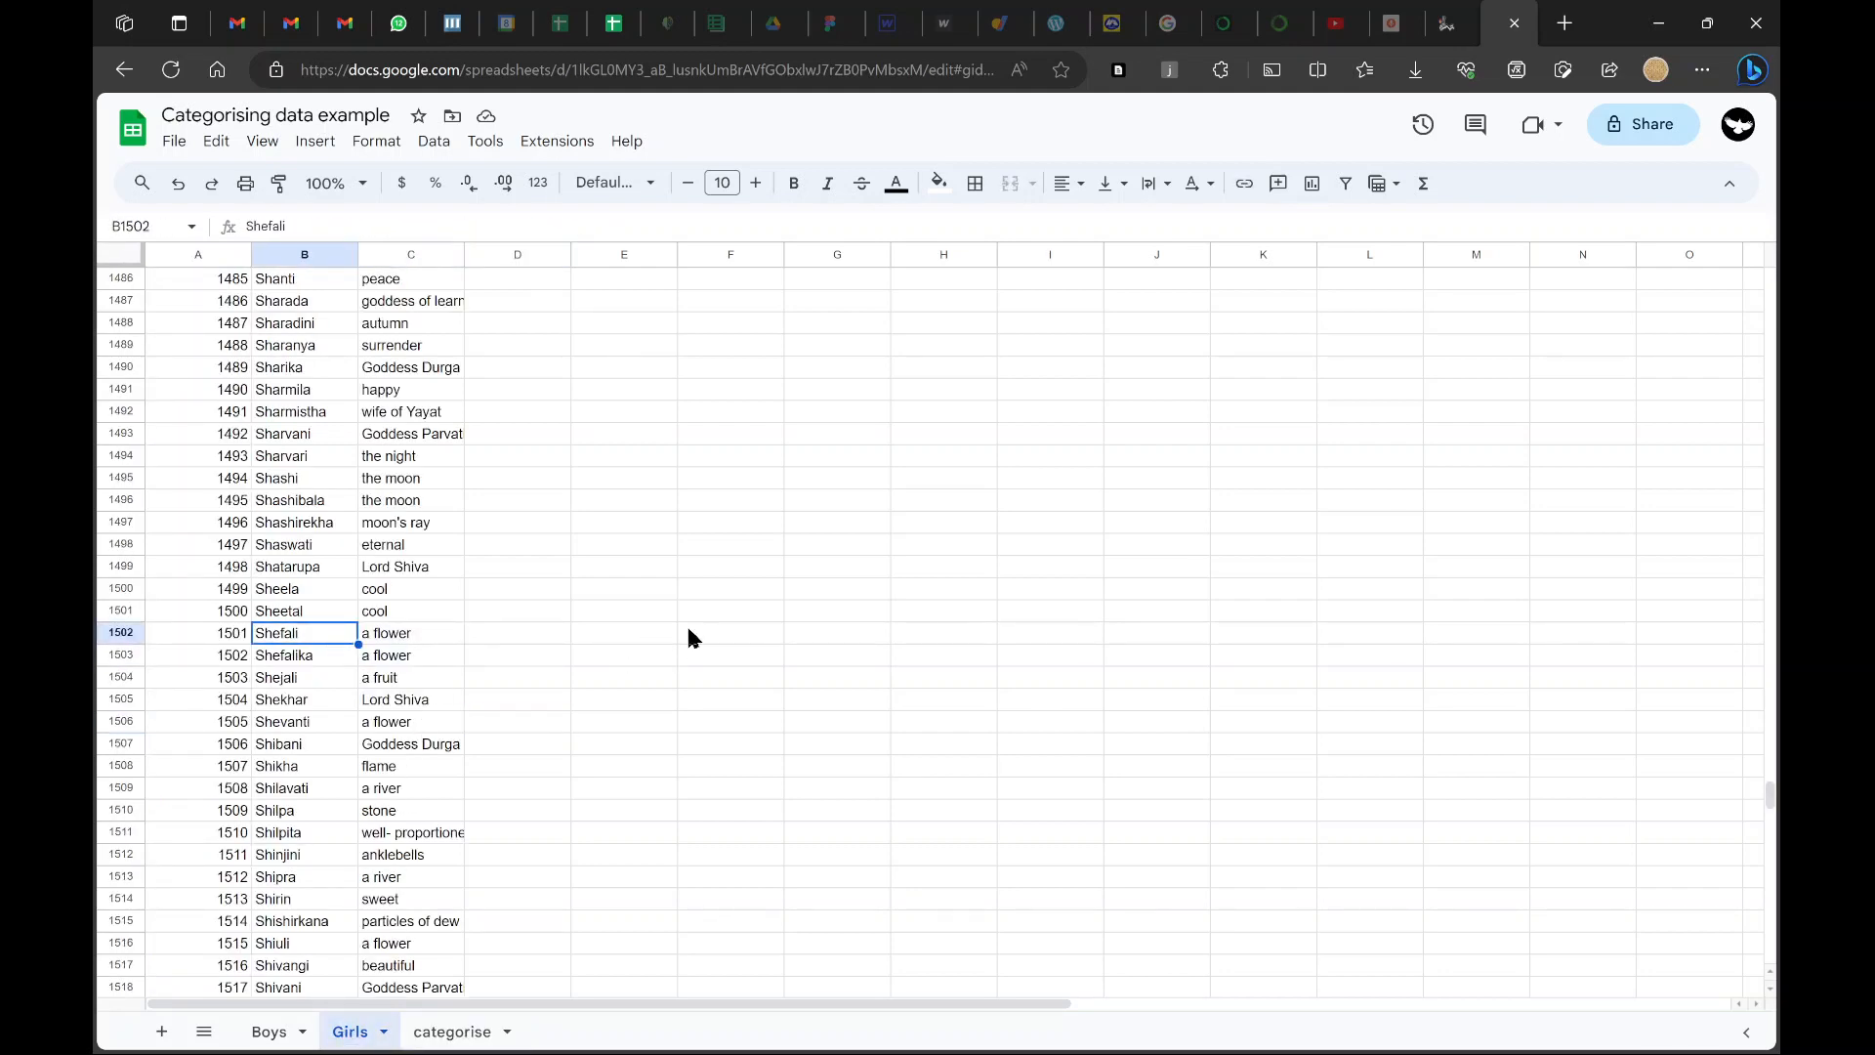
drag(721, 633, 488, 1006)
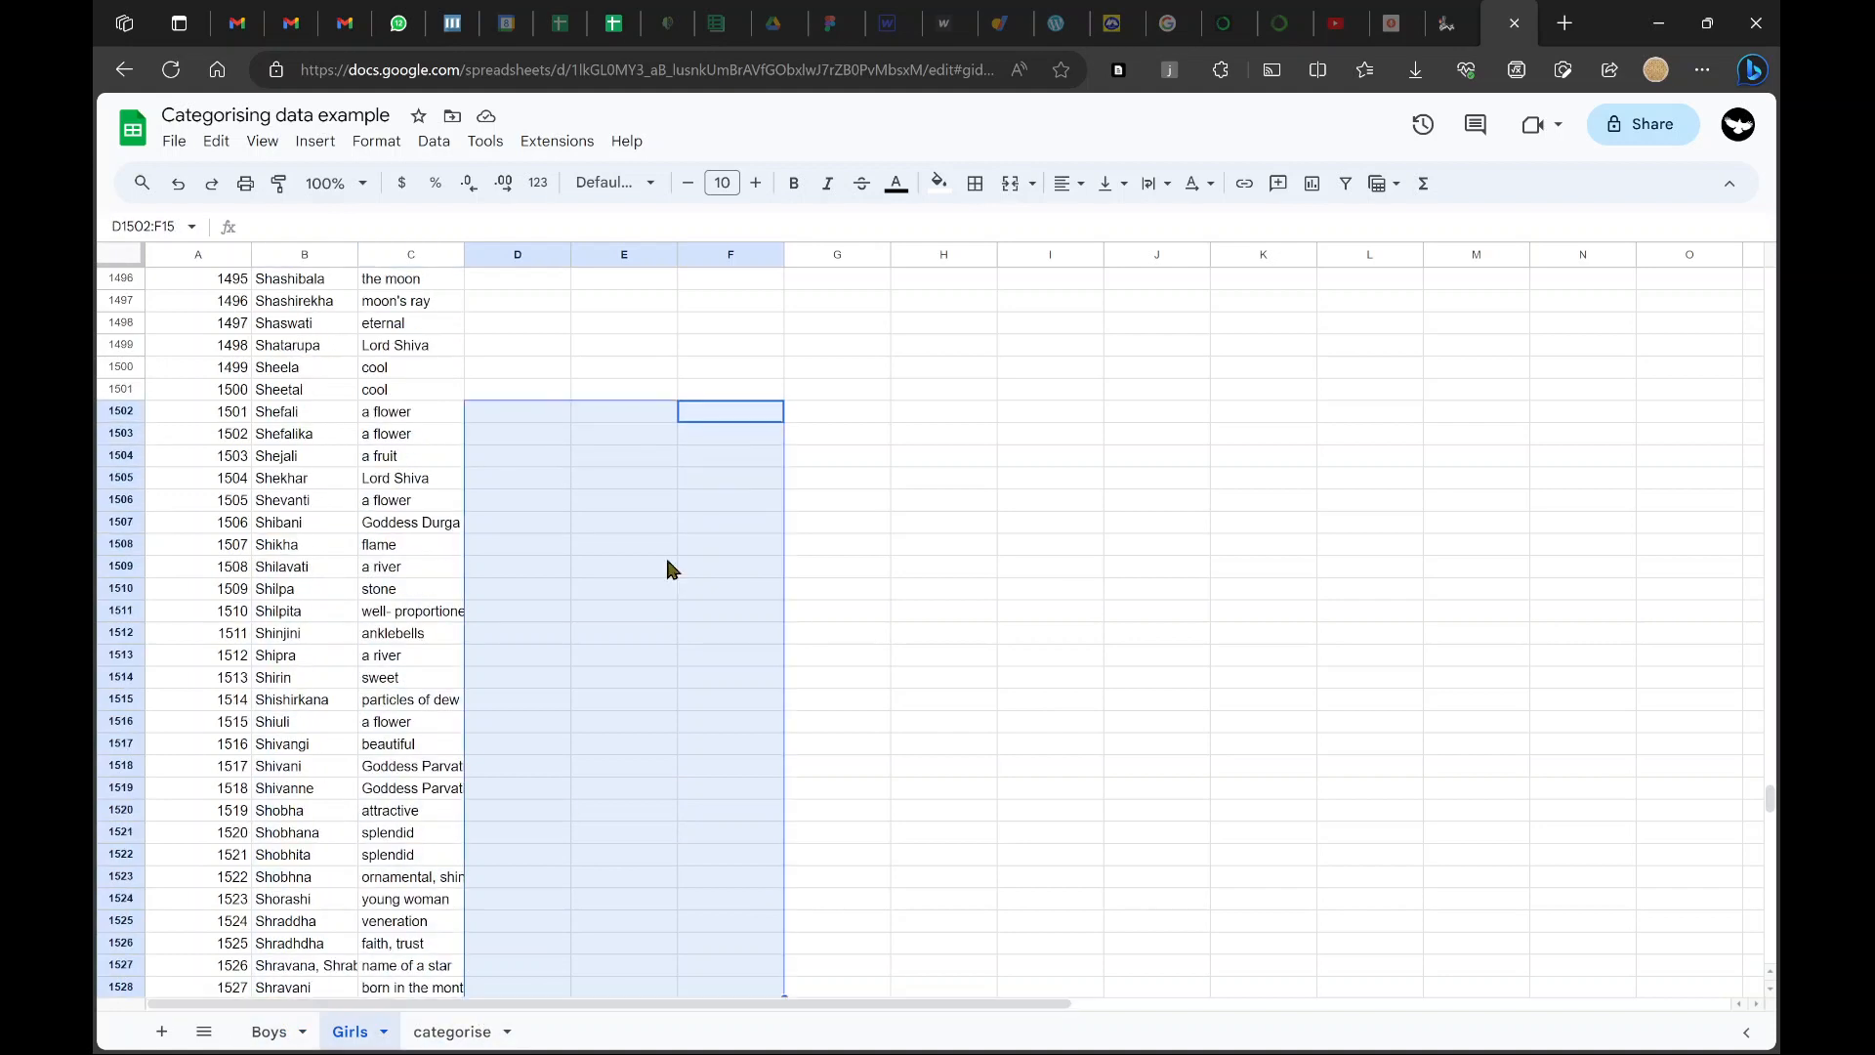
click(706, 418)
On the categorise sheet, enter the category flower in B72 for the "a flower" description
click(454, 1034)
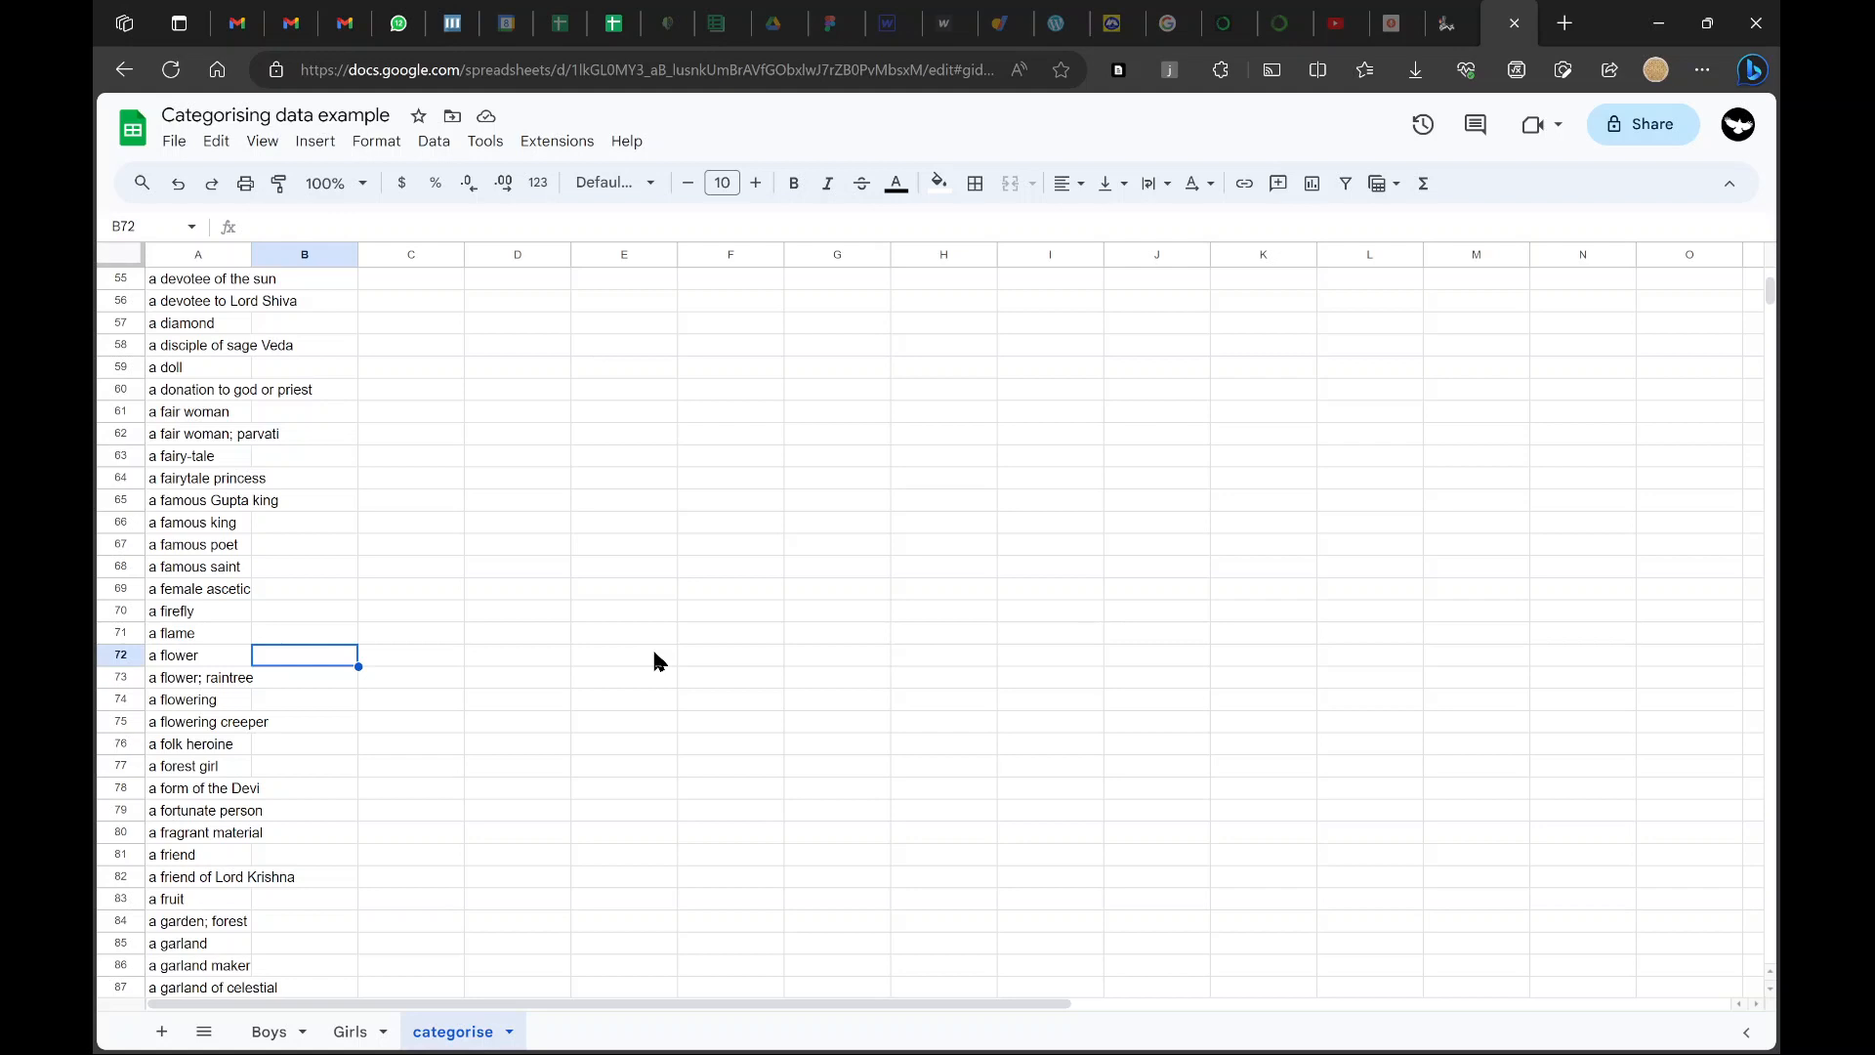
text(flower)
key(Return)
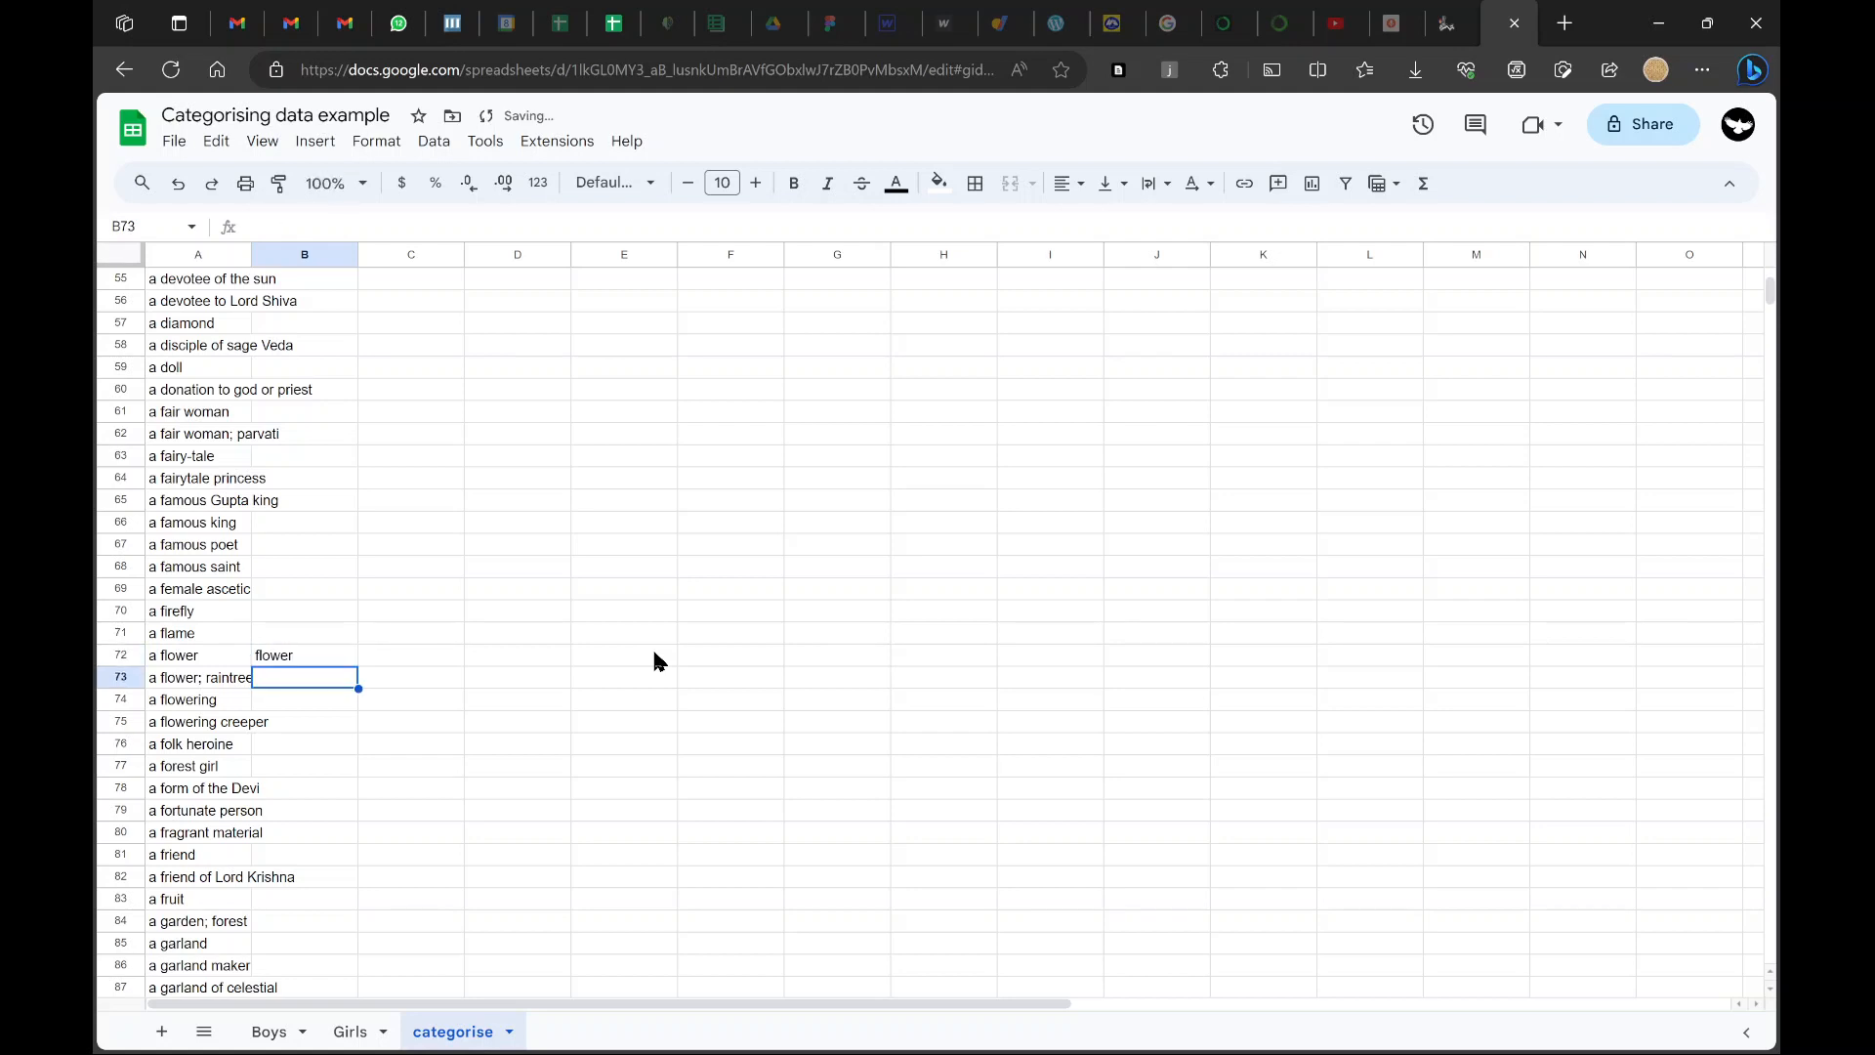
key(Up)
scroll(329, 477, up, 8)
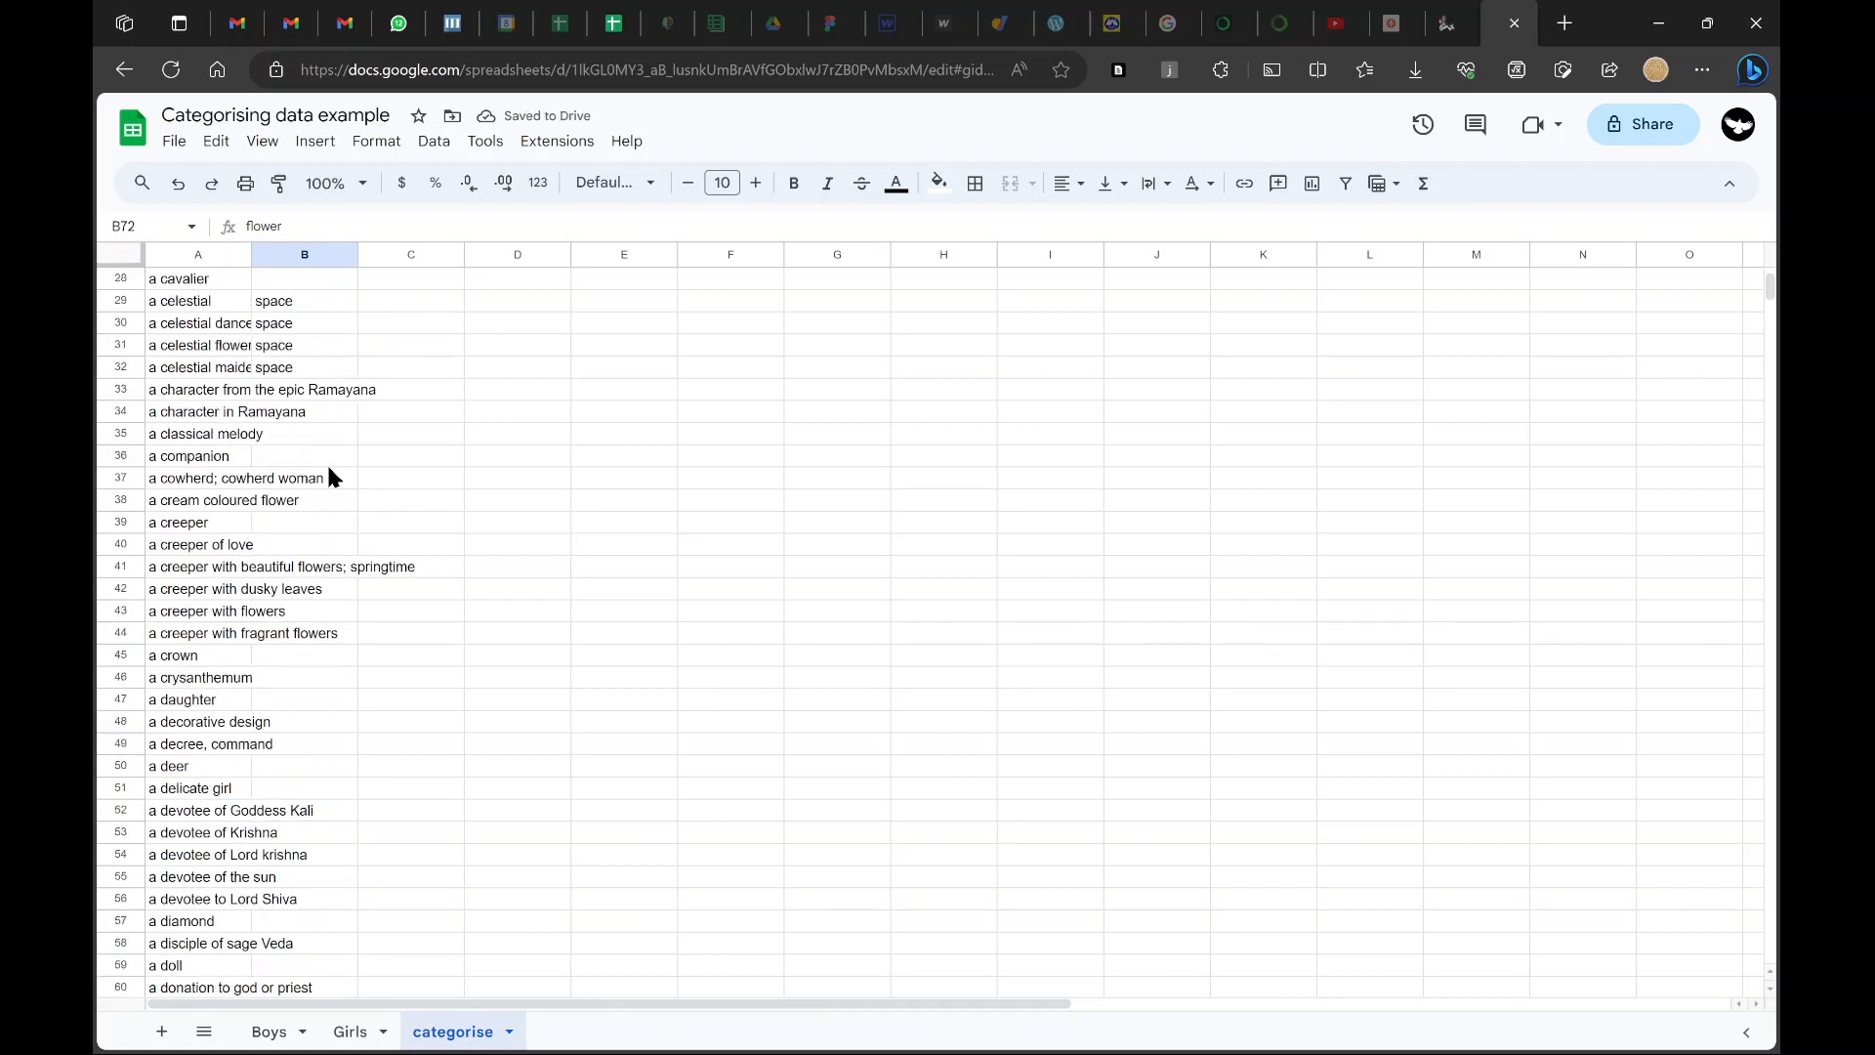
scroll(328, 477, down, 7)
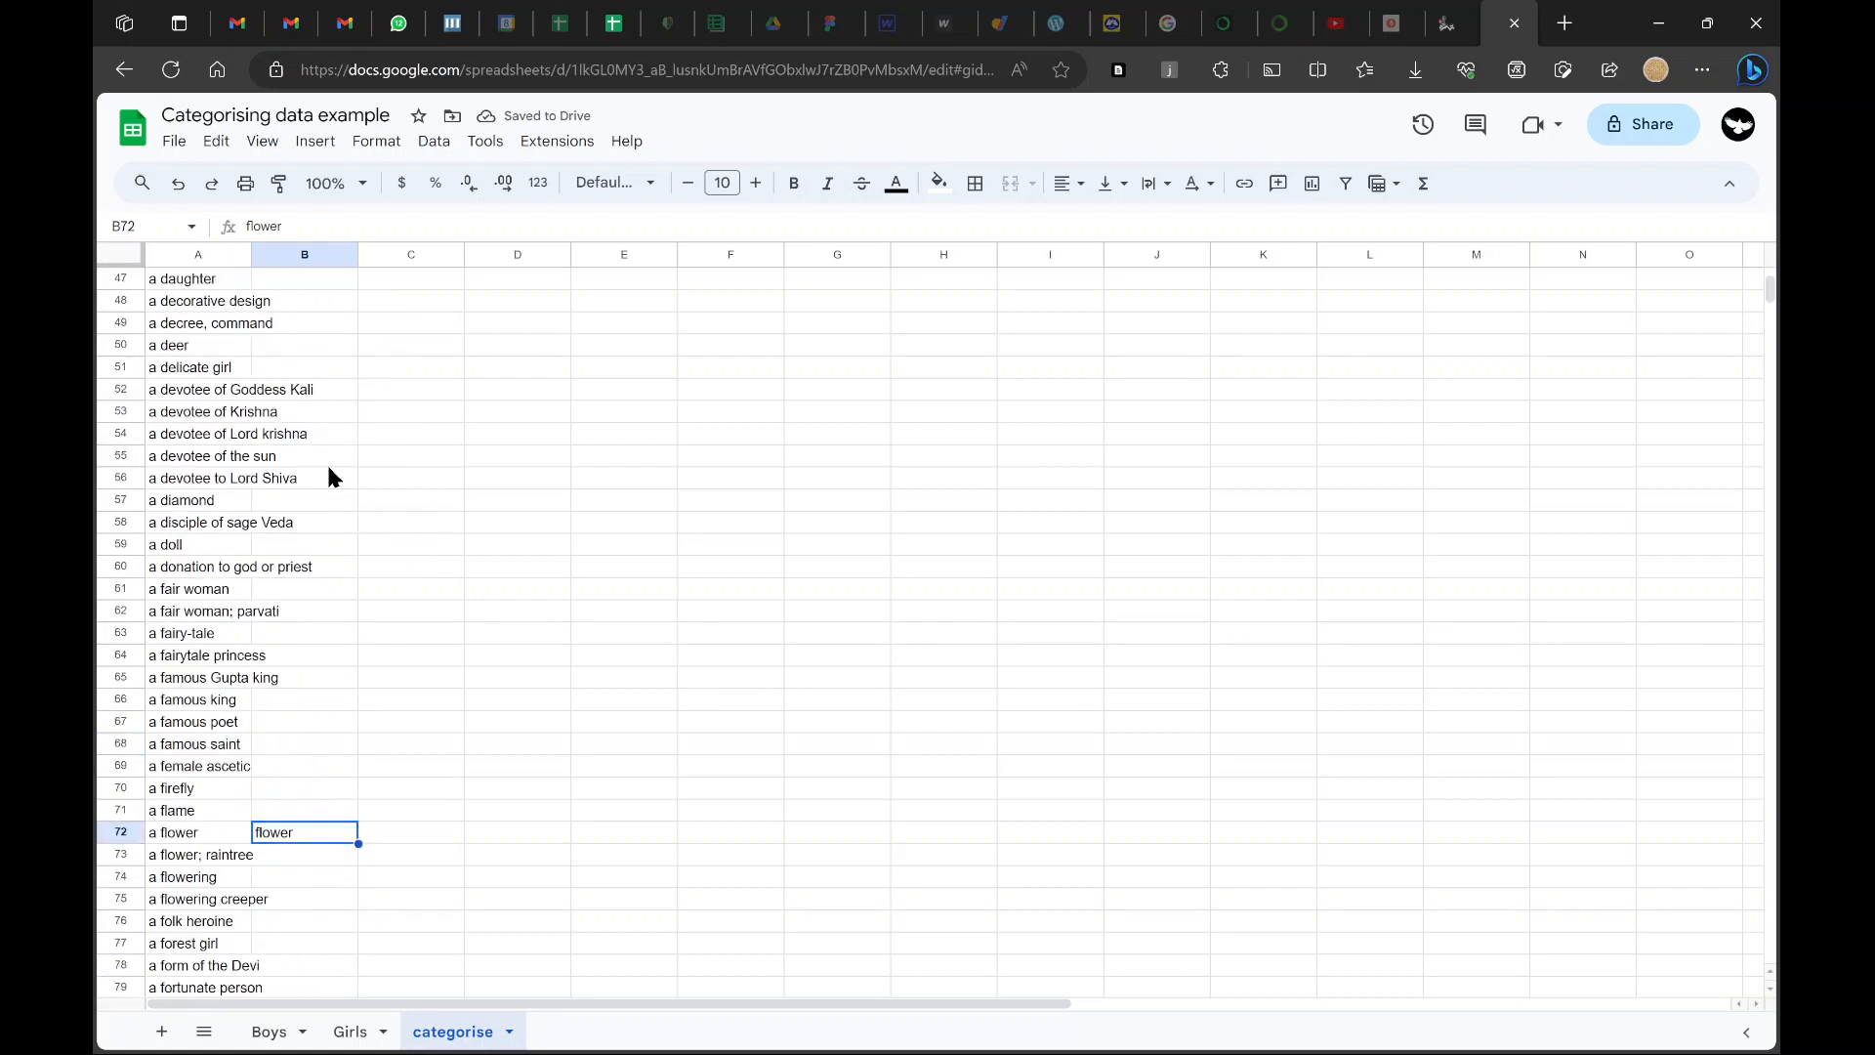
Check column D of the Girls sheet for the category returned for "a flower" and return to the categorise sheet
click(356, 1031)
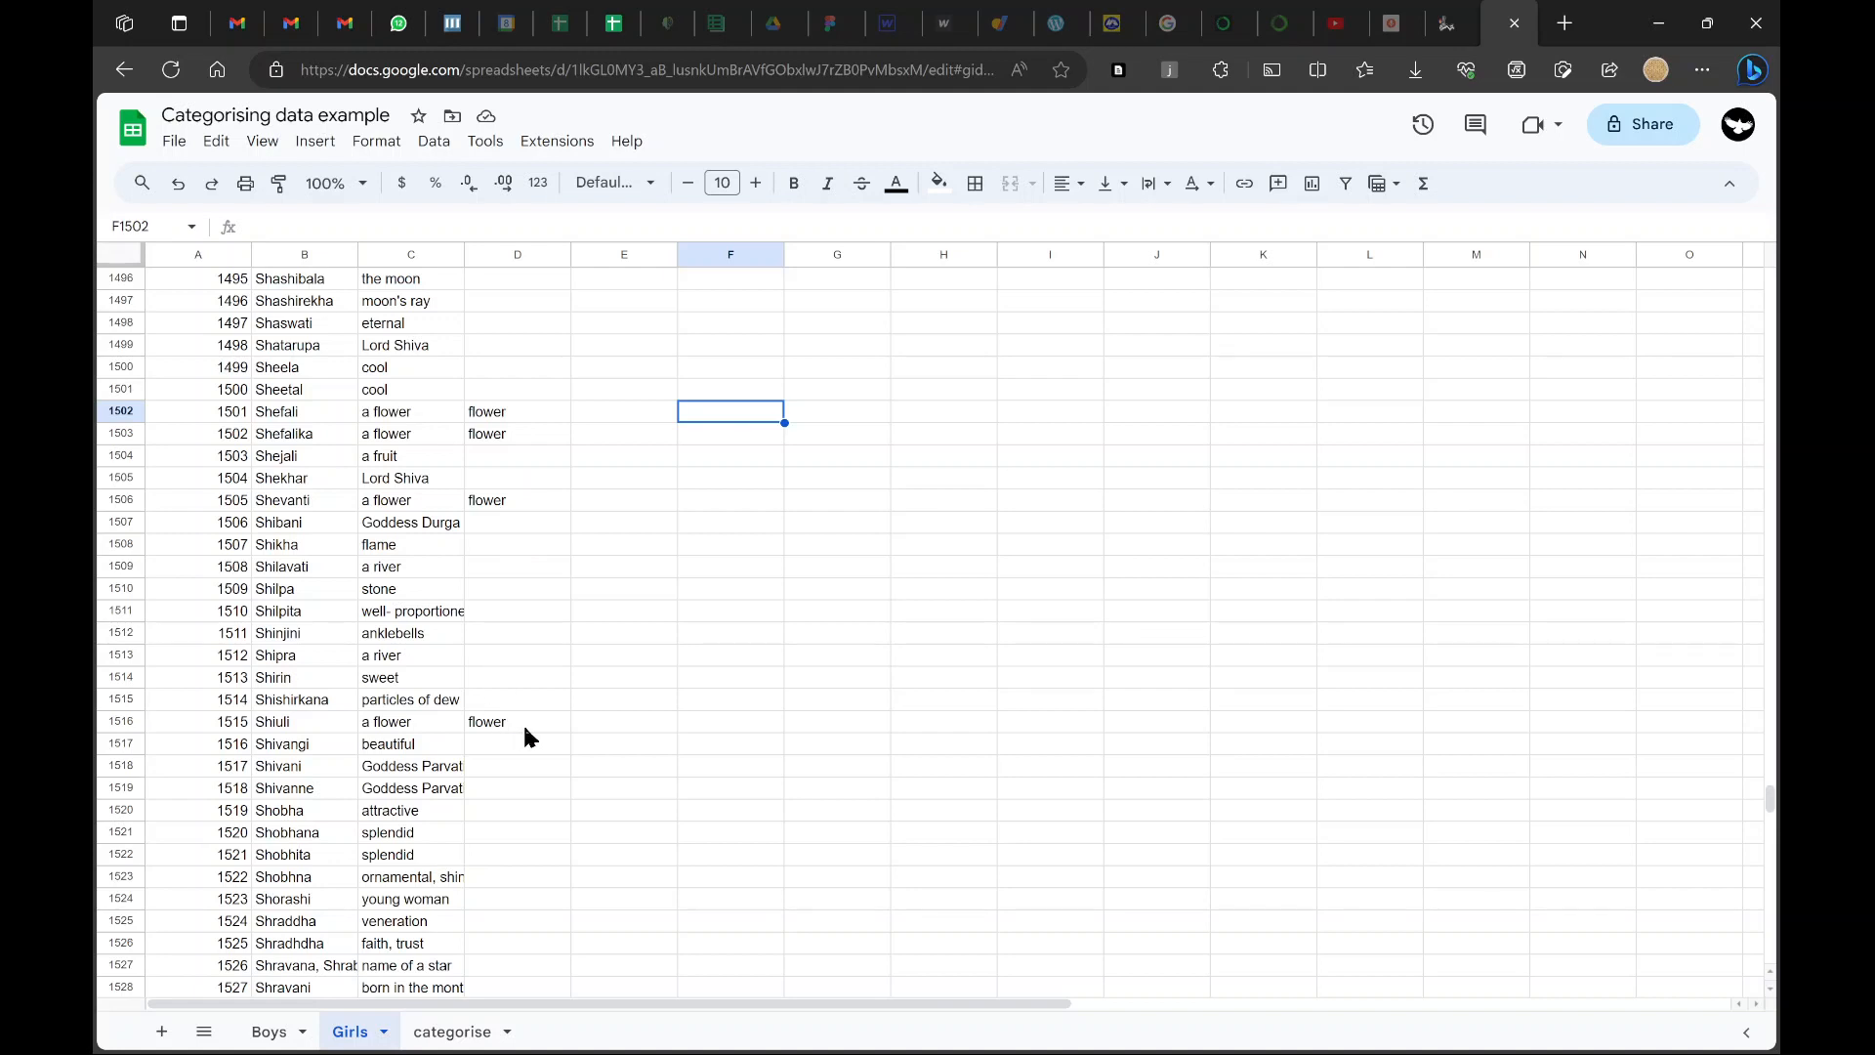
click(448, 1036)
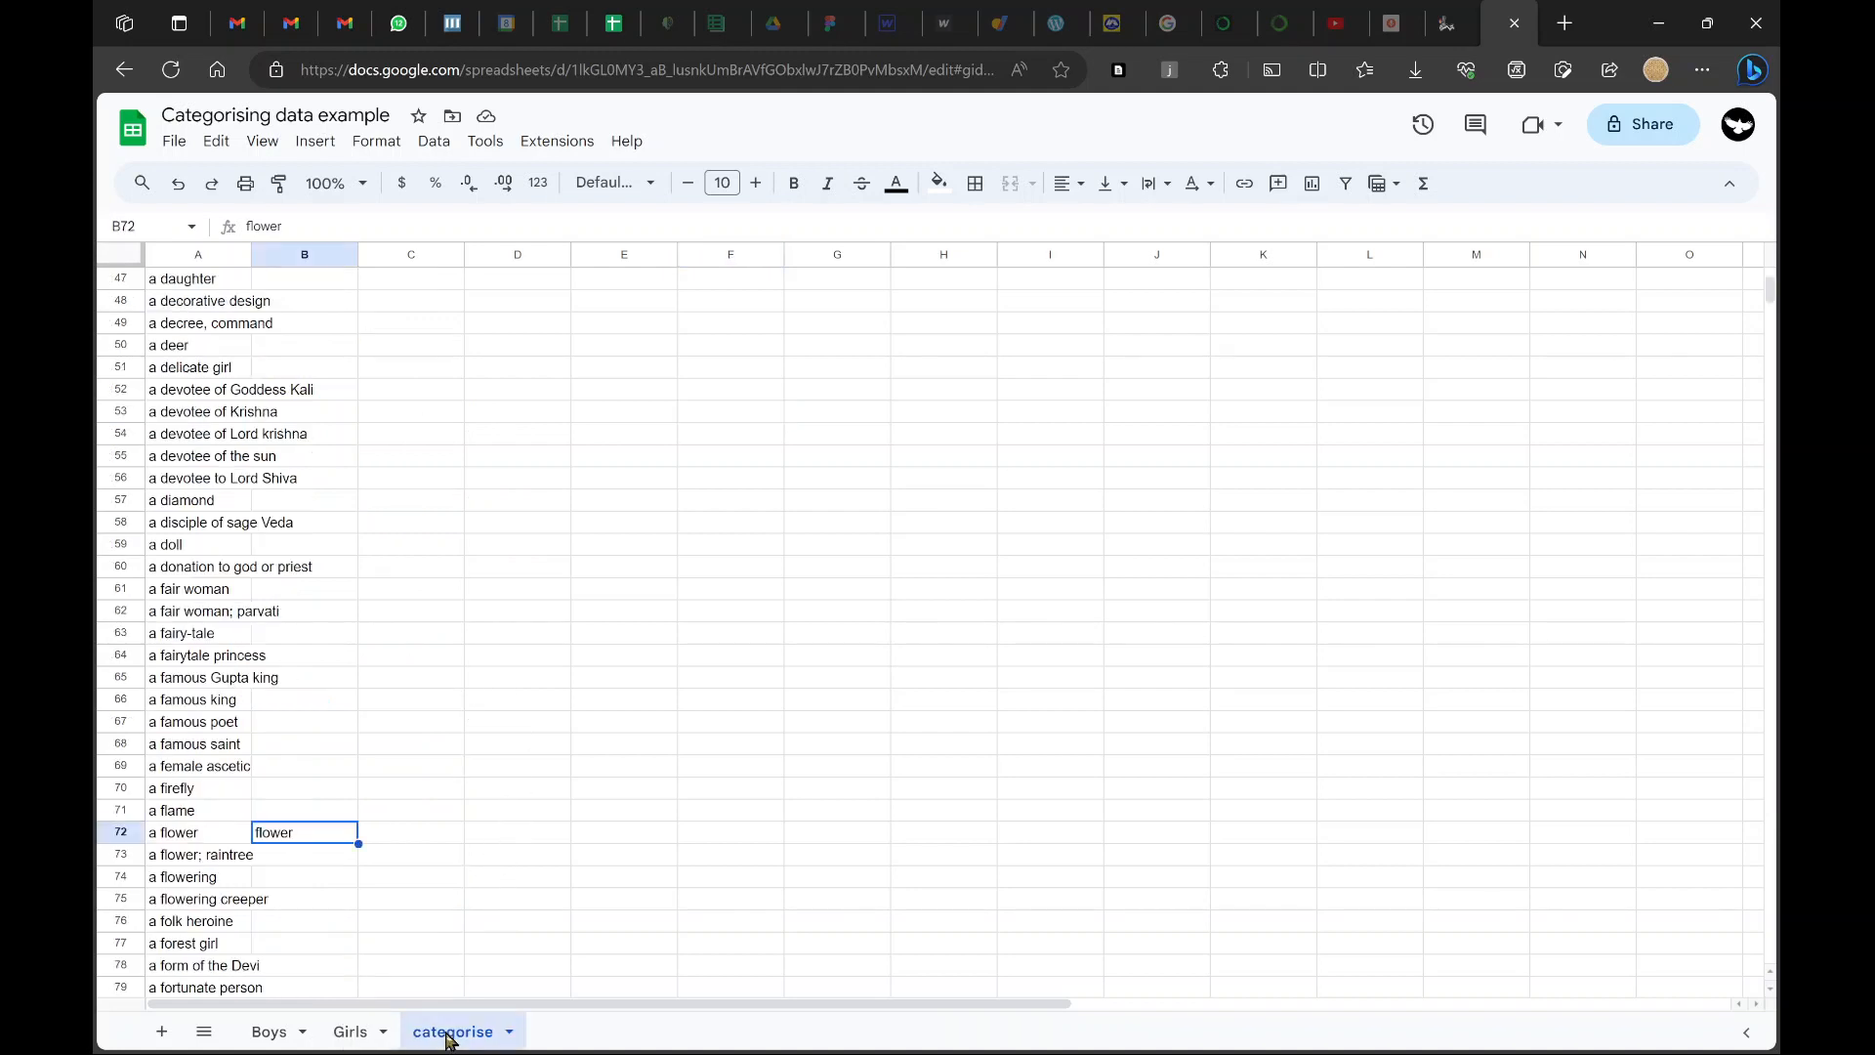
click(347, 1033)
click(429, 1036)
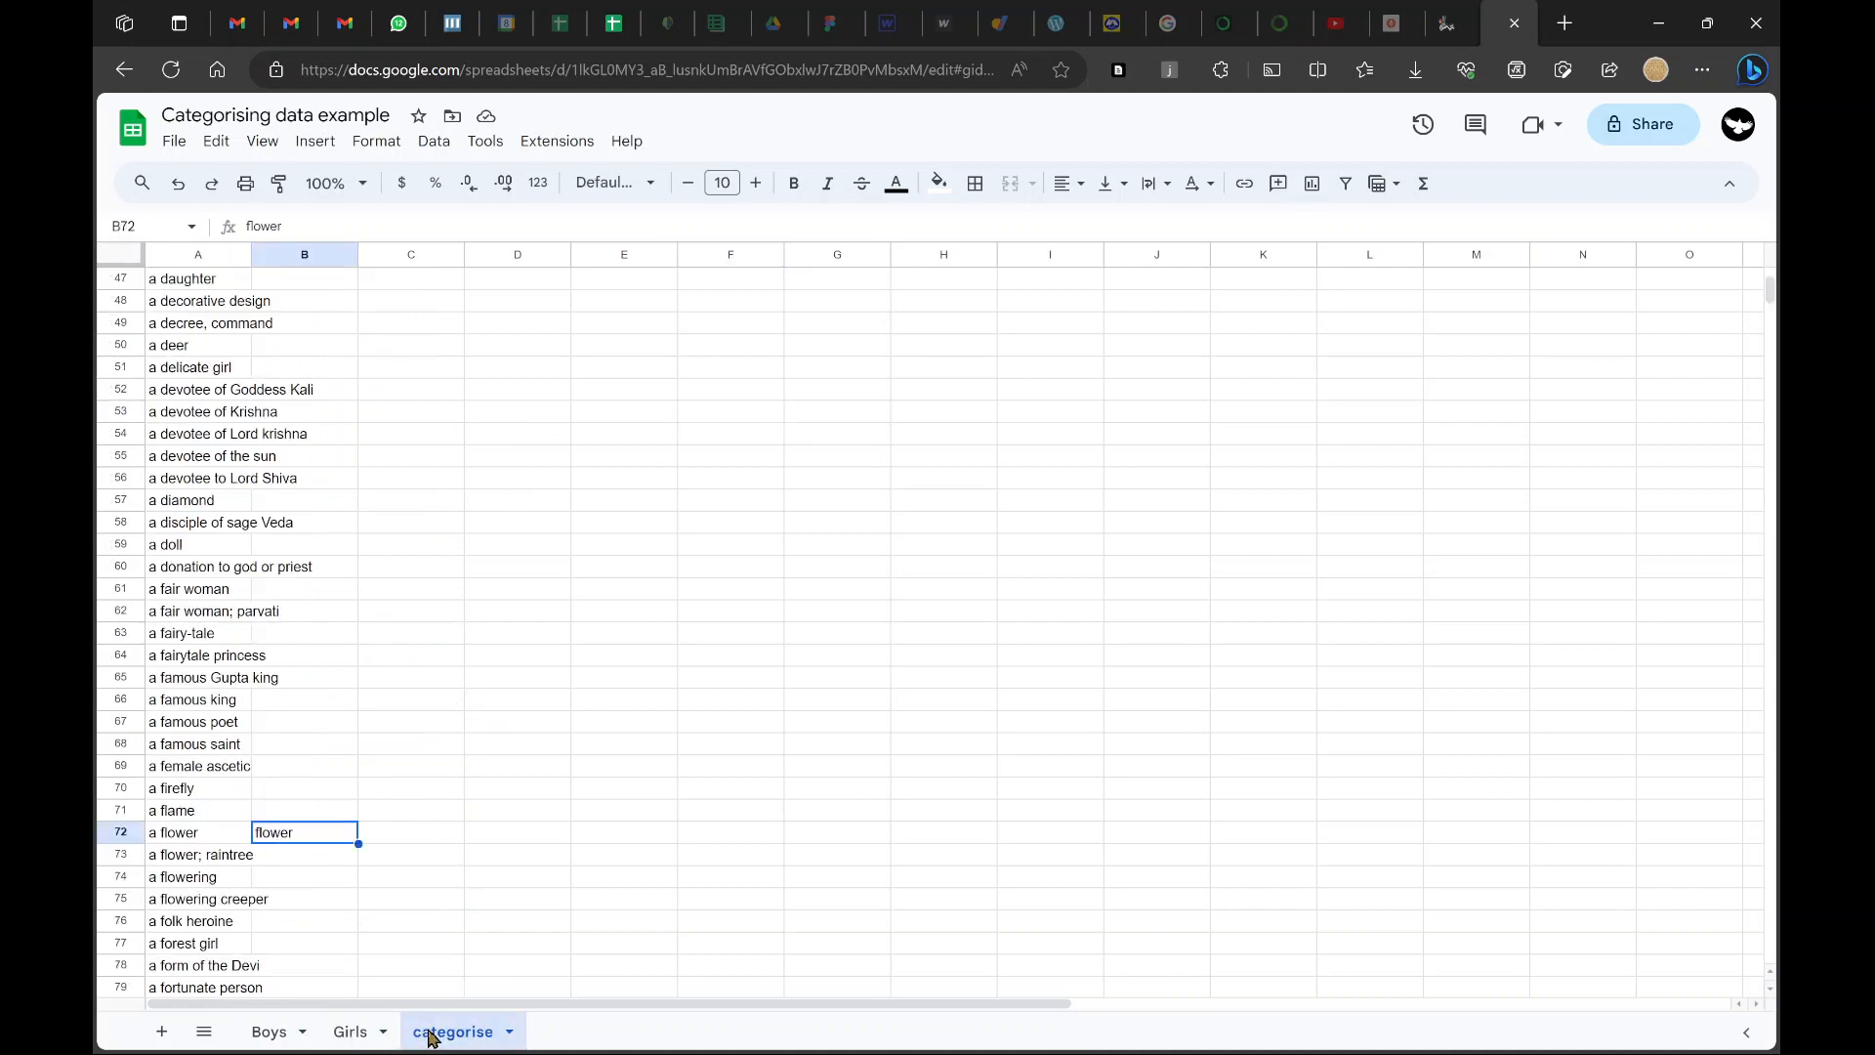
Check where the categorise description list ends, and examine the lookup results in the last rows of the Girls sheet
click(173, 953)
key(ctrl+Down)
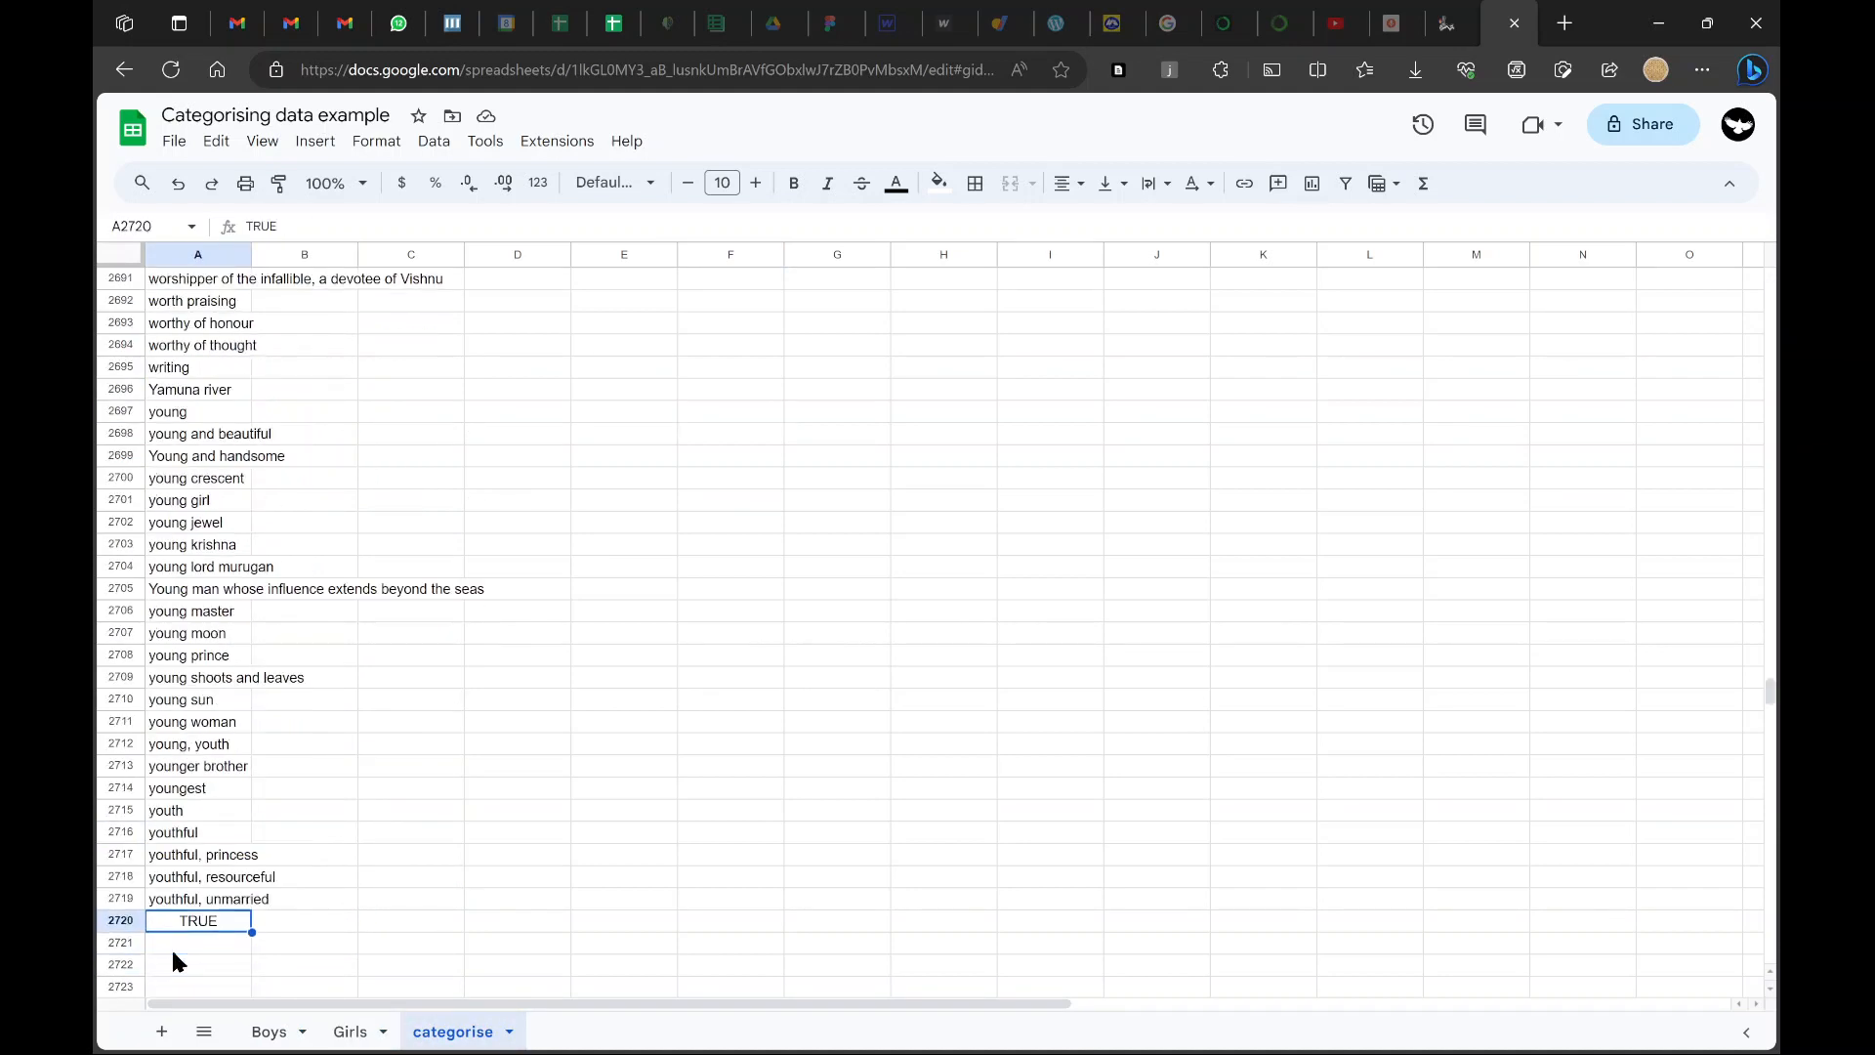
click(350, 1031)
click(296, 858)
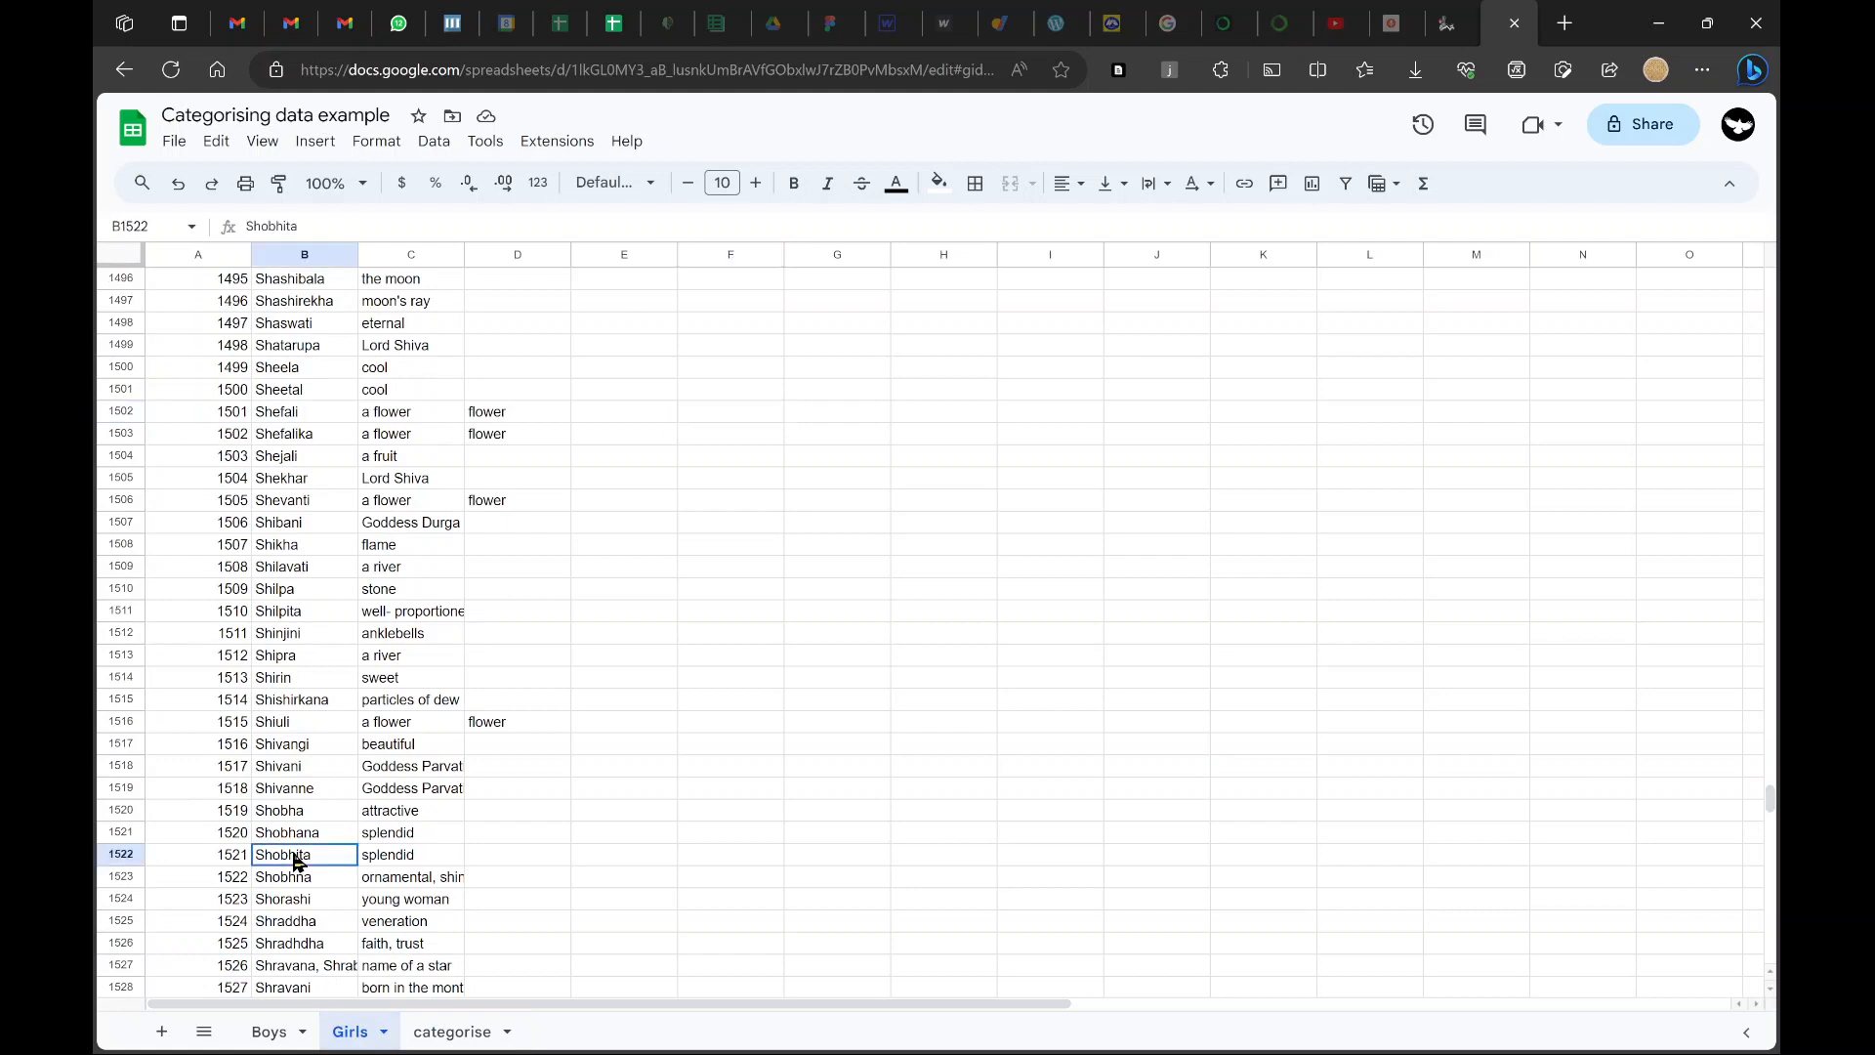
key(ctrl+Down)
key(Up)
key(Up)
key(Up)
key(Up)
key(Up)
key(Up)
key(Up)
key(Up)
key(Up)
key(Up)
key(Up)
key(Right)
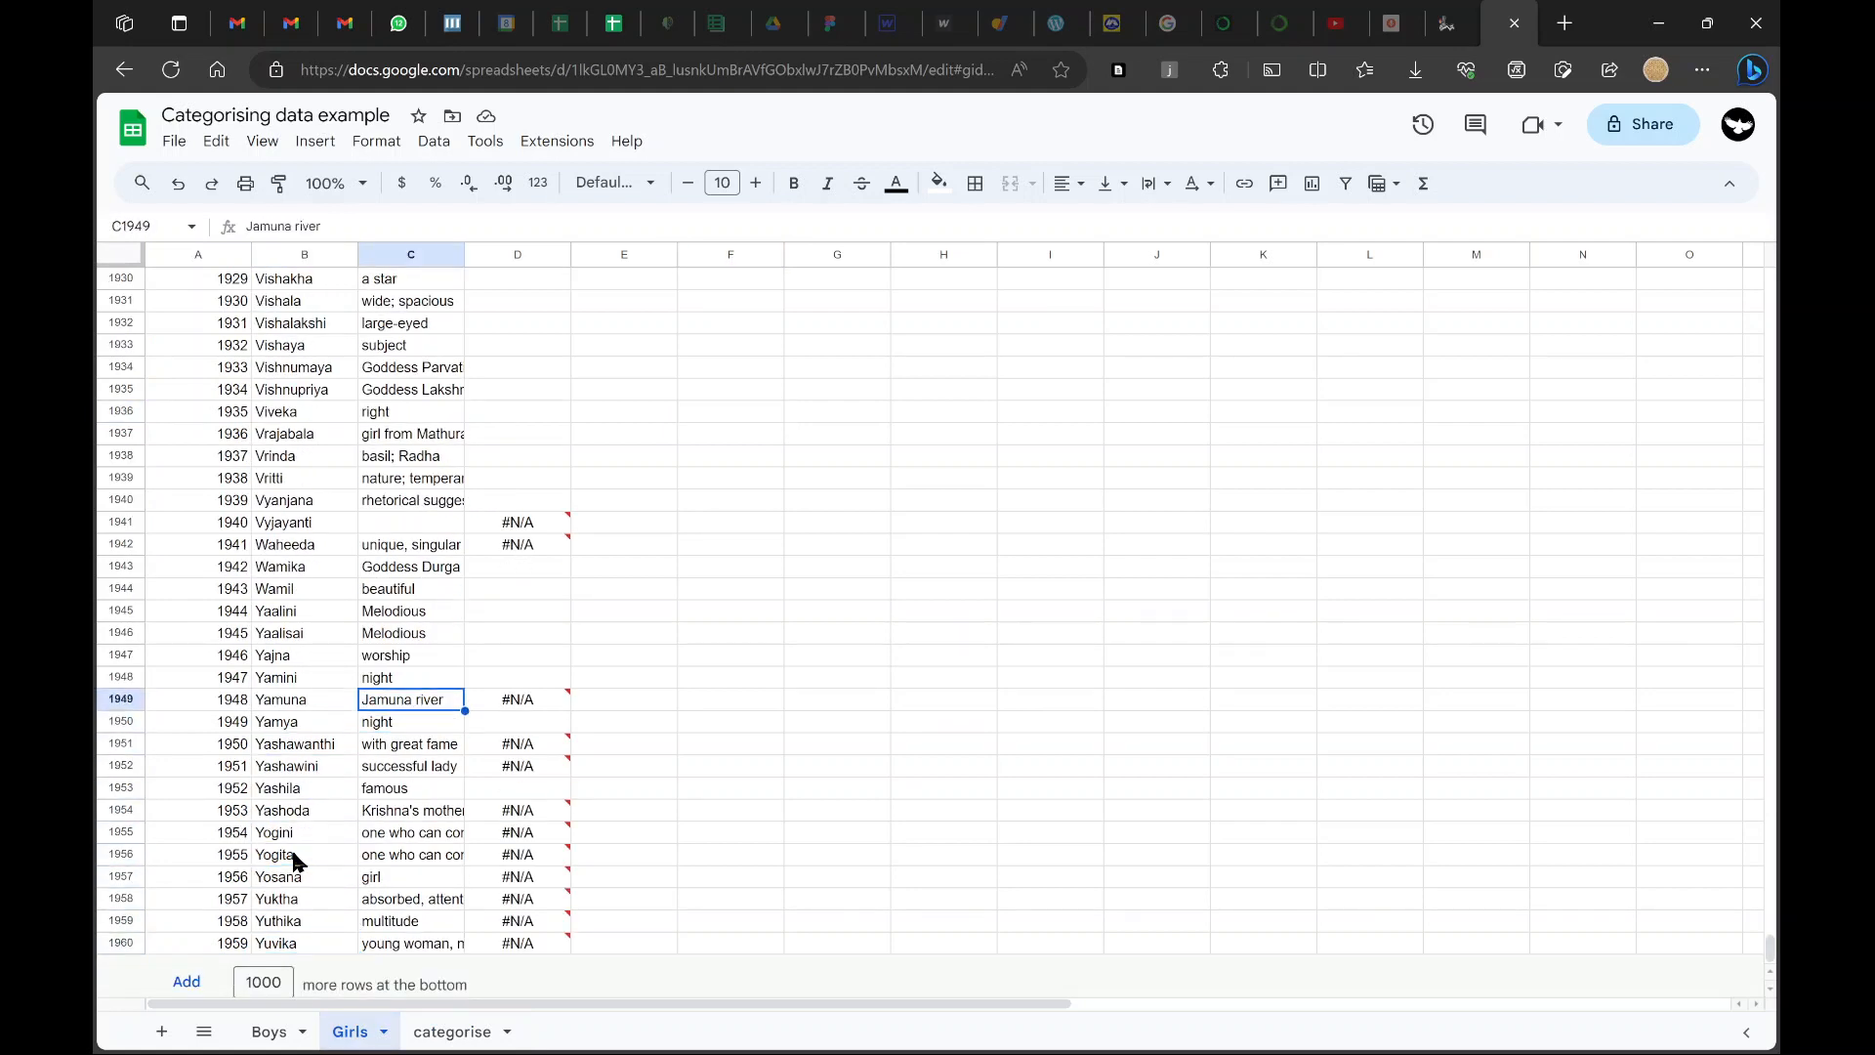
key(ctrl+Up)
key(ctrl+Up)
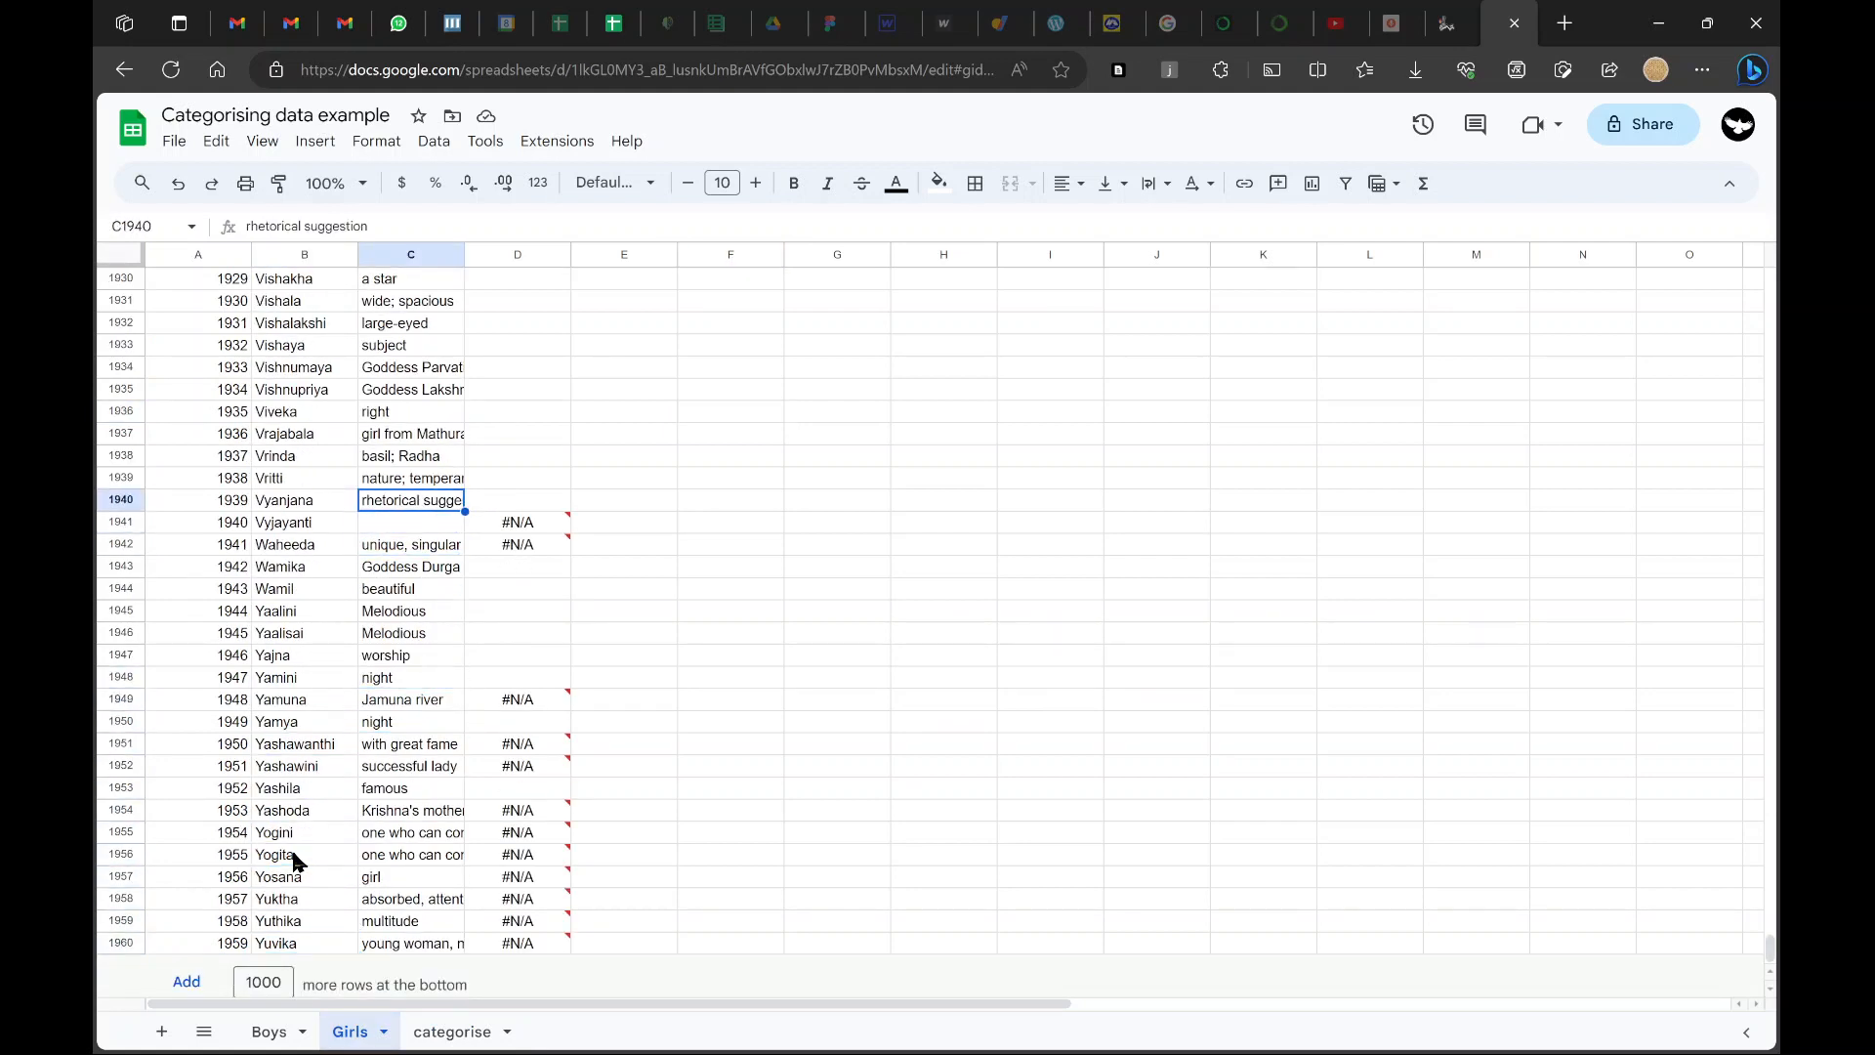
Copy the Girls sheet descriptions from C1941 down to the last row and paste them on the categorise sheet starting at A2720
key(Down)
key(ctrl+shift+Down)
key(ctrl+shift+Down)
key(ctrl+c)
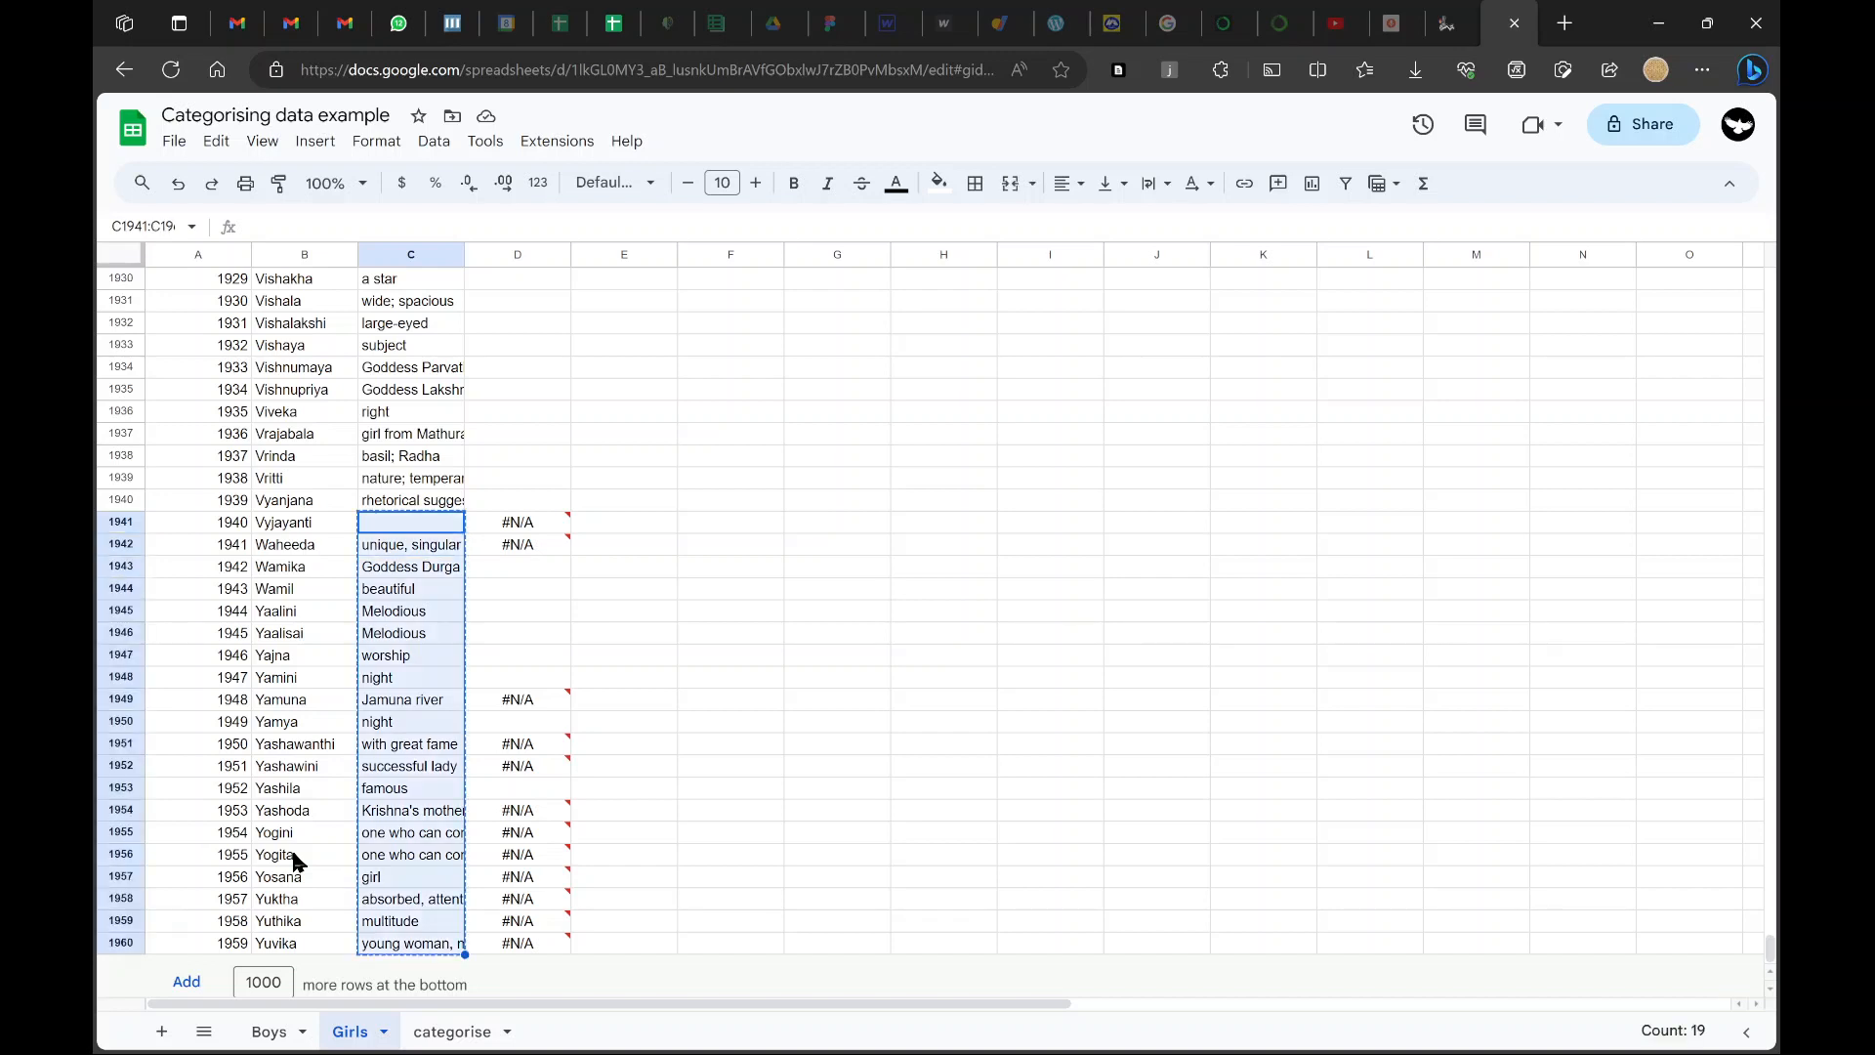
key(ctrl+Page_Down)
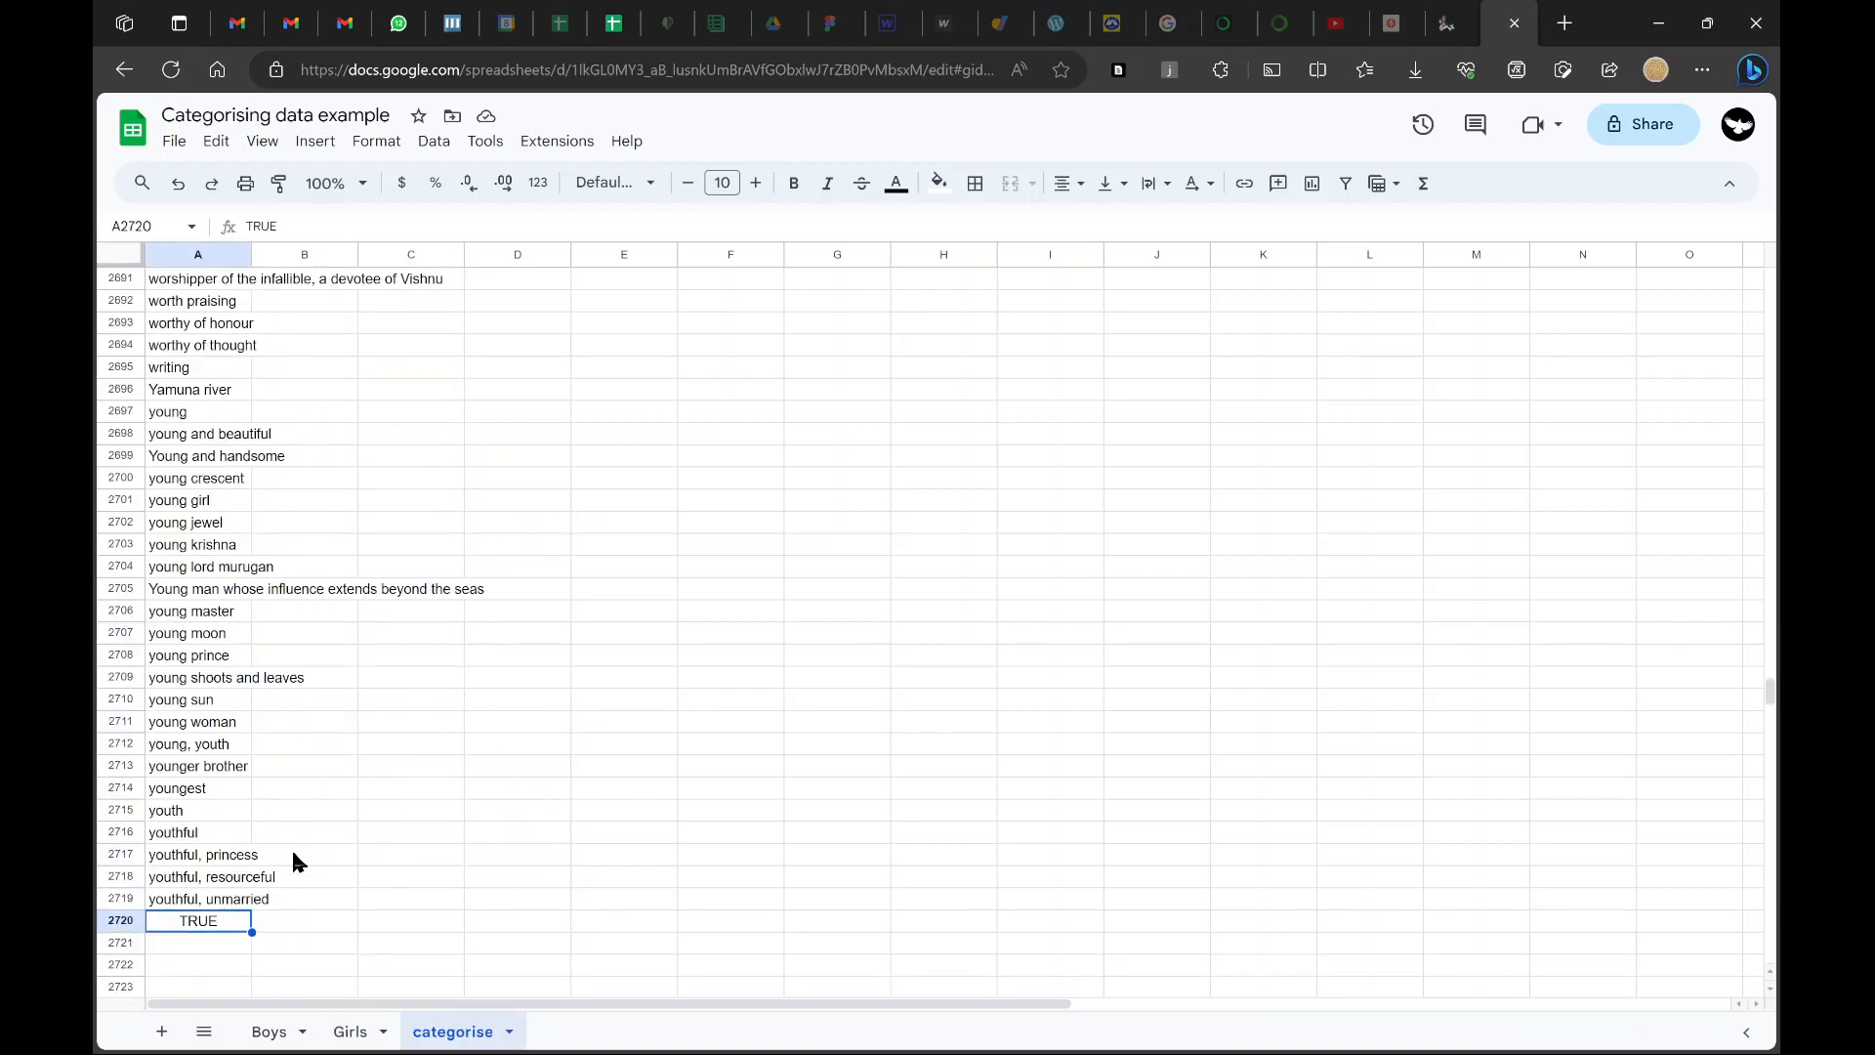
key(ctrl+v)
Delete the blank row 2720 between the existing descriptions and the newly pasted ones on the categorise sheet
key(Down)
key(Up)
key(Up)
key(Down)
key(shift+space)
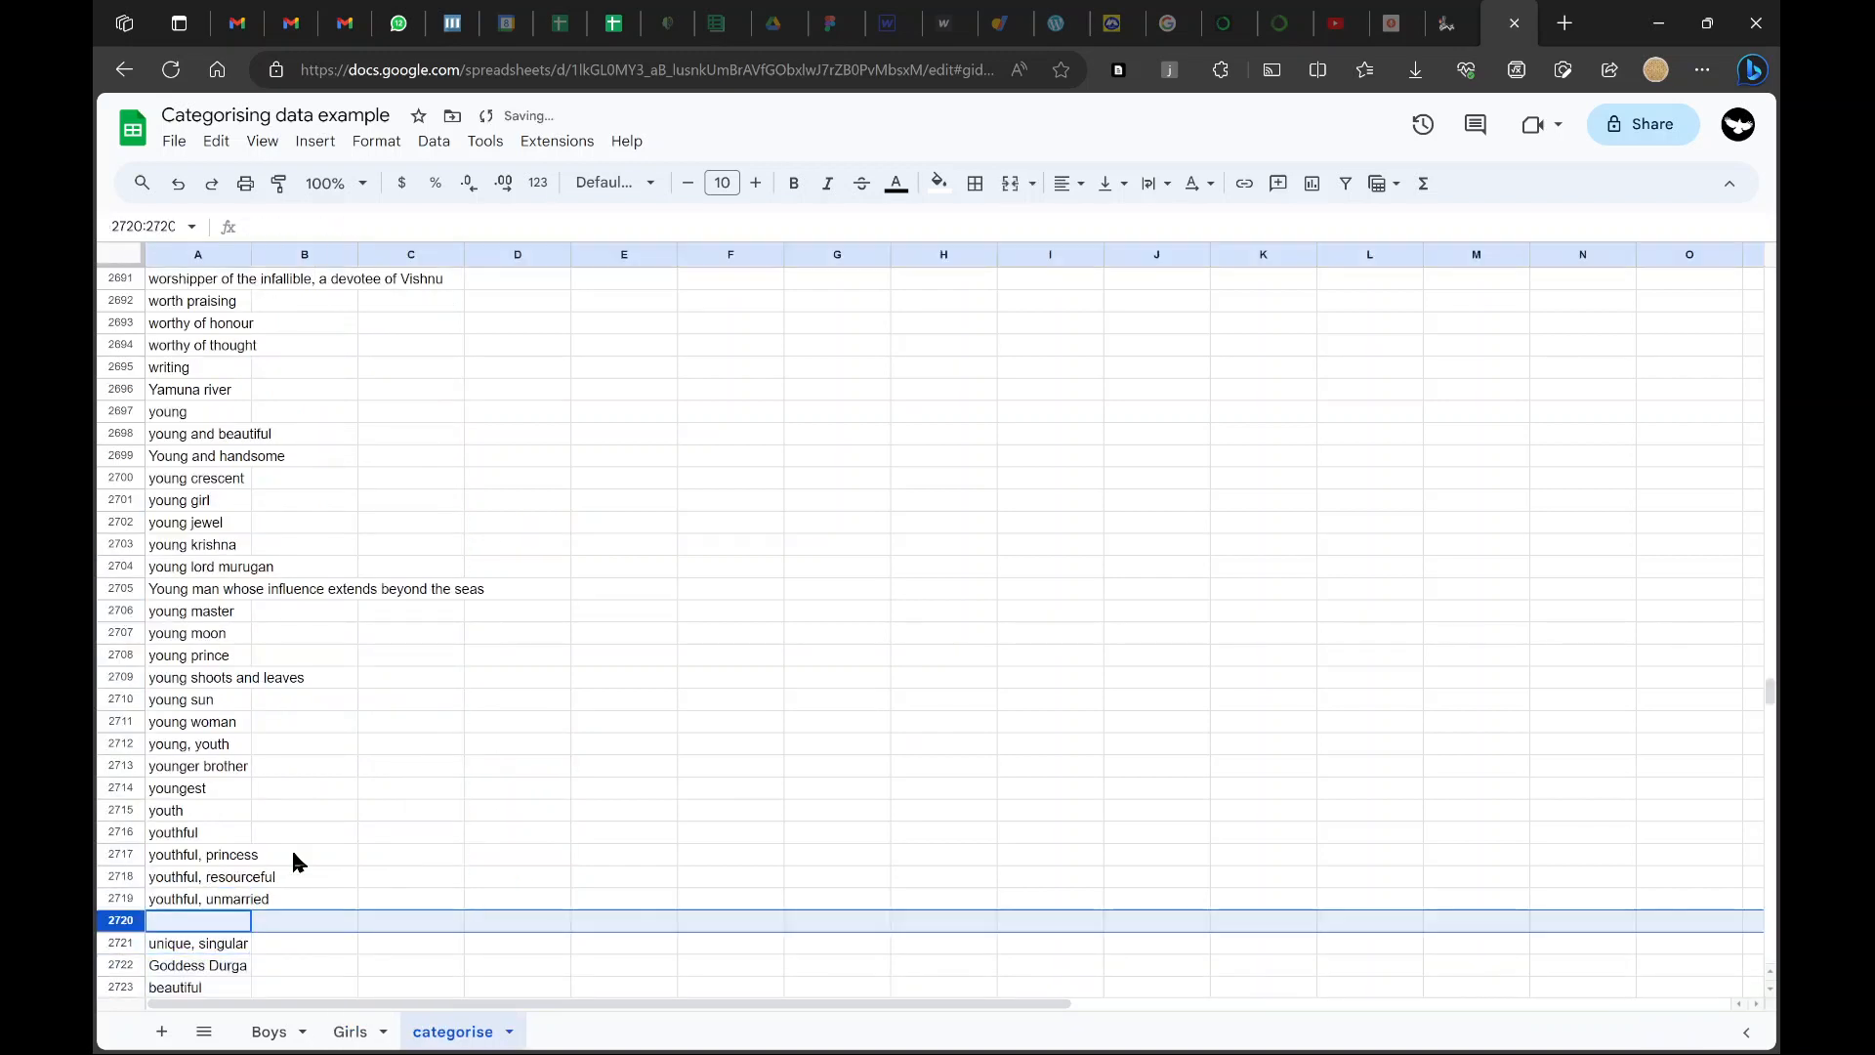
key(ctrl+alt+minus)
key(Up)
key(Up)
key(Right)
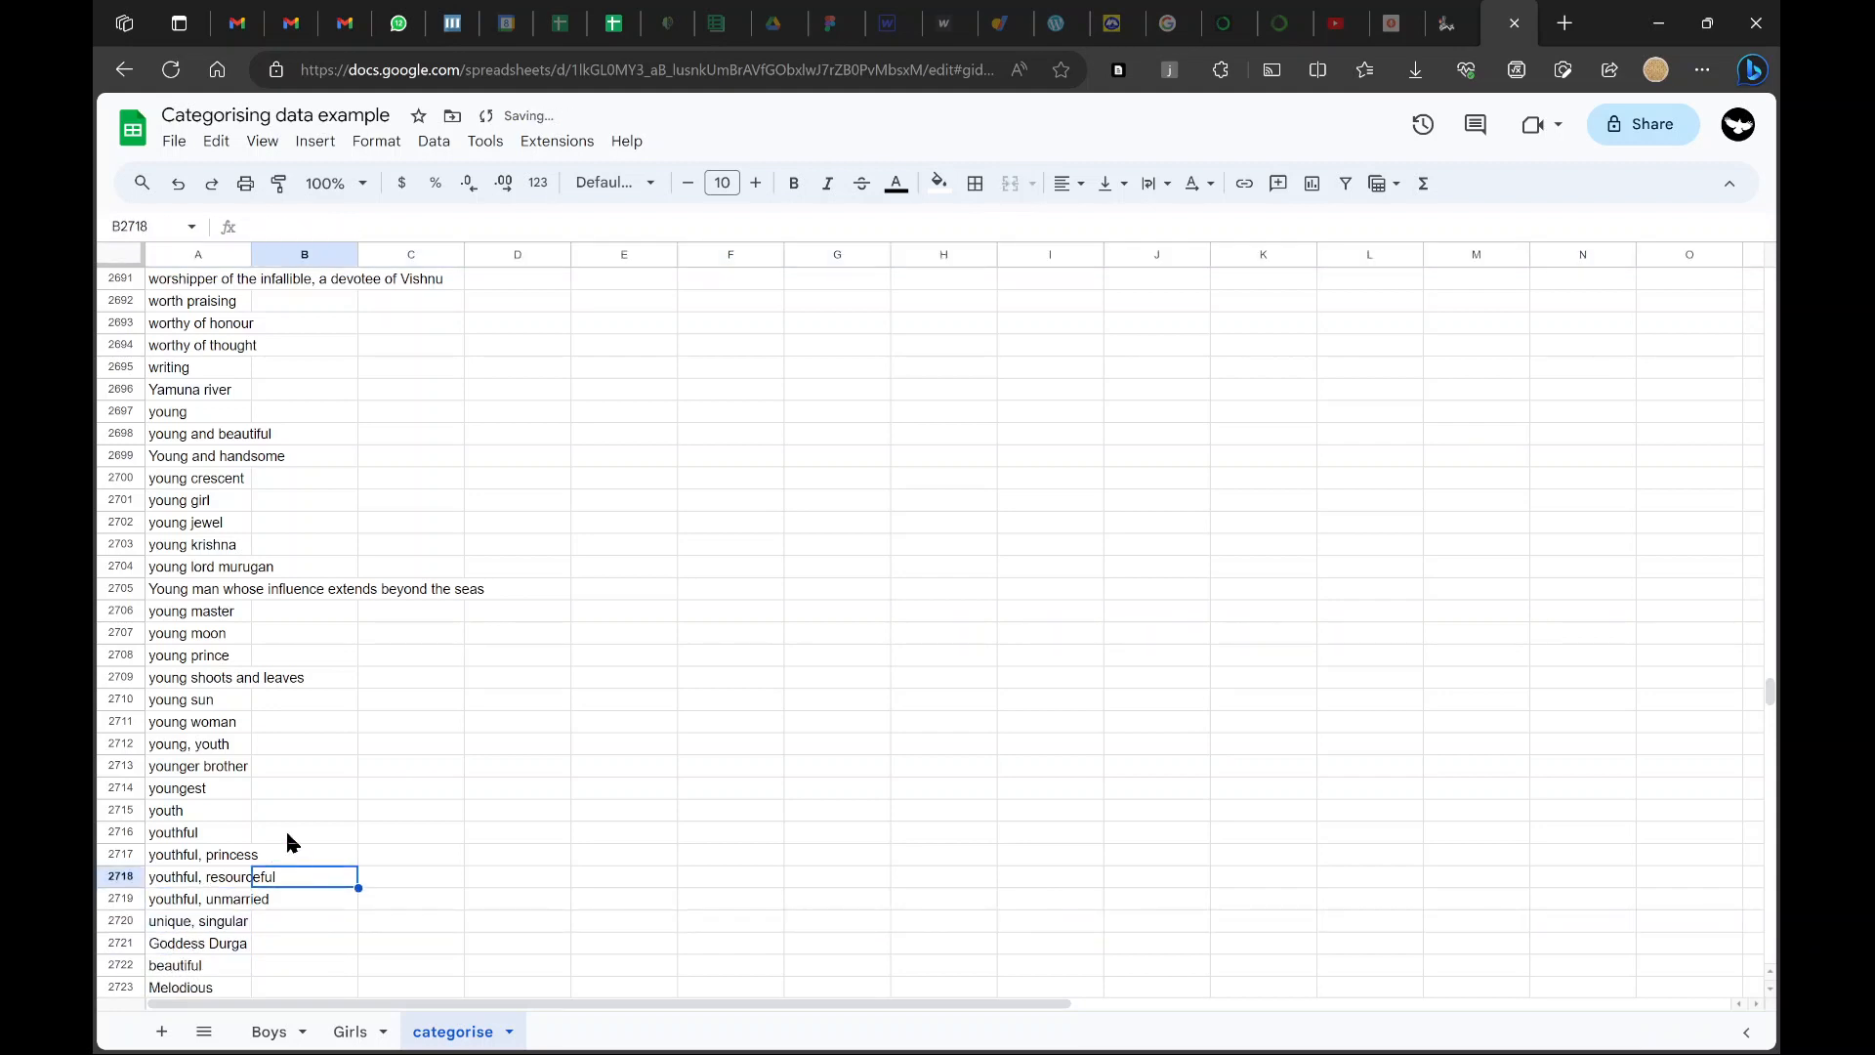
Examine the newly pasted descriptions from row 2720 for repeated entries, comparing the Melodious cells in A2723 and A2724
click(180, 859)
scroll(179, 869, down, 3)
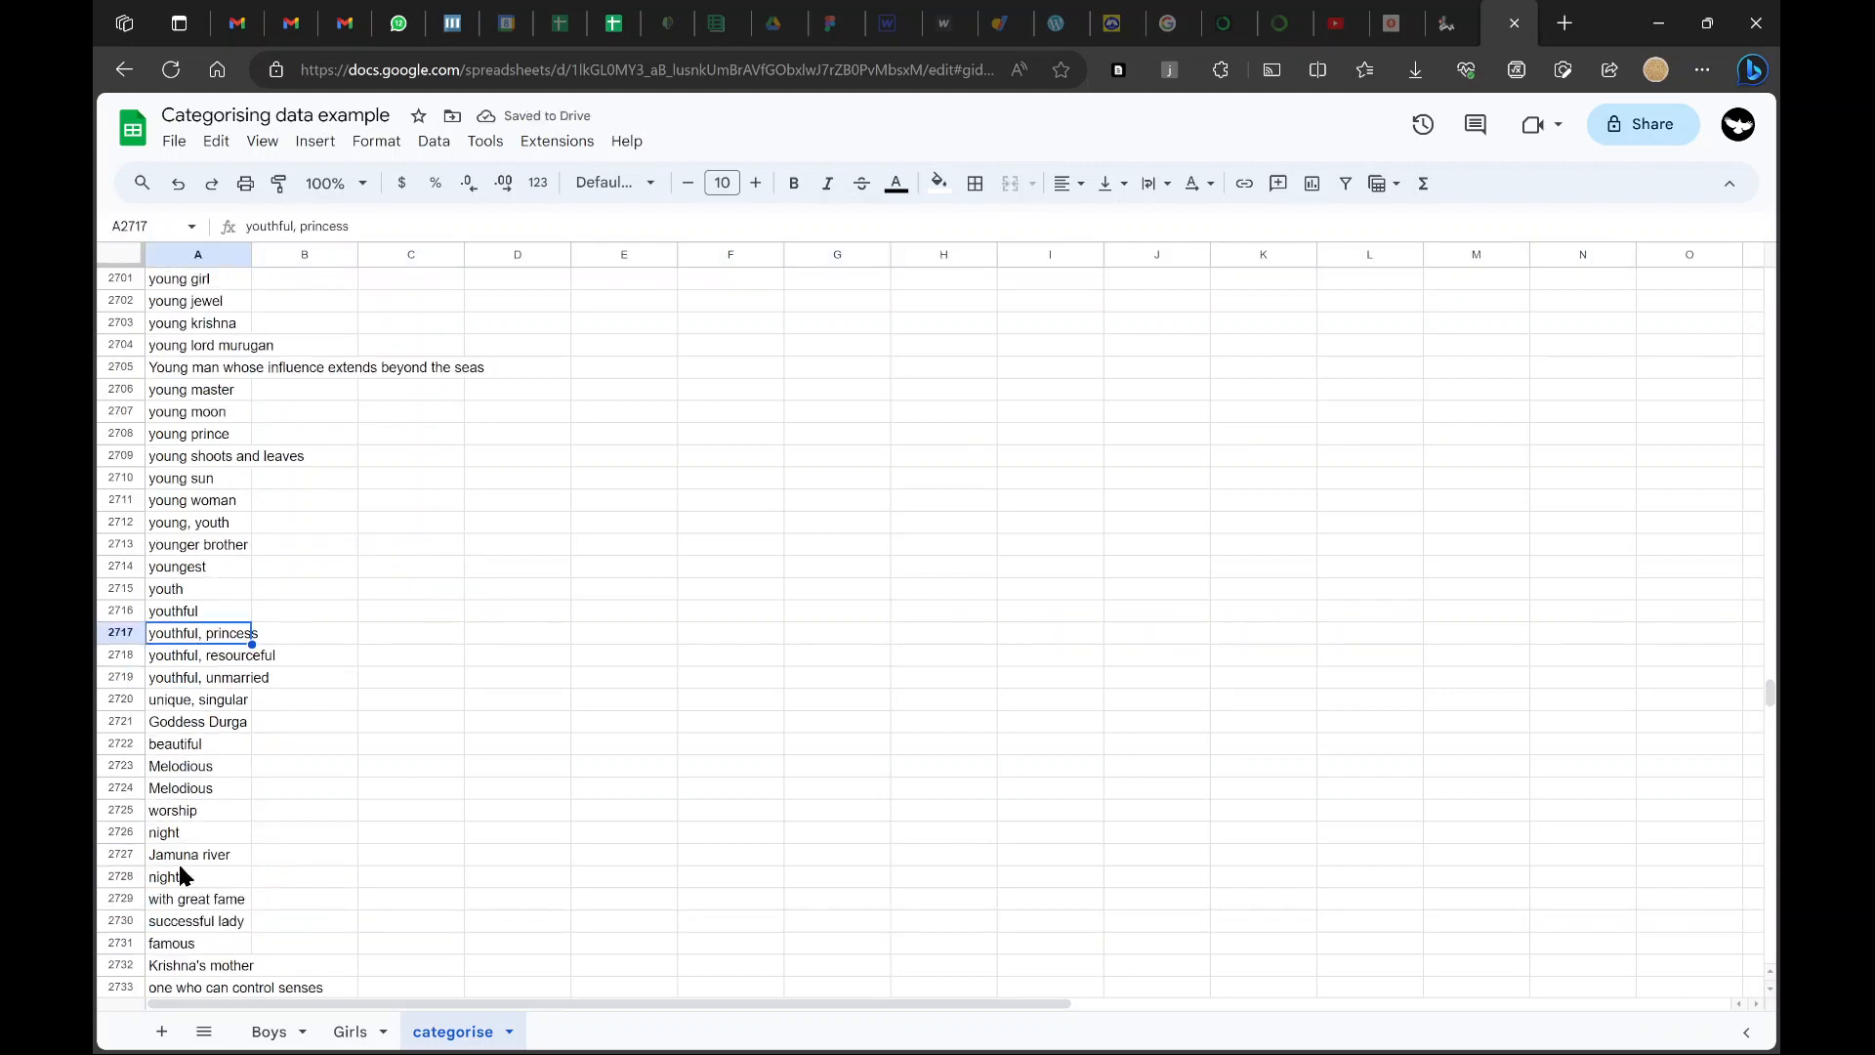
click(300, 775)
scroll(261, 662, down, 2)
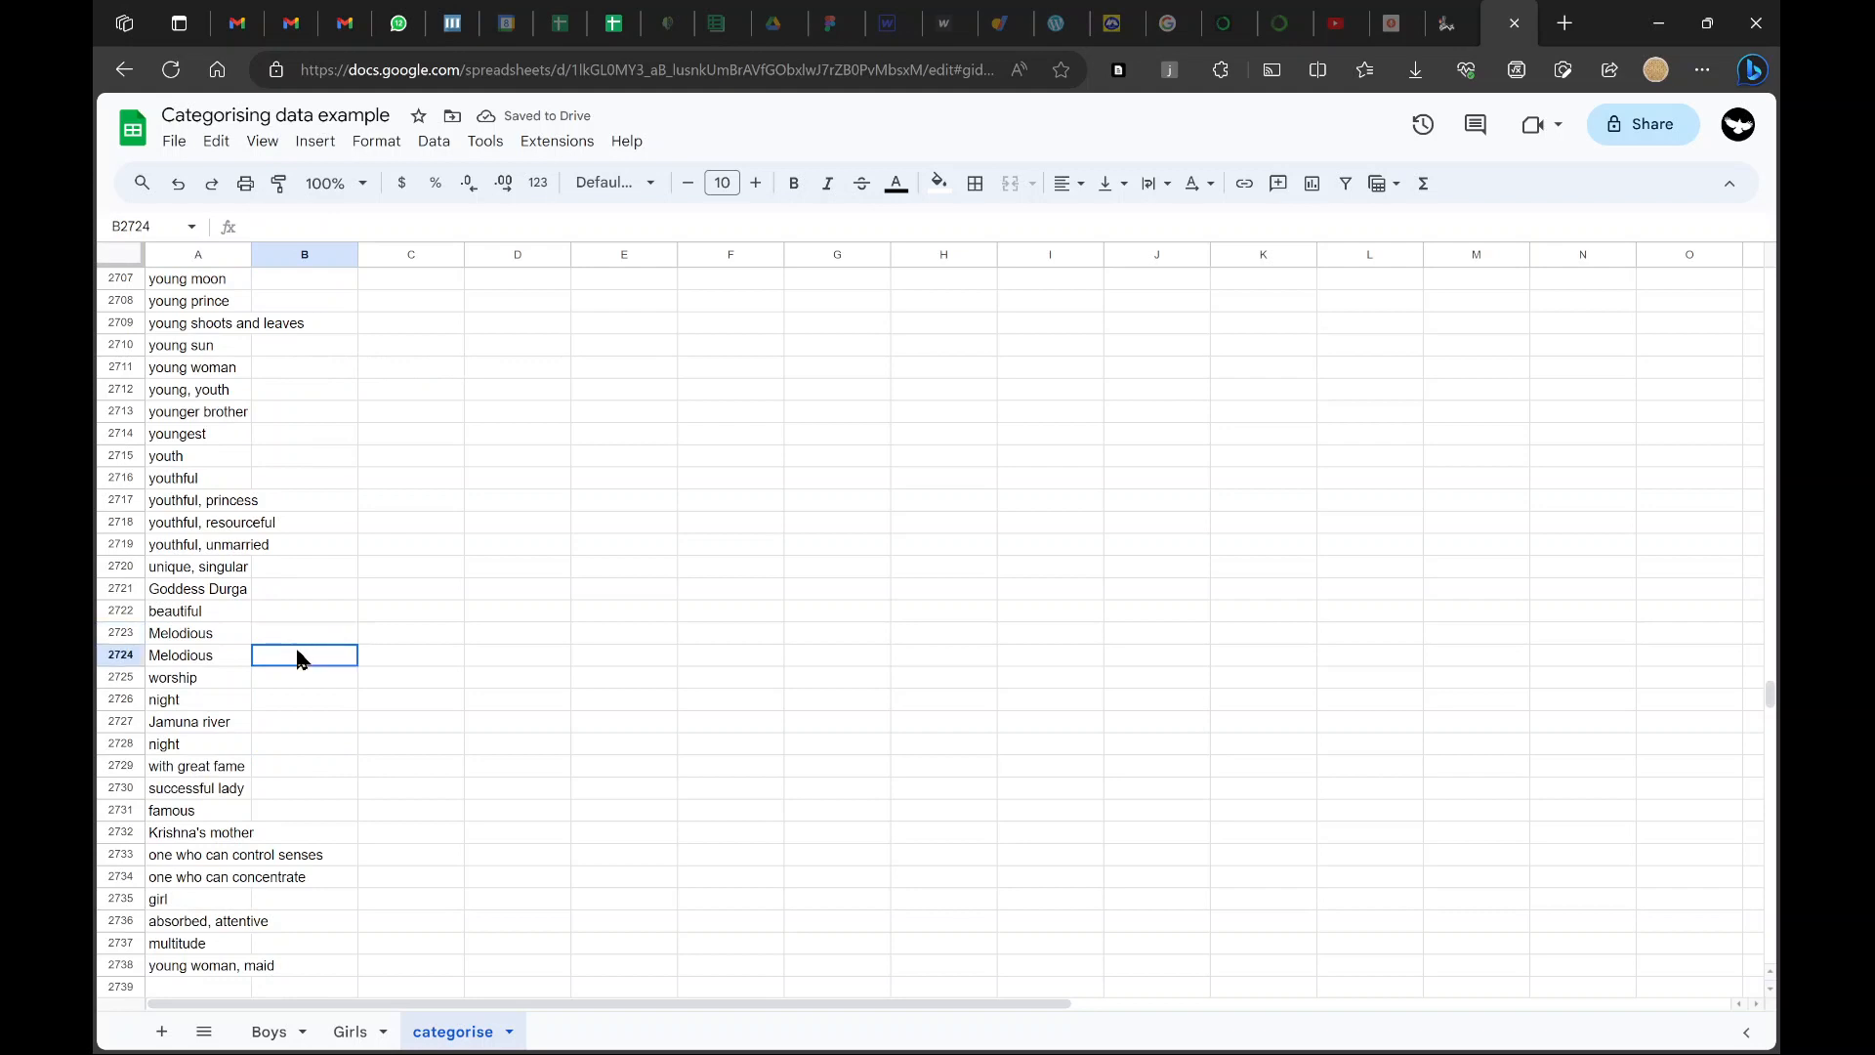
drag(219, 637, 213, 664)
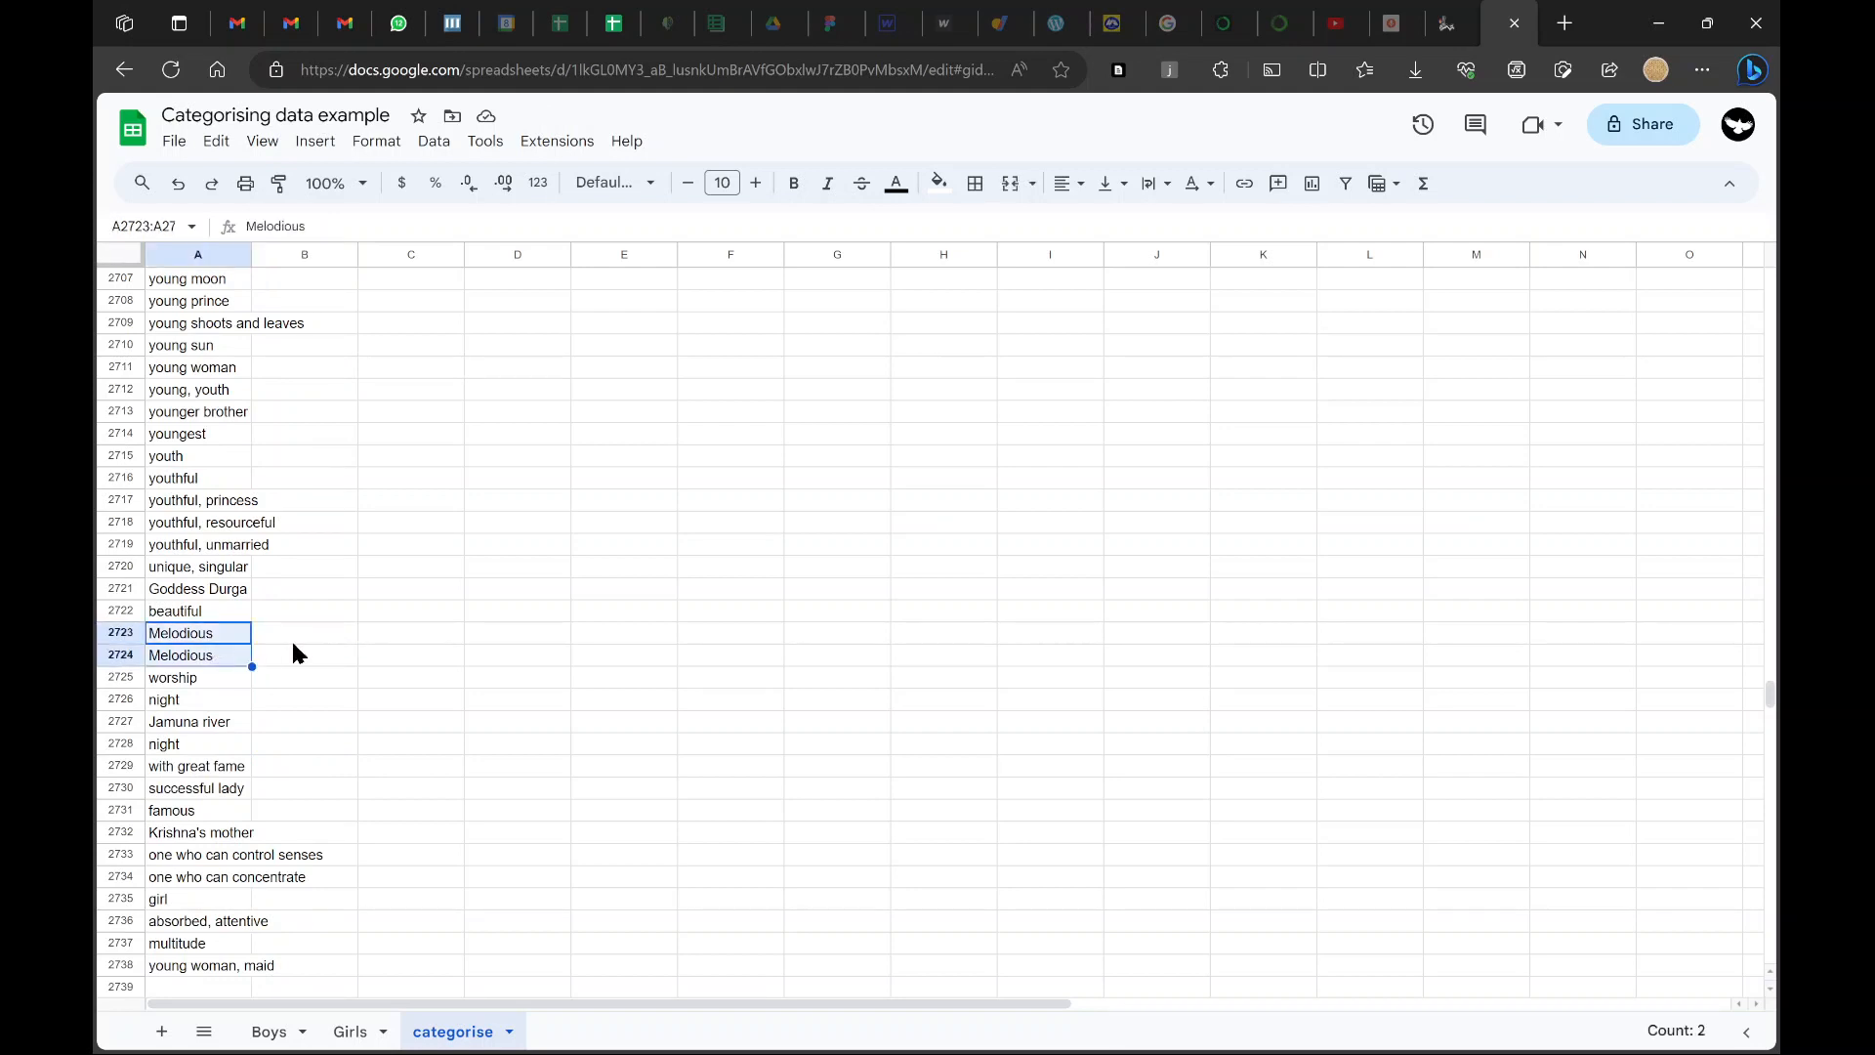
click(293, 654)
double_click(216, 654)
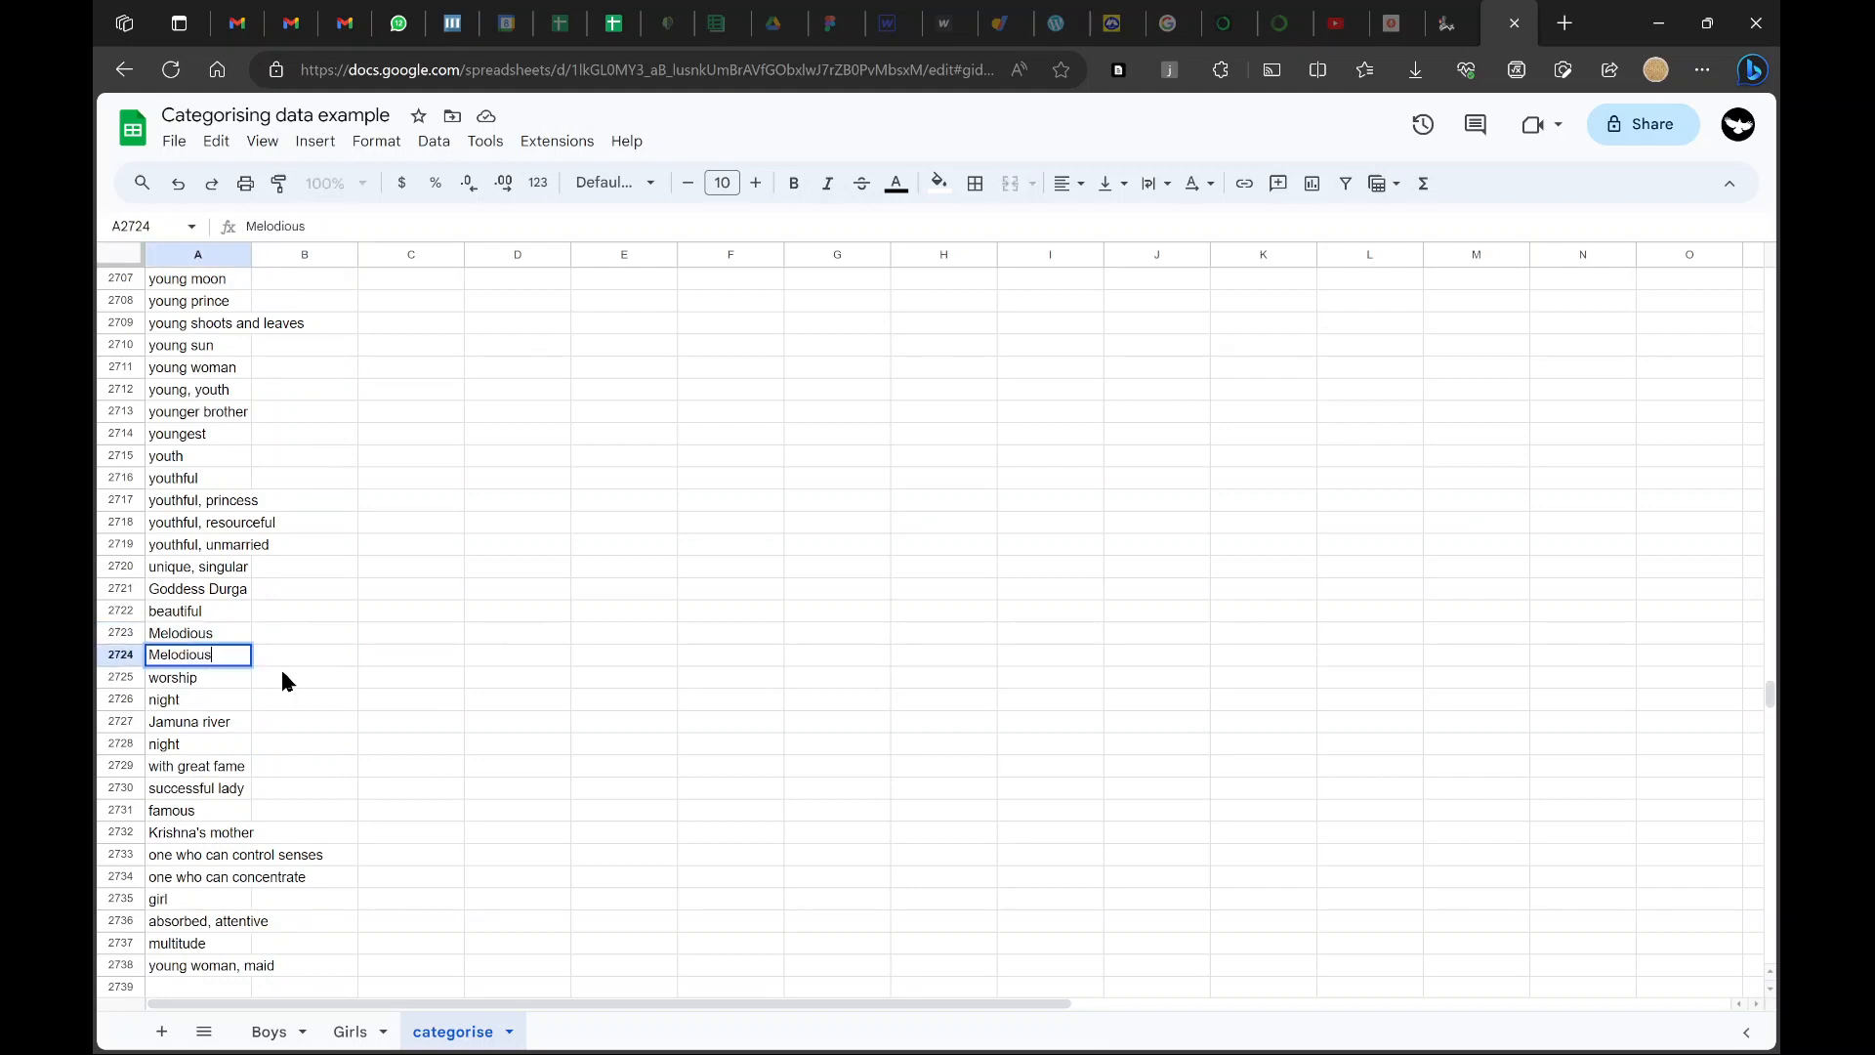
key(Escape)
key(Up)
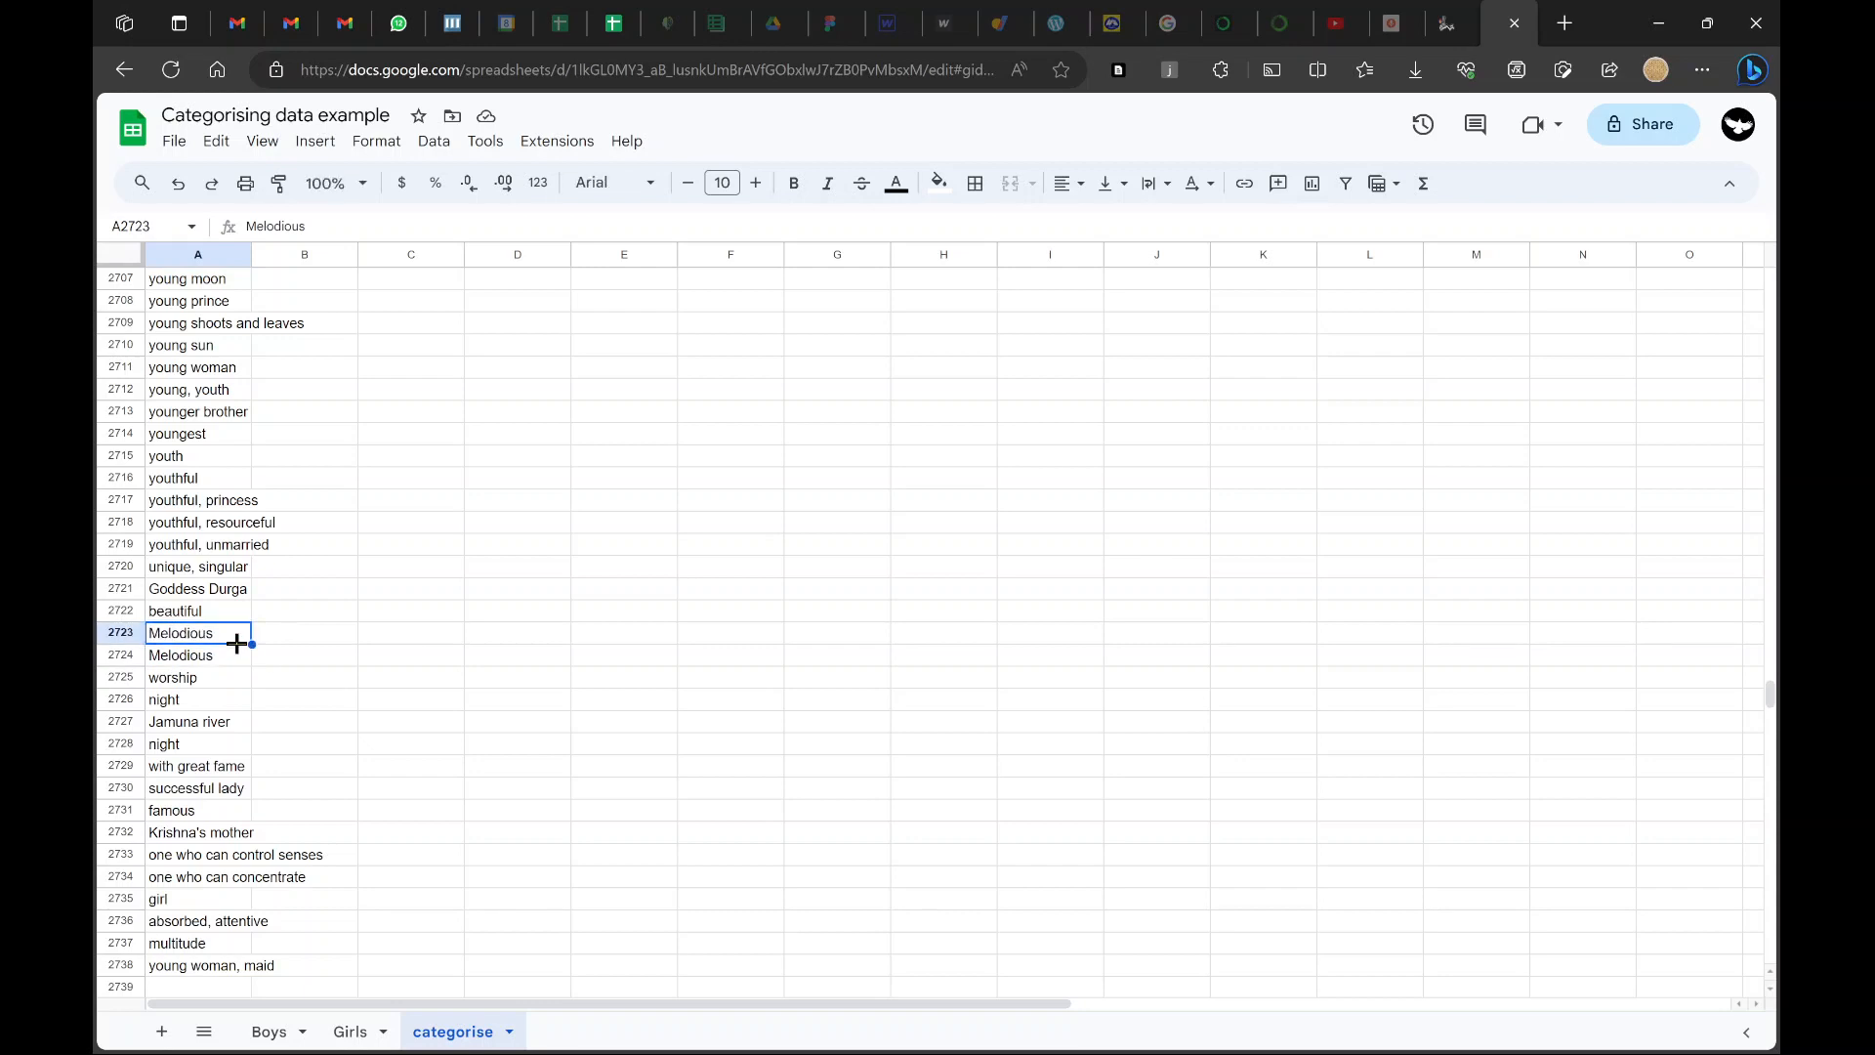
click(322, 676)
click(291, 632)
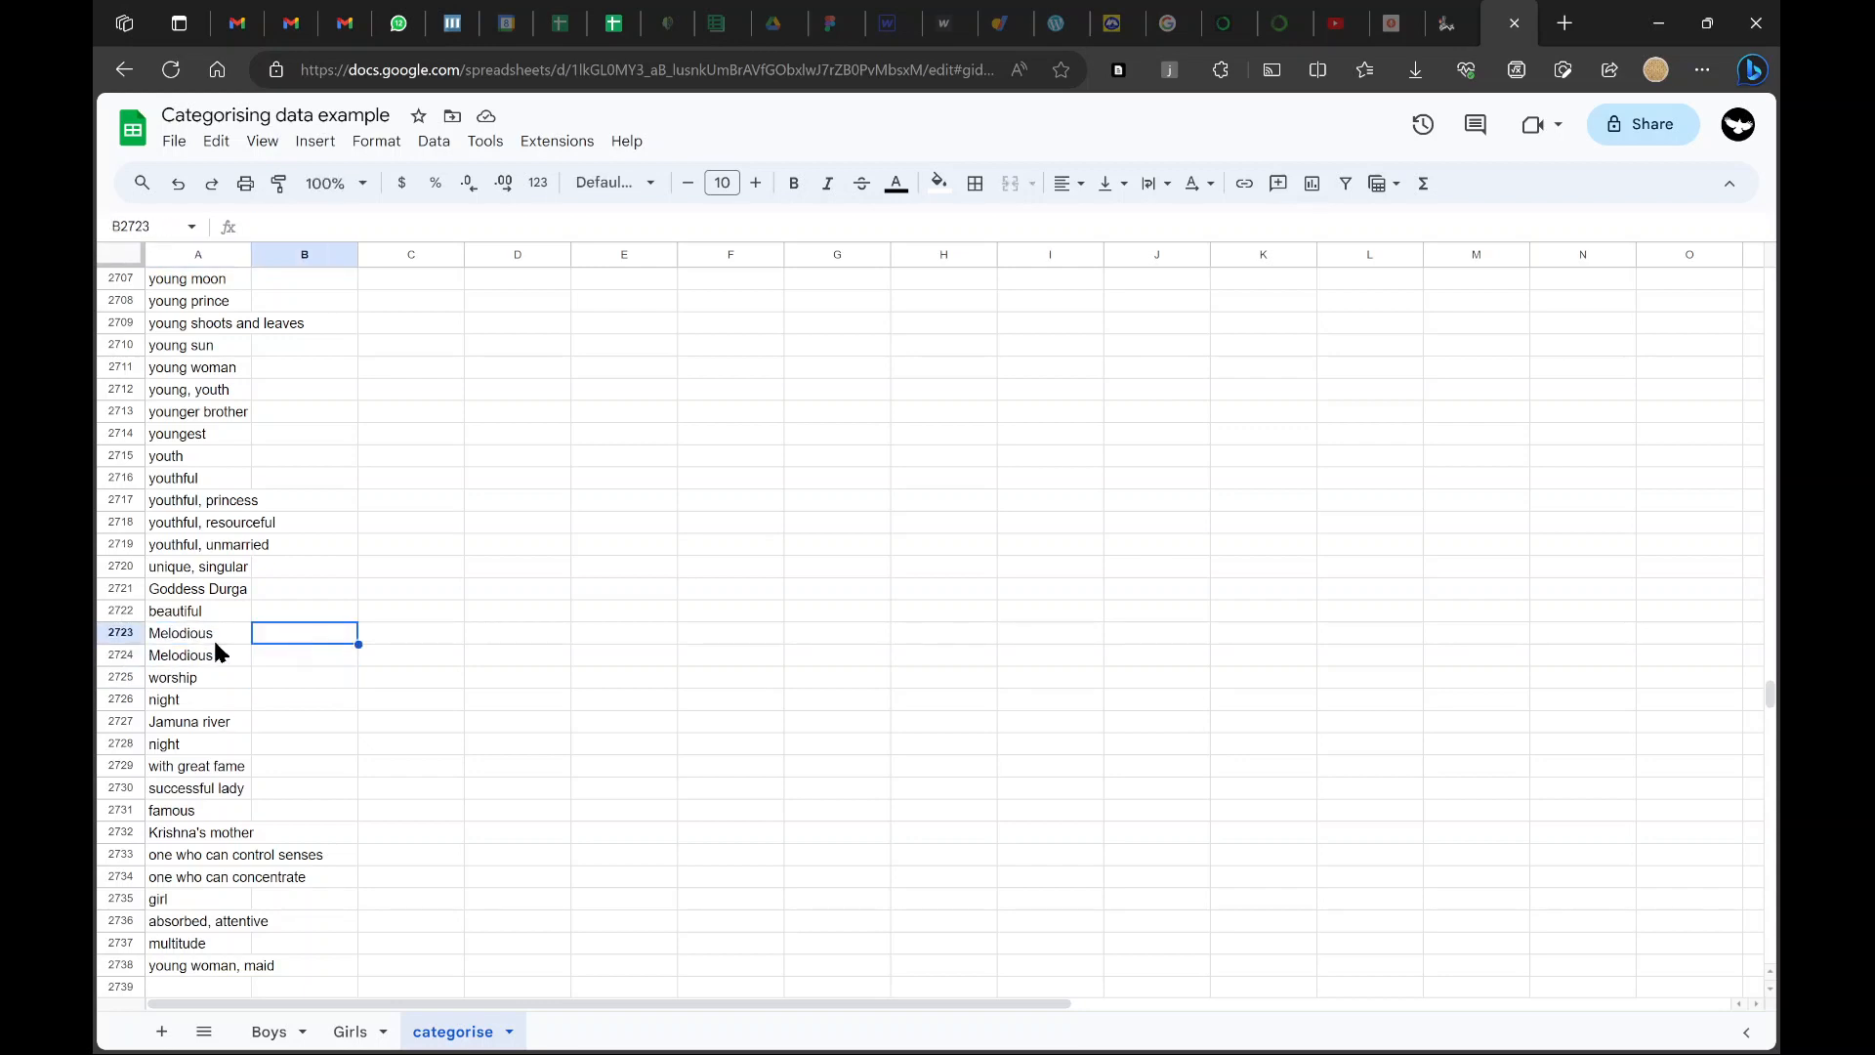
drag(204, 608, 203, 840)
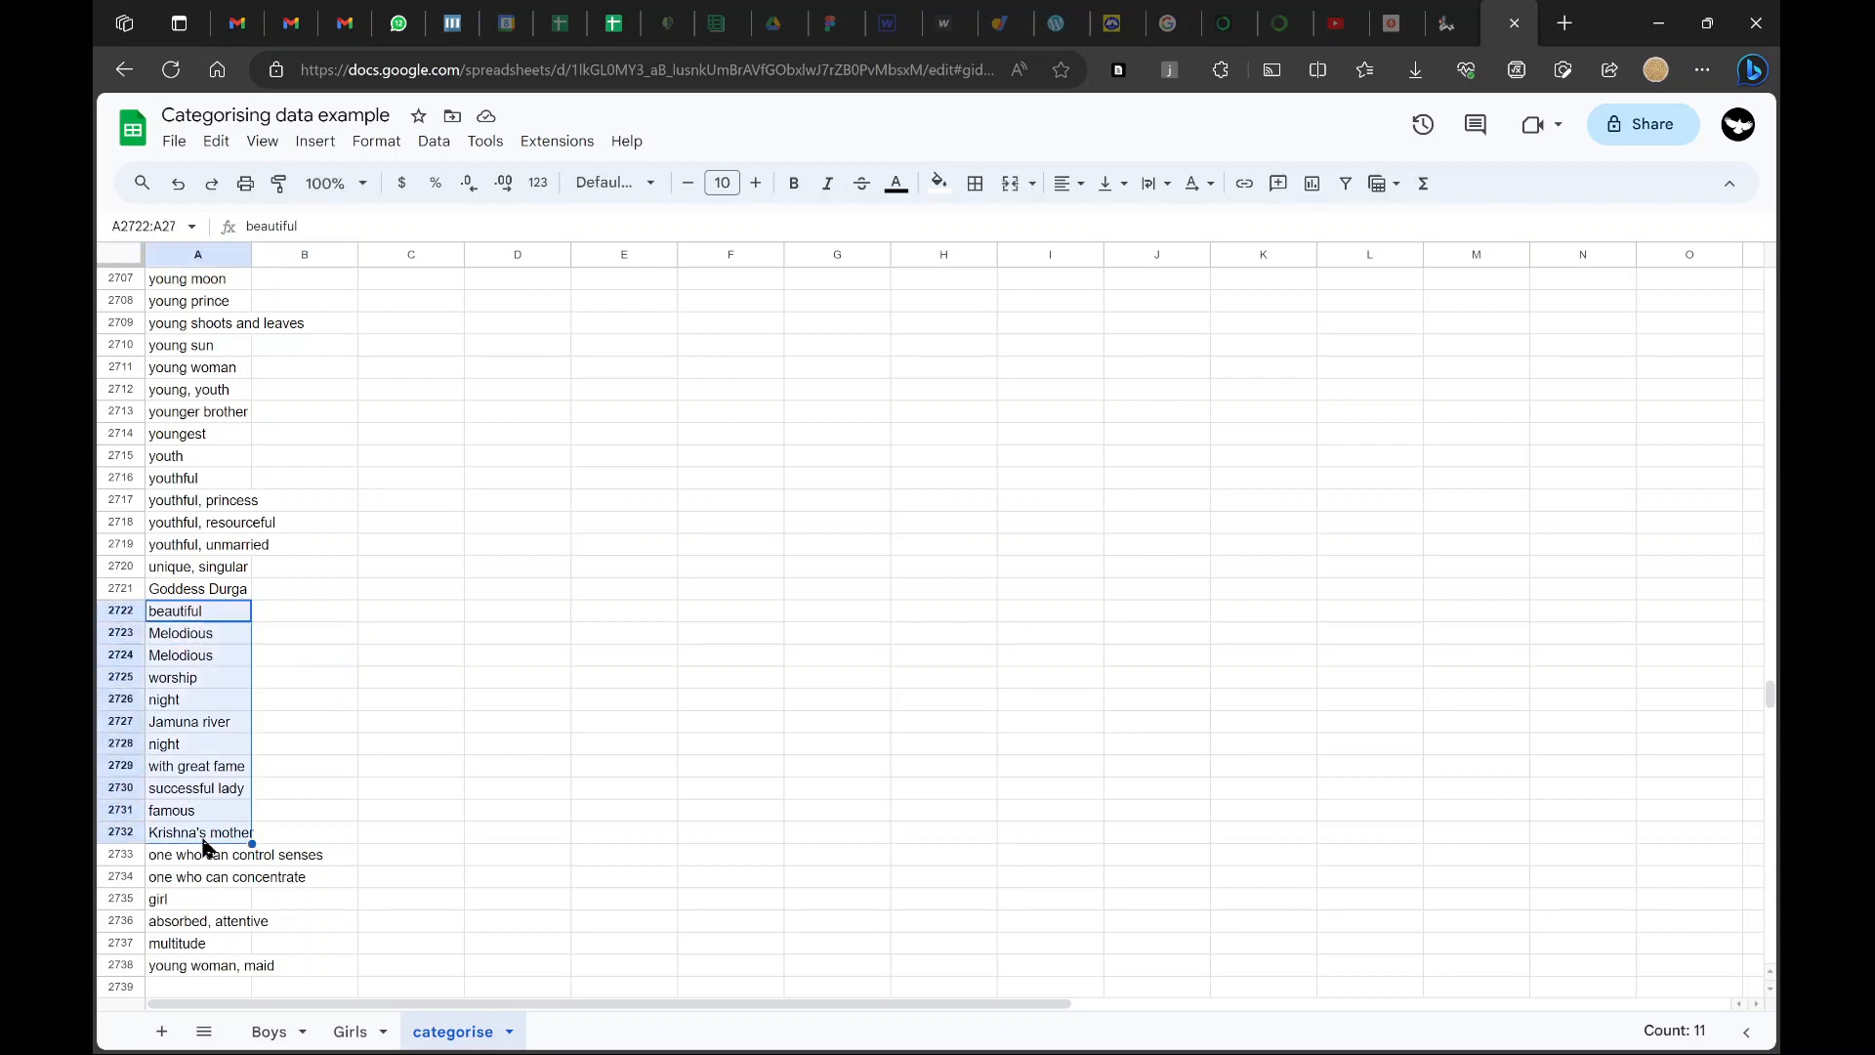
click(200, 638)
click(216, 657)
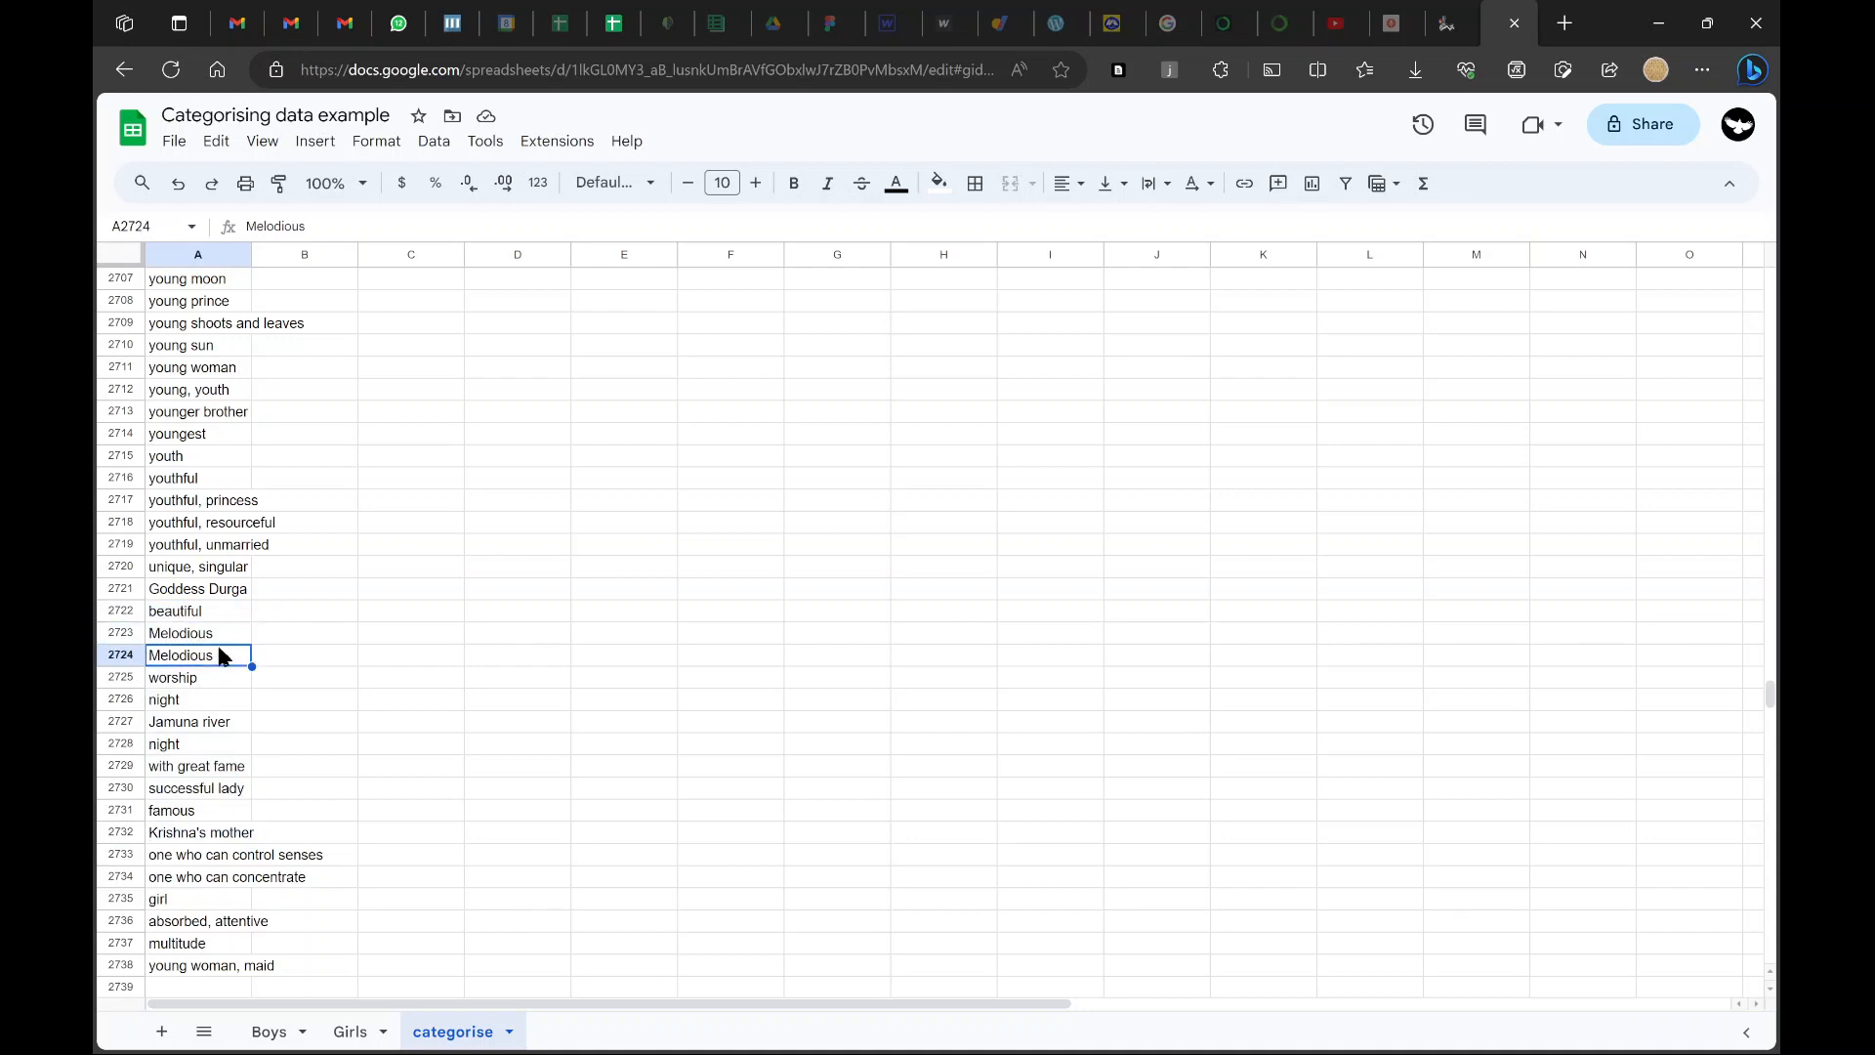
click(226, 640)
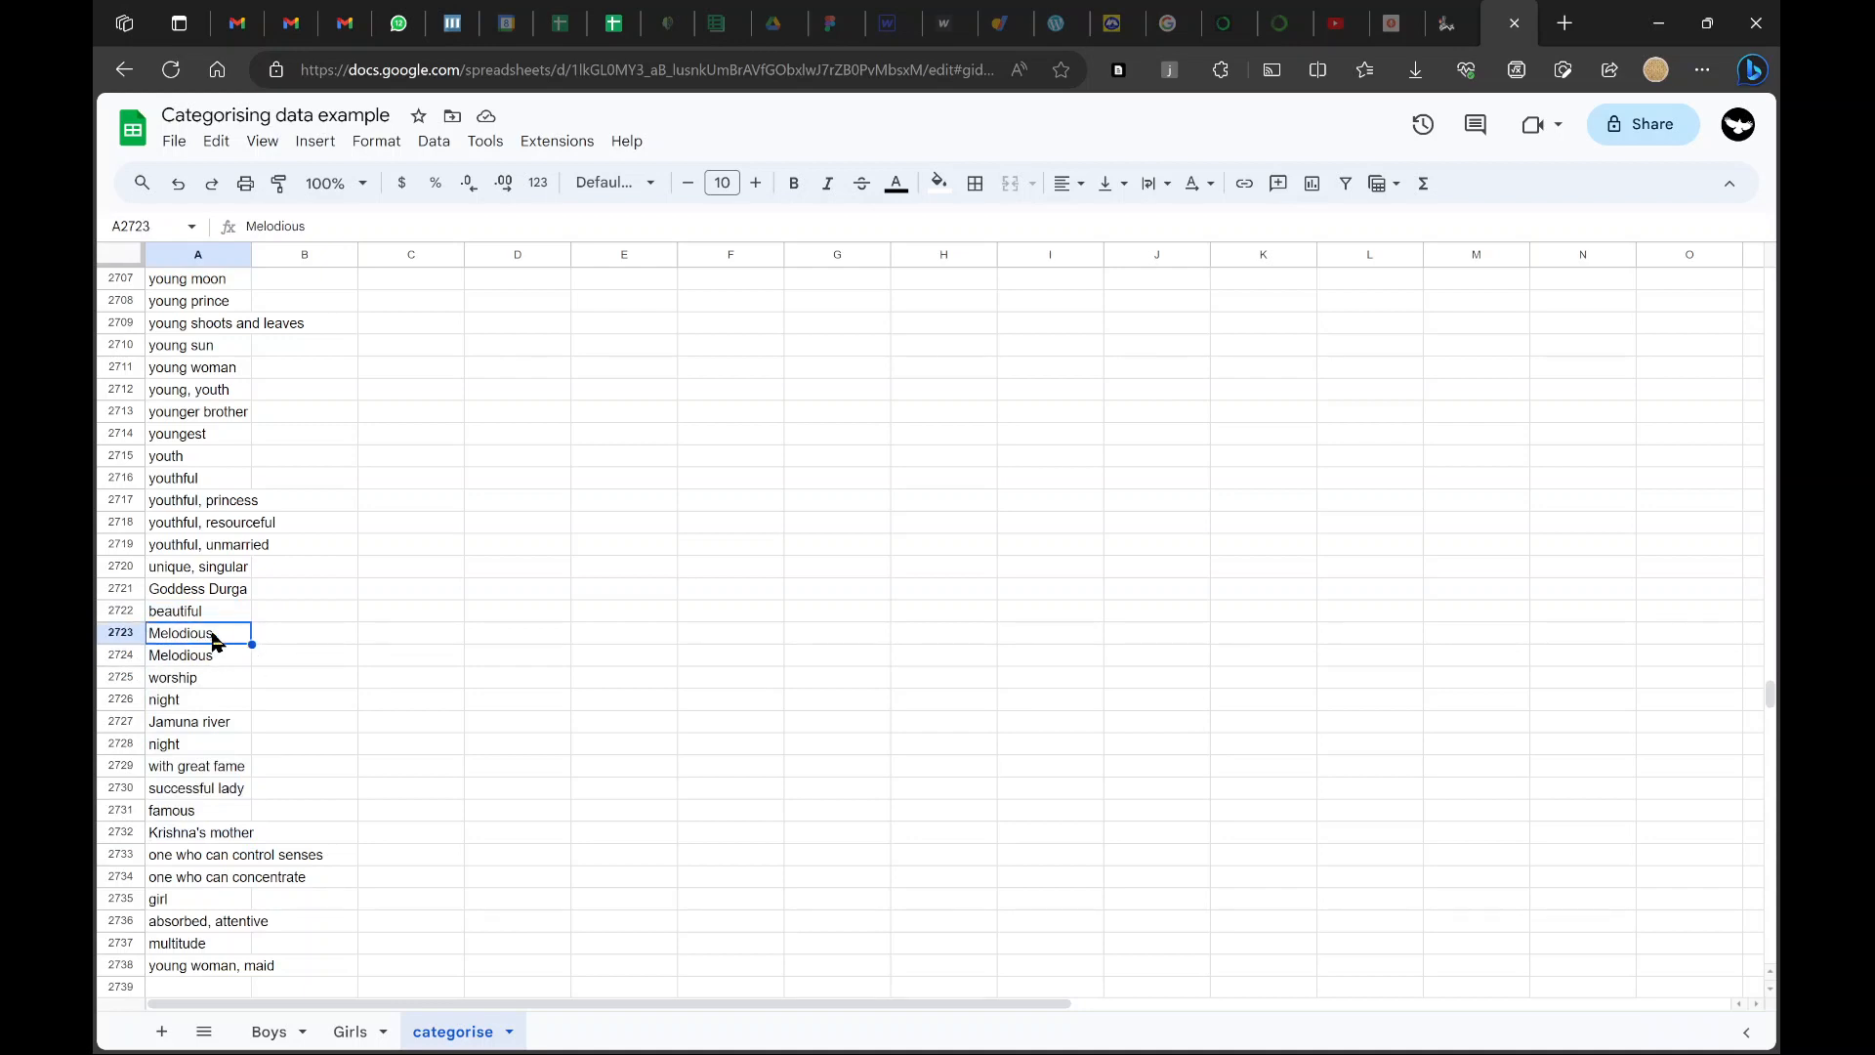
drag(215, 642, 219, 659)
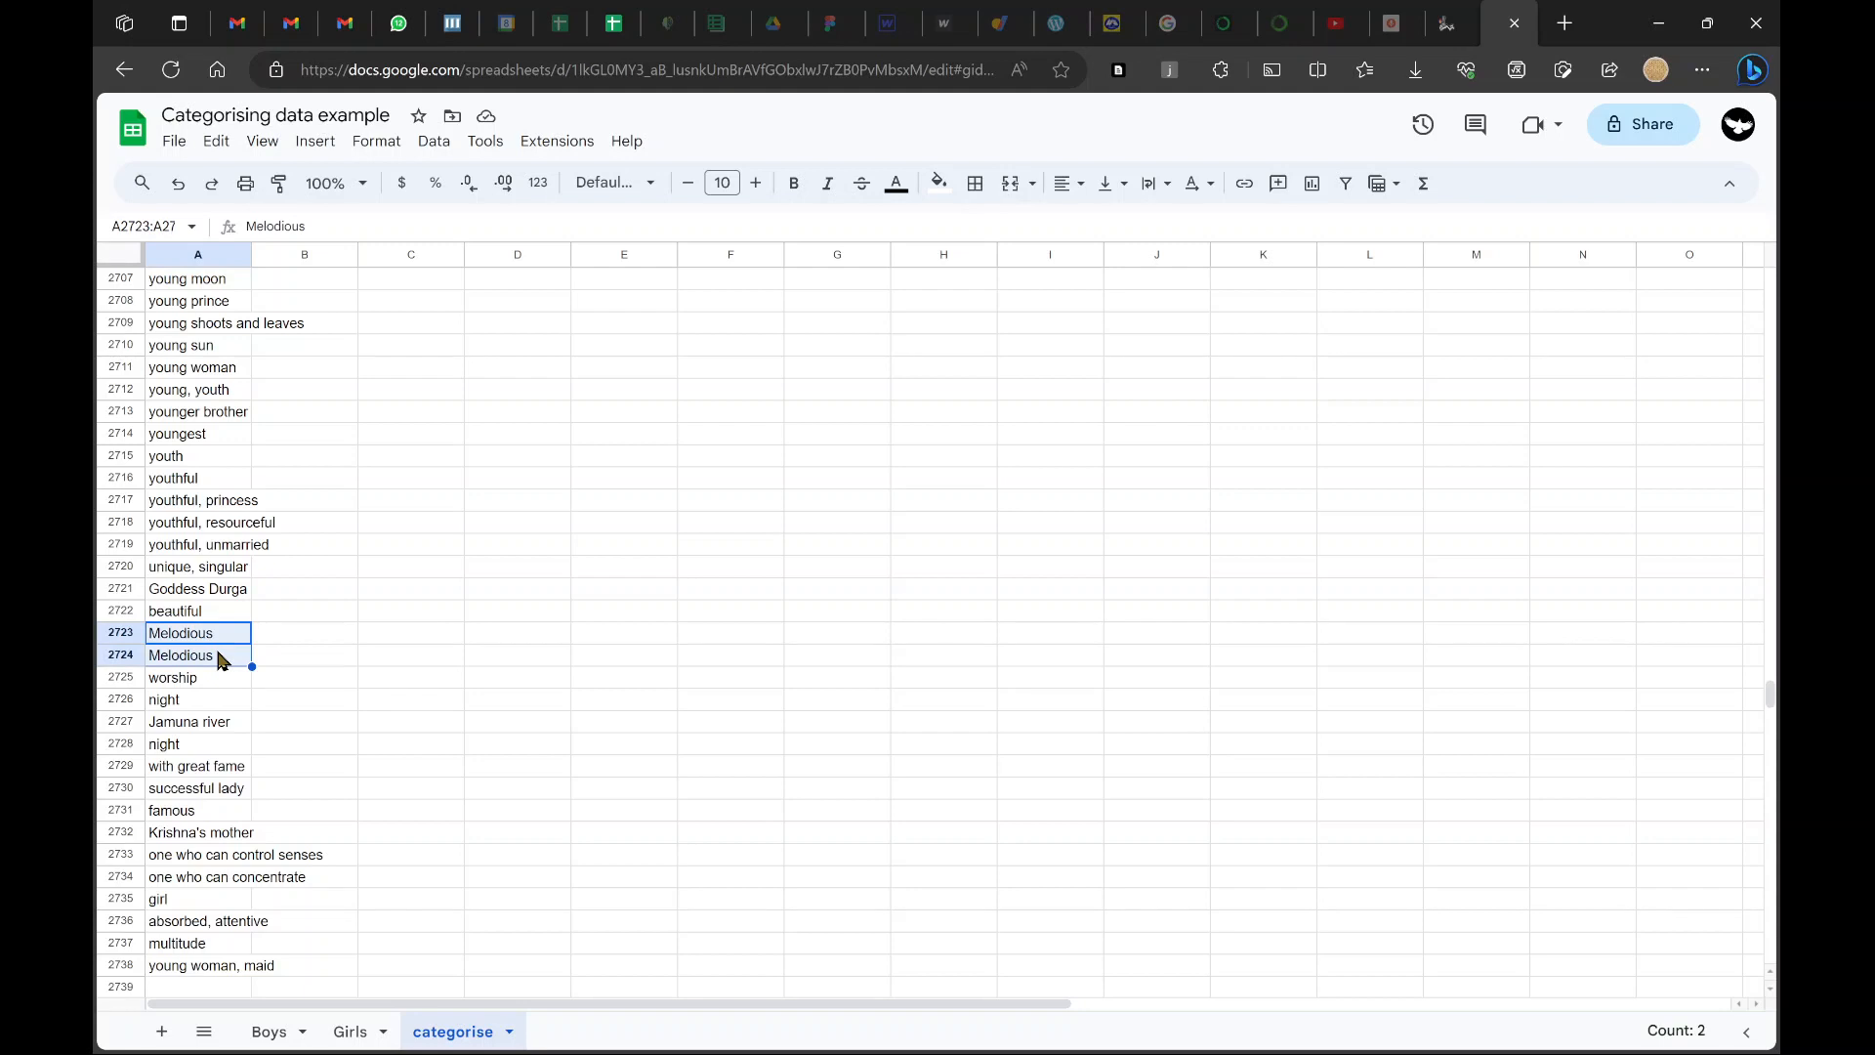
click(217, 525)
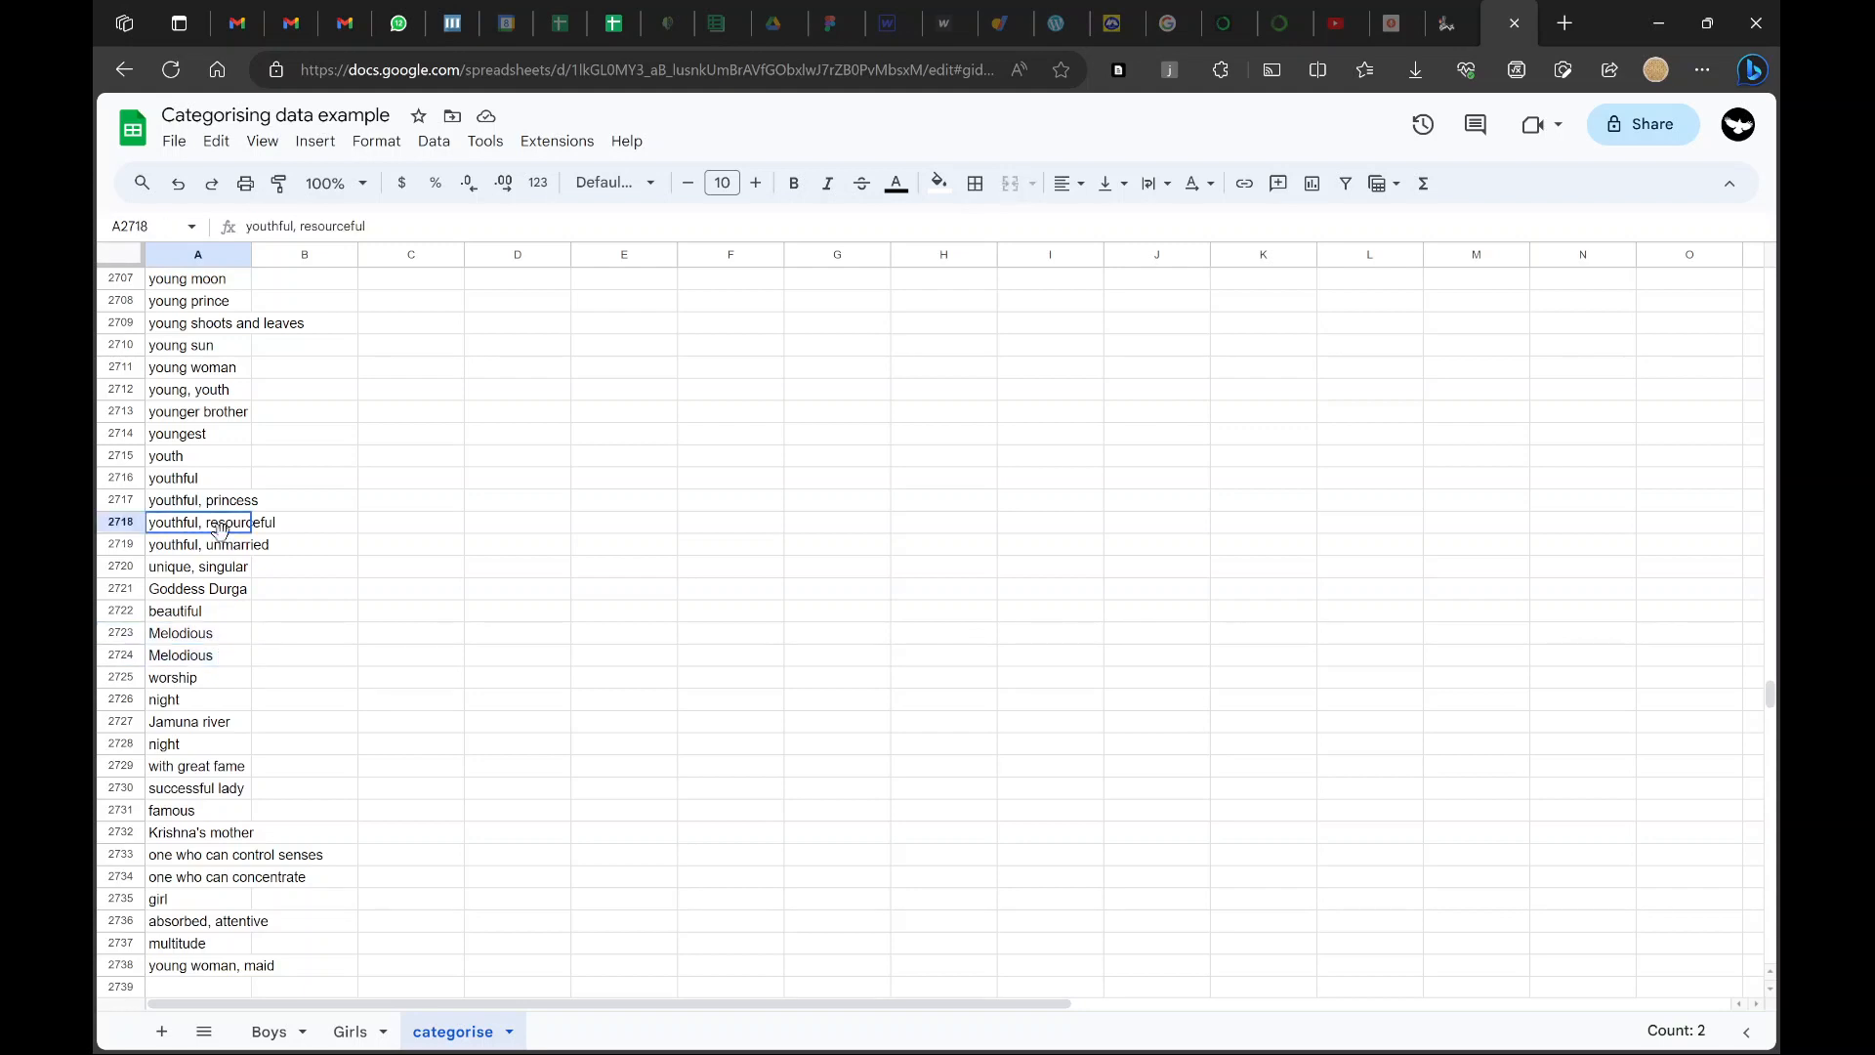
Remove duplicate descriptions from the whole of column A on the categorise sheet, analysing only Column A with no header row
click(198, 255)
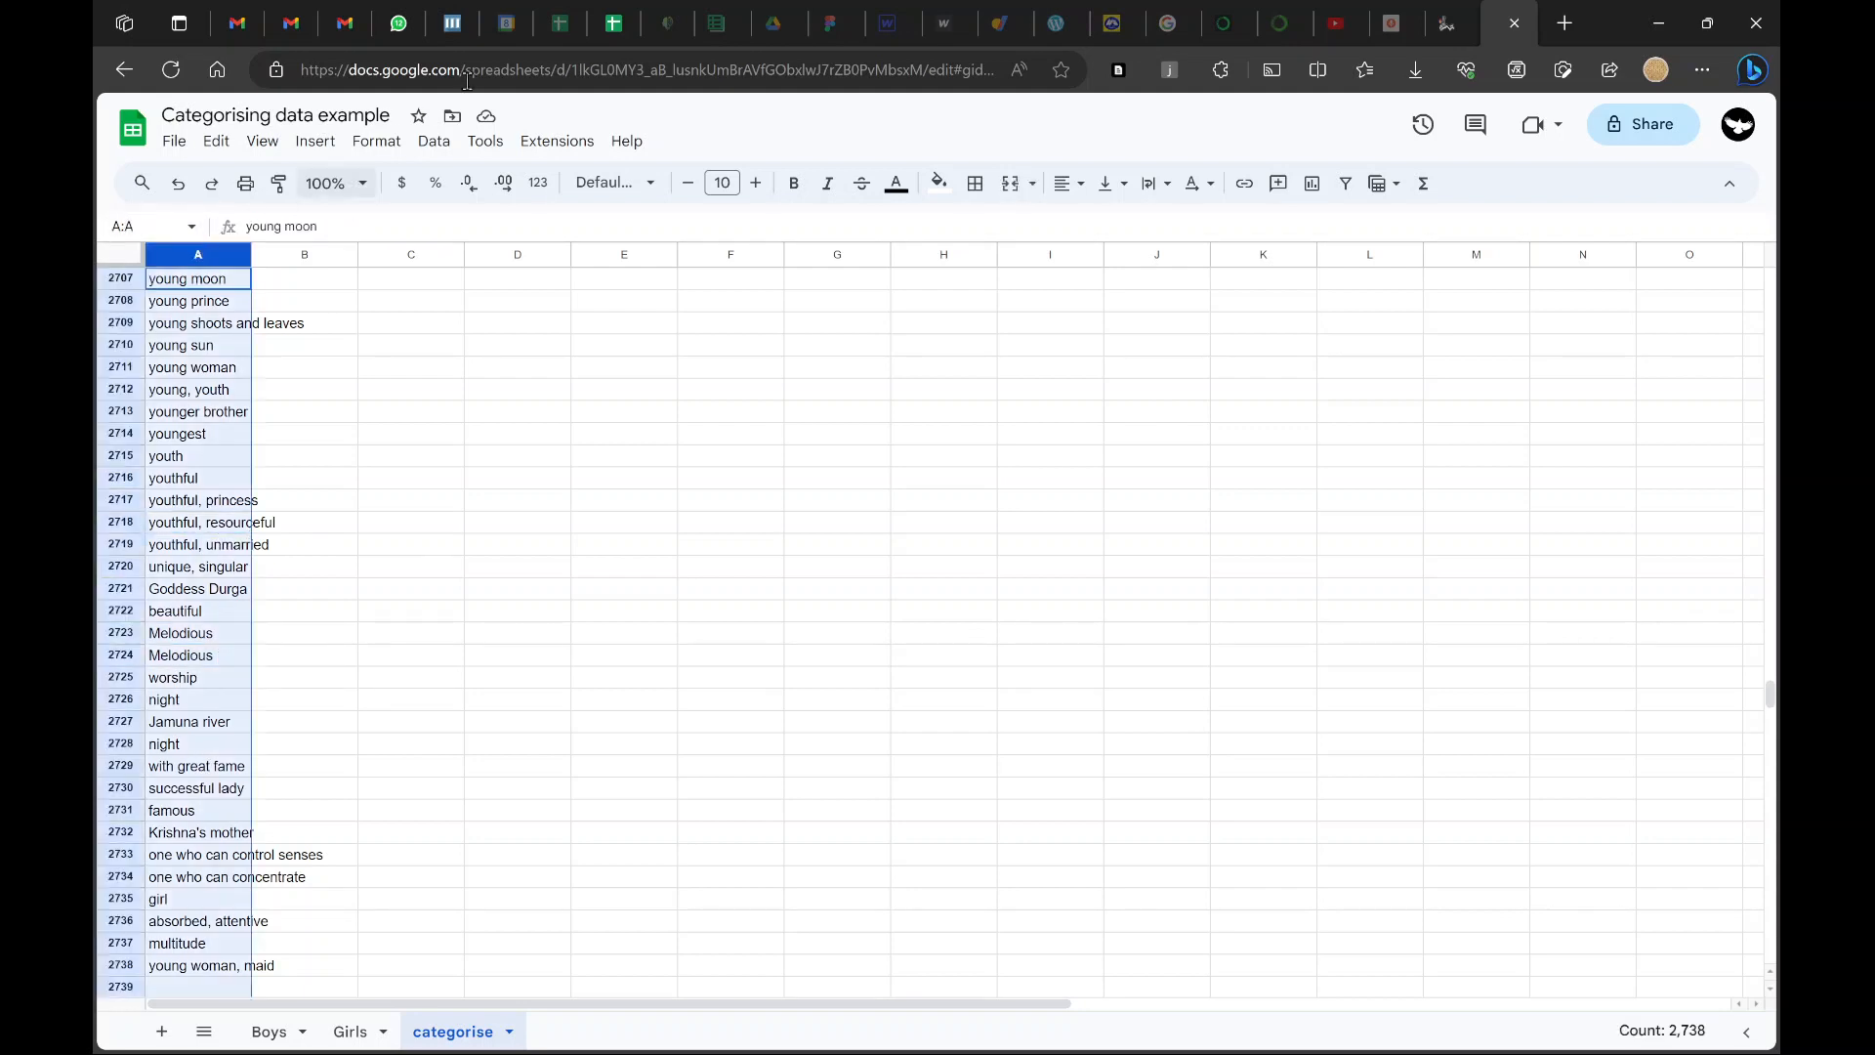
click(434, 142)
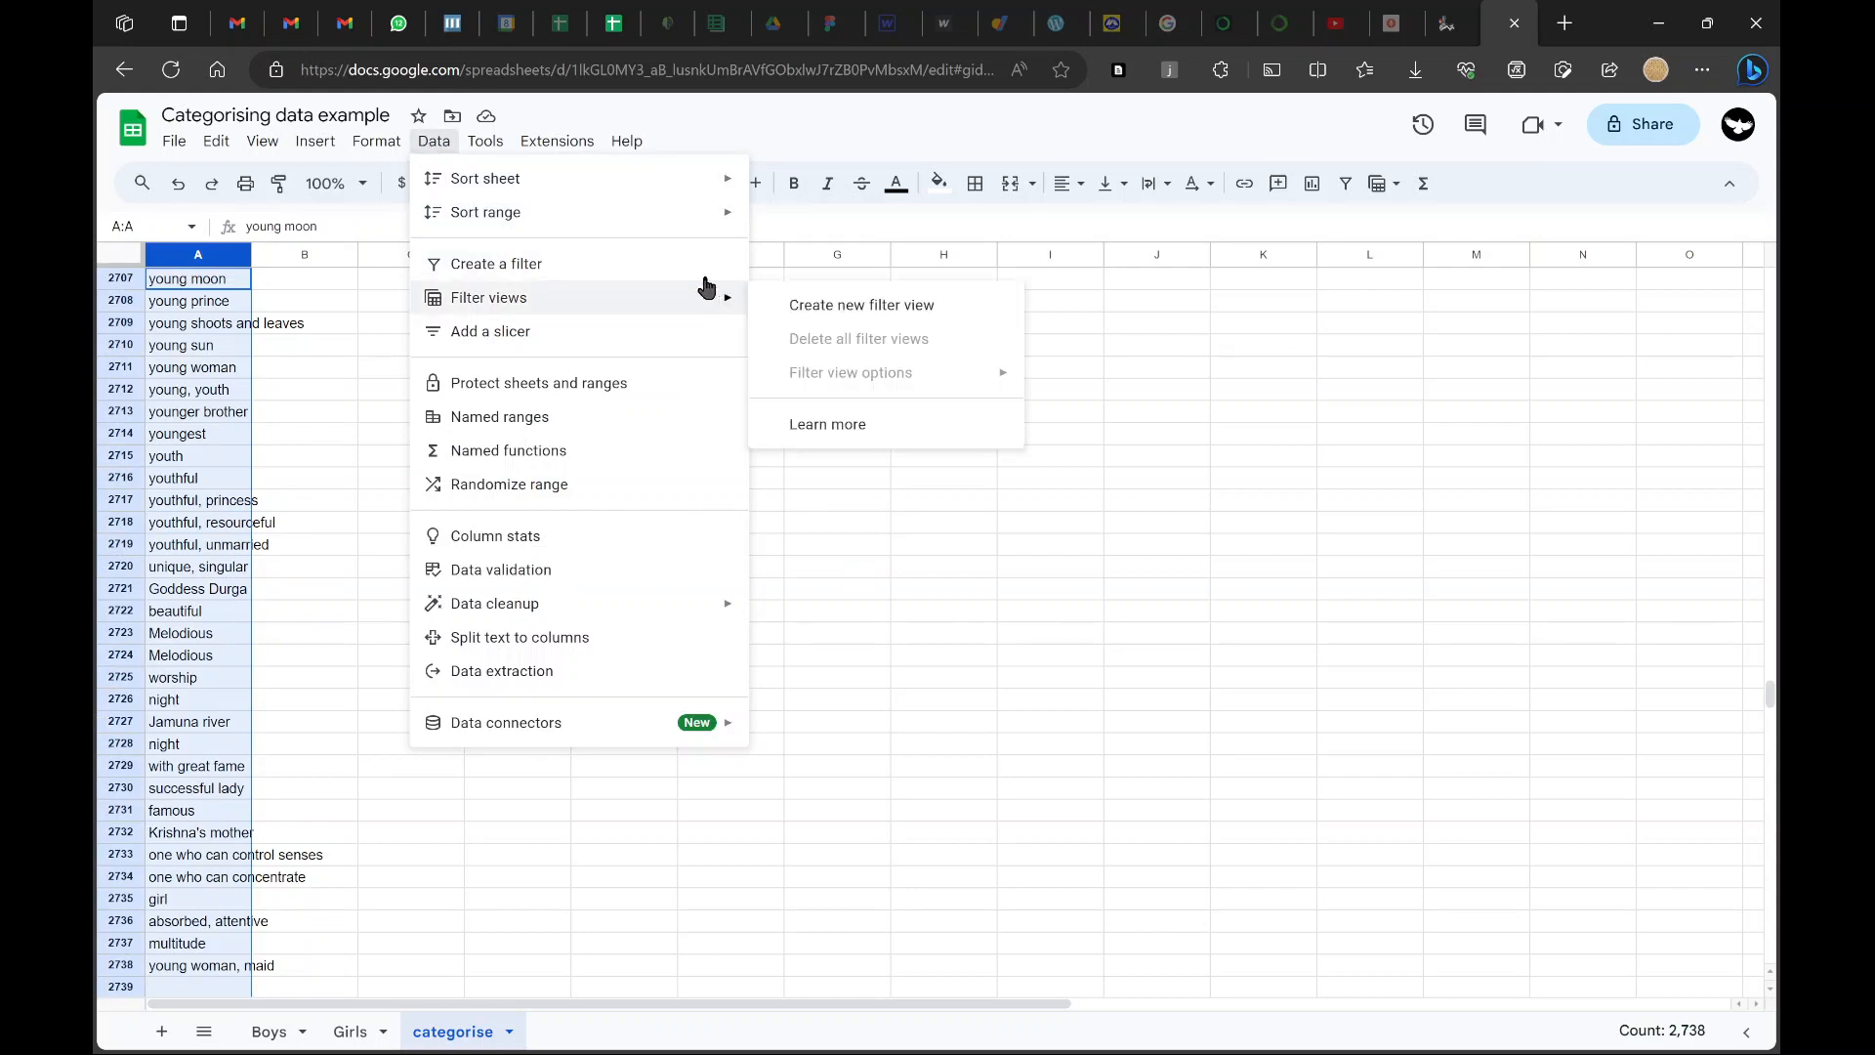
mouse_move(699, 218)
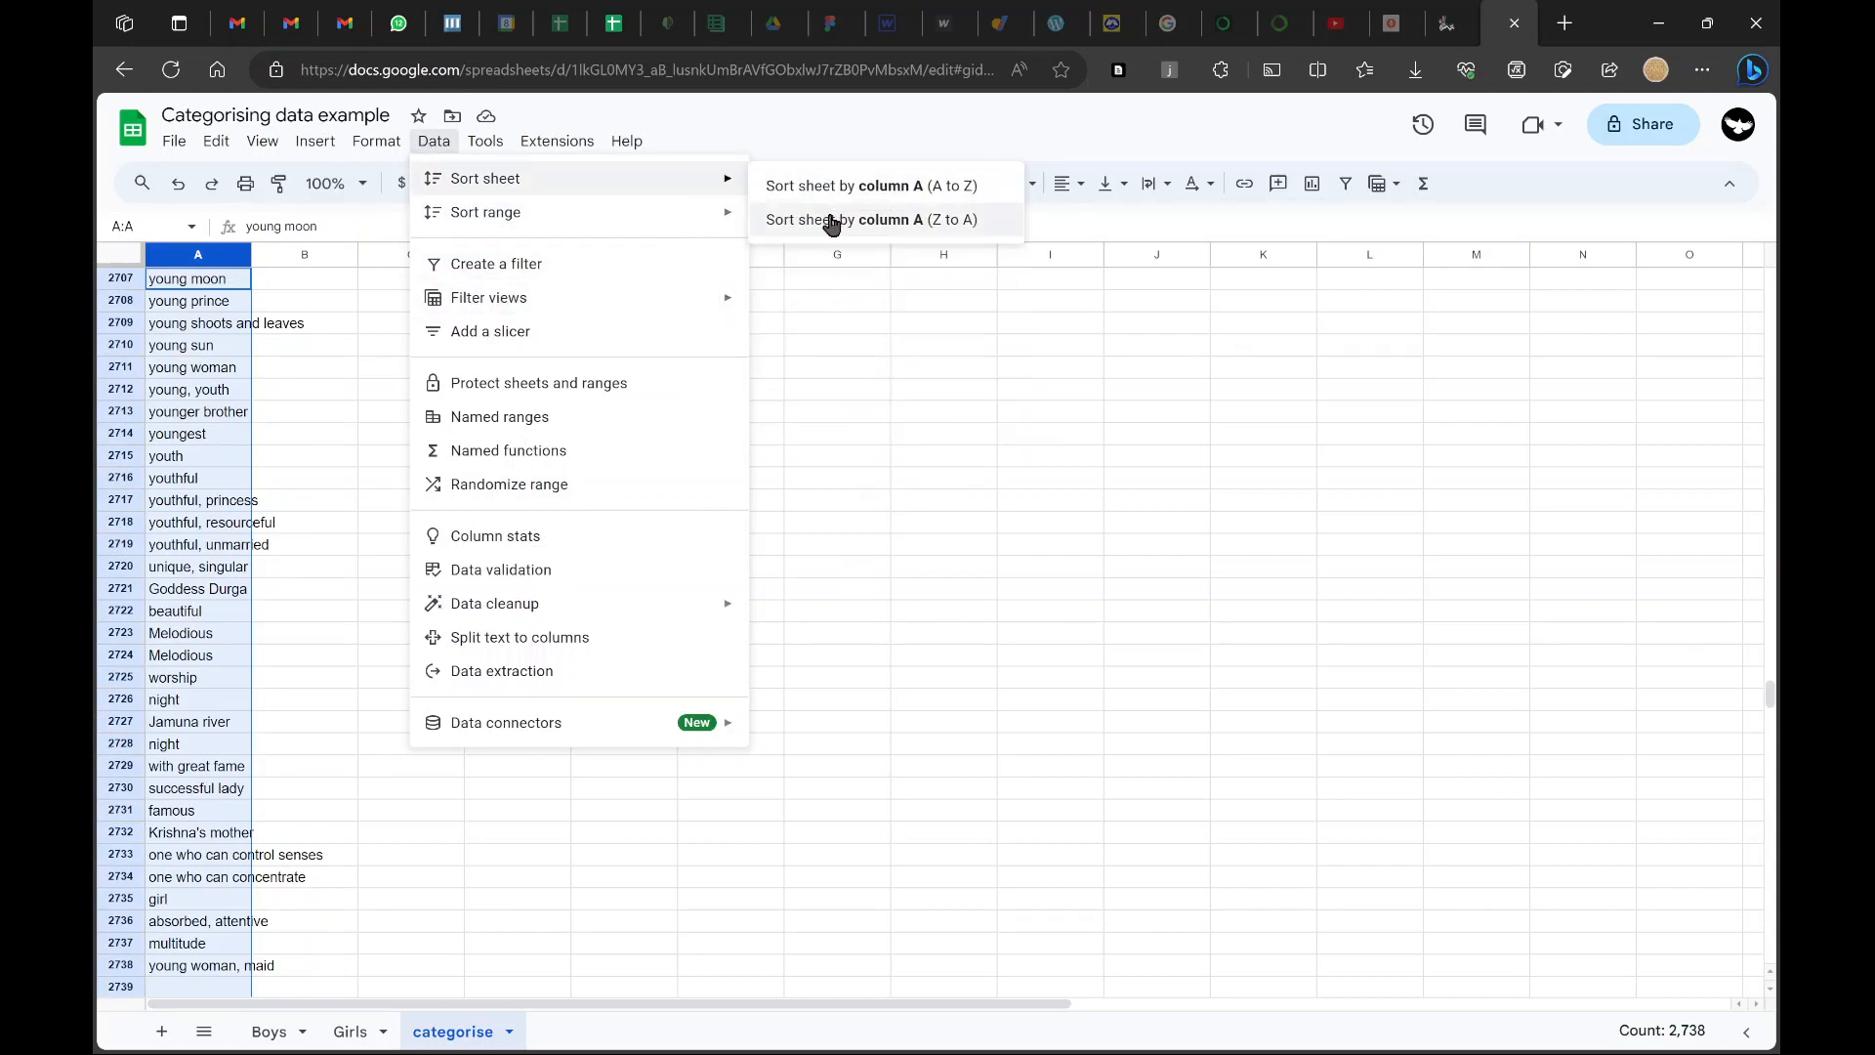
mouse_move(688, 605)
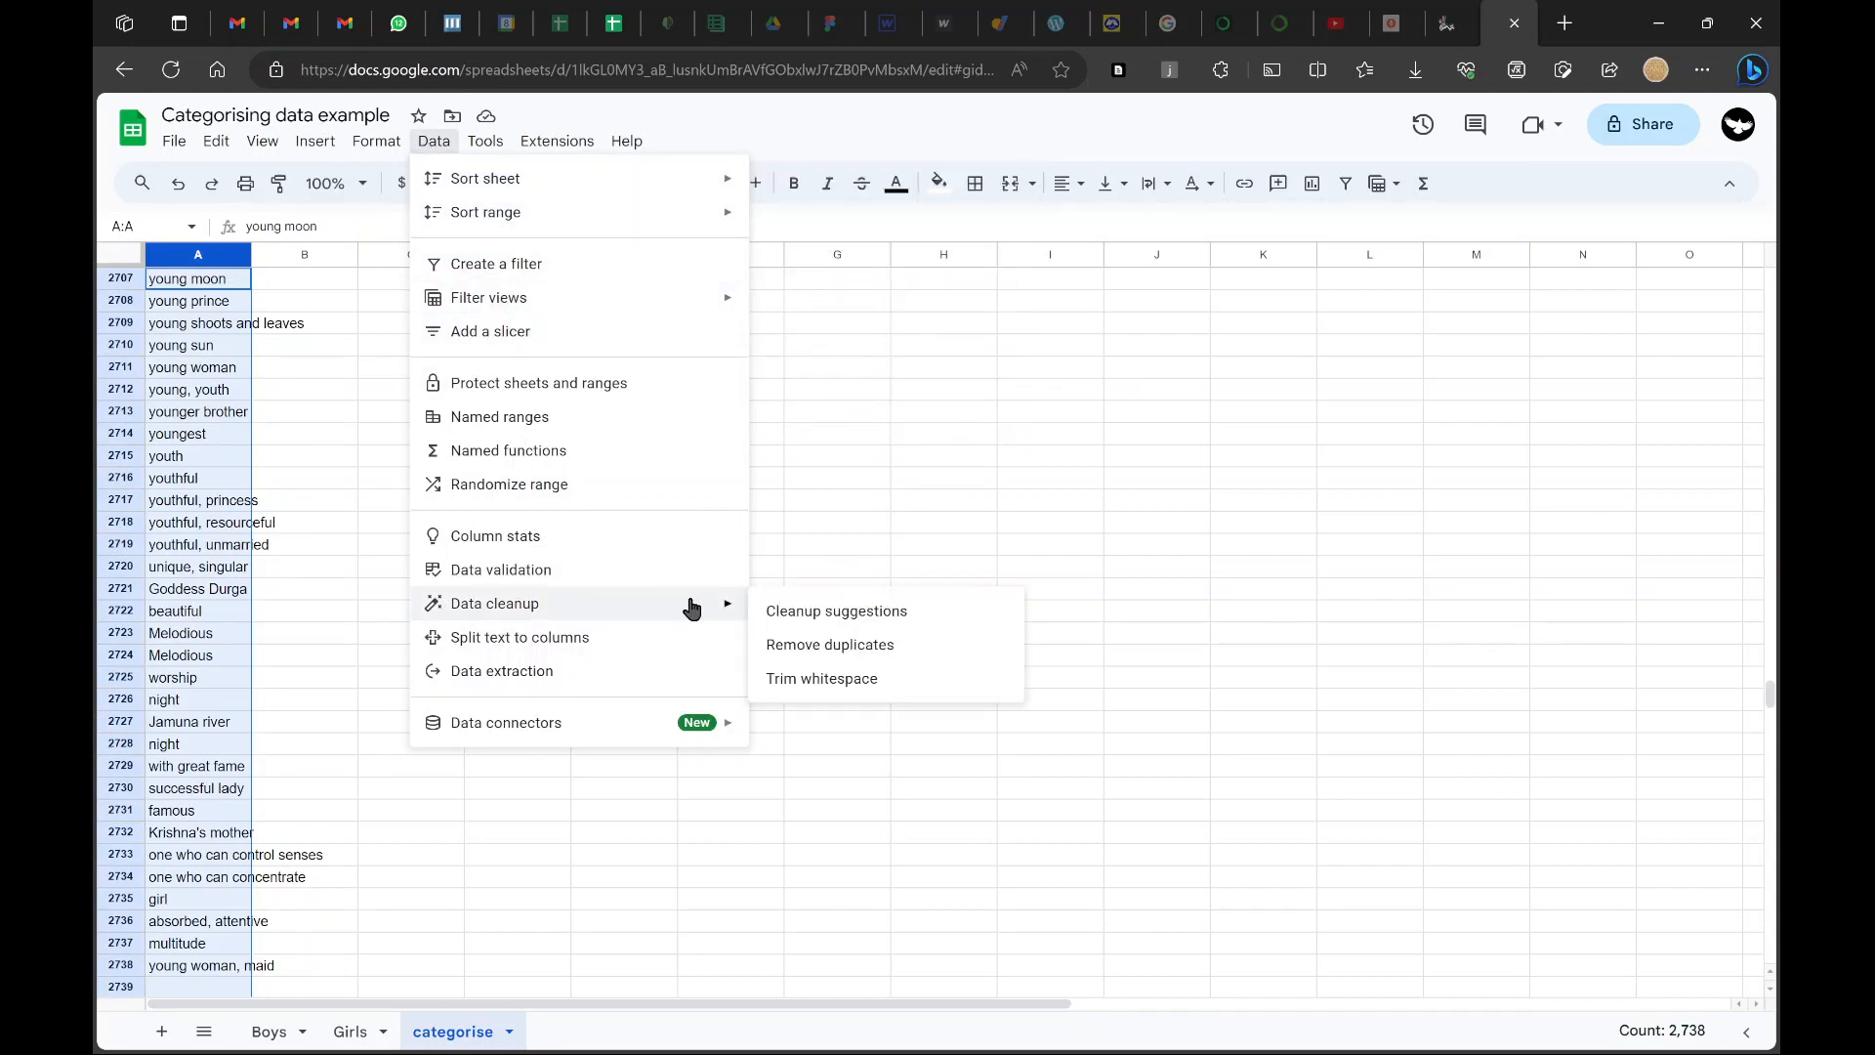
click(834, 649)
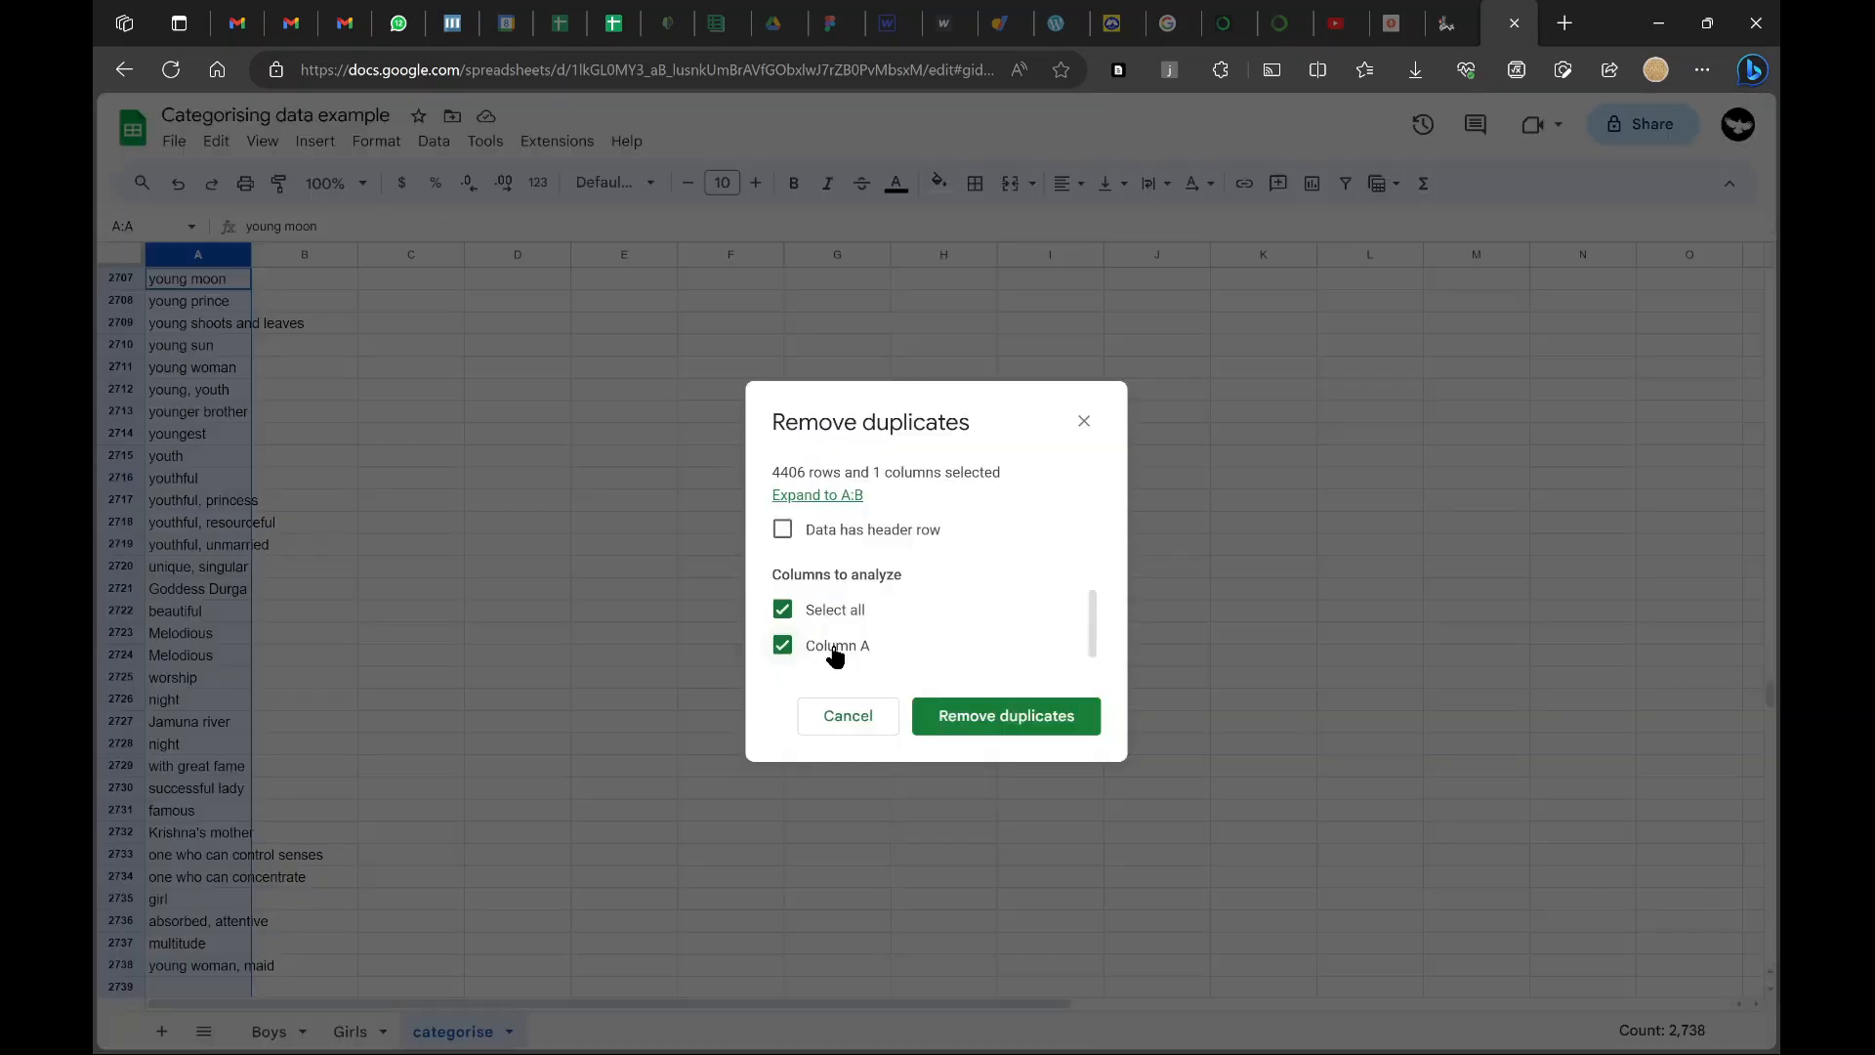
click(1004, 717)
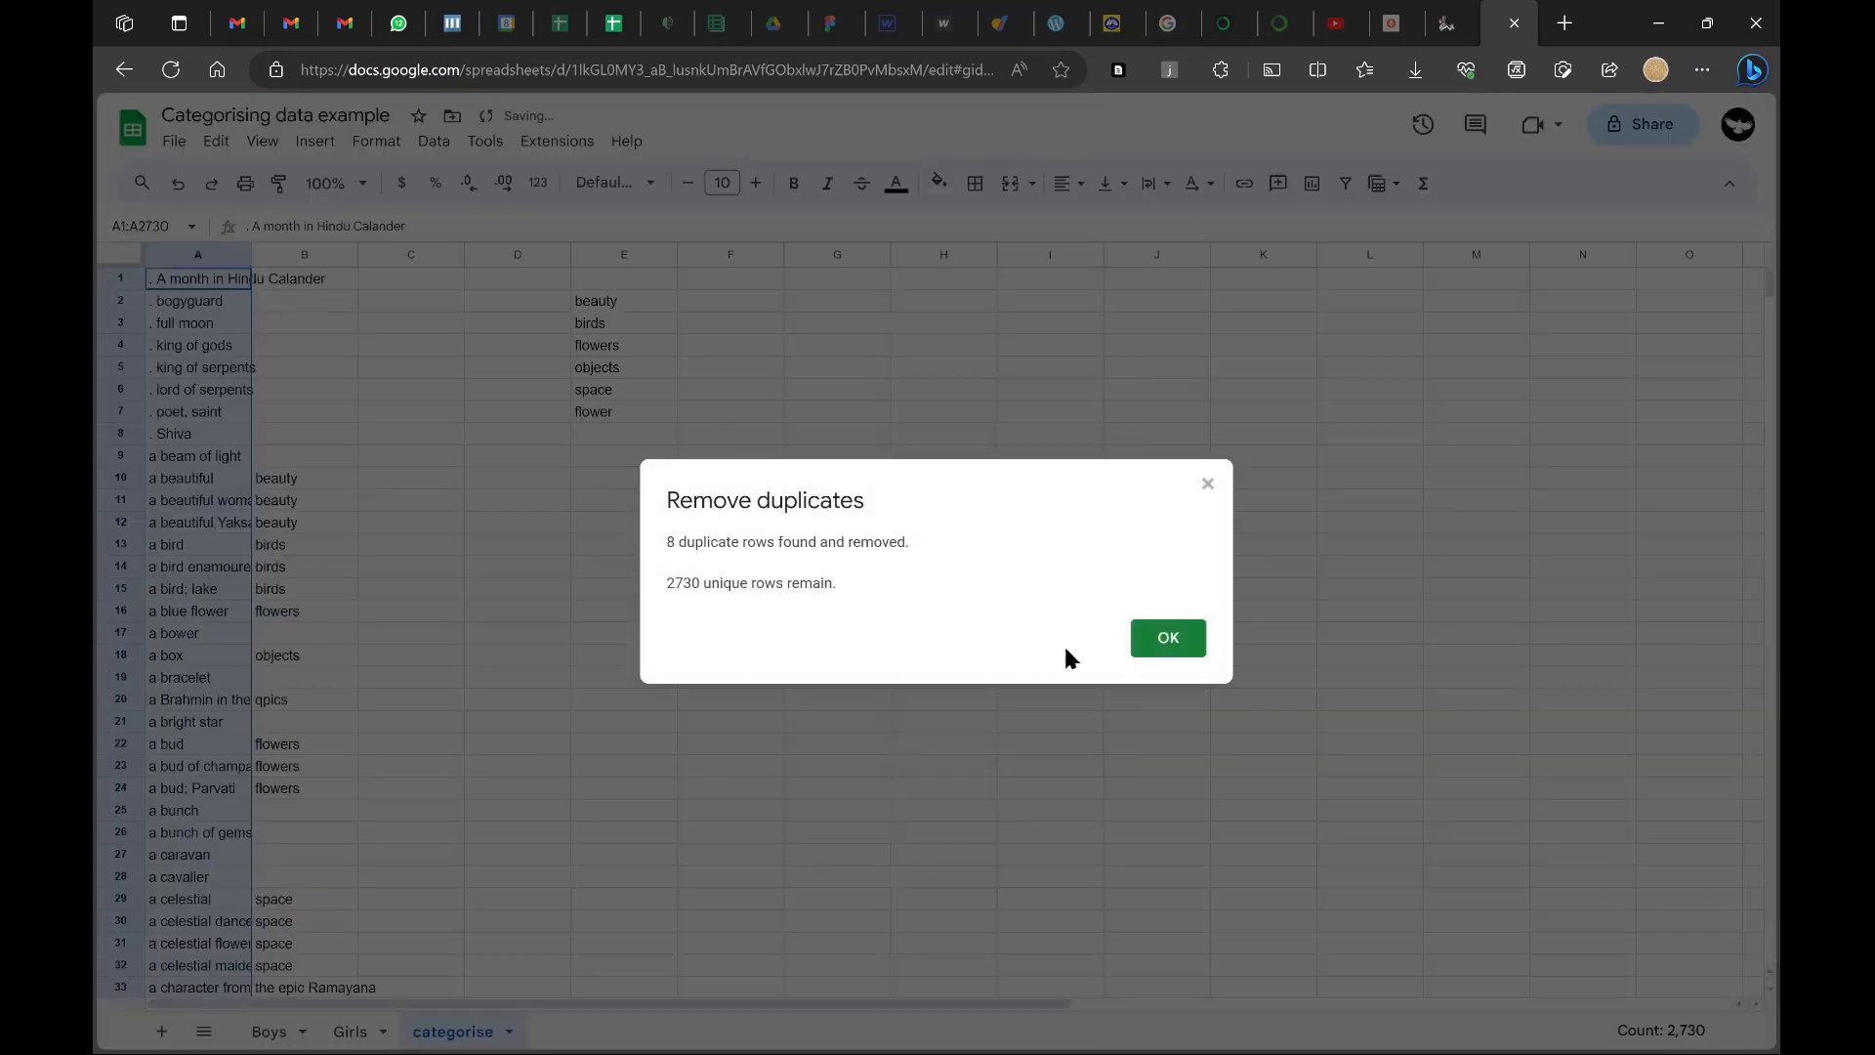
click(1164, 636)
Check the end of the deduplicated description list in column A, including the rows from about 2664 onward
click(171, 531)
key(ctrl+Down)
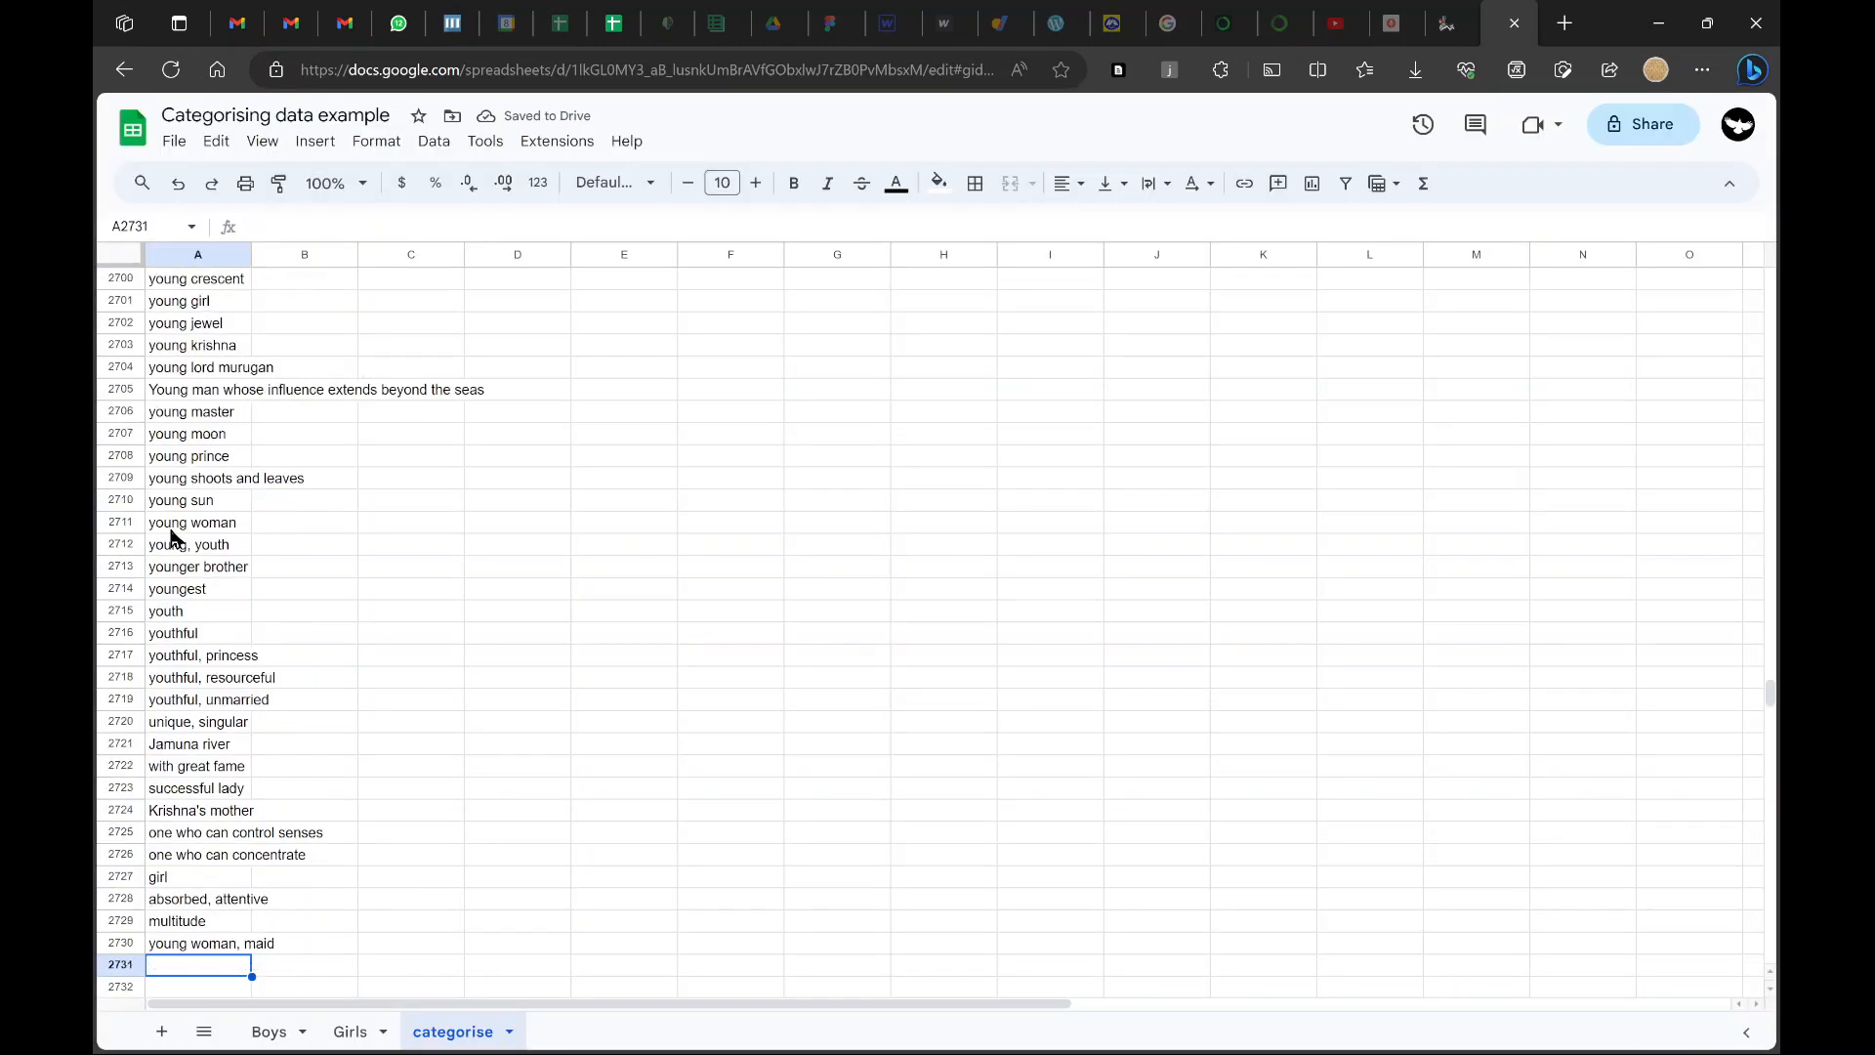
scroll(188, 599, up, 5)
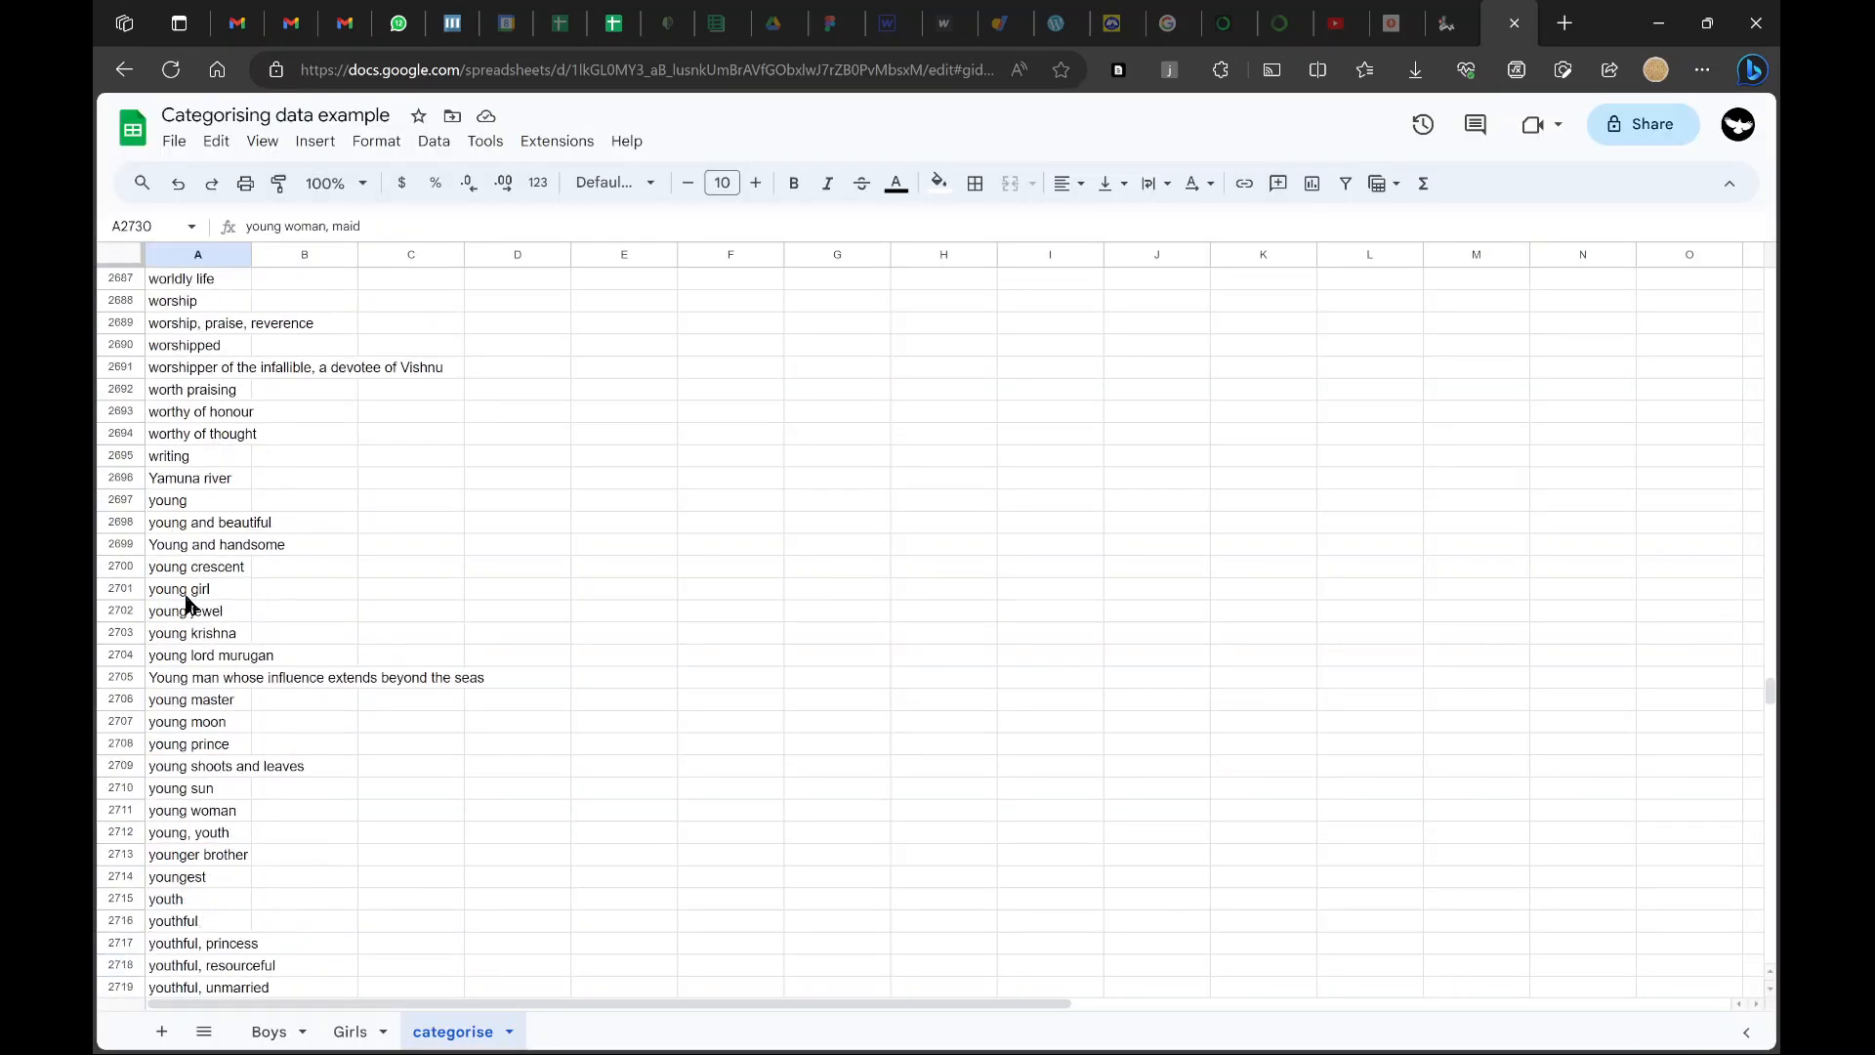
right_click(185, 596)
click(174, 662)
scroll(168, 647, down, 10)
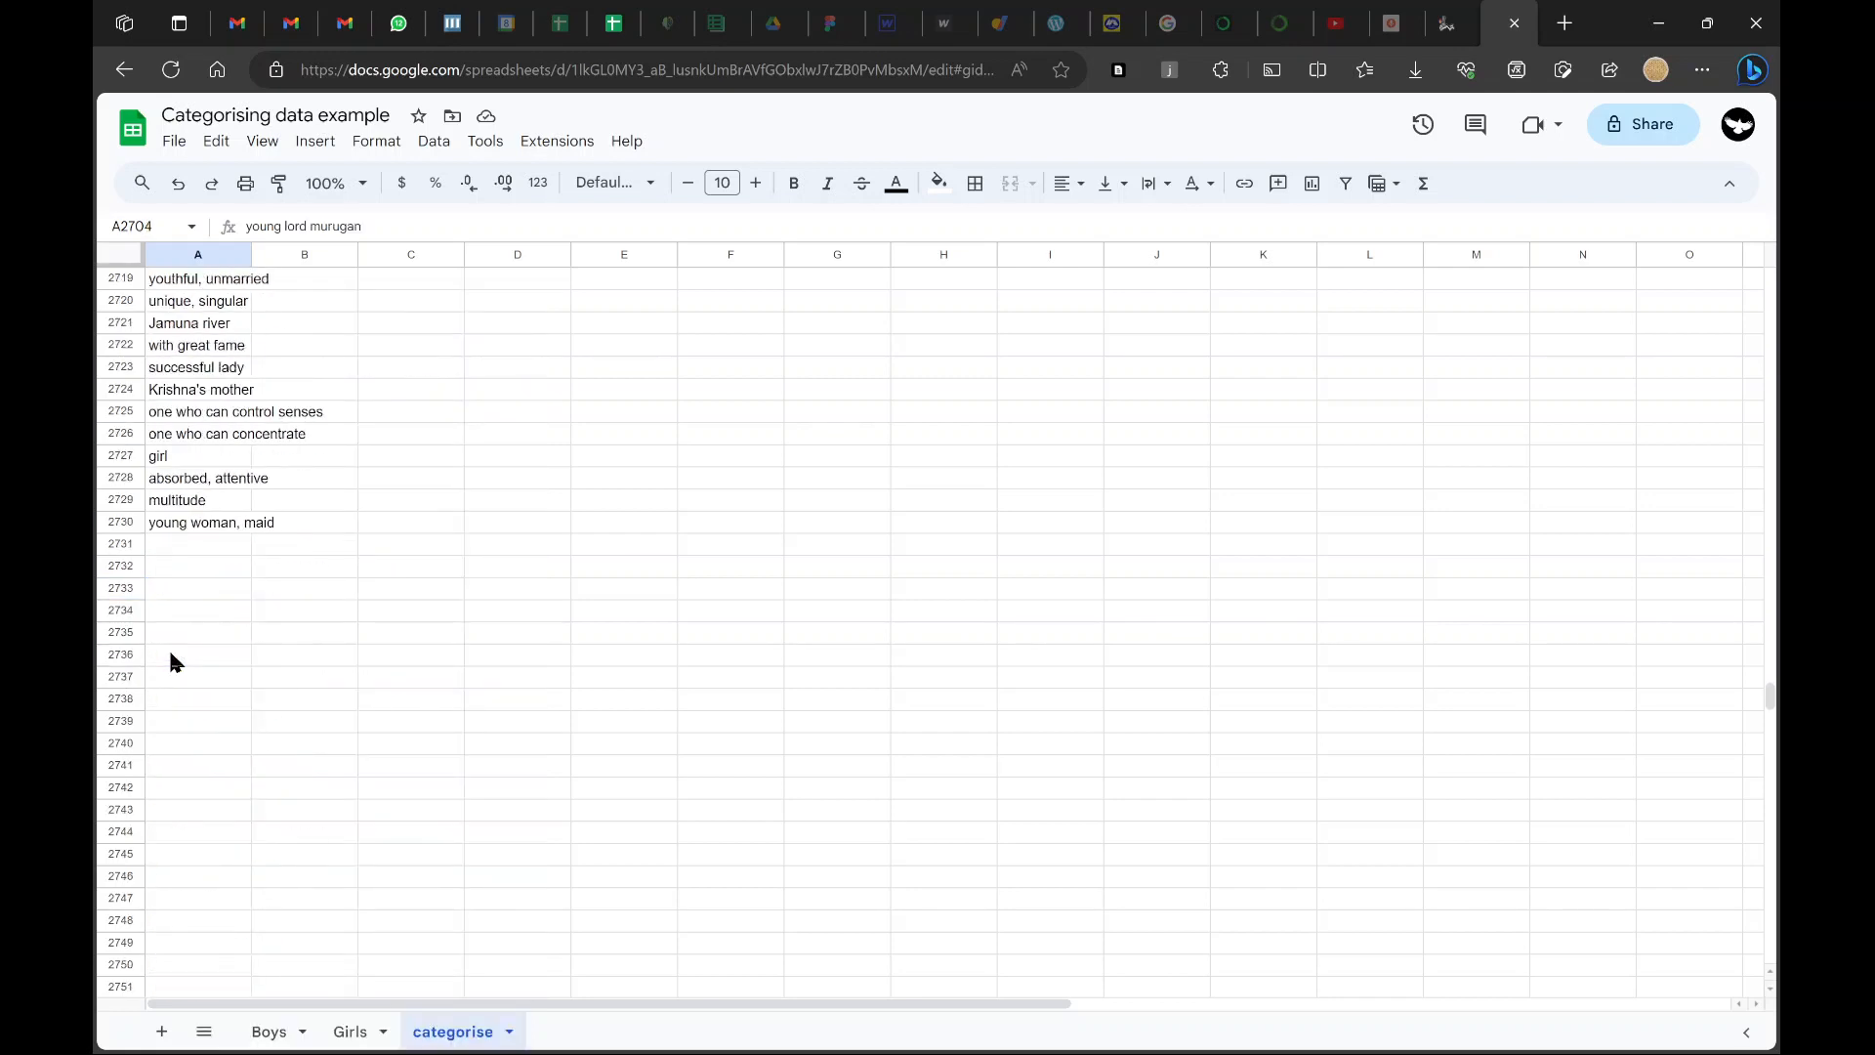
scroll(168, 647, up, 5)
scroll(218, 596, up, 10)
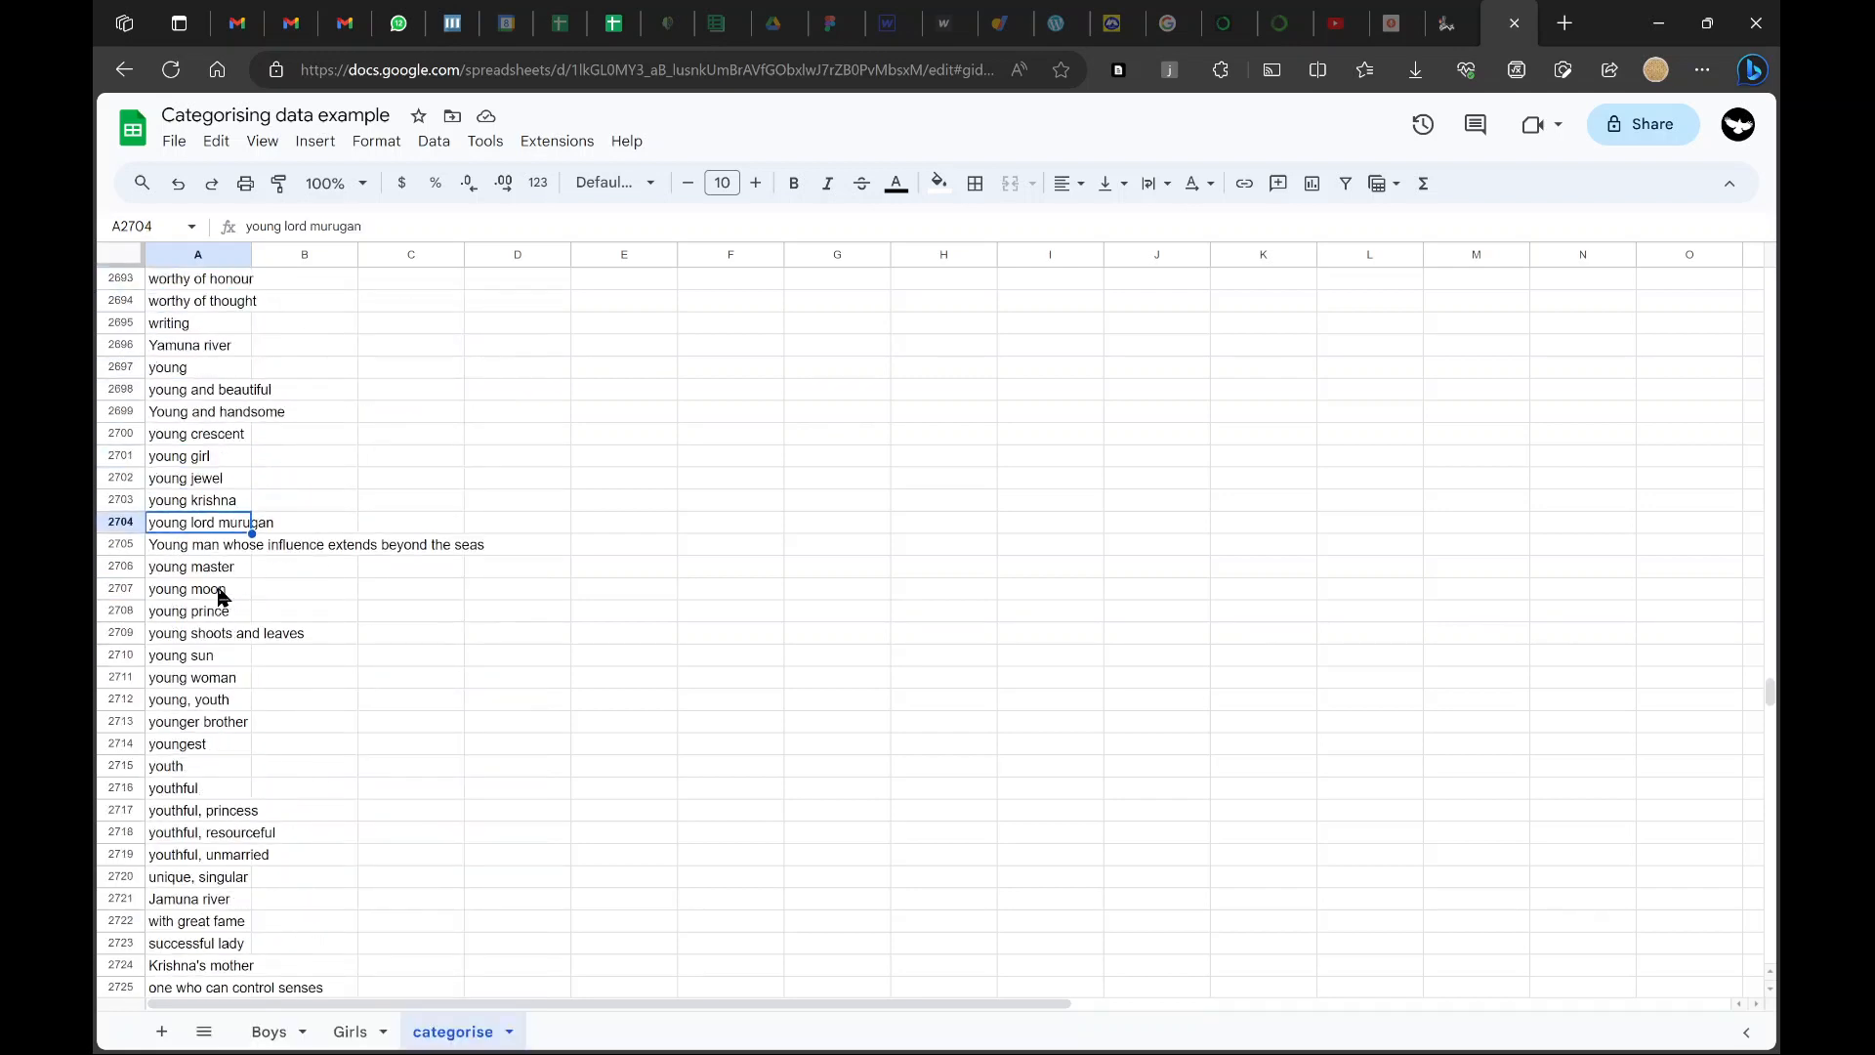
scroll(218, 596, up, 3)
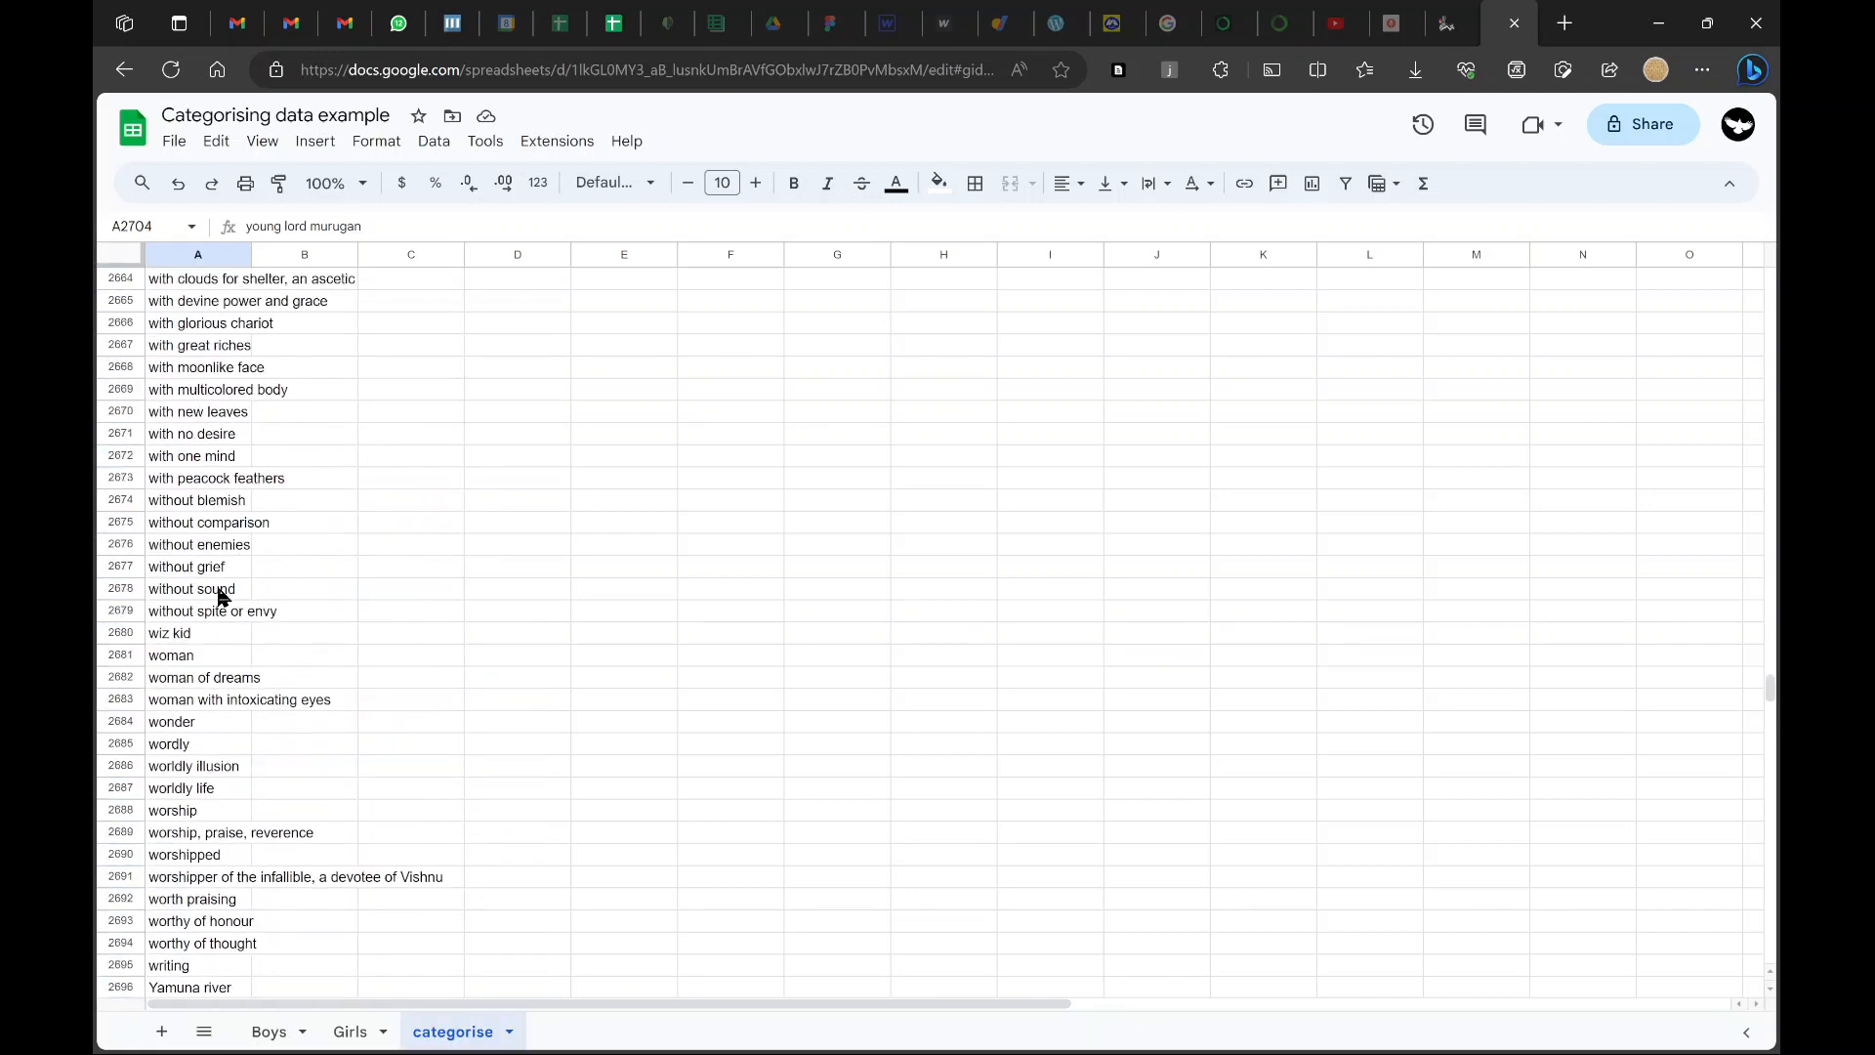
click(209, 658)
click(314, 747)
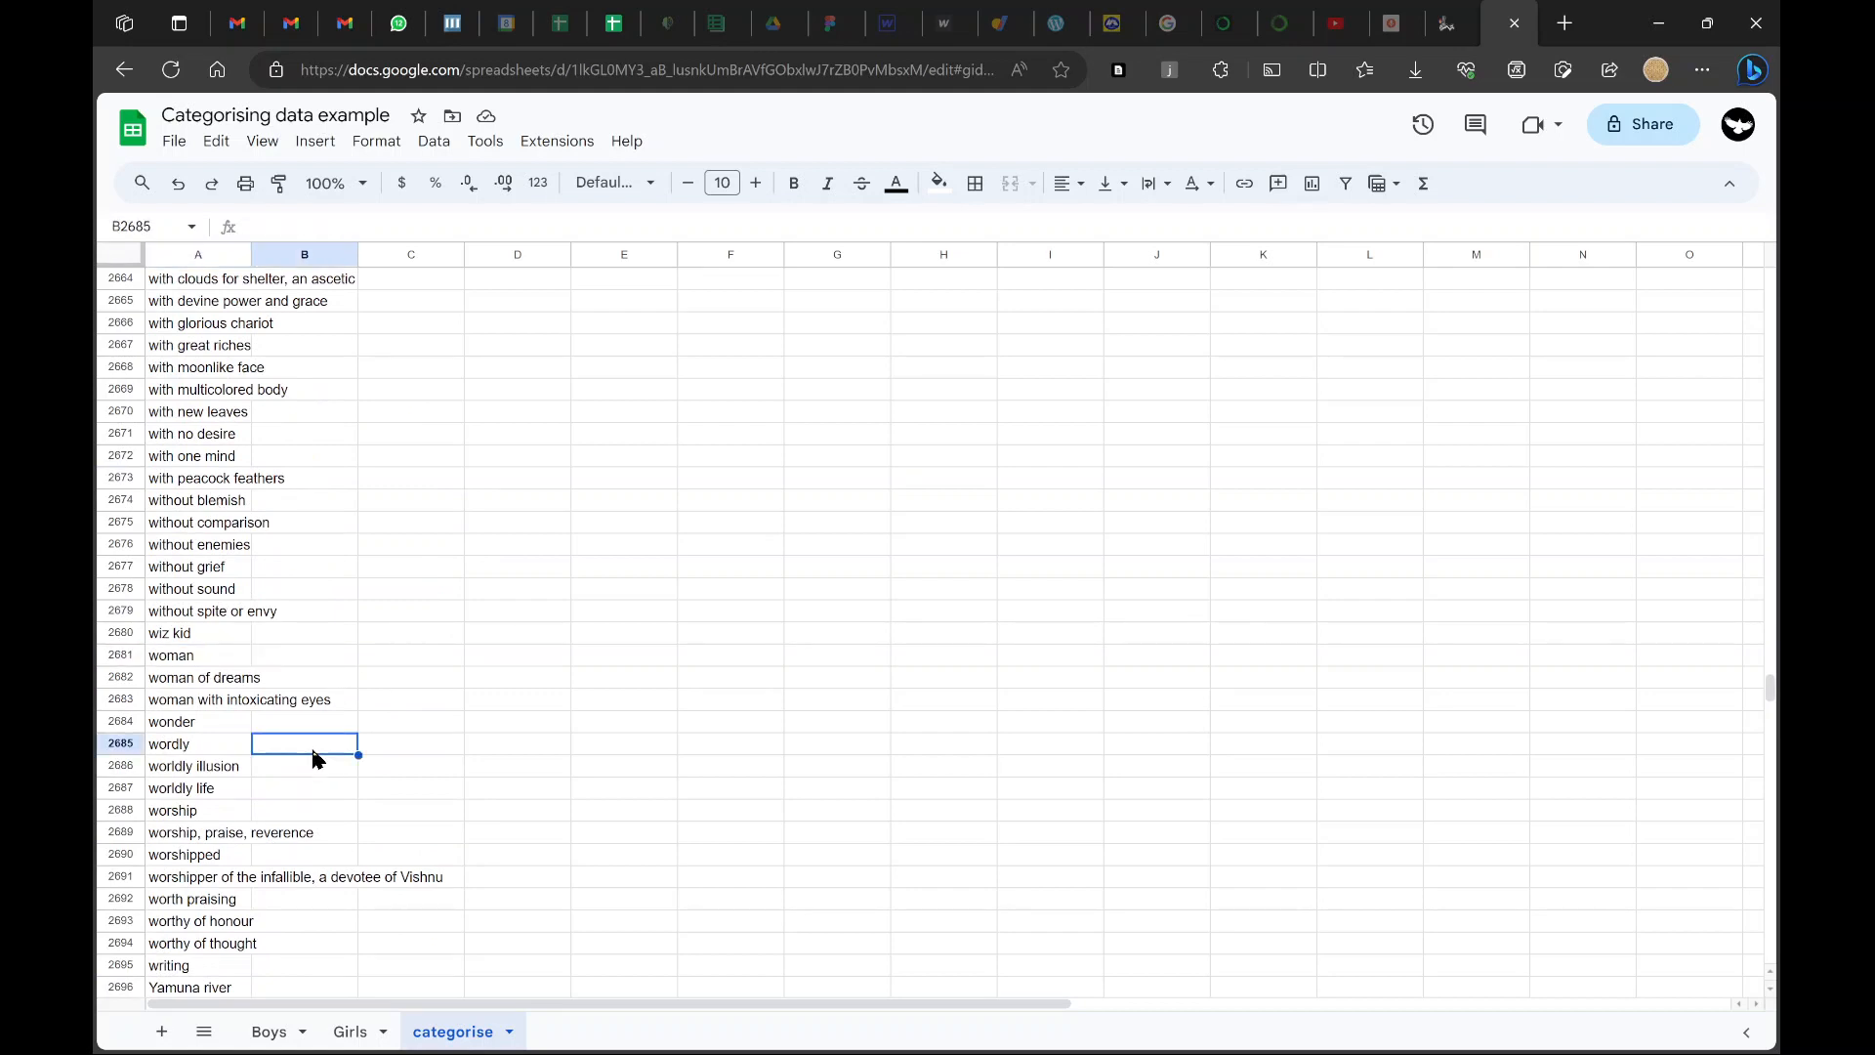
Return to cell C2 near the start of the categorise sheet to view the first categorised descriptions
click(301, 580)
key(ctrl+Up)
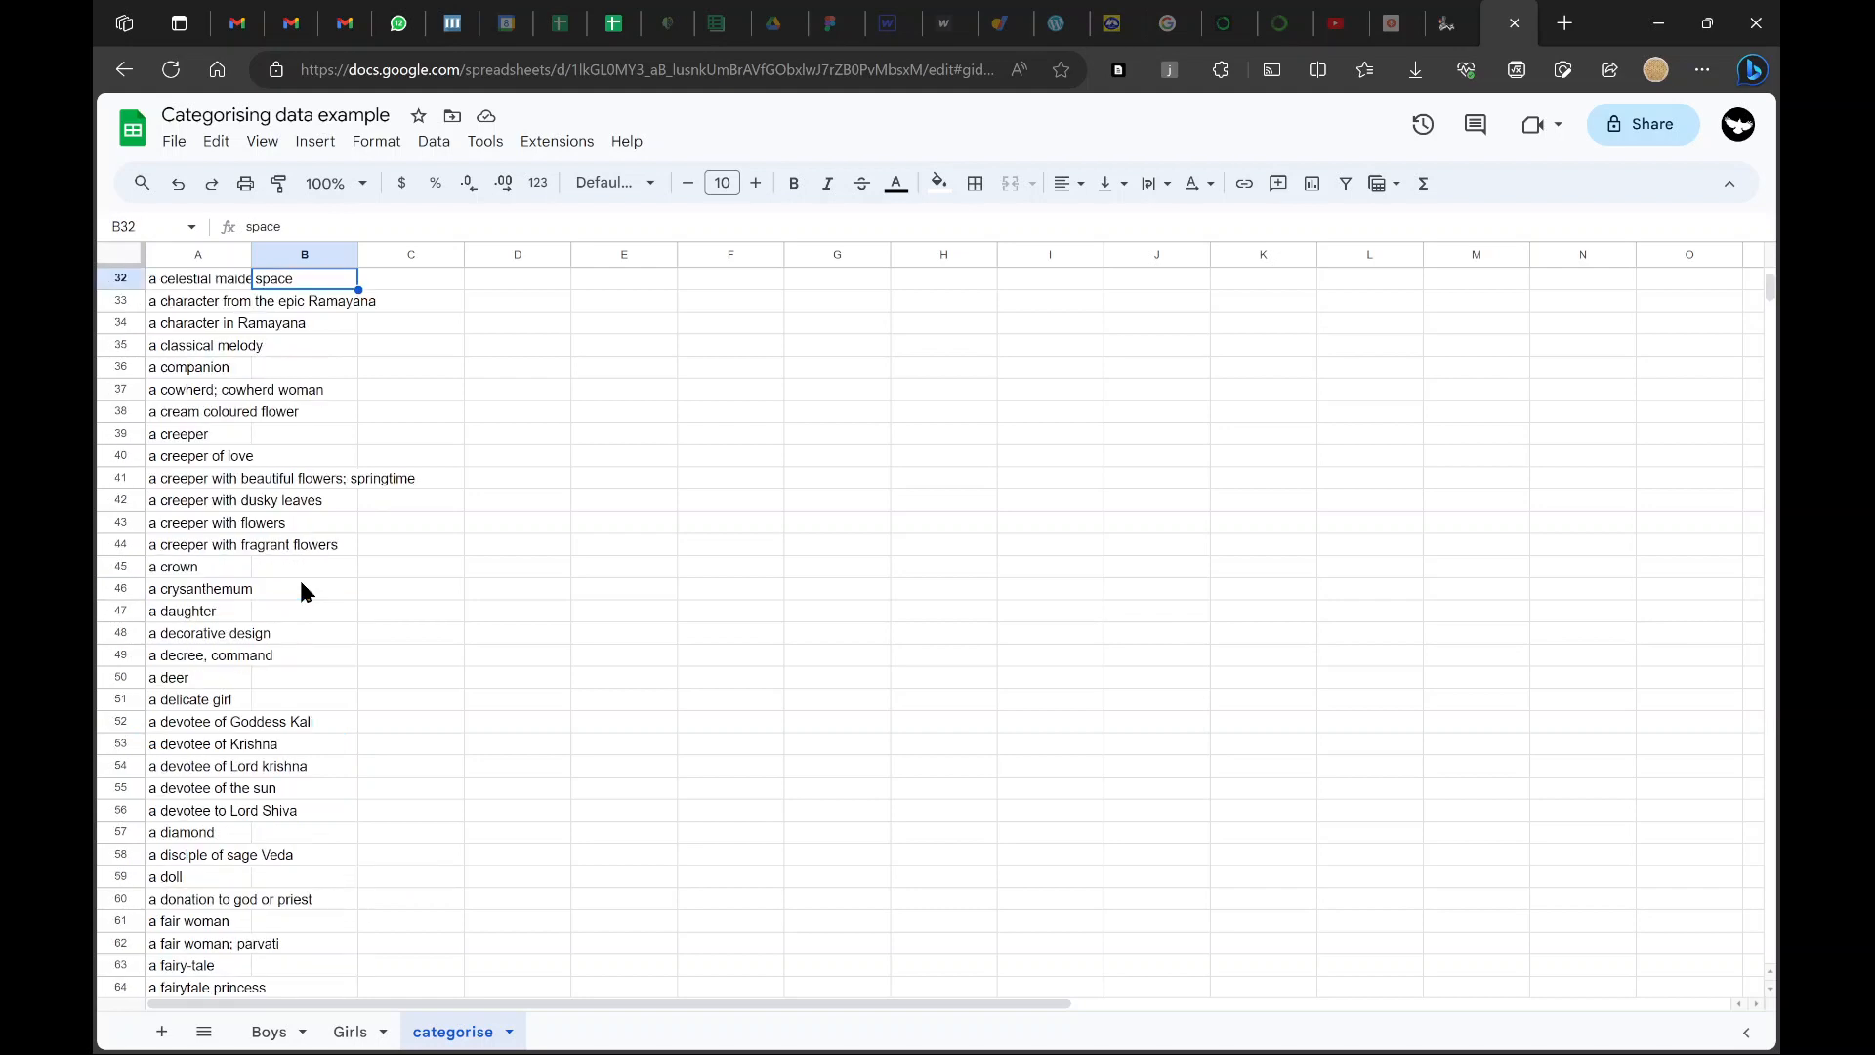
key(ctrl+Up)
key(Right)
key(ctrl+Up)
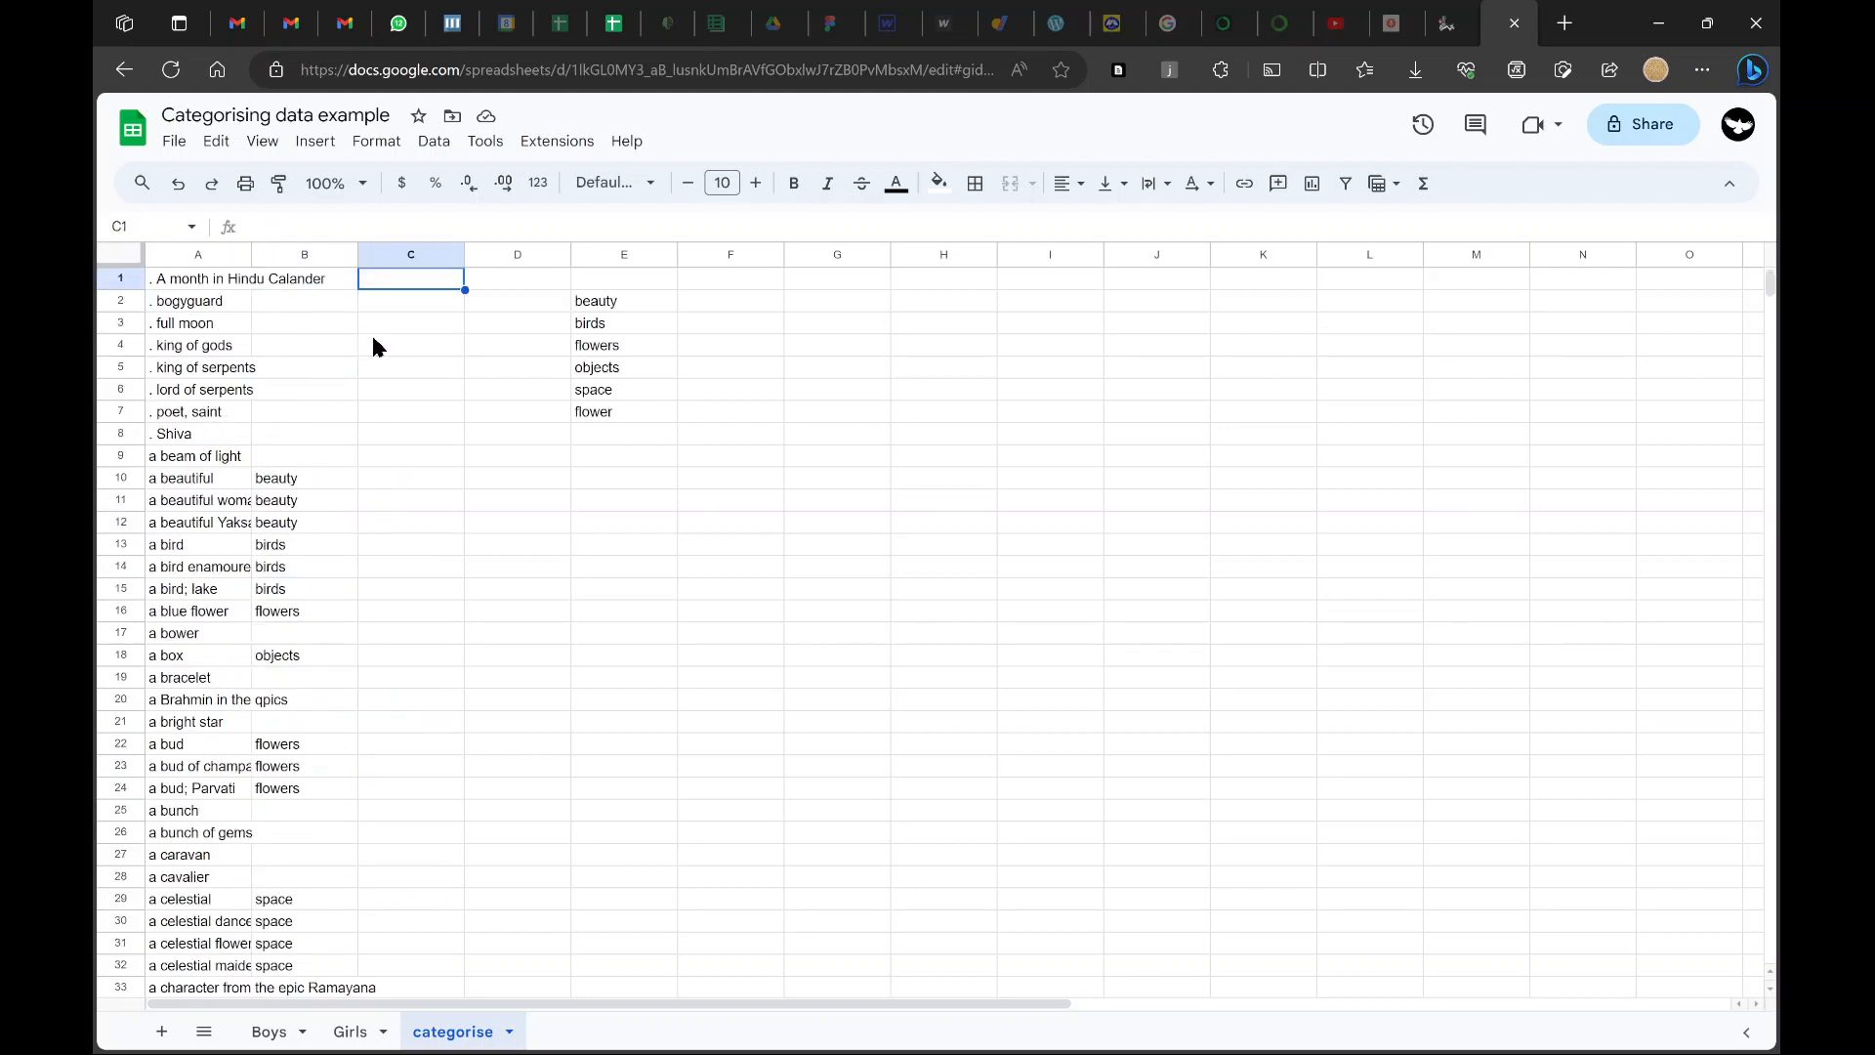
key(Down)
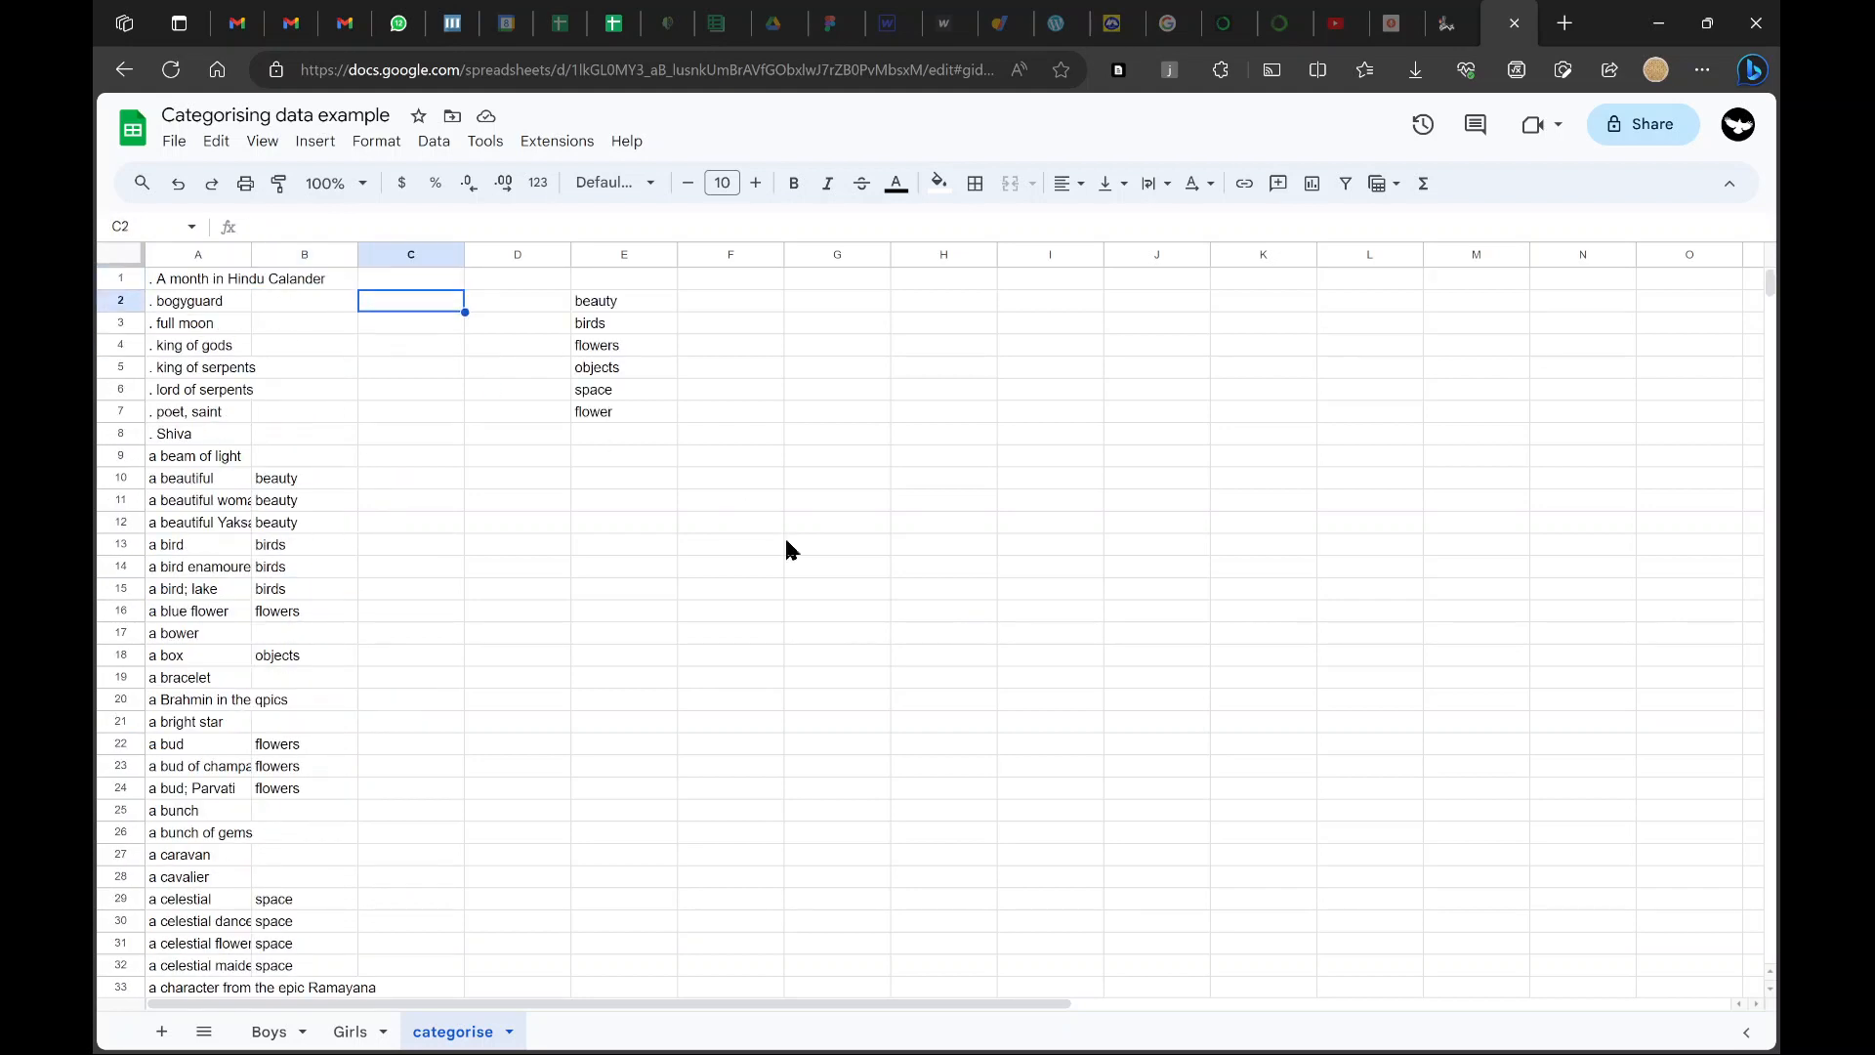